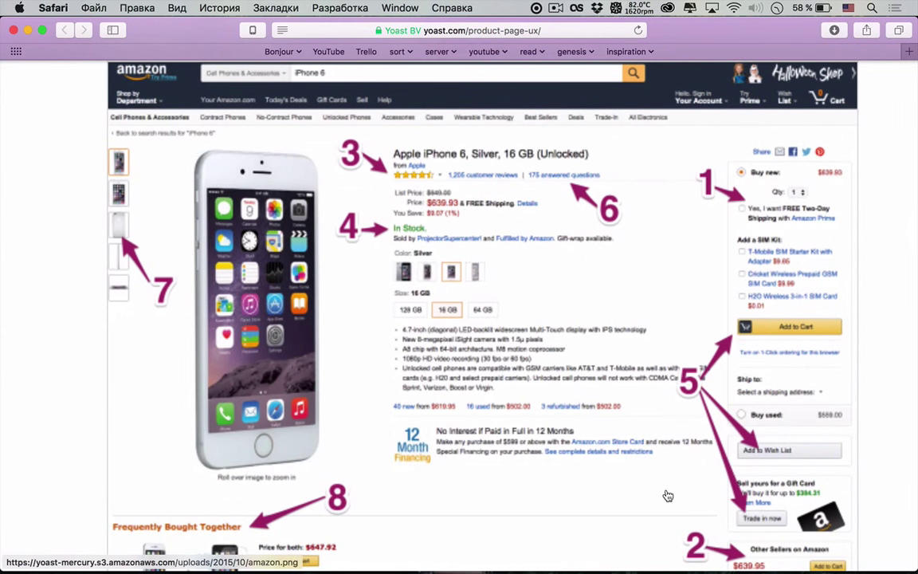
Compare markers 1 and 2 on the annotated Amazon iPhone 6 page with the article's notes on free two-day delivery and alternatives.
scroll(668, 496, down, 10)
scroll(668, 496, up, 8)
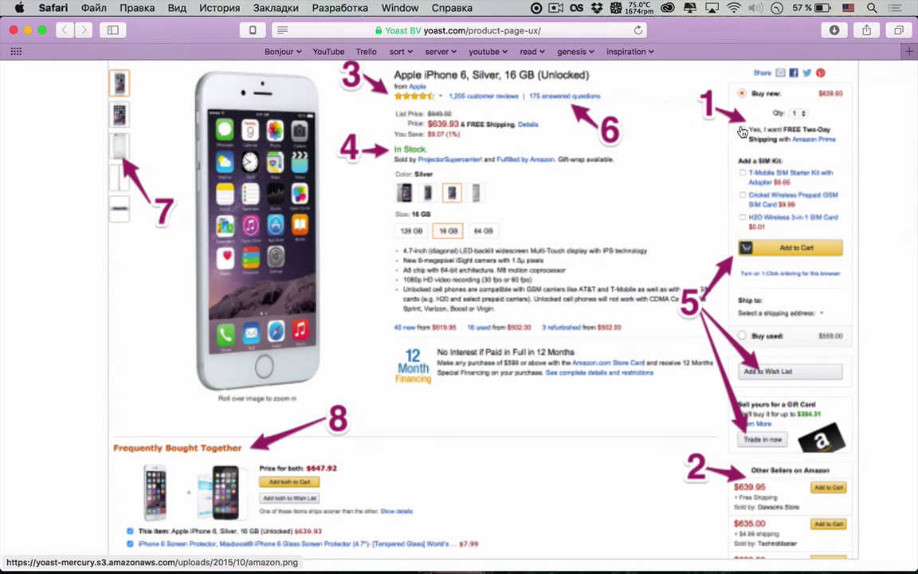
scroll(742, 131, down, 15)
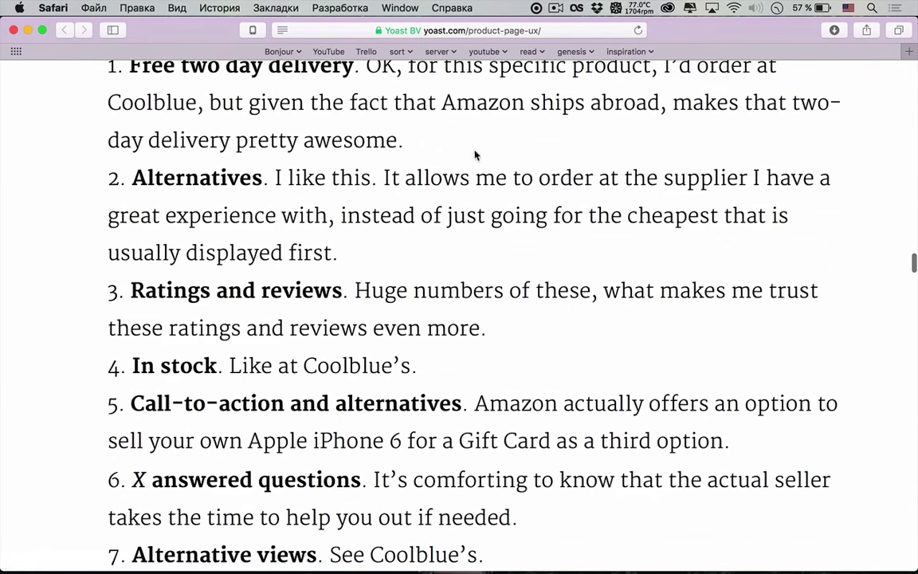
scroll(463, 171, up, 10)
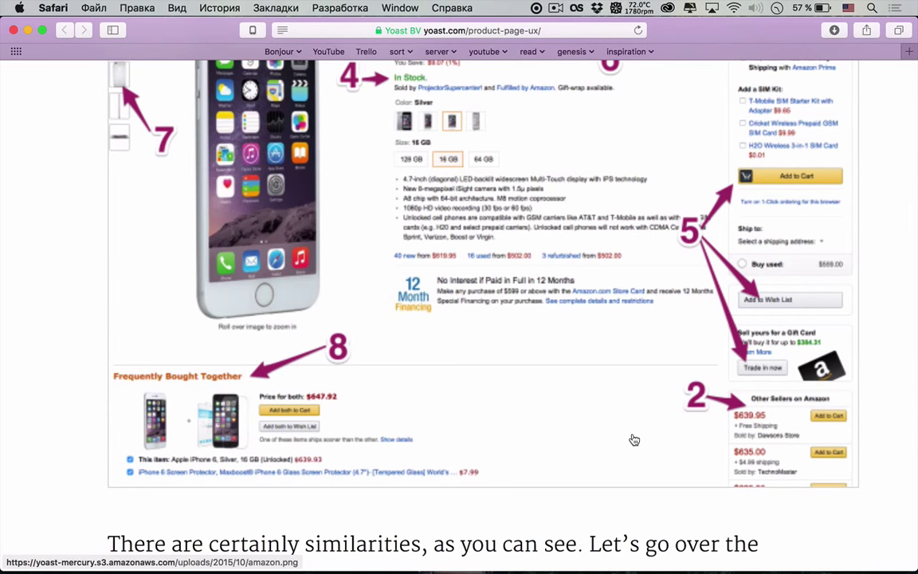
scroll(635, 440, up, 1)
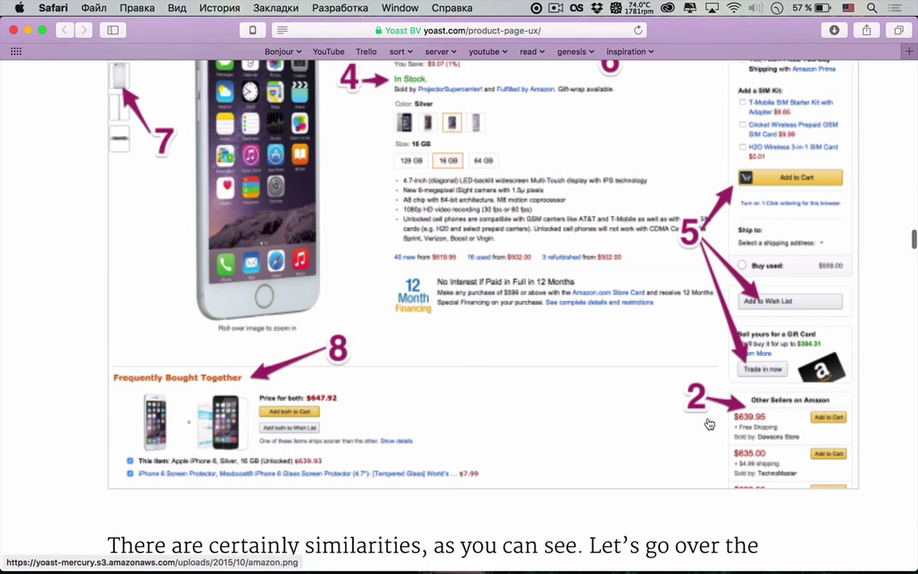
scroll(771, 470, down, 10)
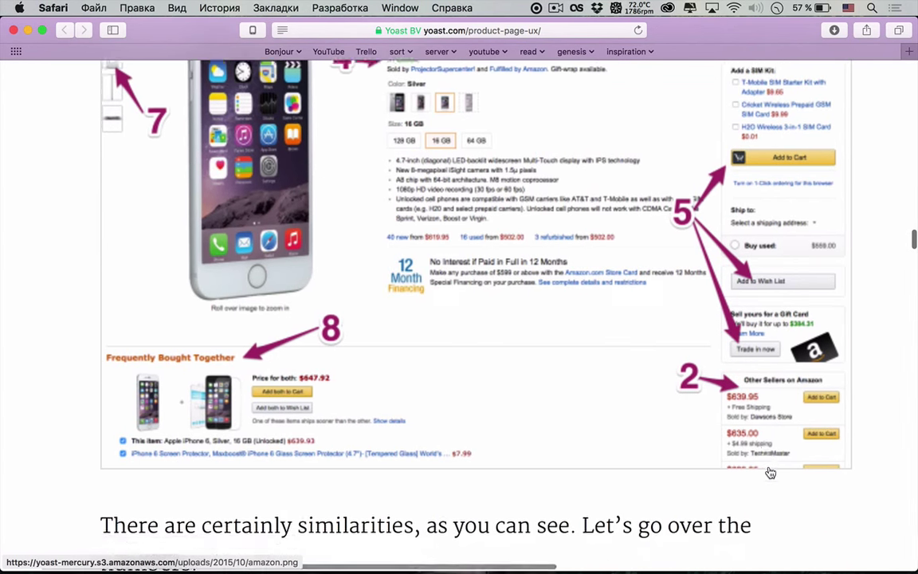
scroll(771, 472, down, 6)
scroll(770, 472, up, 18)
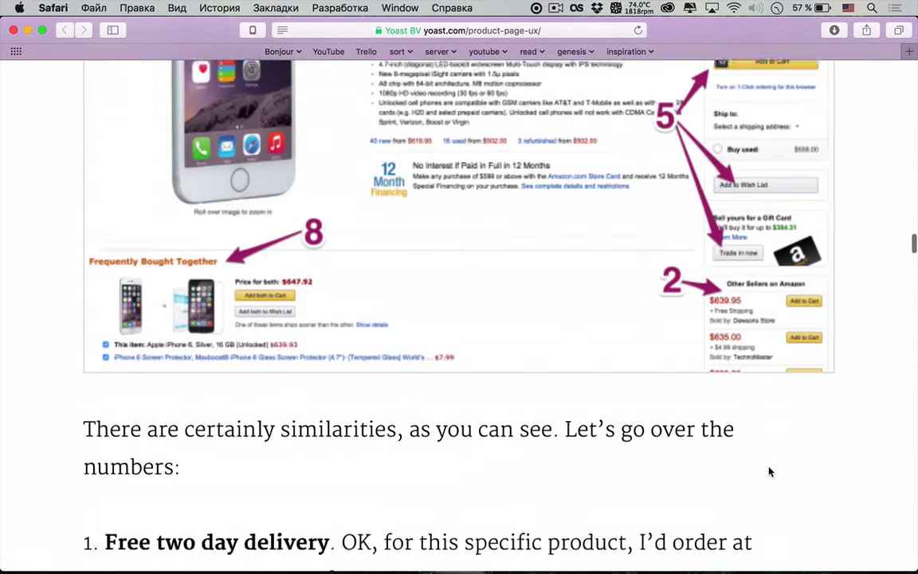
Match markers 3 and 4 on the Amazon product image with the notes on ratings and reviews and on in-stock status.
scroll(769, 471, up, 3)
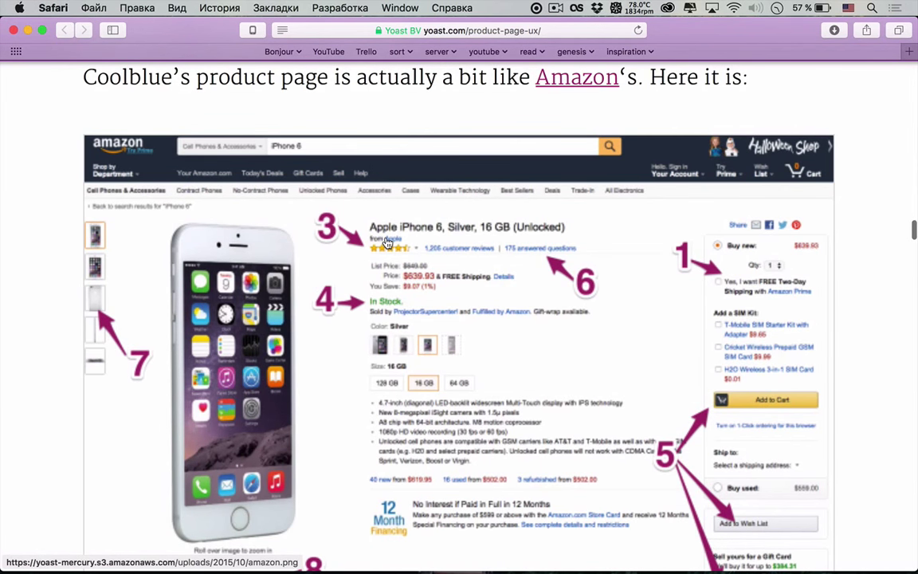
scroll(375, 310, down, 7)
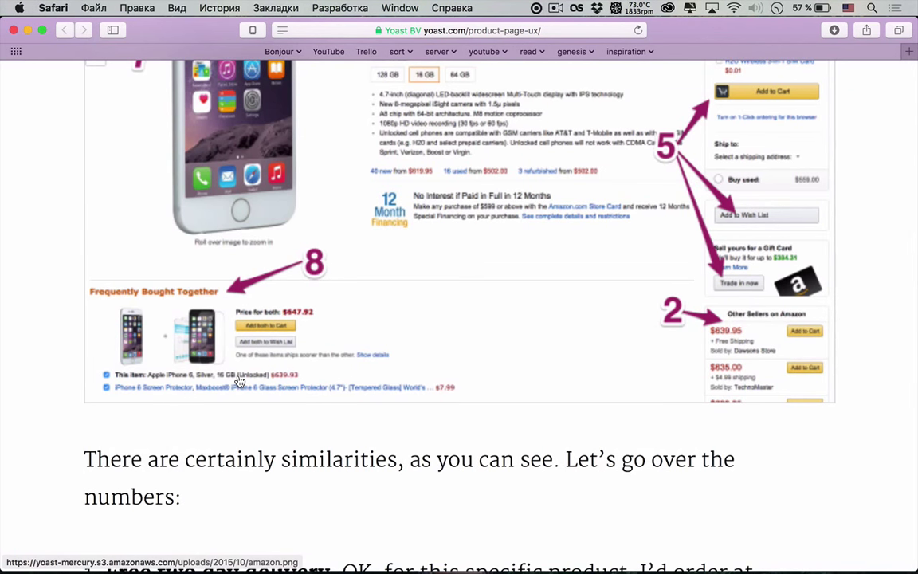
scroll(239, 381, down, 10)
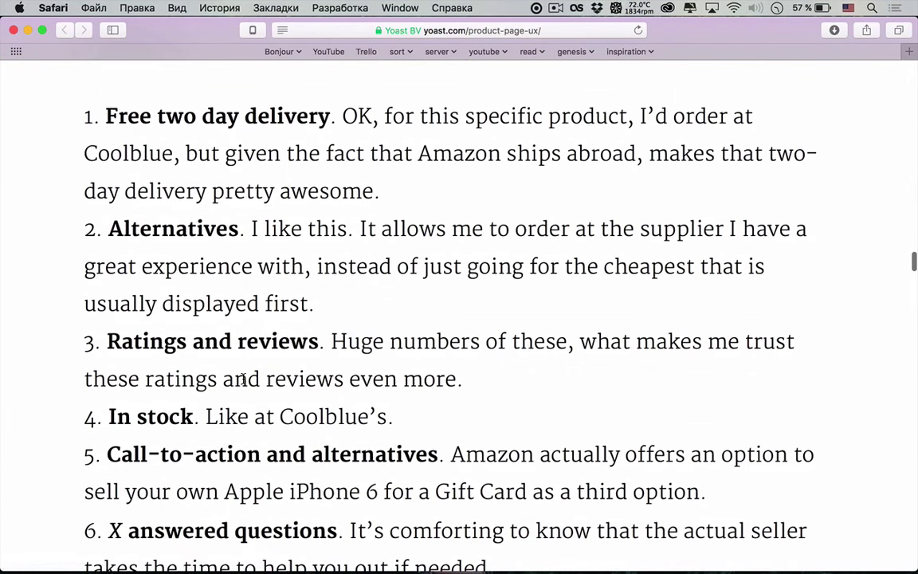
scroll(243, 379, up, 12)
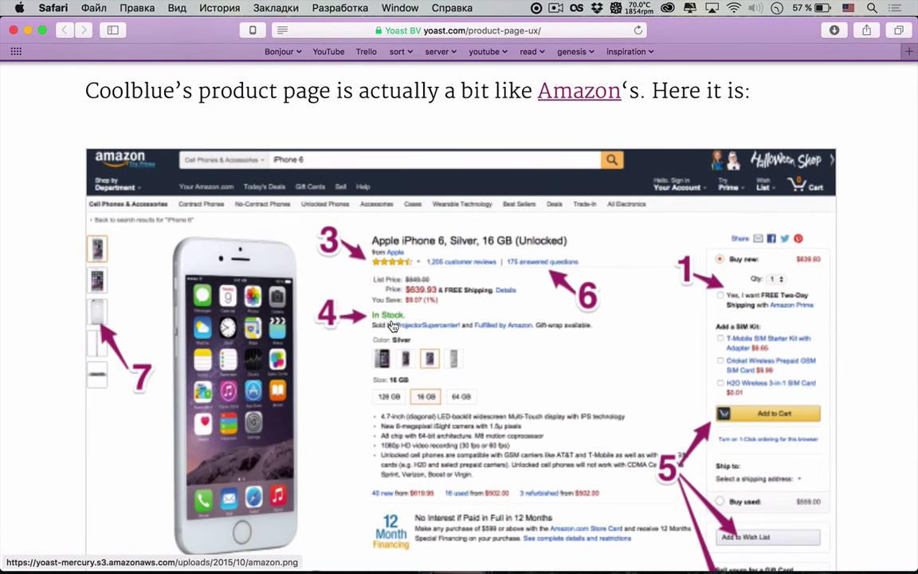
scroll(391, 325, down, 15)
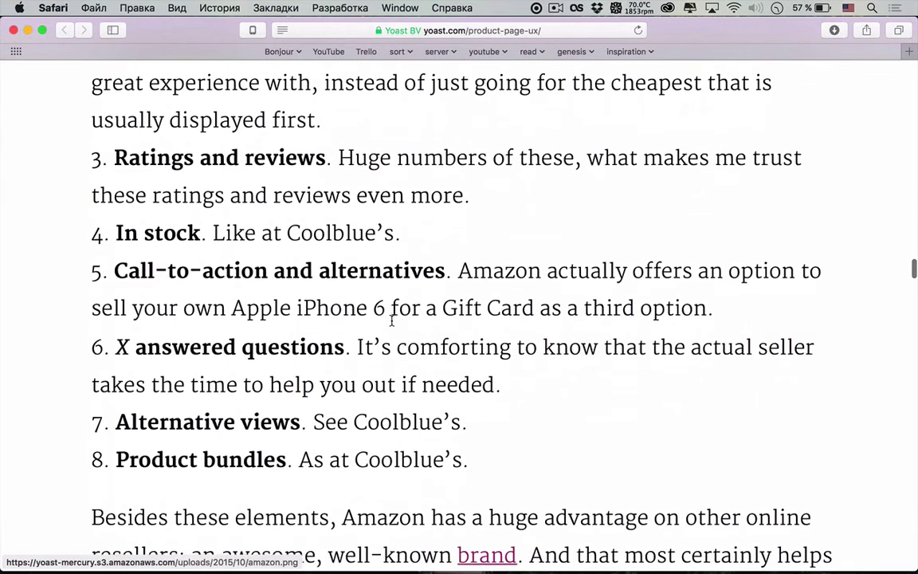
Examine markers 5 and 6 on the Amazon product image against the notes on call-to-action alternatives and answered questions.
scroll(391, 322, up, 15)
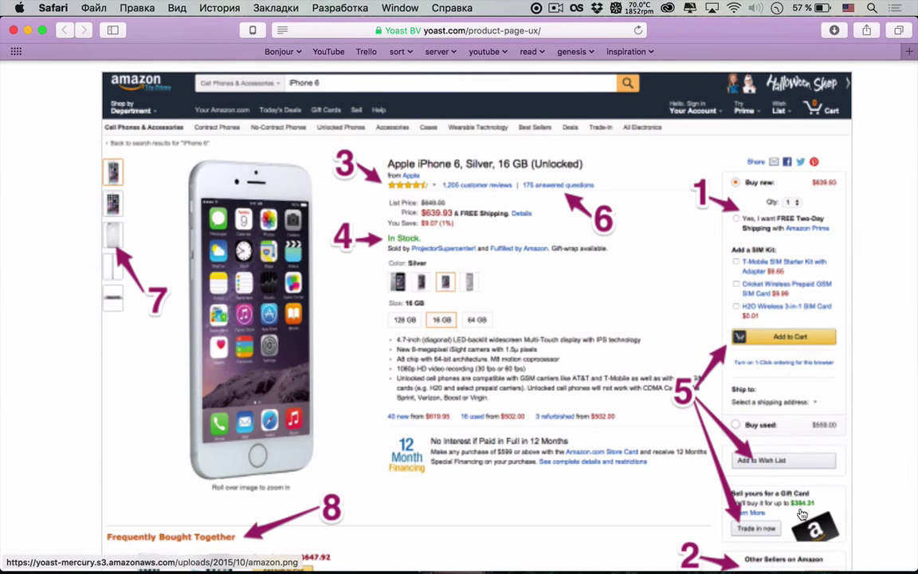
scroll(689, 435, down, 2)
scroll(689, 435, down, 15)
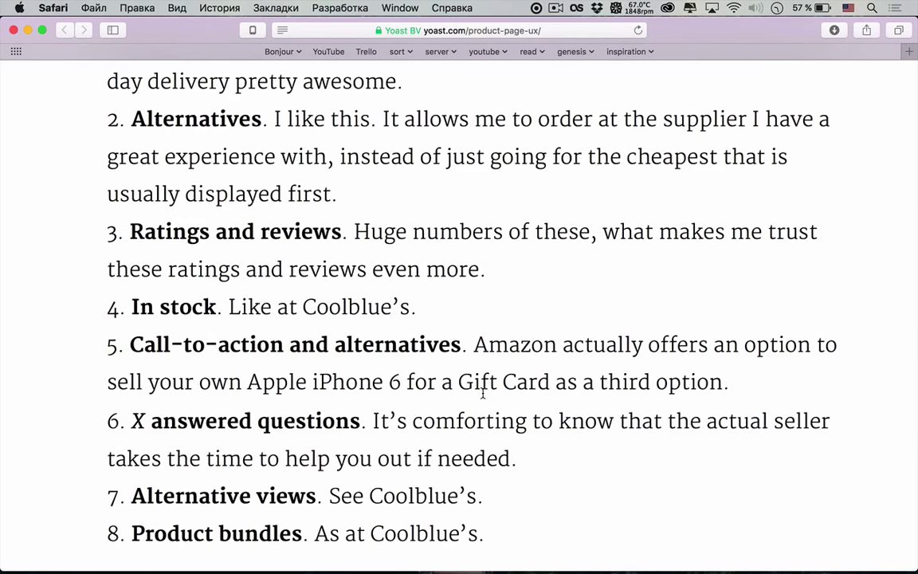
scroll(482, 392, down, 2)
scroll(483, 381, up, 10)
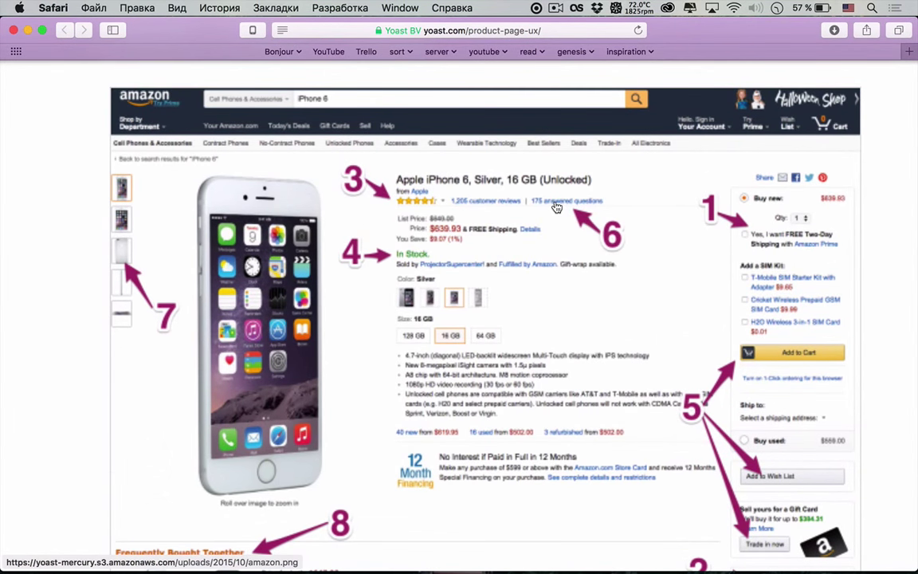
scroll(556, 207, down, 6)
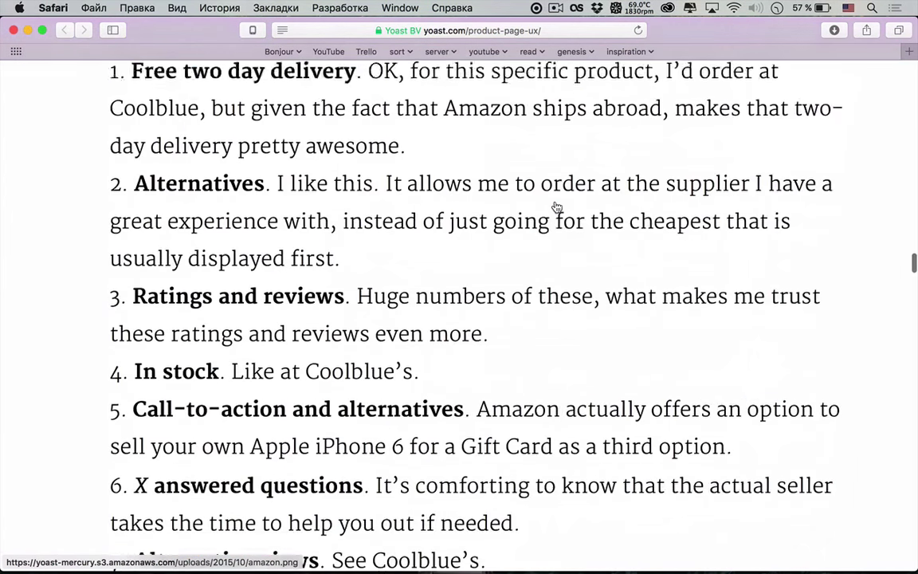
scroll(556, 207, up, 6)
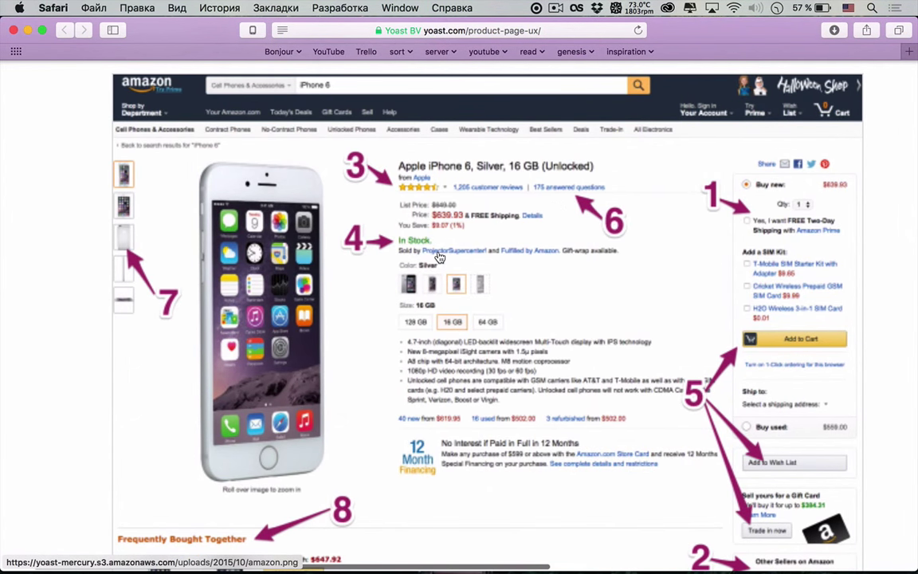
scroll(441, 263, up, 5)
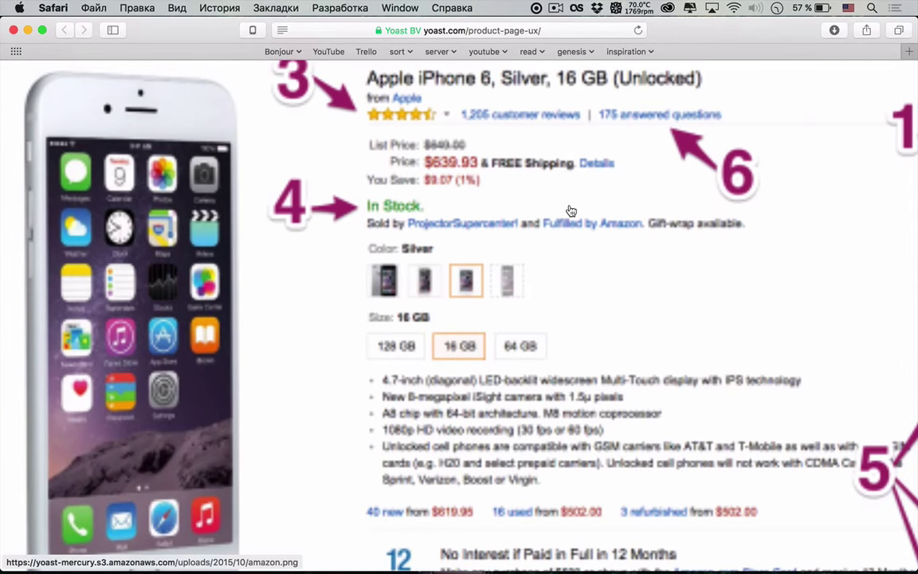
scroll(570, 210, down, 10)
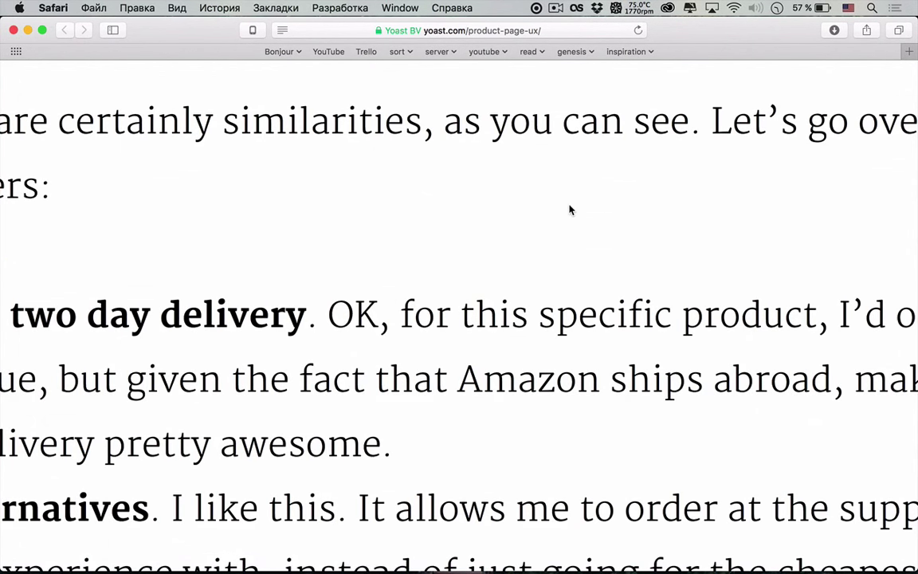
scroll(570, 210, down, 5)
scroll(571, 211, down, 3)
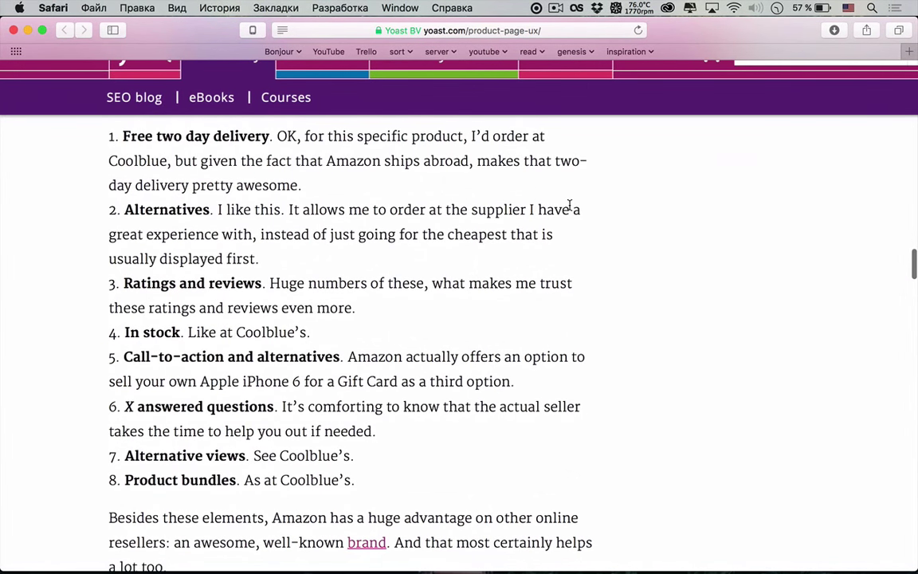
Examine the Frequently Bought Together block at marker 8 of the Amazon image up close as the product bundles example.
scroll(571, 208, up, 15)
scroll(390, 324, down, 4)
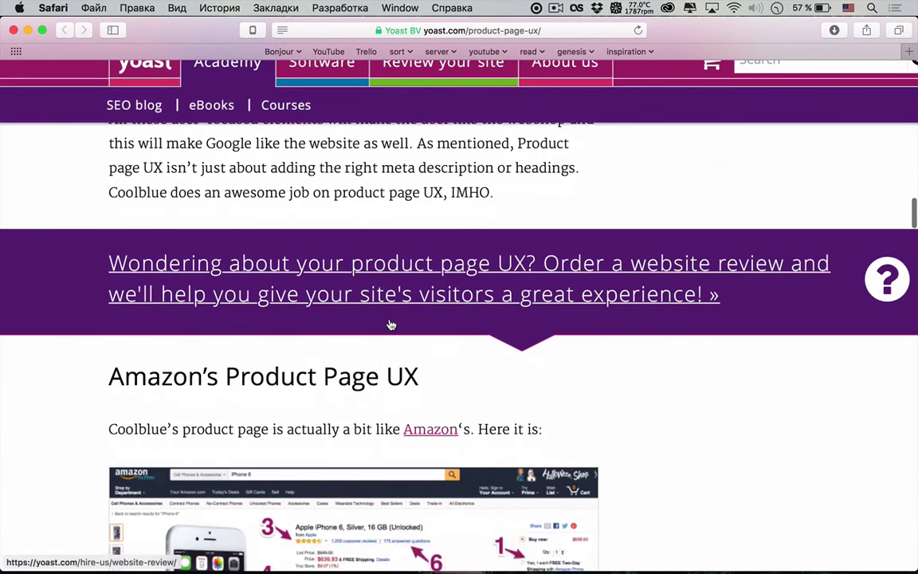
scroll(207, 526, down, 6)
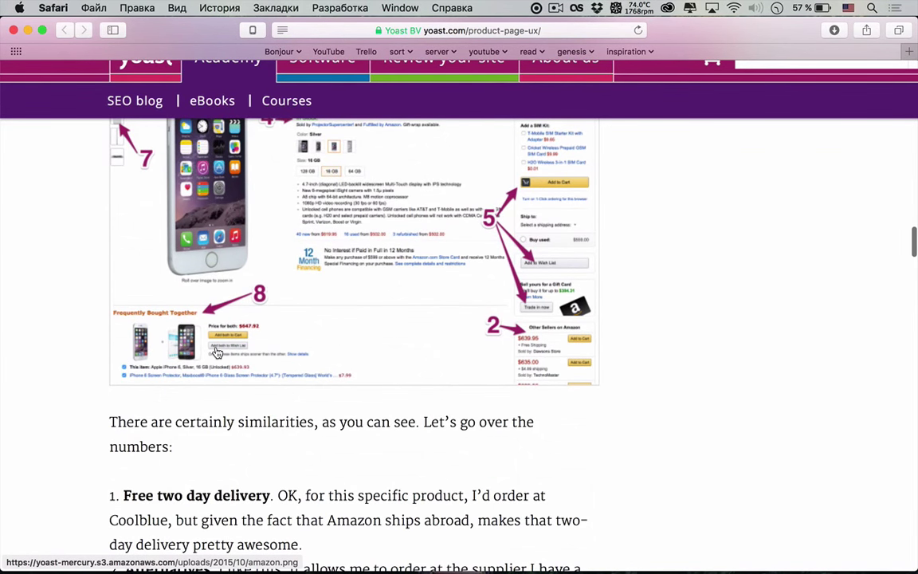
scroll(216, 350, up, 5)
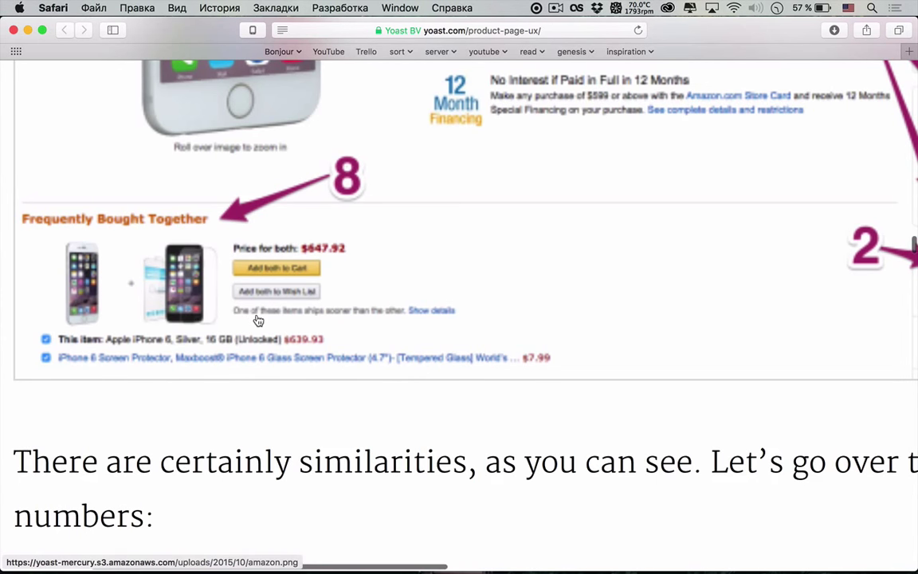
scroll(255, 320, down, 3)
scroll(258, 319, down, 3)
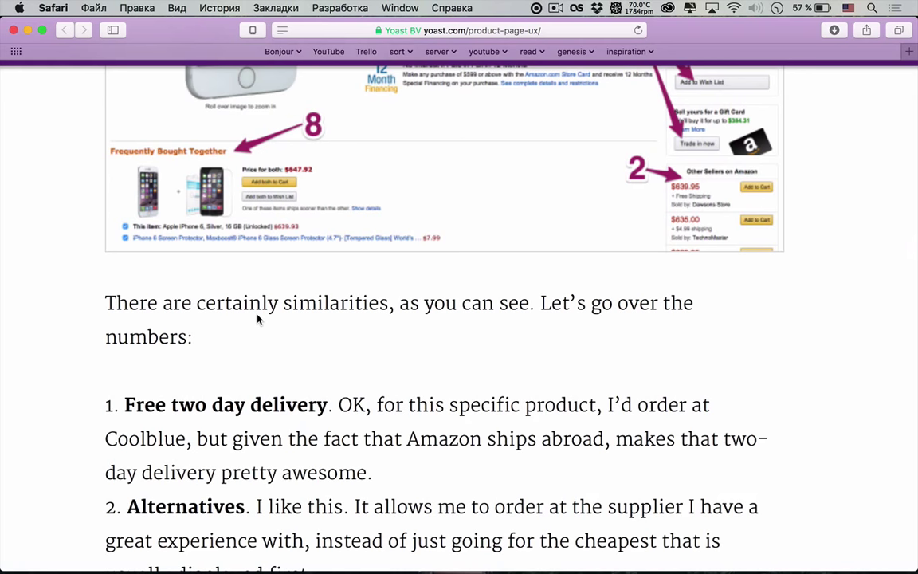
scroll(257, 320, down, 3)
Skim the rest of the article through to its closing section, "What about your own product page?".
scroll(263, 305, up, 20)
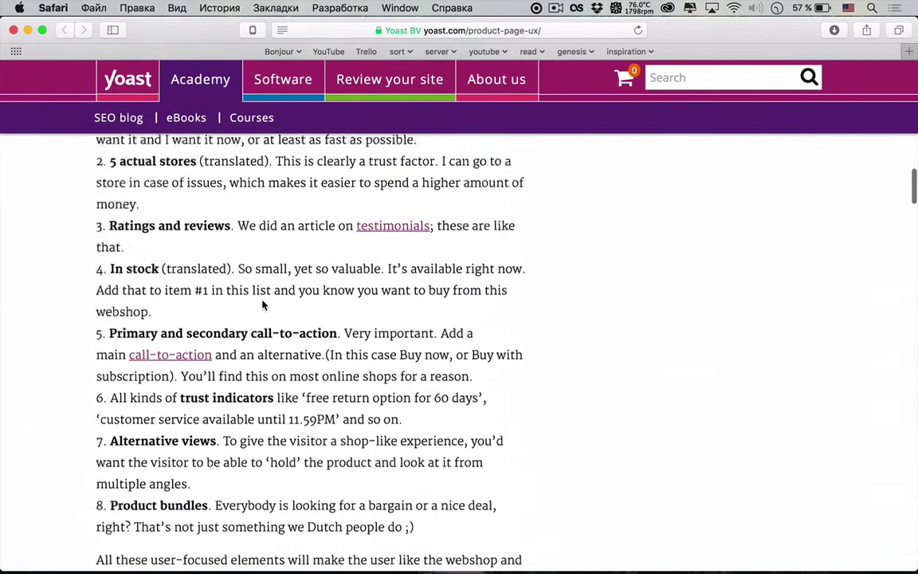
scroll(262, 300, down, 20)
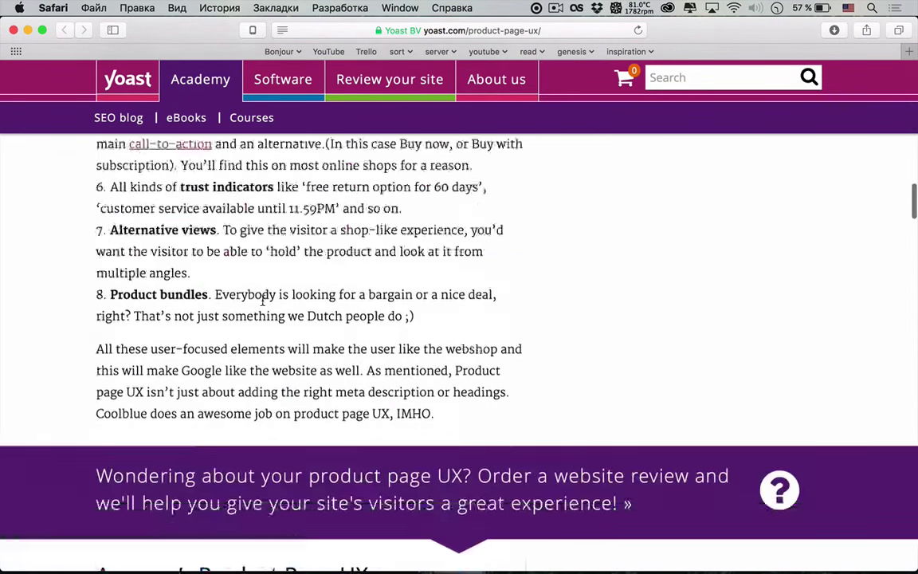
scroll(262, 306, down, 15)
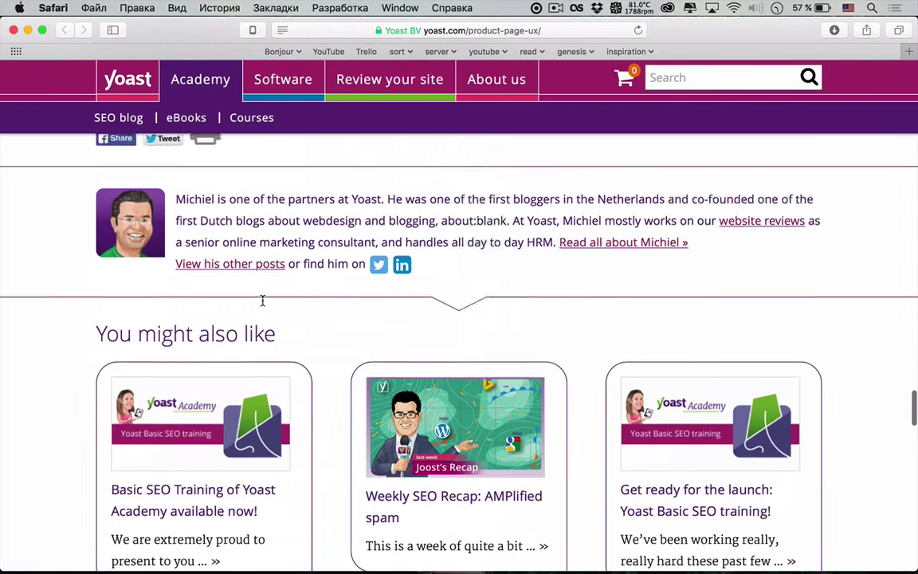
scroll(263, 305, up, 6)
scroll(263, 306, down, 1)
scroll(262, 305, up, 5)
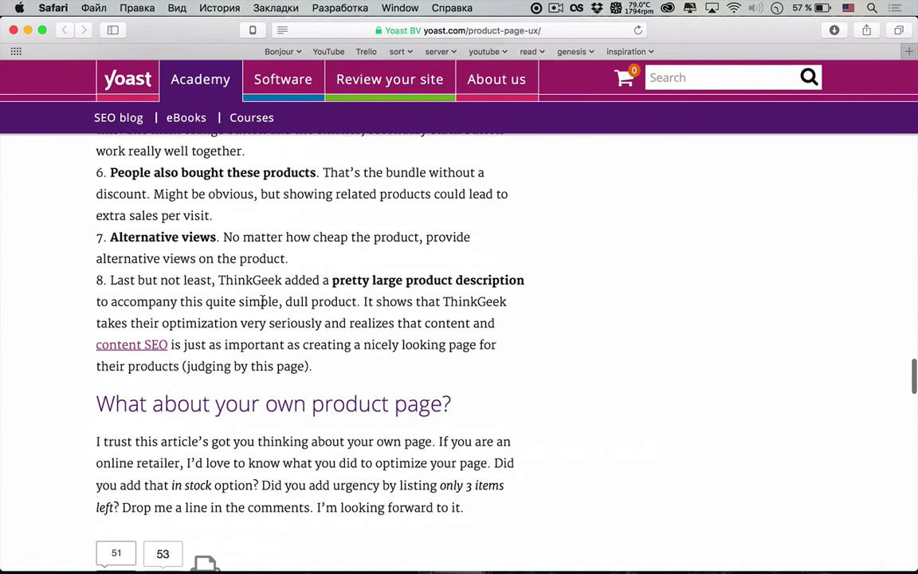
scroll(262, 288, down, 3)
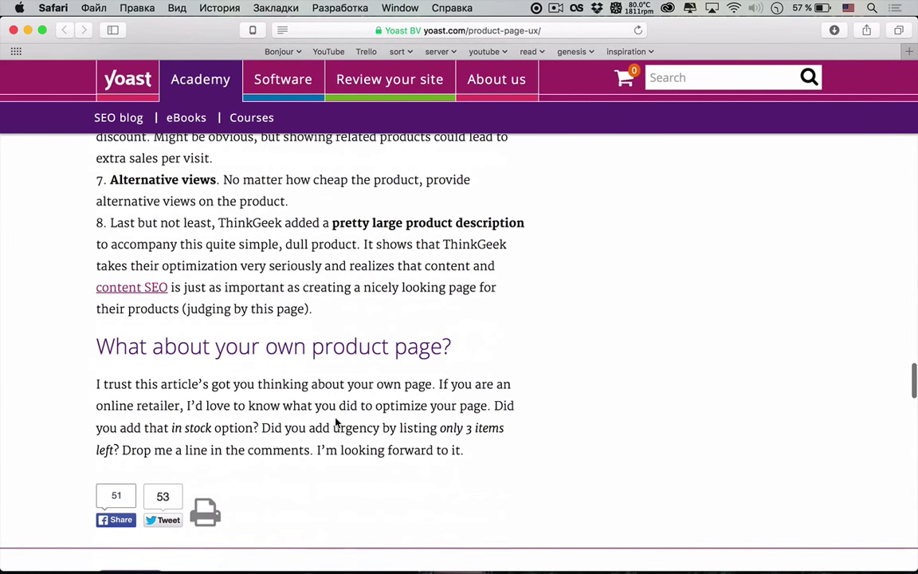
scroll(434, 444, down, 1)
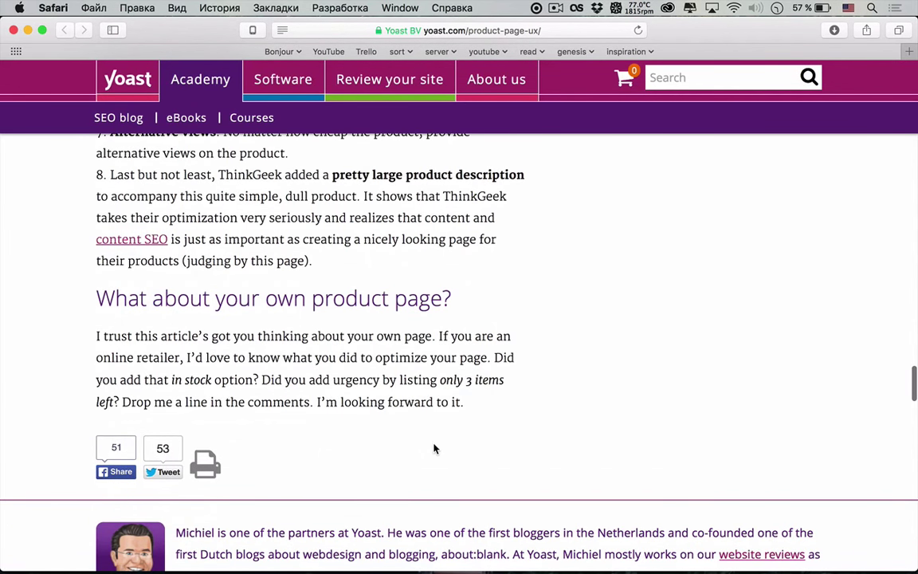
scroll(434, 444, down, 3)
Return to the start of the Product Page UX article and review its introduction.
scroll(435, 444, up, 20)
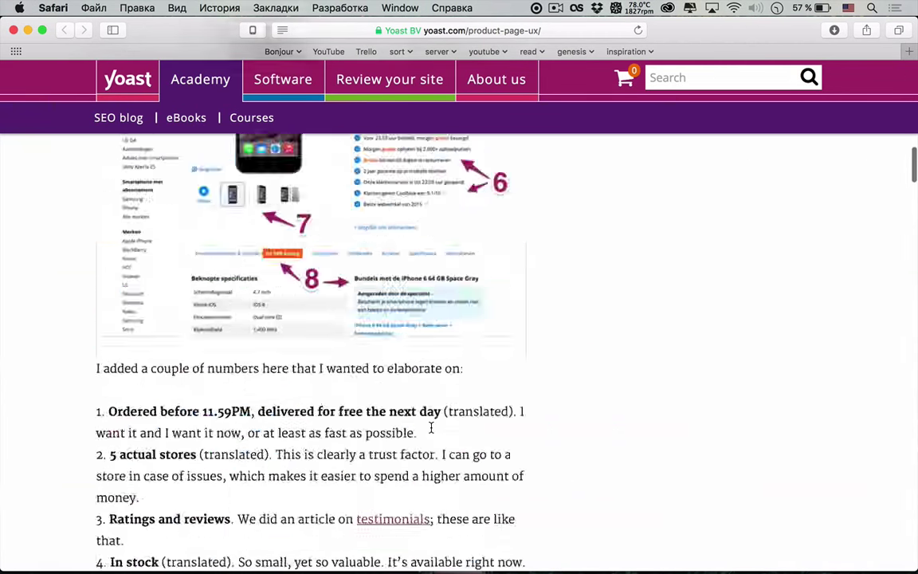
scroll(431, 432, up, 5)
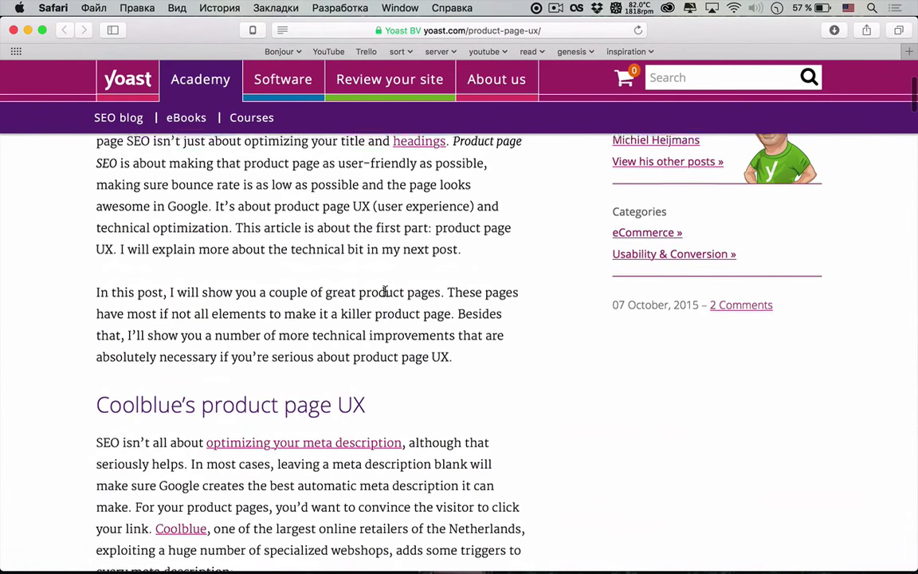
scroll(388, 296, up, 3)
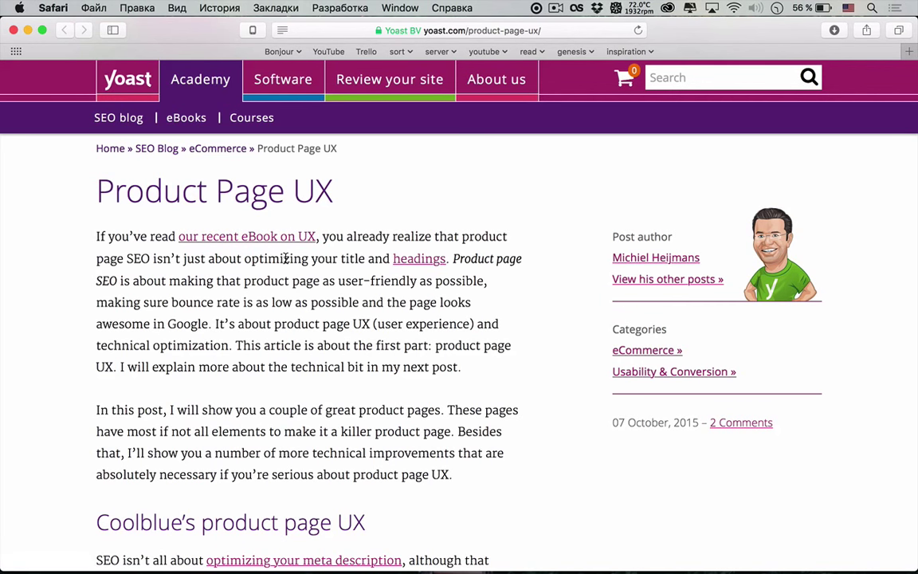
scroll(285, 258, down, 20)
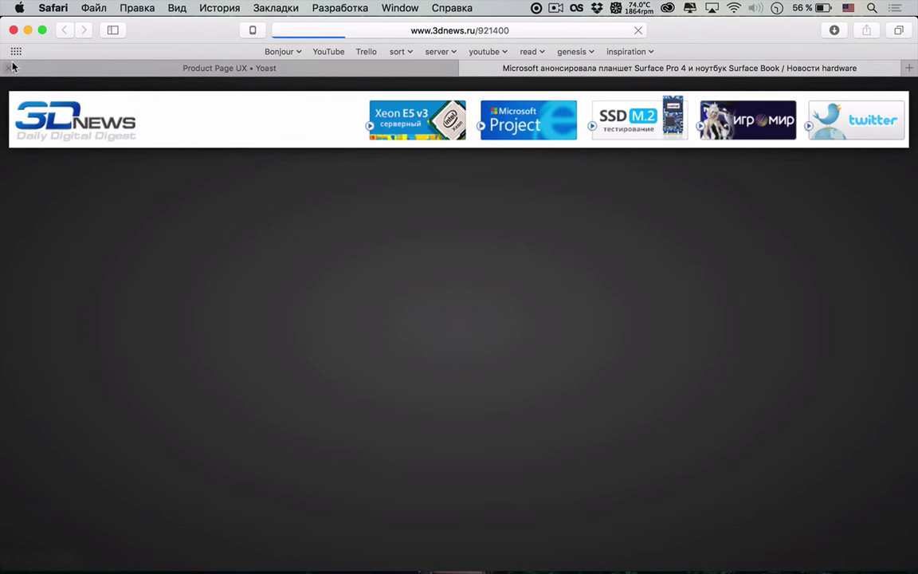
Close the Product Page UX page and view the 3DNews article on Microsoft's Surface Pro 4 and Surface Book down to its first image.
click(10, 67)
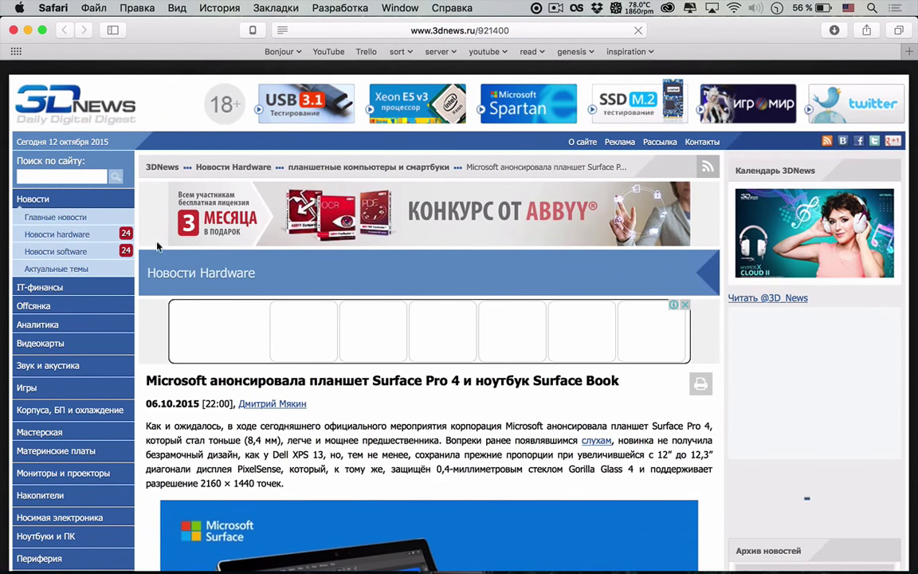
scroll(143, 223, down, 4)
scroll(171, 284, down, 5)
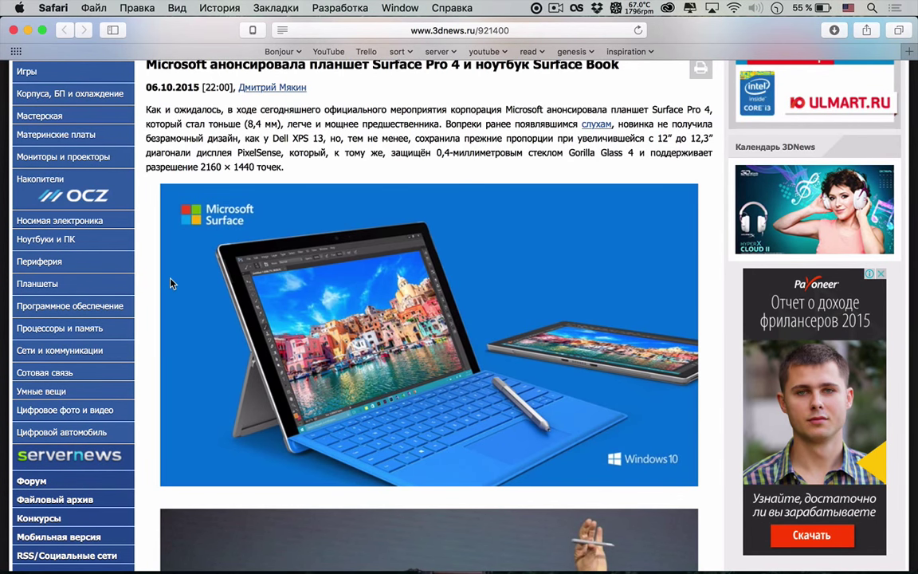
Search the web for "surface wiki", open the Russian Wikipedia article on Microsoft Surface separately, and close the search results page.
key(super+t)
text(surfac)
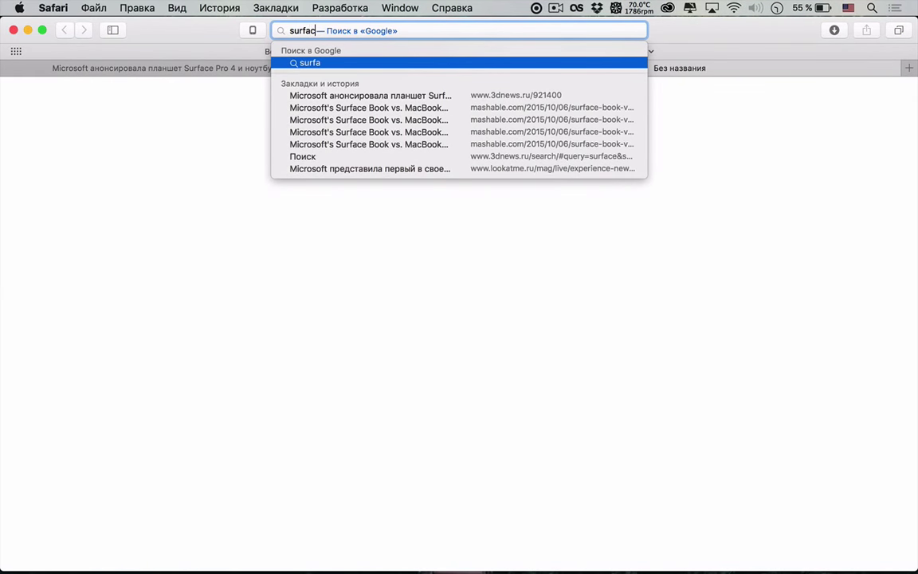
text(e wiki)
key(Return)
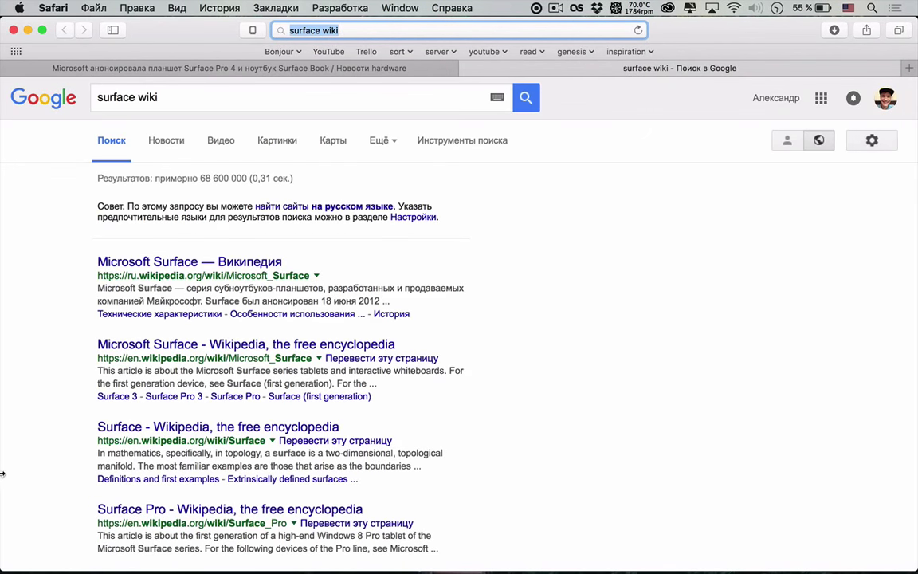
super+click(205, 264)
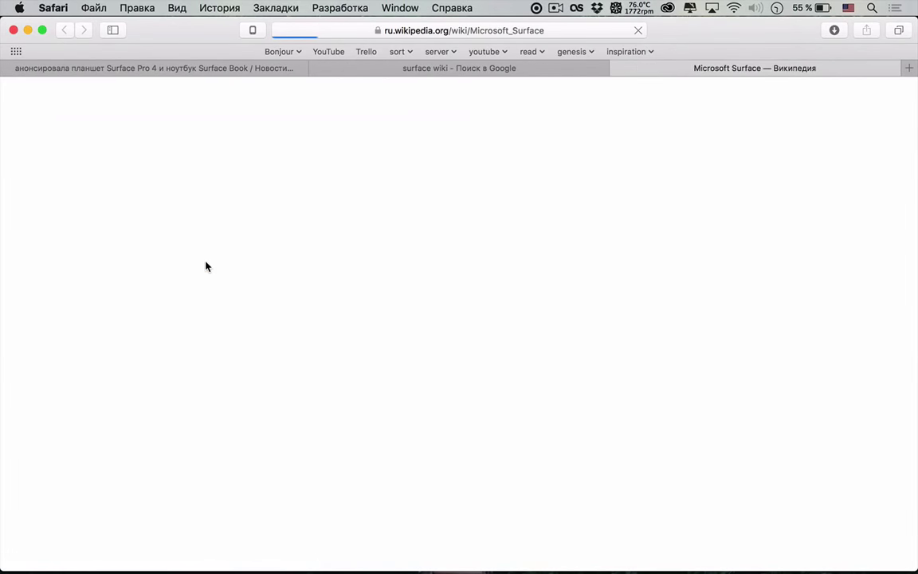
click(316, 68)
Skim the Russian Microsoft Surface article through to its history section, and return to the contents and technical characteristics.
scroll(396, 239, down, 5)
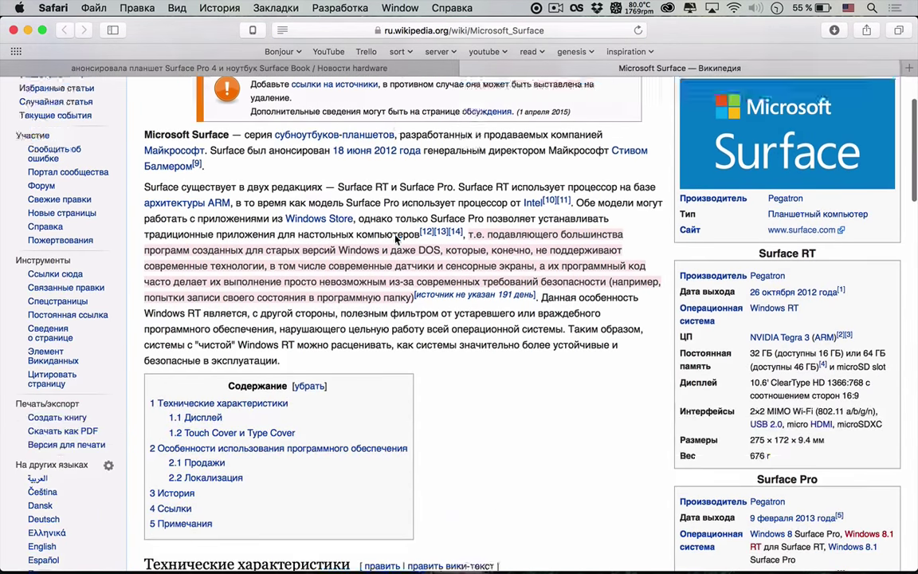
scroll(397, 239, down, 15)
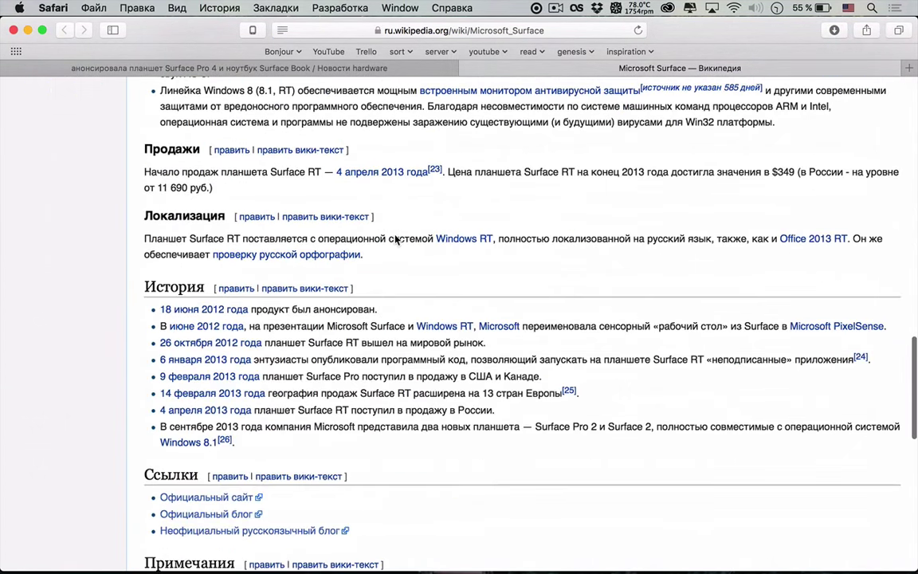
scroll(396, 239, down, 5)
scroll(396, 239, up, 20)
scroll(396, 239, down, 2)
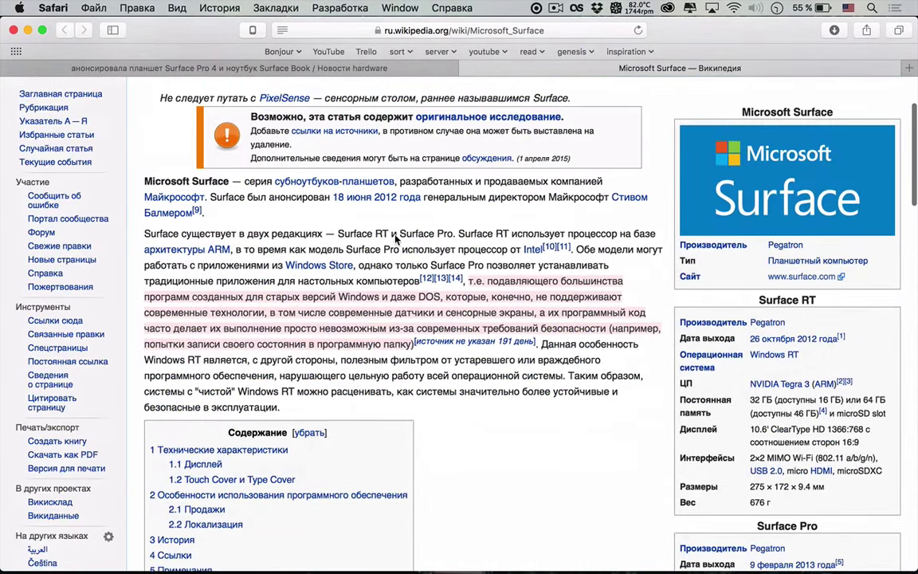
scroll(396, 239, down, 4)
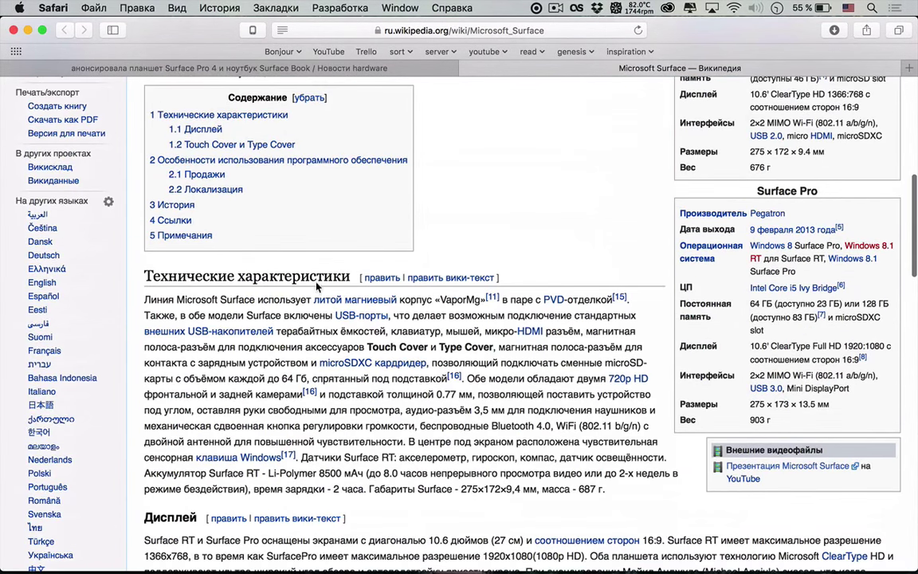
Switch the Microsoft Surface article to its English version and review the introduction and the infobox's release date list.
click(49, 286)
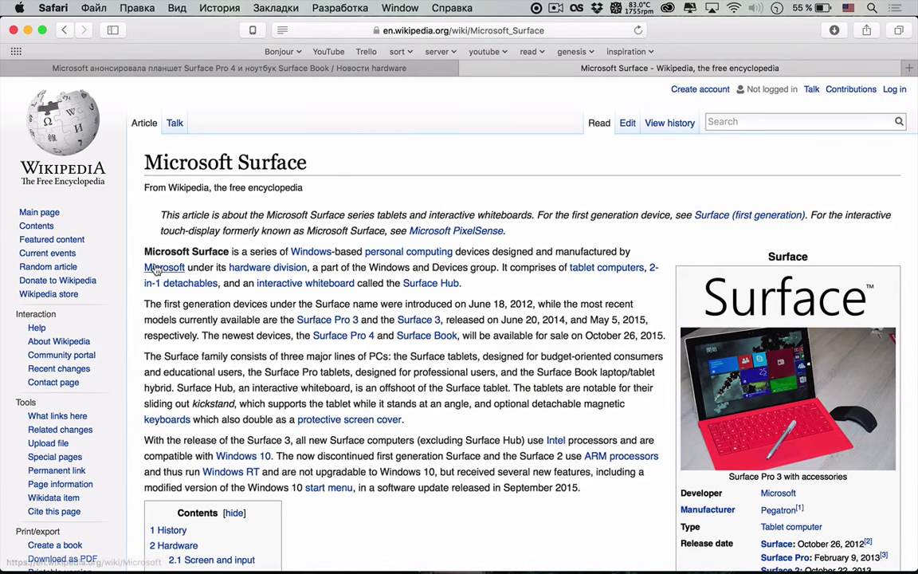
scroll(235, 387, down, 2)
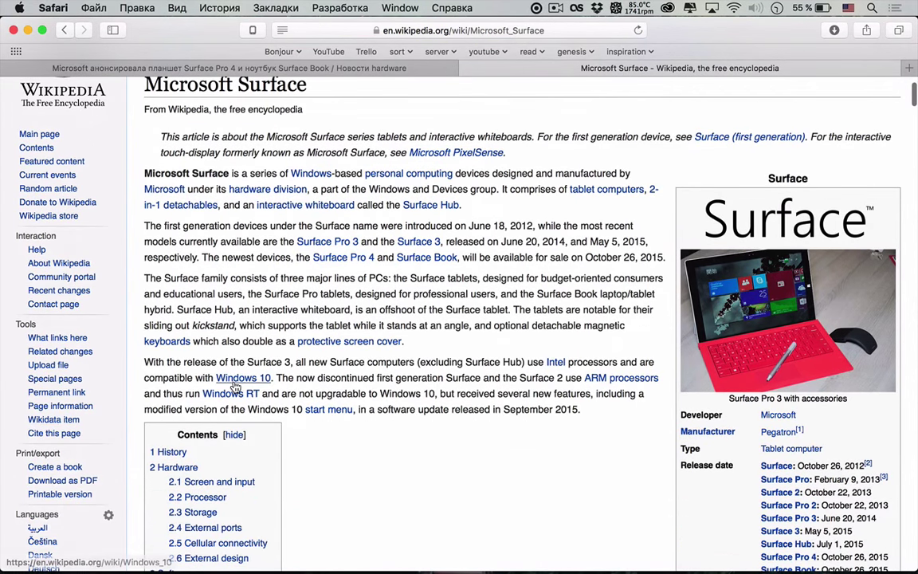
scroll(235, 383, down, 7)
scroll(233, 348, up, 5)
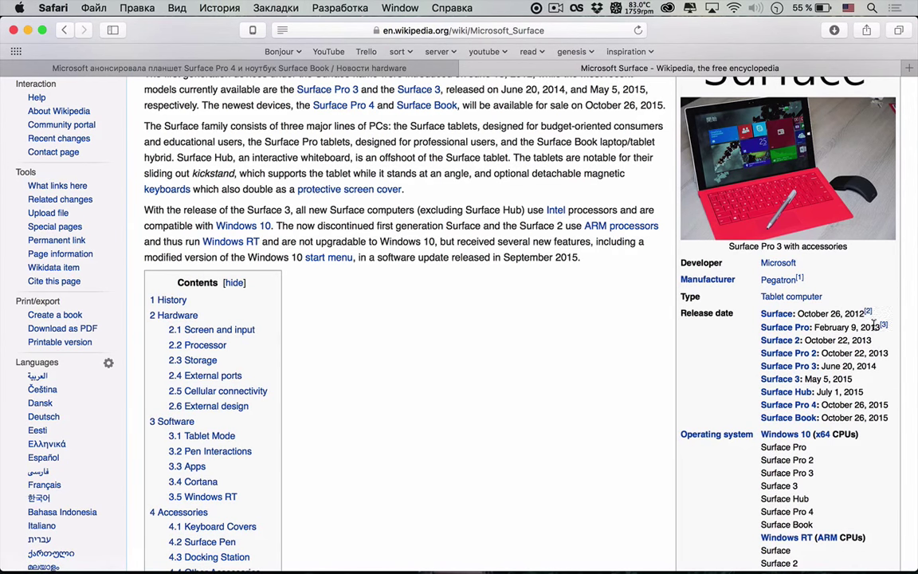
Open the Surface Pro article from the release date list and review its infobox specifications and hardware section.
click(800, 328)
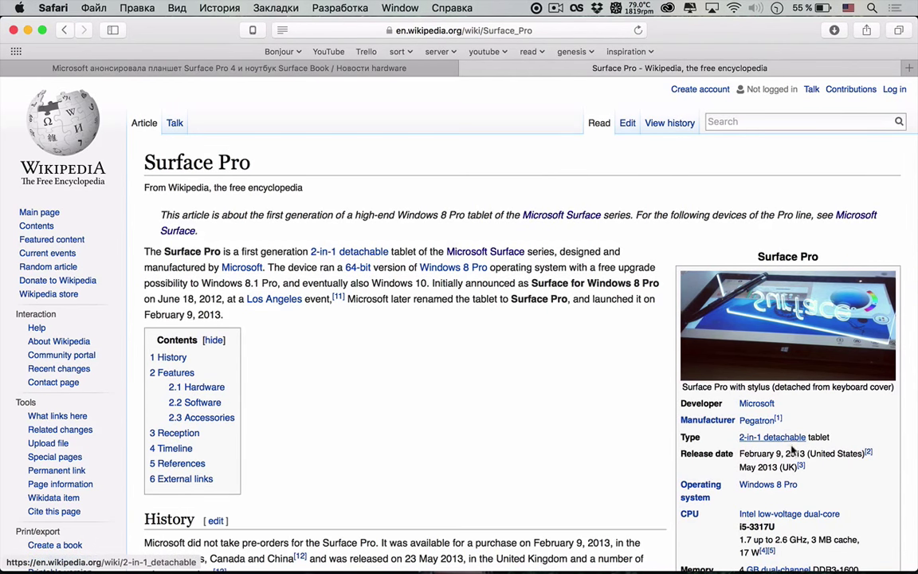
scroll(749, 414, down, 3)
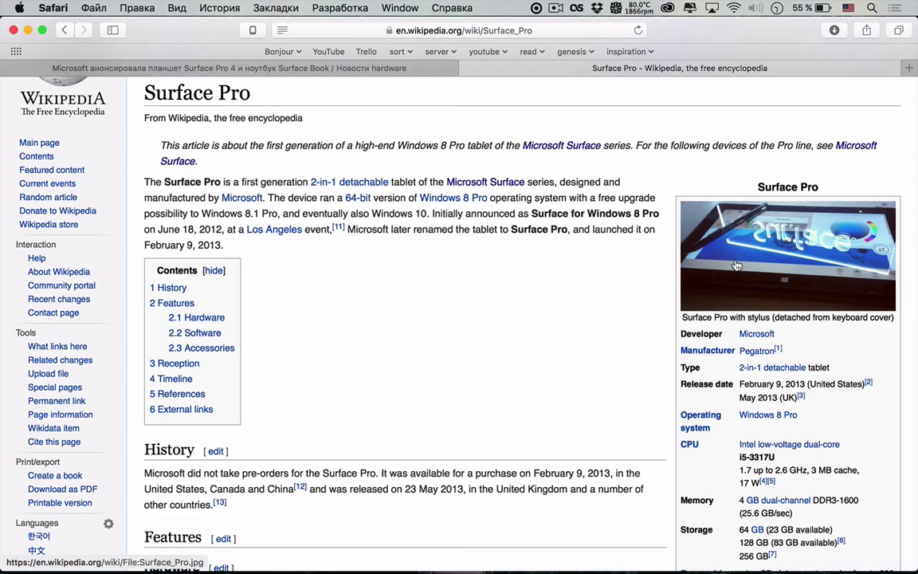
scroll(741, 266, down, 3)
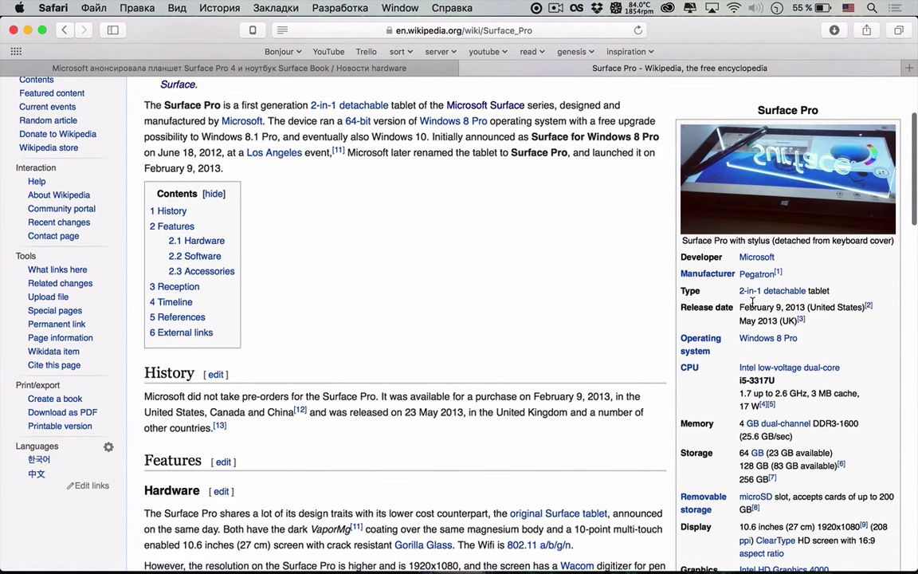
scroll(751, 302, down, 4)
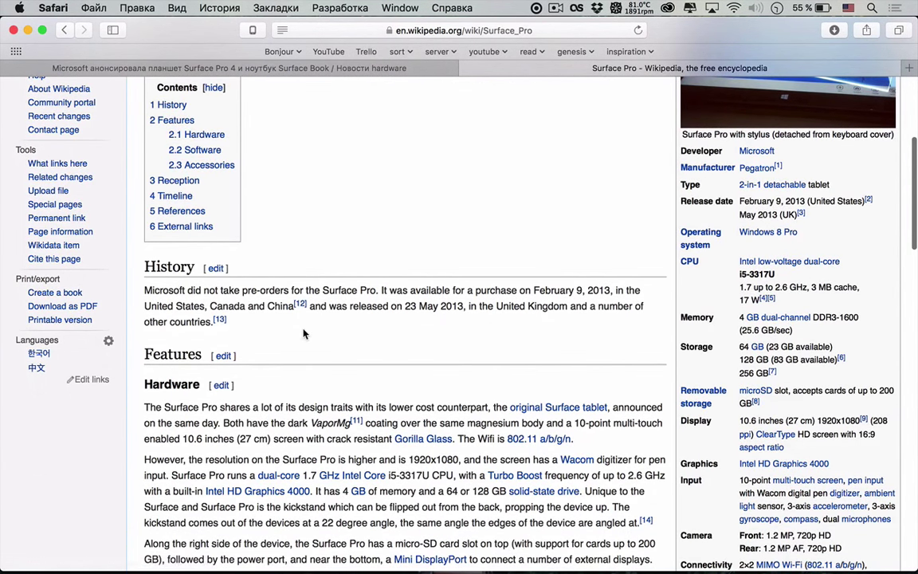
Go back to the Microsoft Surface article, open the first-generation Surface article, and review its introduction and infobox specifications.
click(68, 30)
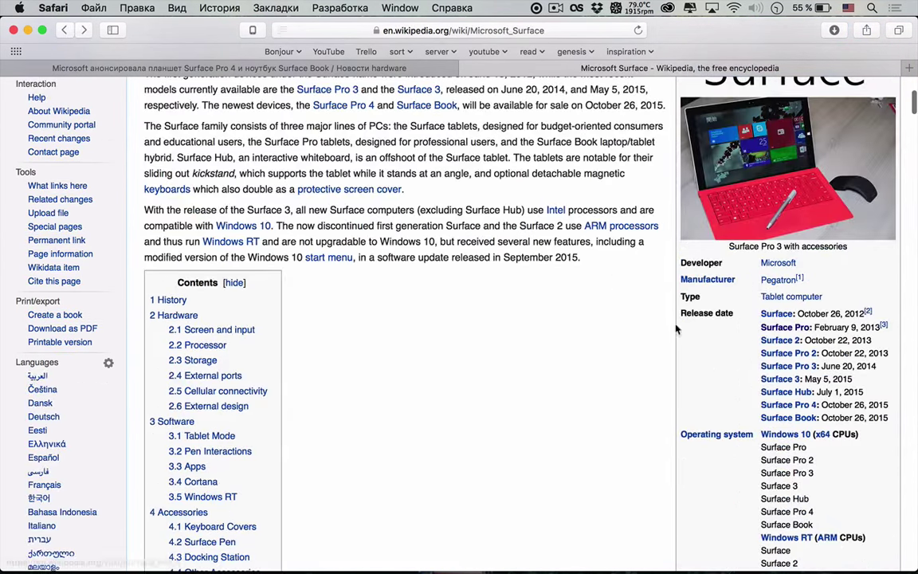
click(776, 313)
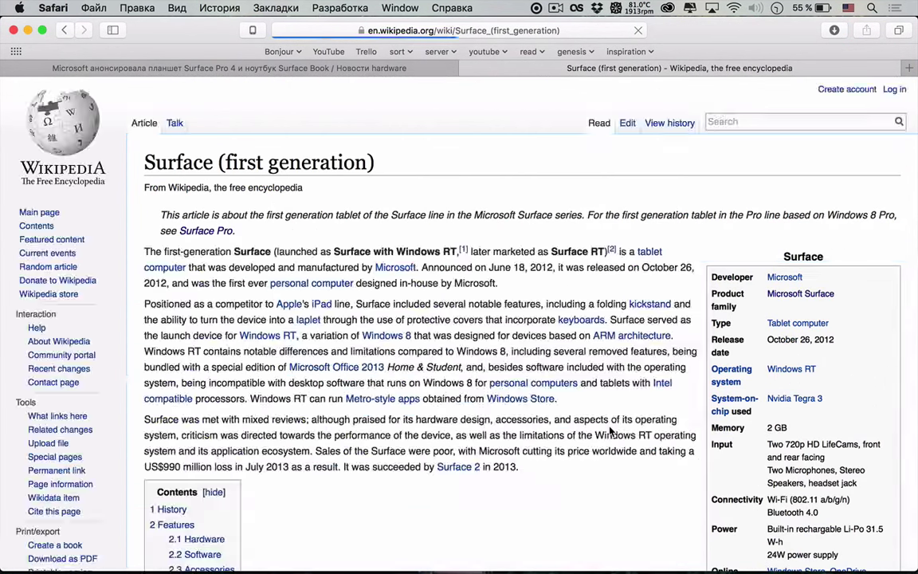
scroll(611, 431, down, 8)
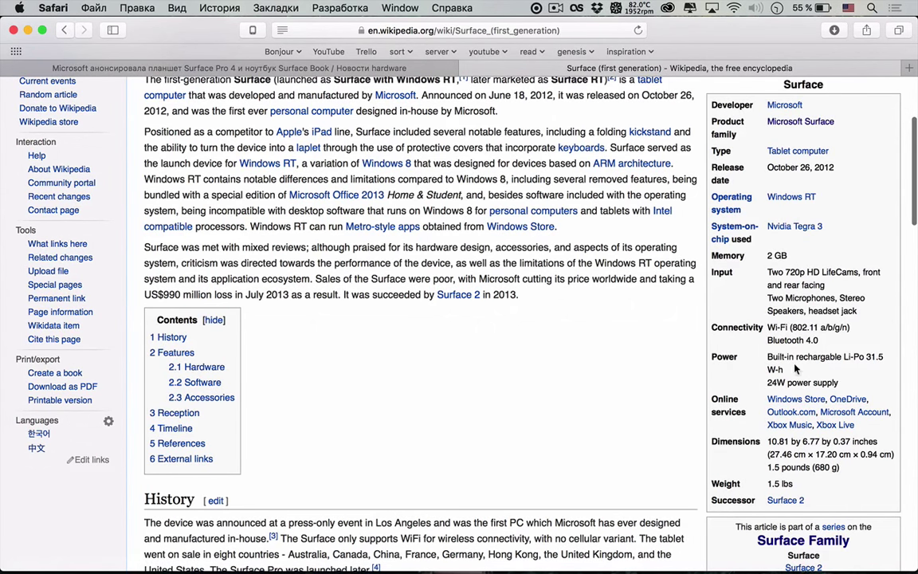
scroll(793, 414, down, 1)
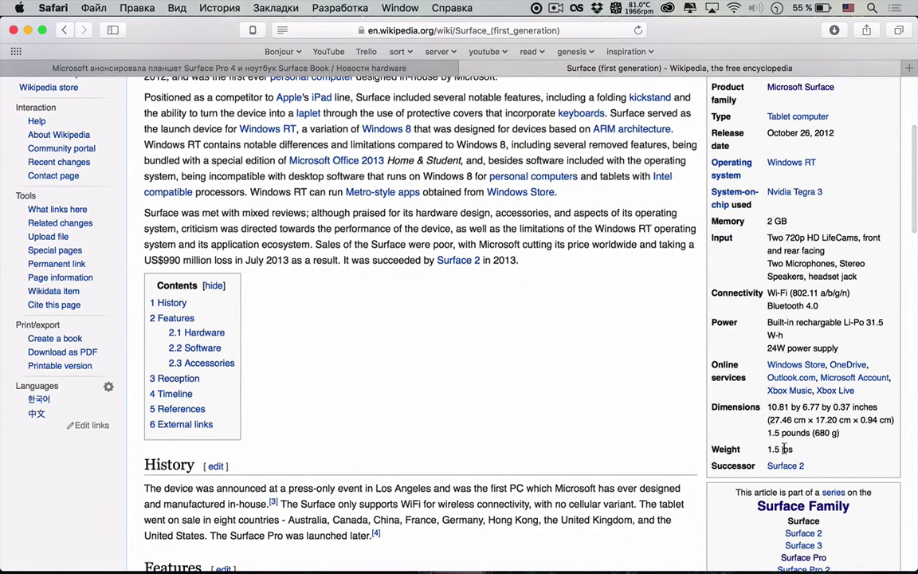
scroll(784, 448, down, 5)
scroll(757, 414, up, 15)
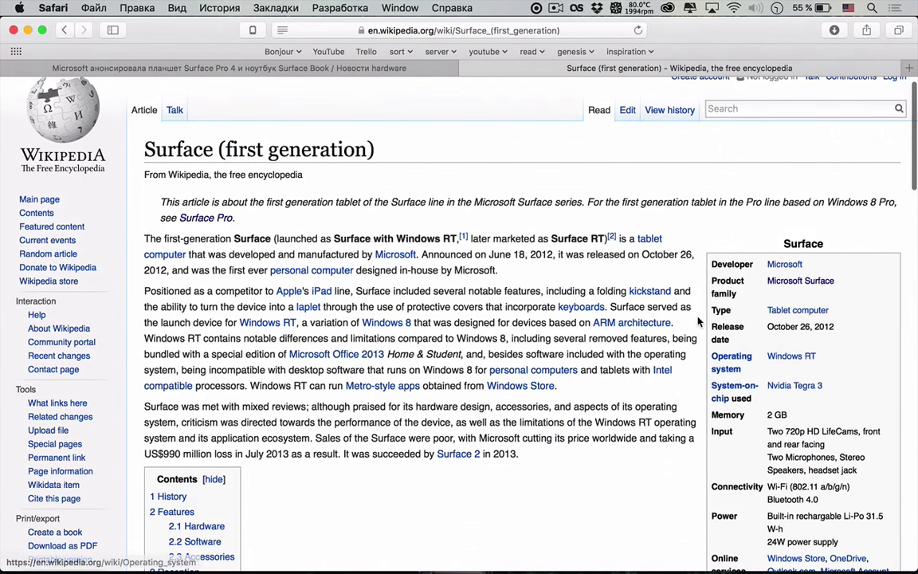
Read the first-generation Surface article's Hardware, Software, Accessories and Reception sections through to the Timeline chart.
scroll(702, 326, down, 2)
scroll(698, 322, down, 12)
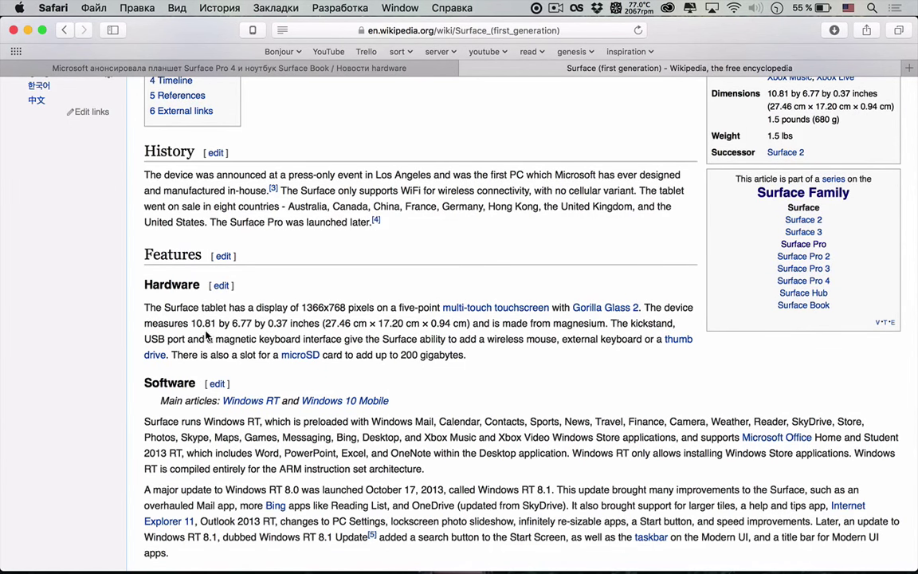
scroll(256, 307, down, 4)
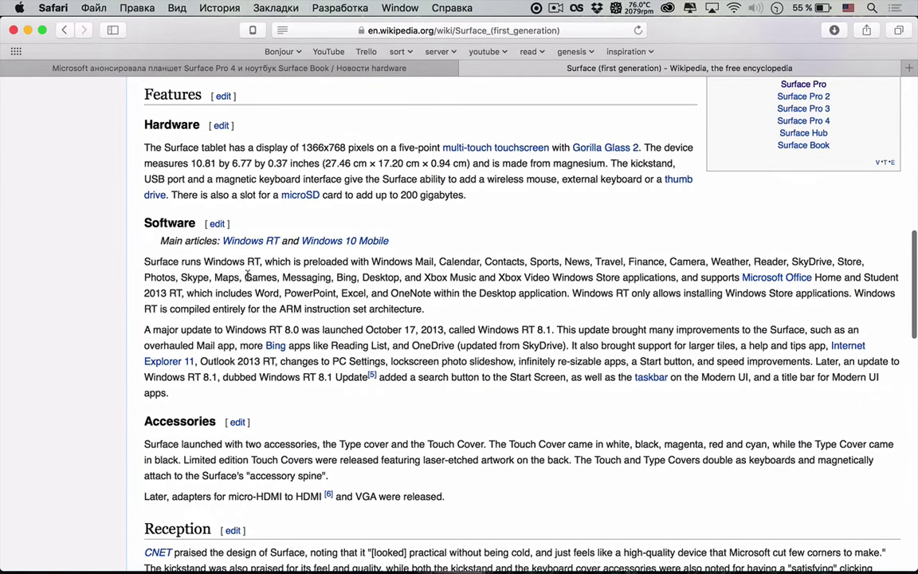
scroll(230, 232, down, 3)
scroll(230, 231, down, 3)
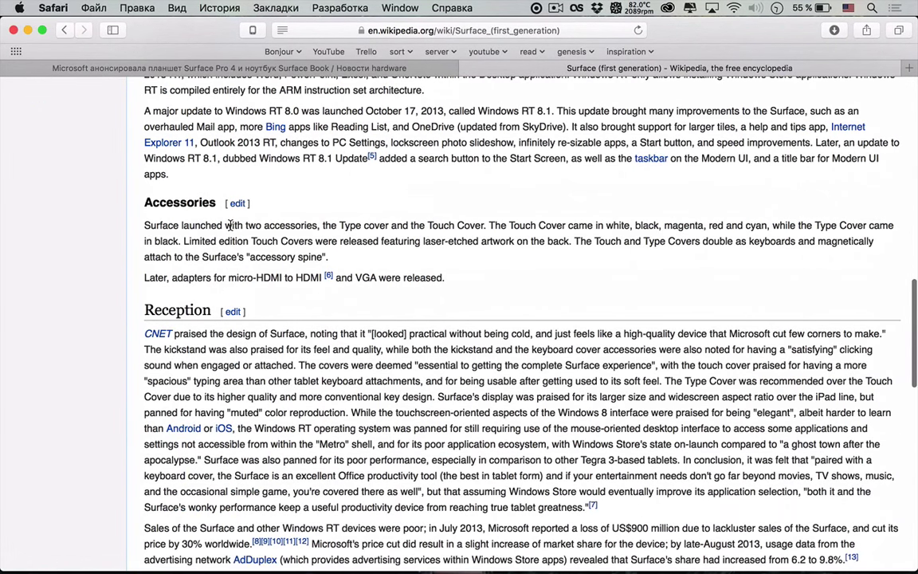
scroll(258, 114, down, 10)
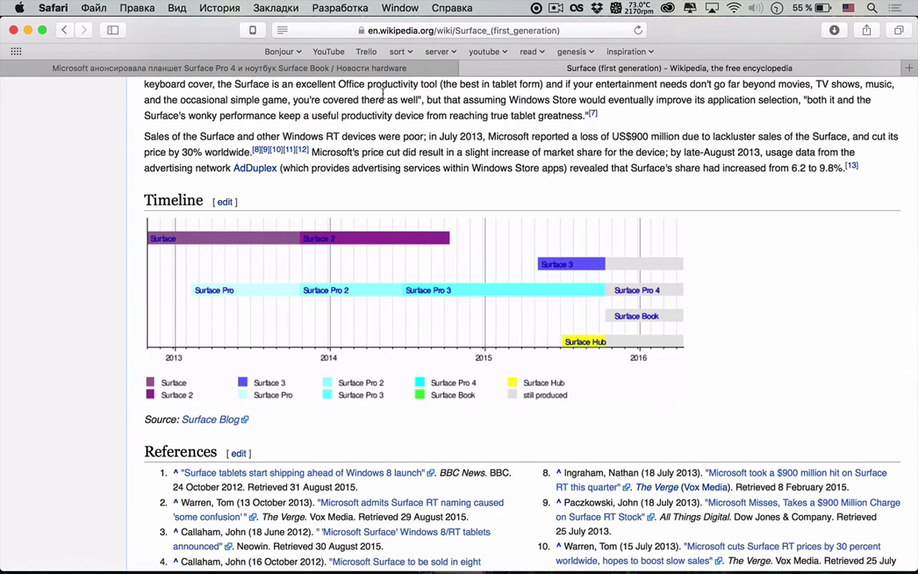
Close the Wikipedia page and look over the 3DNews article's first images and Type Cover paragraph, returning to its introduction.
click(469, 69)
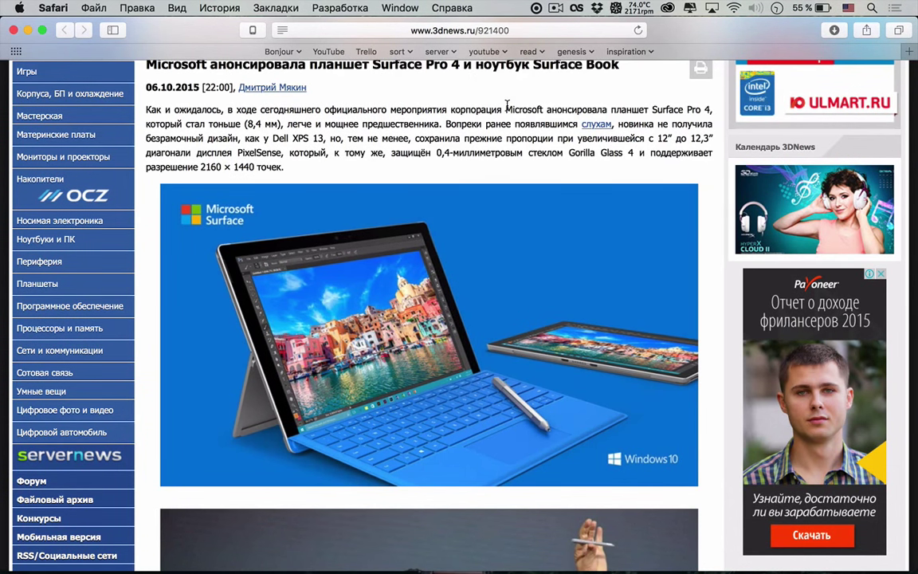
scroll(507, 117, down, 5)
scroll(507, 118, down, 6)
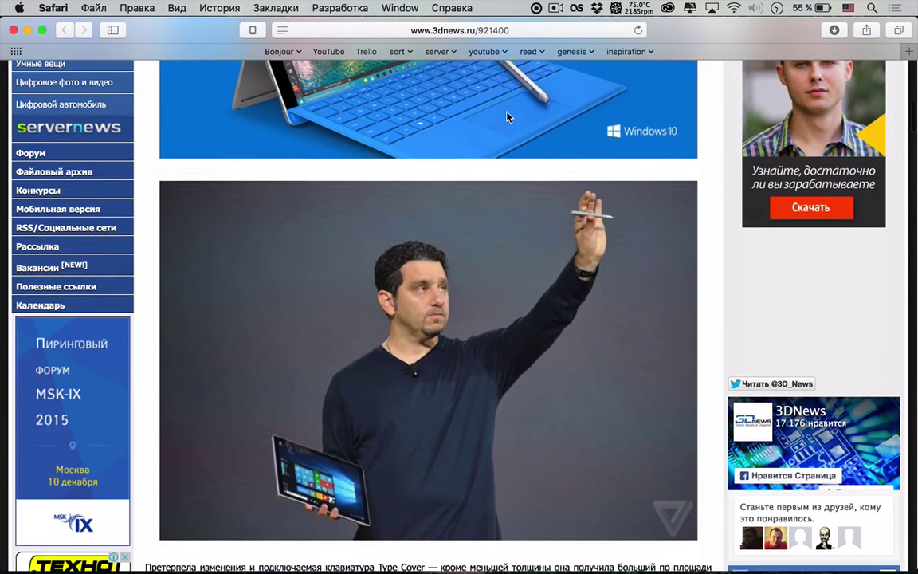
scroll(507, 117, up, 4)
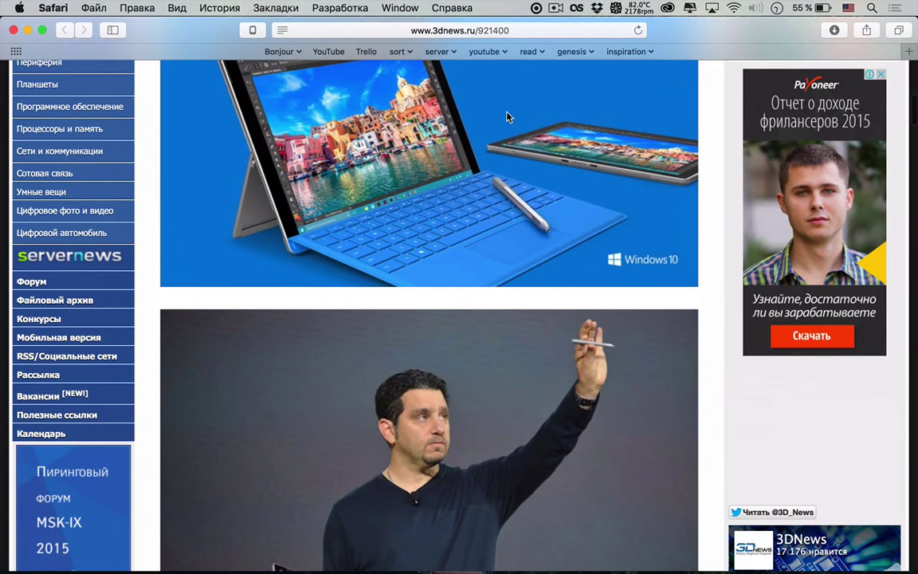
scroll(507, 118, down, 7)
scroll(507, 117, down, 6)
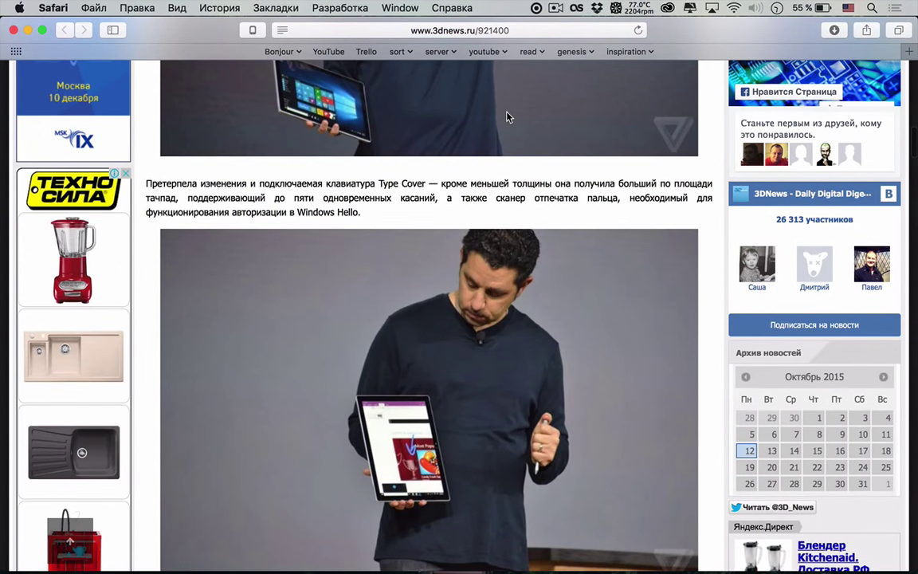
scroll(506, 117, up, 15)
scroll(507, 117, up, 2)
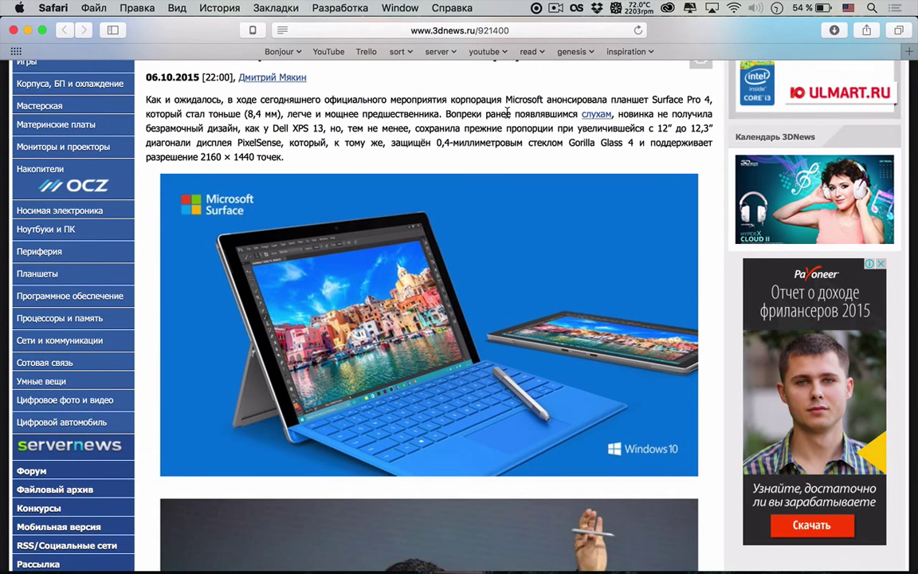
View the 3DNews presentation photos down to the coloured Surface Pens, and return to the article's first image.
scroll(507, 113, down, 15)
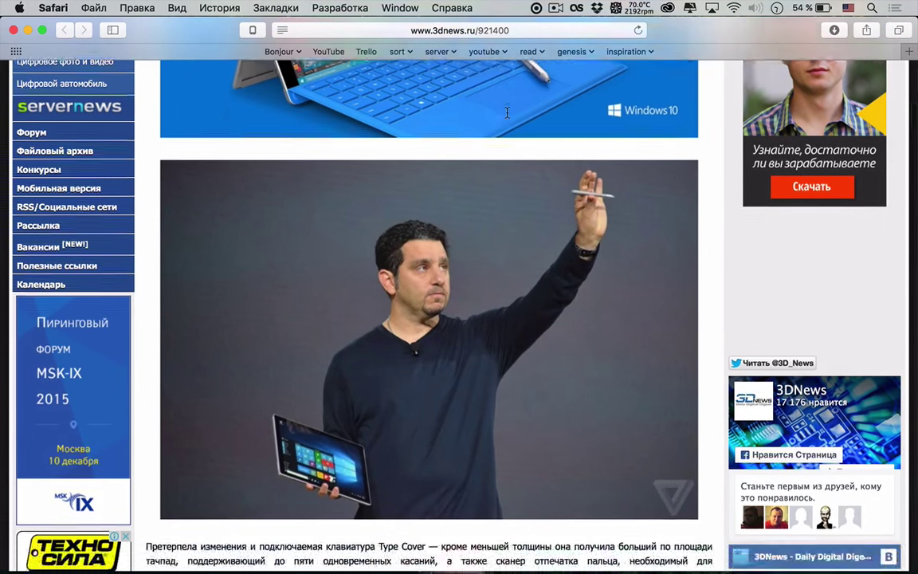
scroll(507, 113, down, 15)
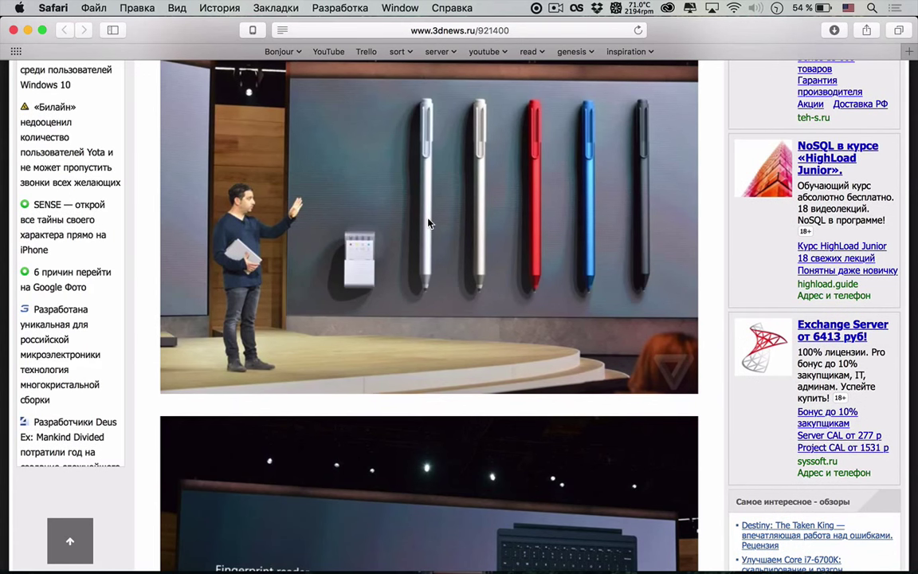
scroll(429, 211, up, 10)
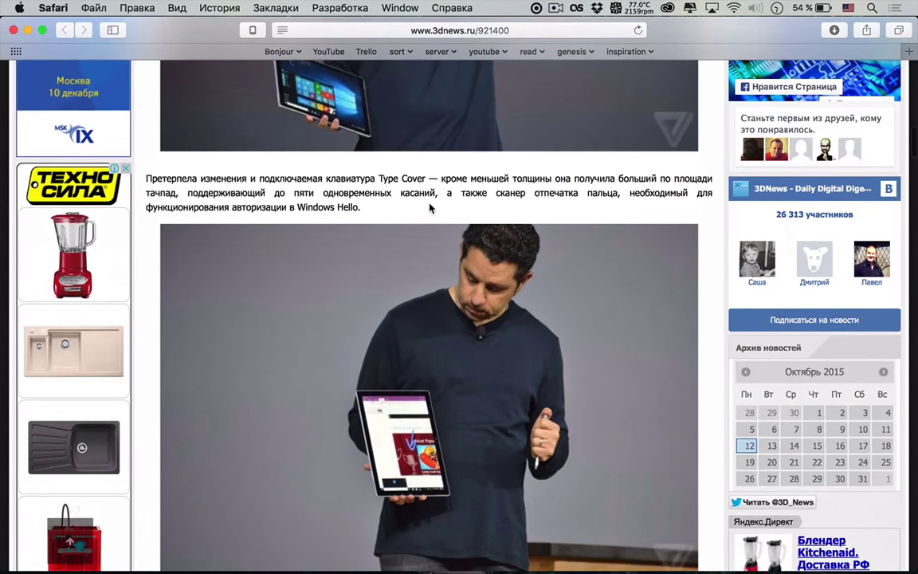
scroll(428, 208, up, 5)
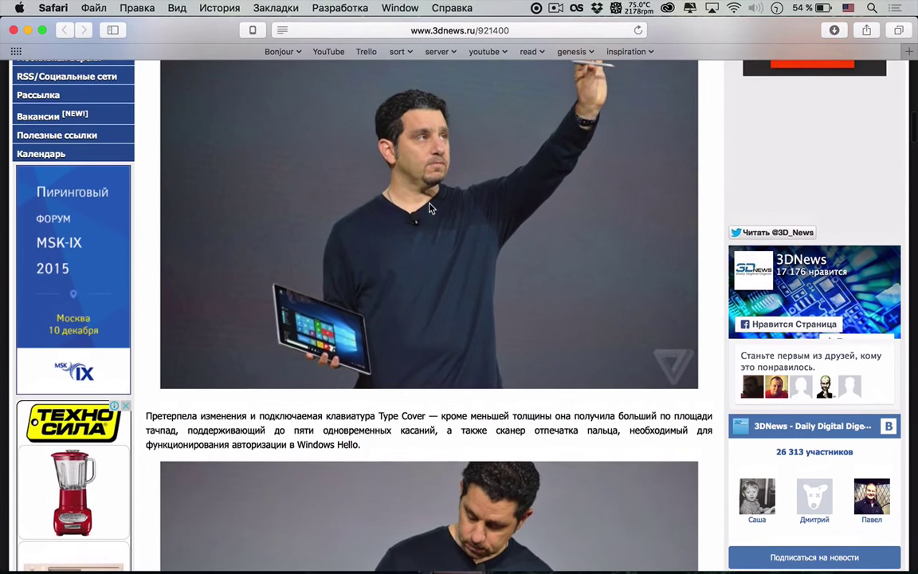
scroll(429, 208, up, 12)
scroll(428, 208, down, 2)
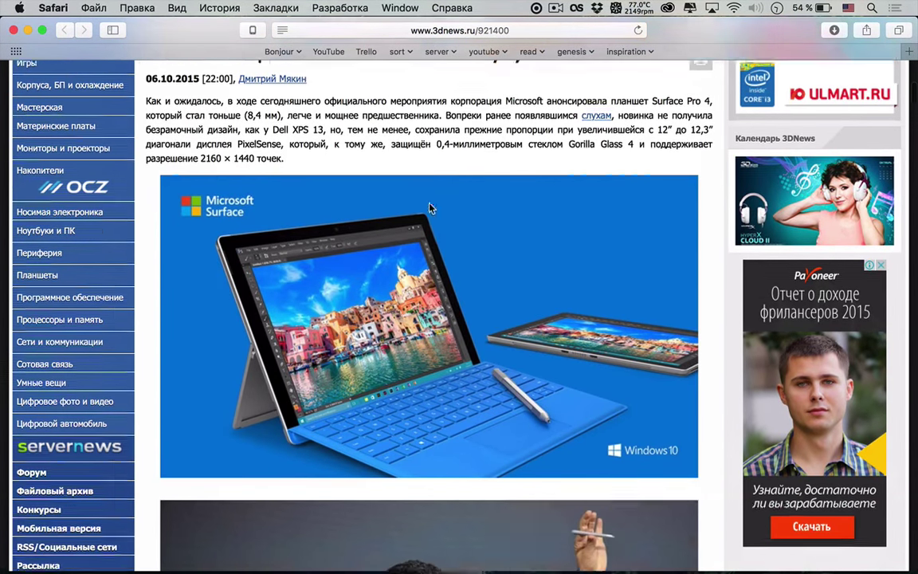
Read on past the fingerprint reader photo and the Surface Pro 4 hardware paragraph to the pricing and Surface Book description.
scroll(428, 208, down, 20)
scroll(420, 161, down, 1)
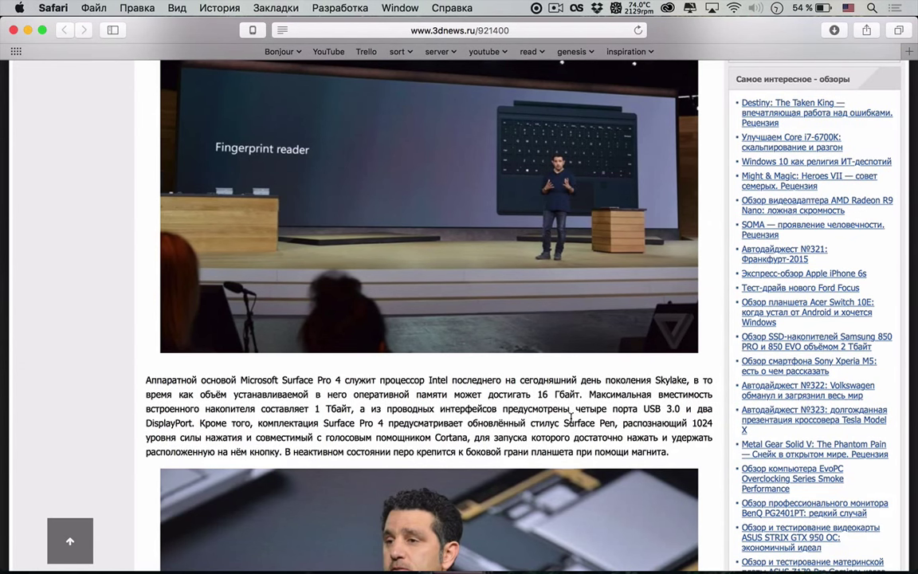
scroll(570, 416, down, 10)
scroll(571, 416, down, 20)
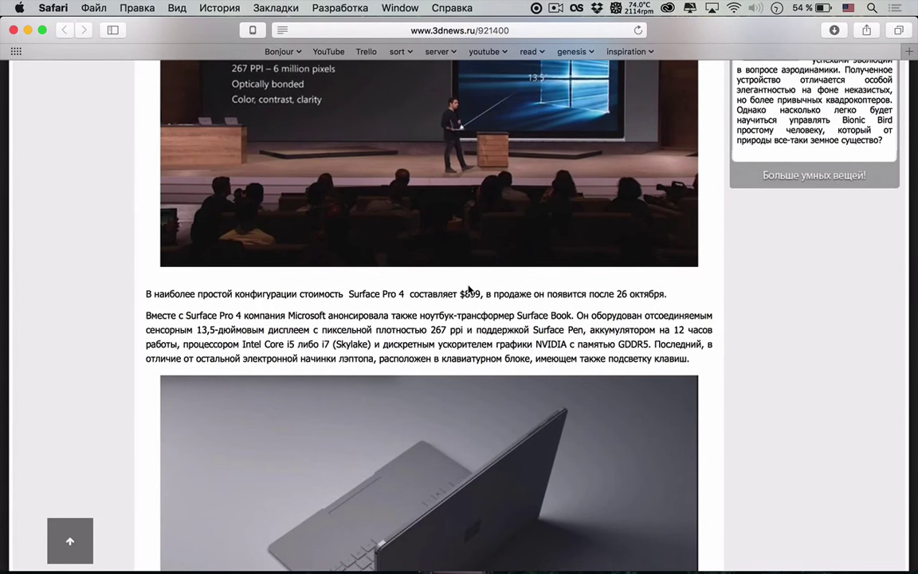
Examine the 3DNews article's Surface Book photos, hinge close-up, and the paragraph on its flexible display mount, price and release date.
scroll(478, 303, down, 2)
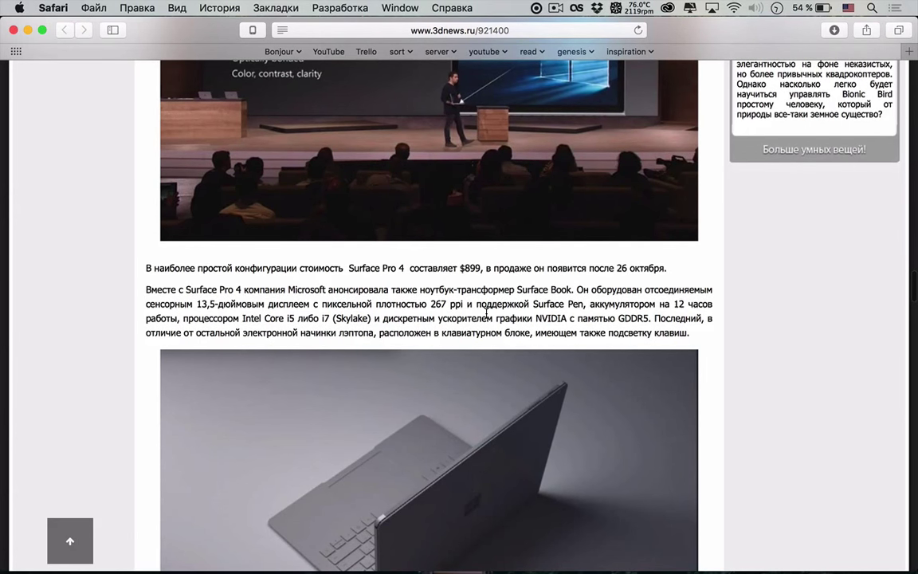
scroll(487, 312, down, 15)
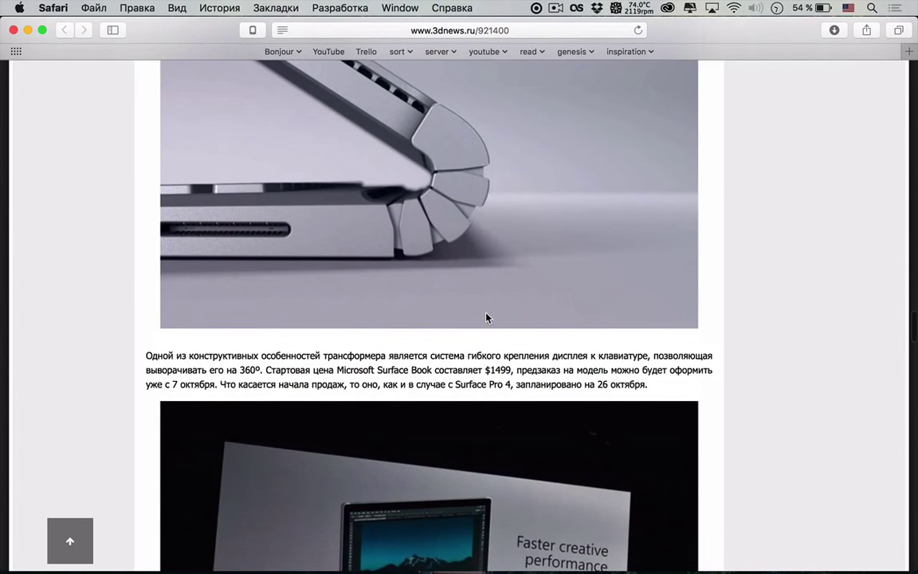
scroll(487, 317, up, 2)
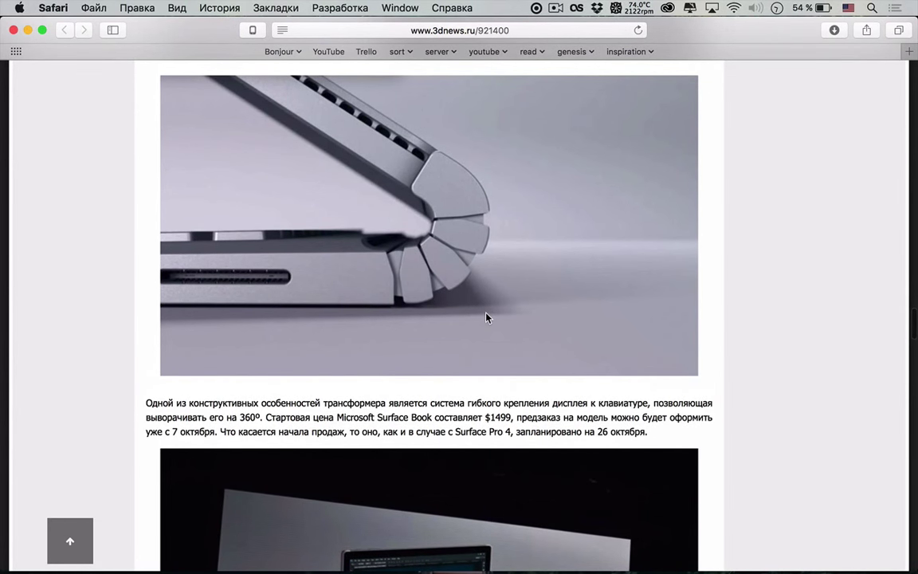
scroll(487, 318, down, 10)
scroll(510, 294, up, 2)
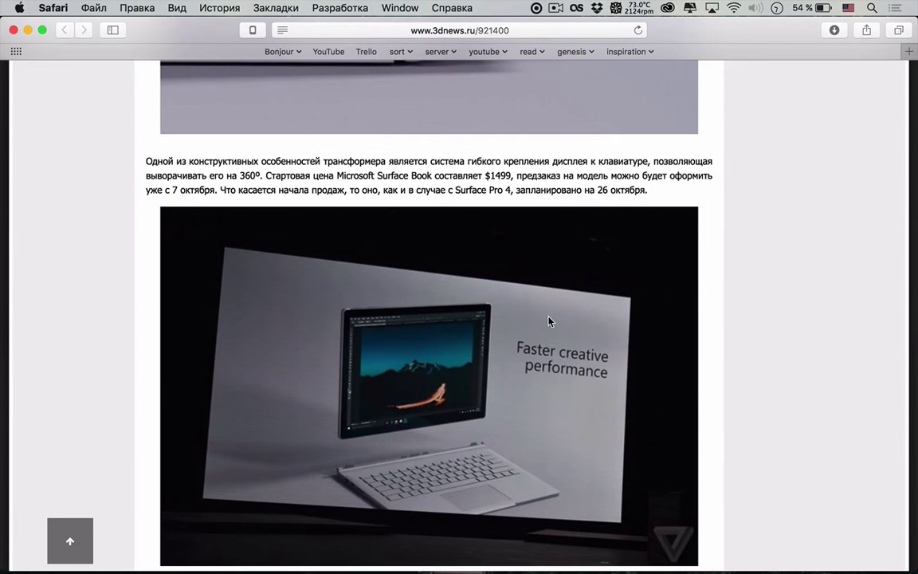
scroll(549, 321, up, 5)
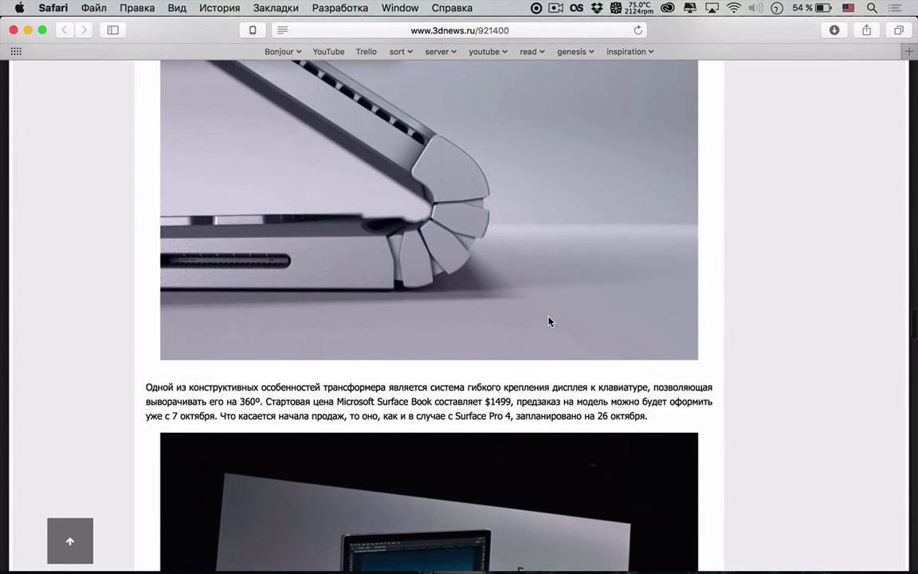
scroll(549, 321, down, 5)
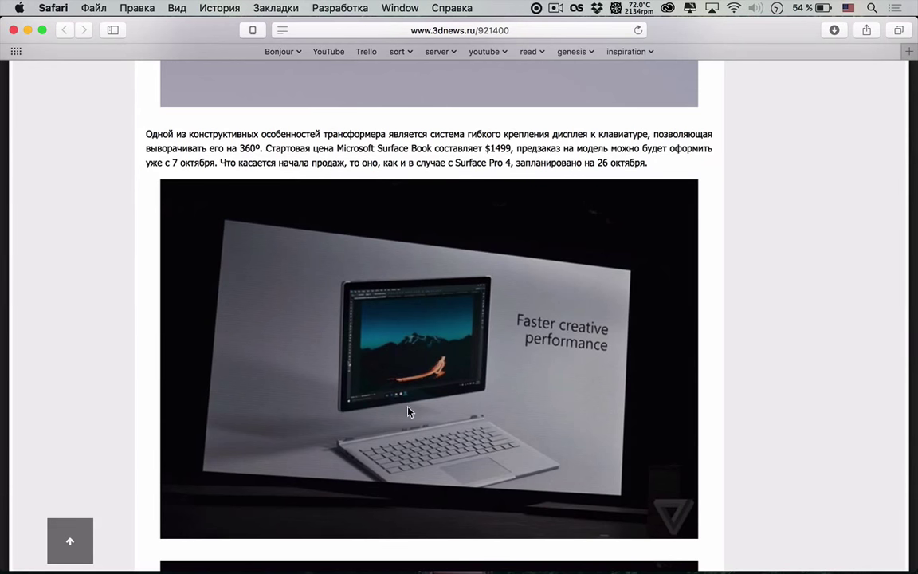
scroll(470, 372, up, 10)
scroll(469, 372, up, 5)
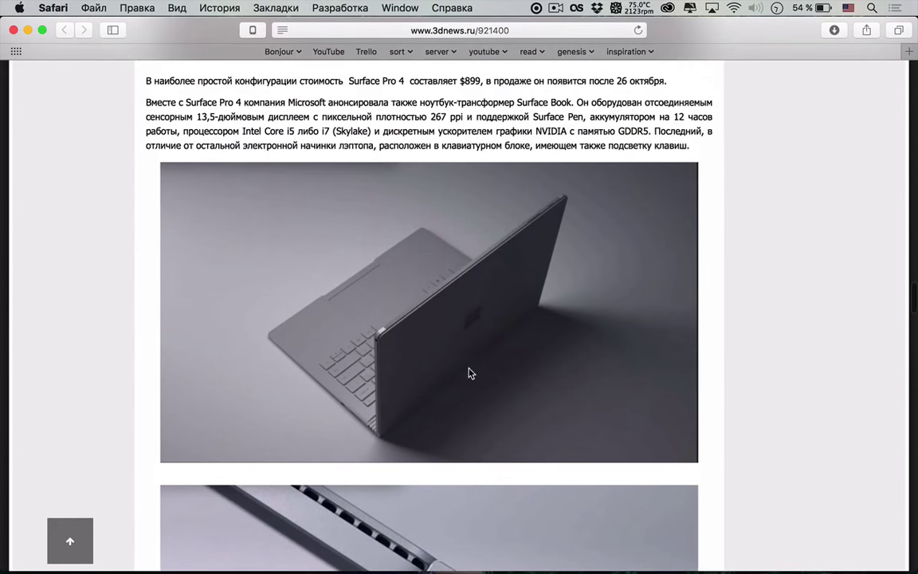
scroll(469, 372, down, 15)
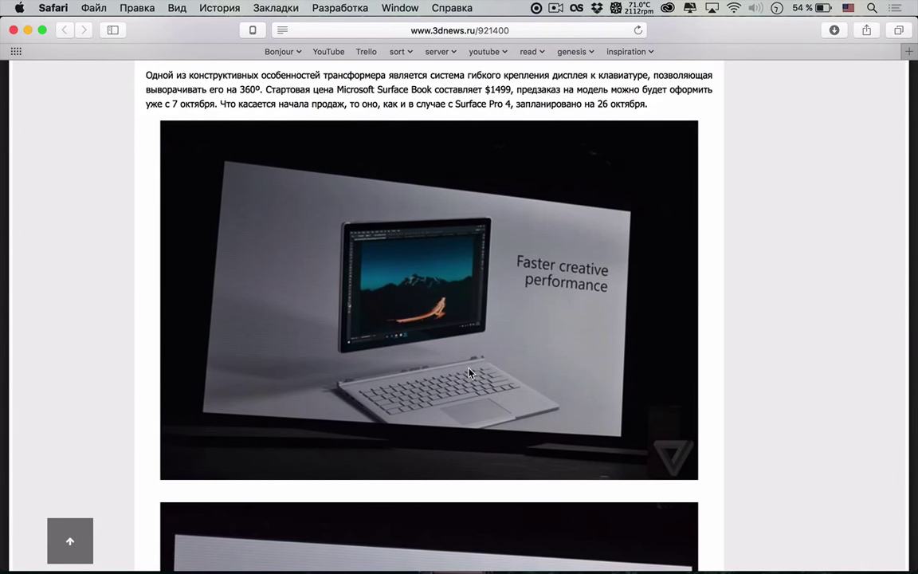
View the last two Surface Book presentation slides, enlarging the "Draw" slide to inspect the folded device, and return to normal size.
scroll(470, 373, down, 5)
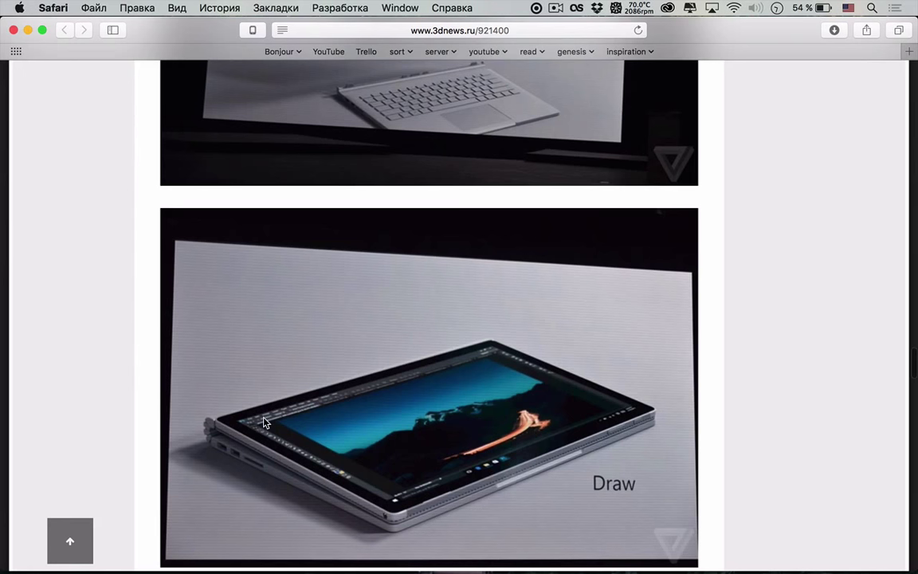
scroll(265, 423, up, 3)
scroll(265, 423, up, 1)
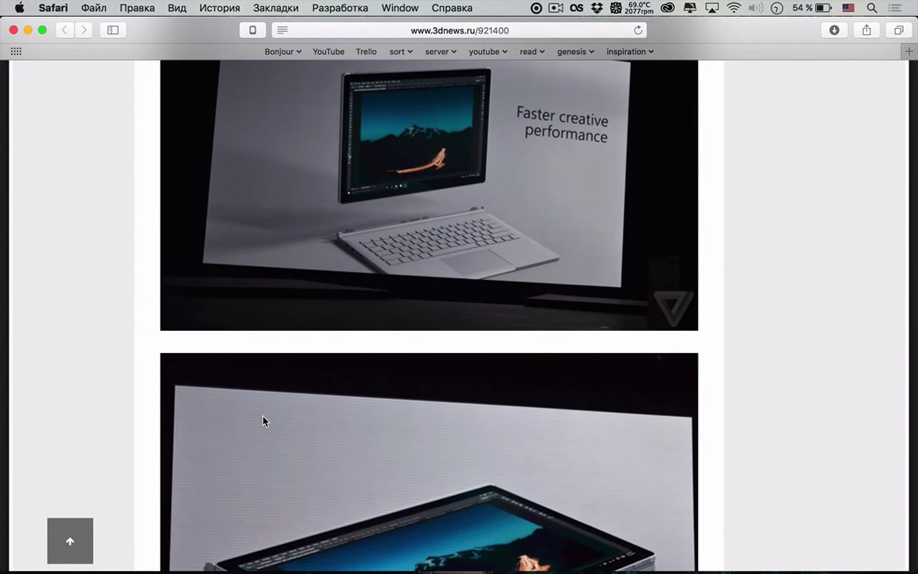
scroll(266, 422, down, 5)
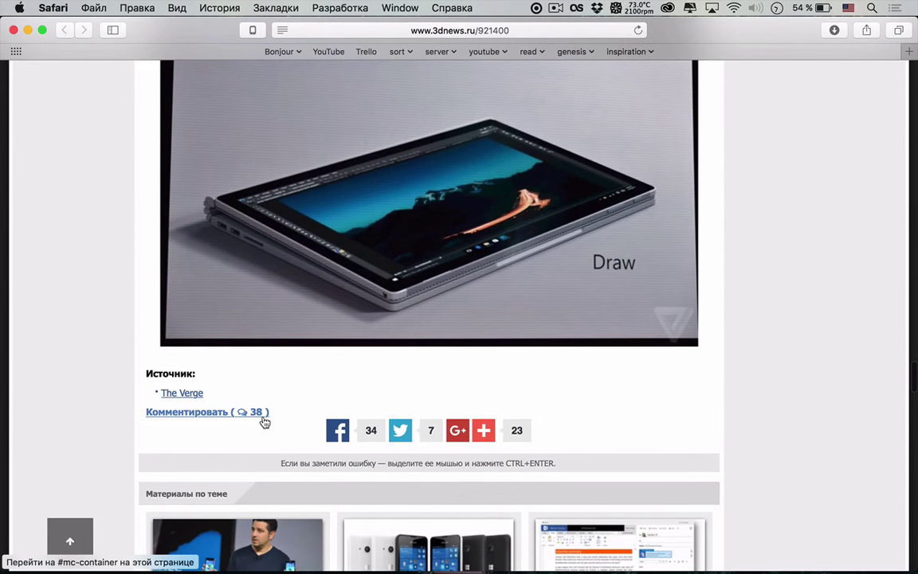
scroll(279, 231, up, 3)
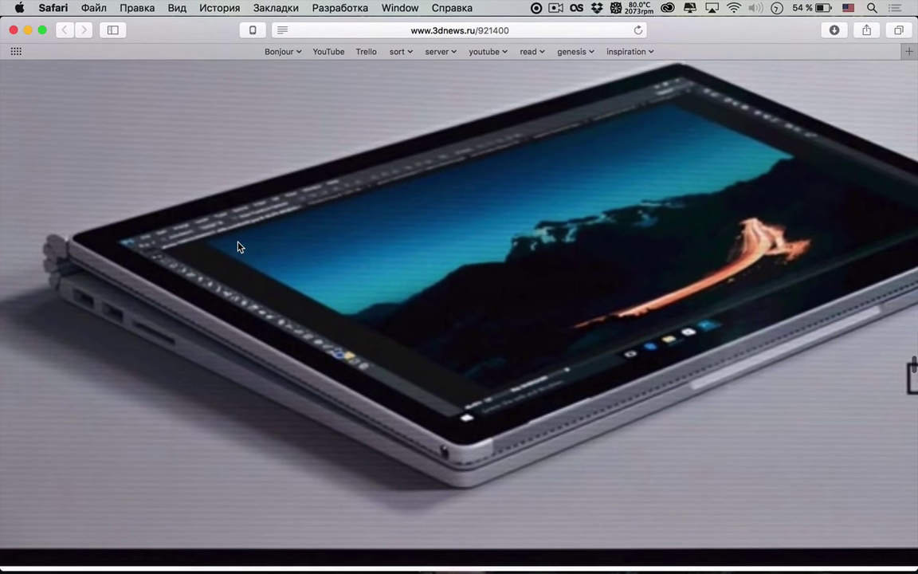
scroll(239, 253, down, 3)
scroll(241, 257, up, 1)
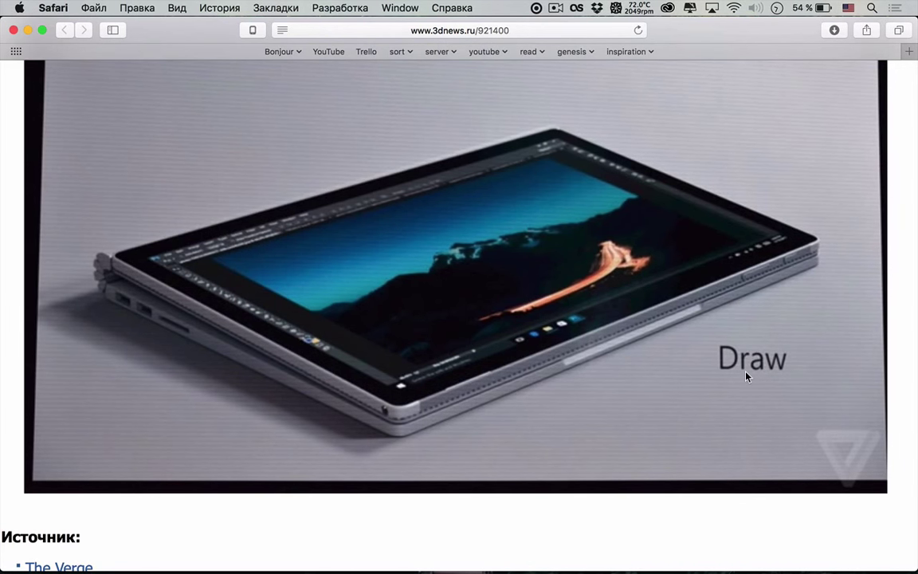
scroll(748, 374, down, 3)
Look back through the article's Surface Book images and presentation photos up to the Surface Pro 4 hardware paragraph.
scroll(750, 383, up, 5)
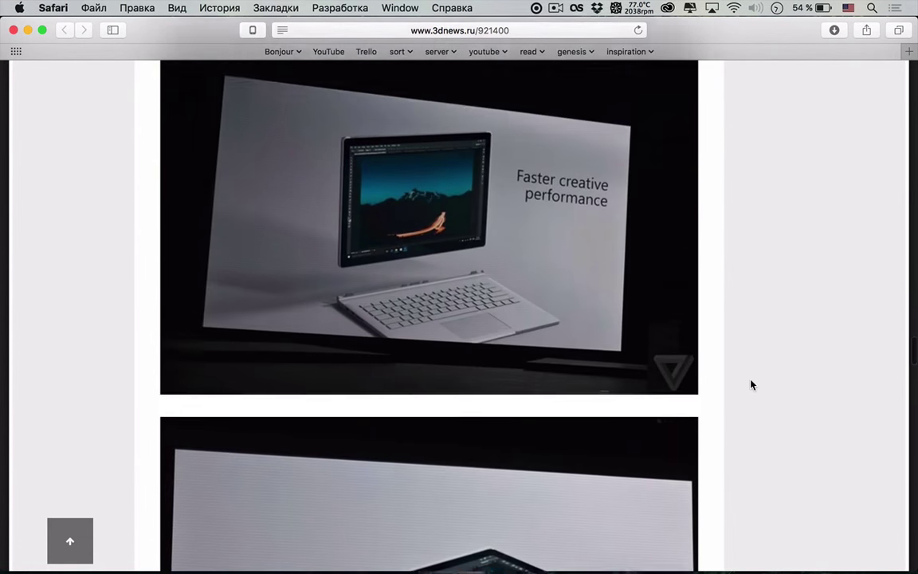
scroll(751, 385, up, 5)
scroll(750, 385, down, 10)
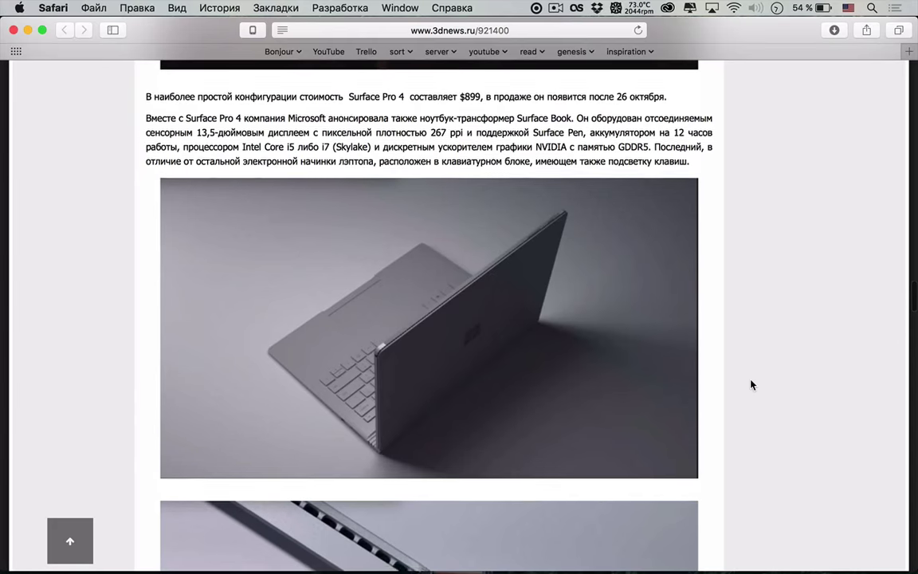
scroll(751, 385, down, 4)
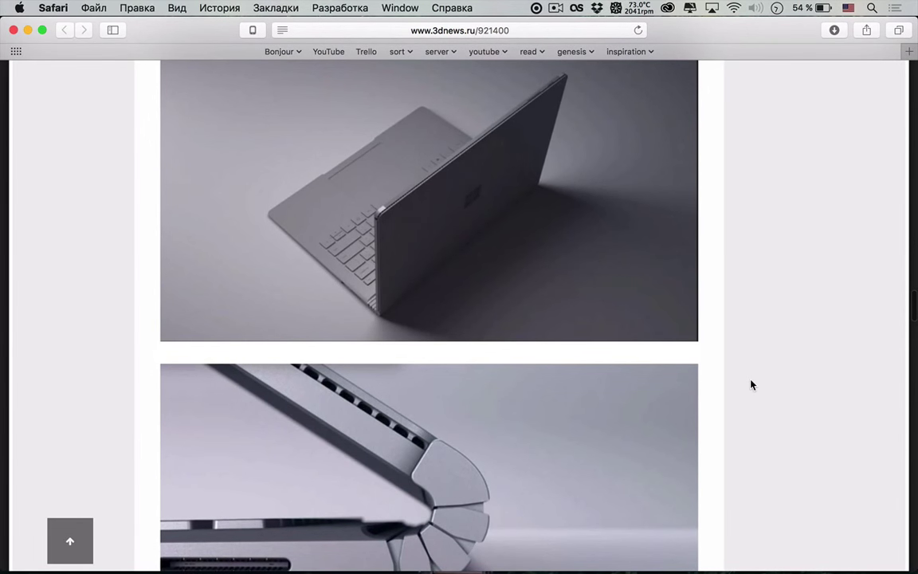
scroll(751, 385, up, 10)
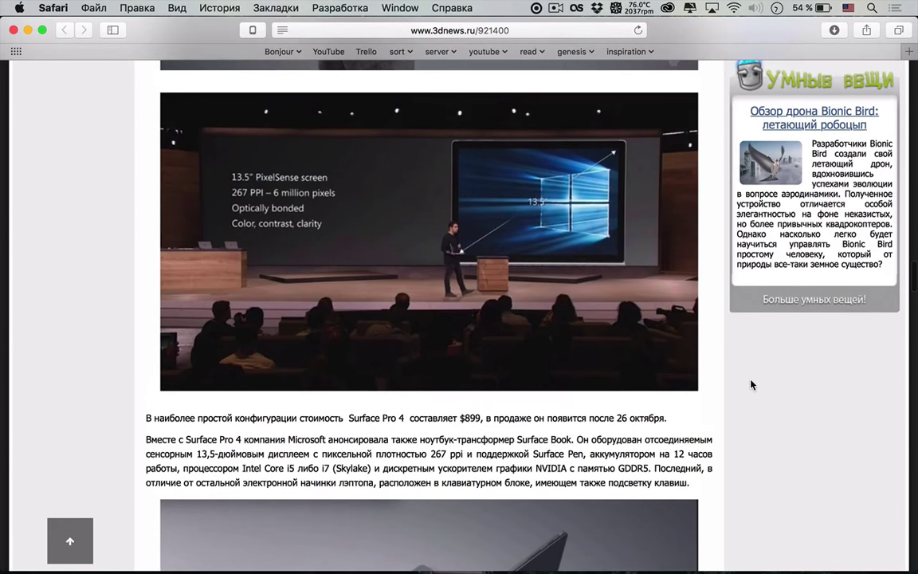
scroll(751, 385, up, 1)
scroll(750, 385, down, 10)
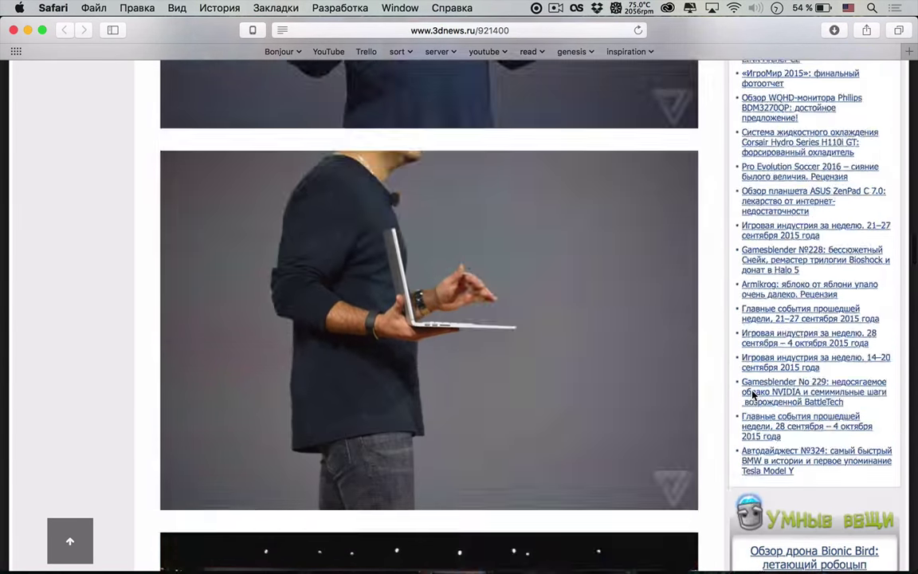
scroll(753, 396, up, 5)
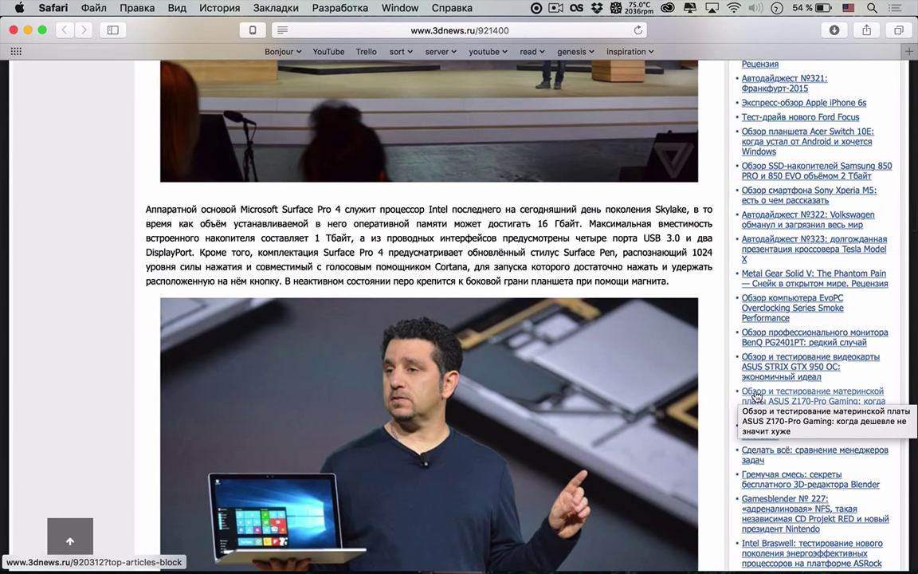
scroll(755, 393, down, 10)
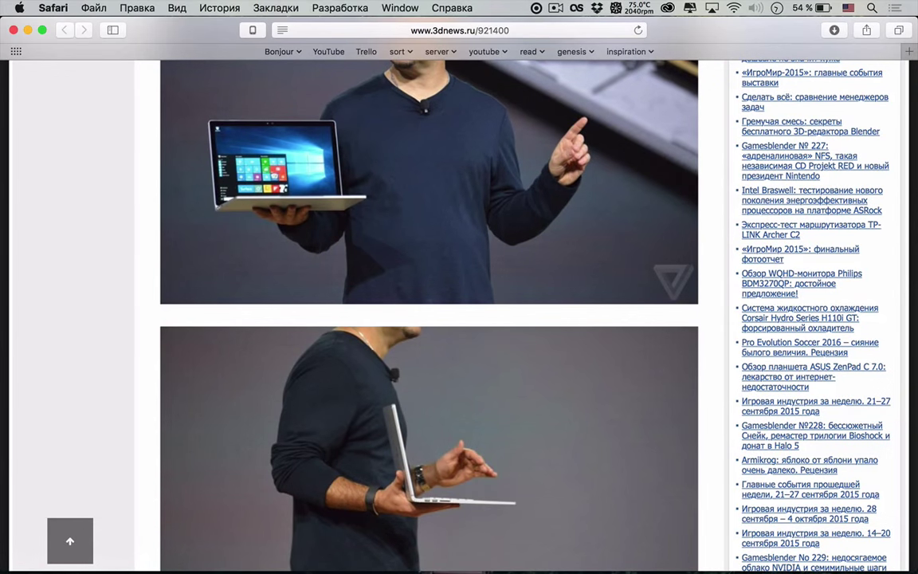
Open Mashable's "Microsoft's Surface Book vs. MacBook Pro, in one chart" article and read its introduction down to the comparison chart.
key(super+t)
text(mashable.com/2015/10/06/surface-book-vs-macbook-pro/#GEnp3uXmsuqI)
key(Return)
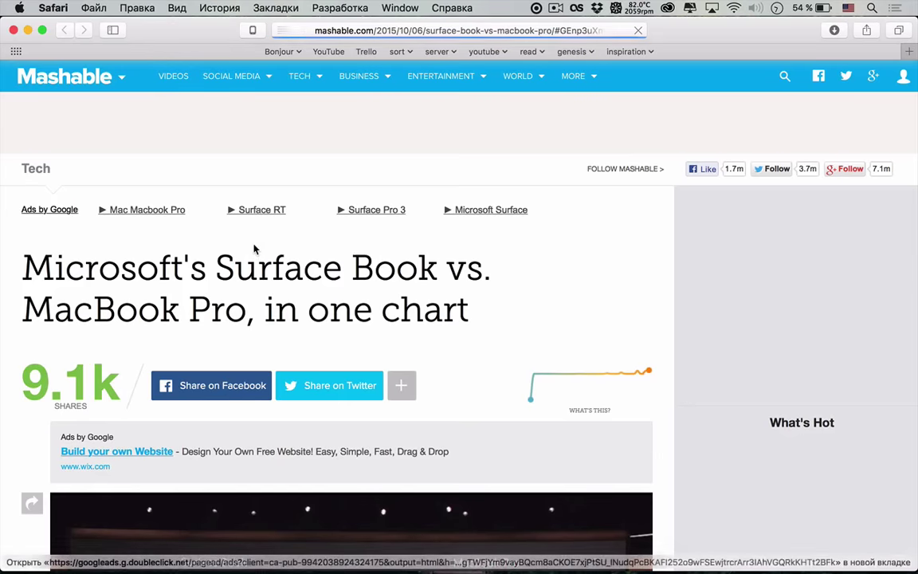
scroll(254, 250, down, 5)
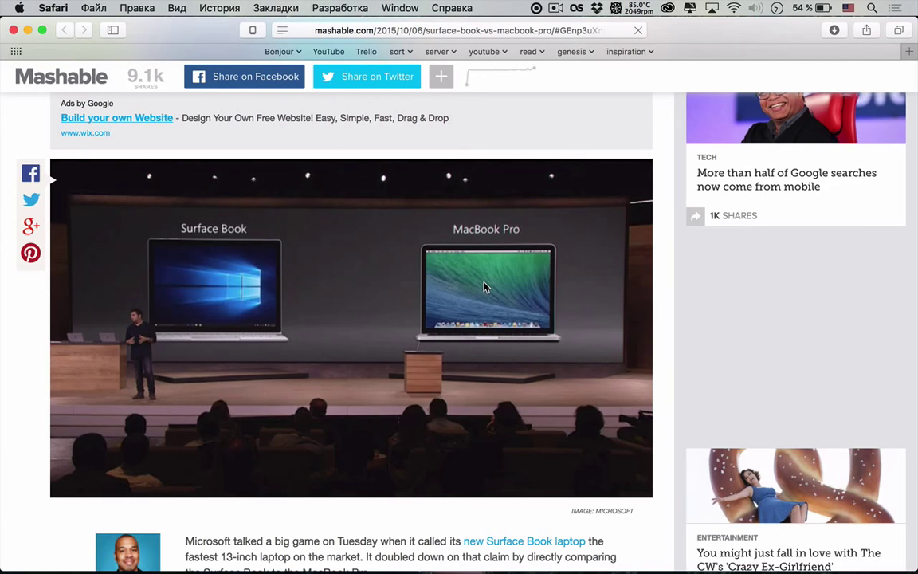
scroll(484, 287, down, 3)
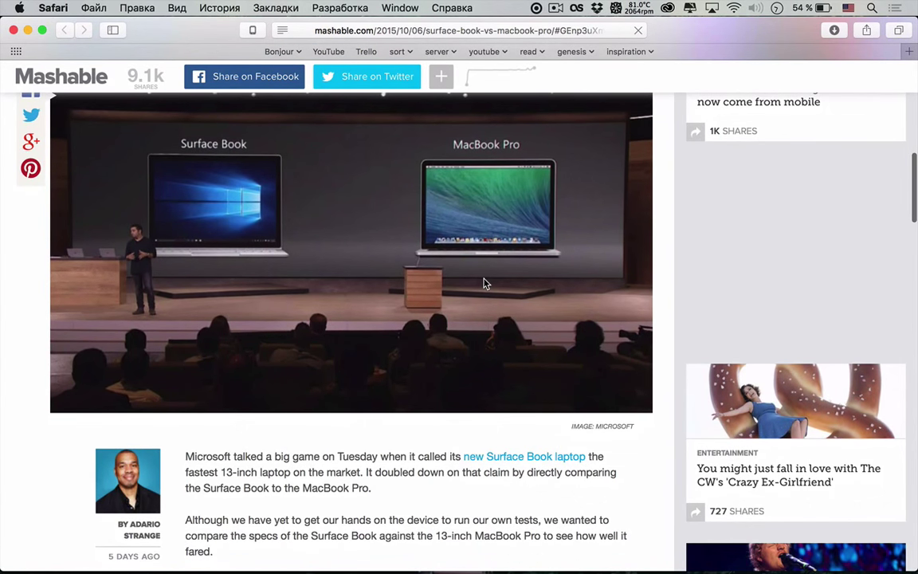
scroll(484, 283, down, 5)
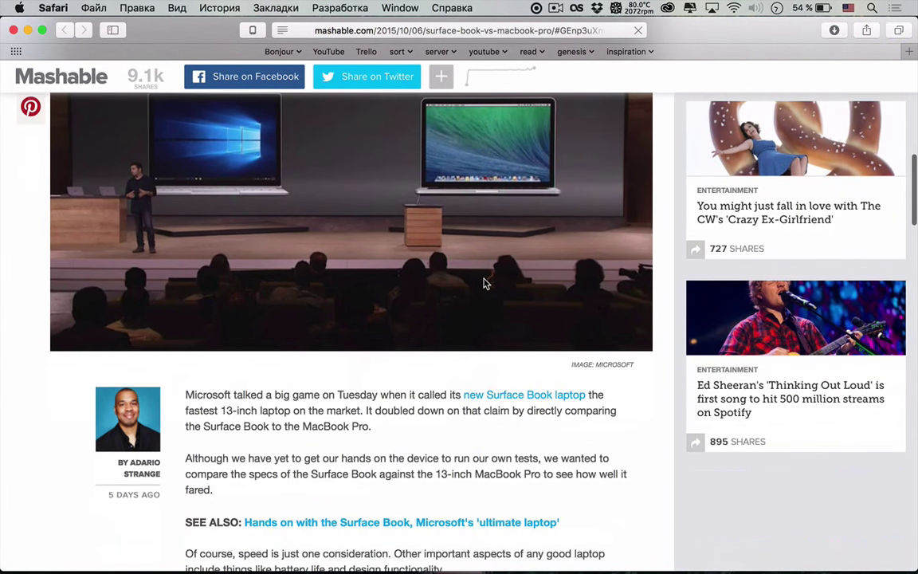
scroll(484, 283, down, 3)
scroll(484, 283, down, 7)
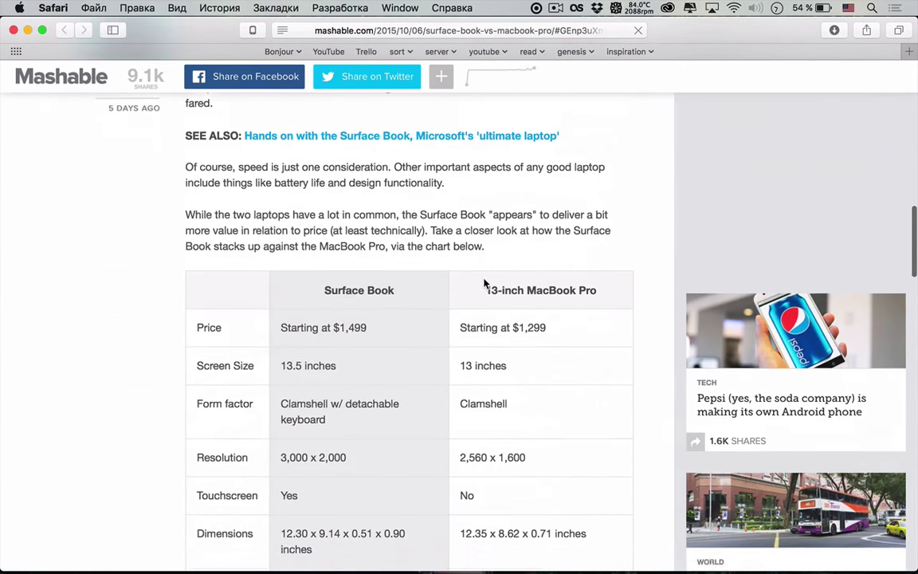
Look at the chart's upper rows, check the currency rates in Notification Center, and return to the article.
scroll(484, 283, down, 3)
scroll(483, 283, down, 2)
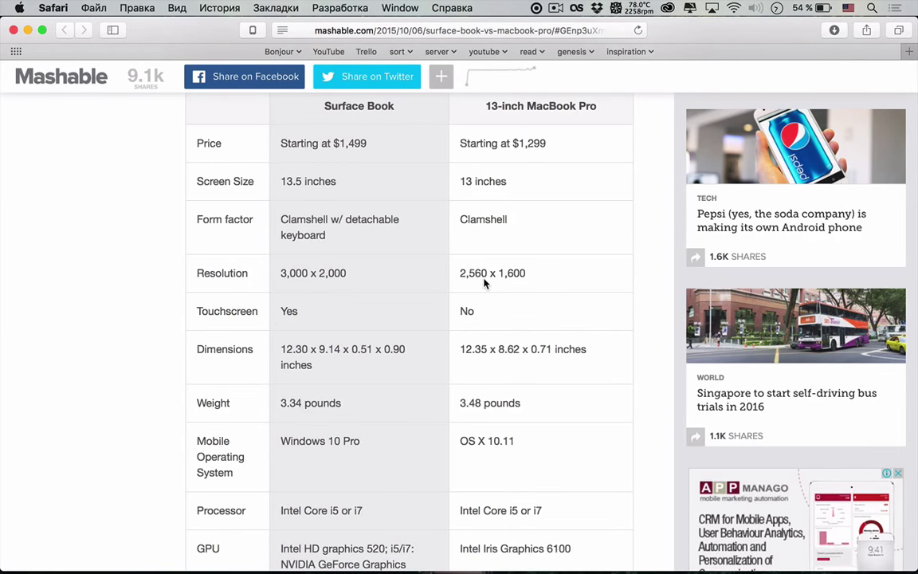
scroll(484, 283, right, 3)
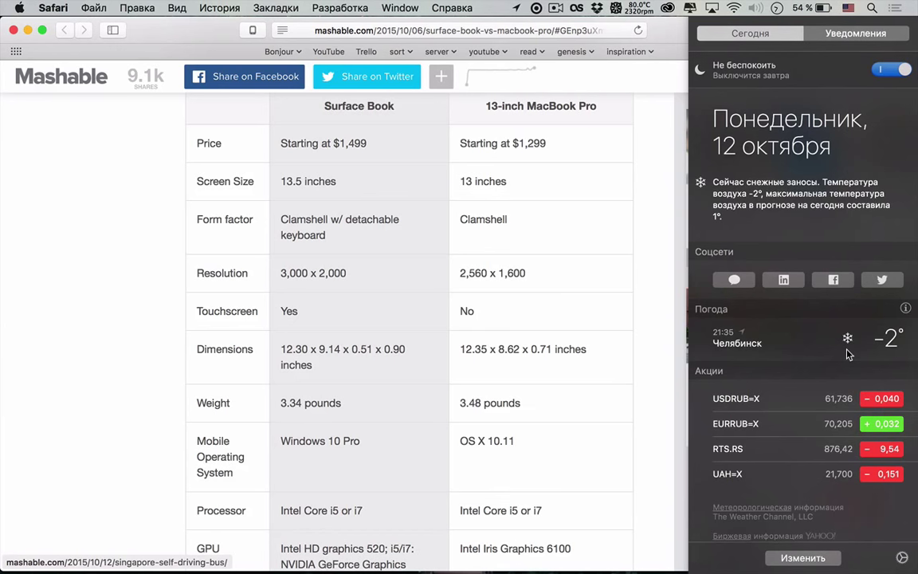
scroll(848, 354, right, 3)
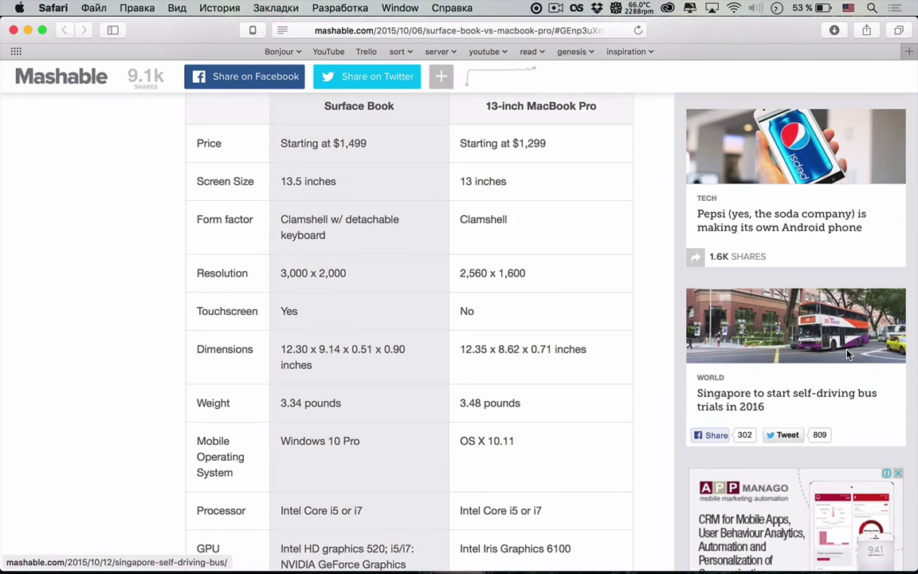
Compare the Surface Book and 13-inch MacBook Pro specifications down to the color choices, and return to the chart's heading.
scroll(849, 355, down, 2)
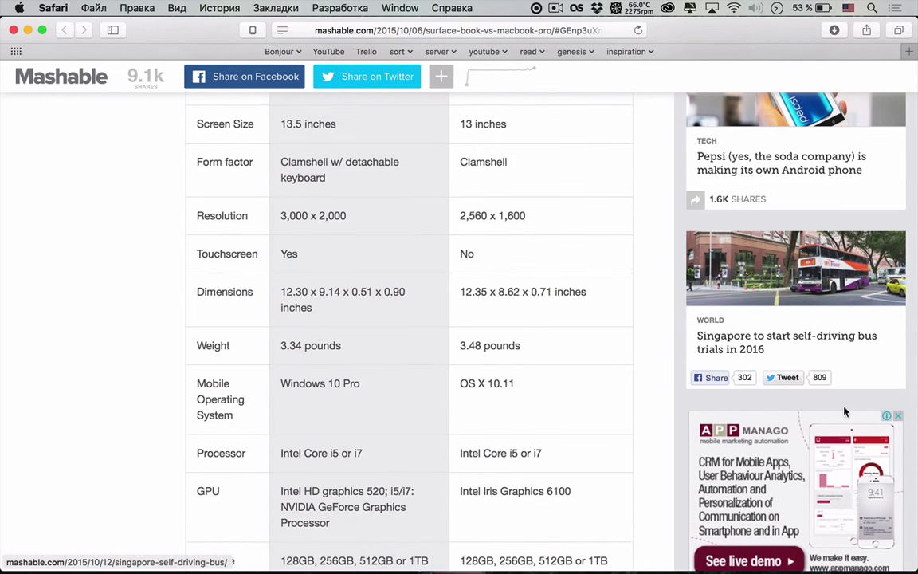
scroll(747, 374, down, 3)
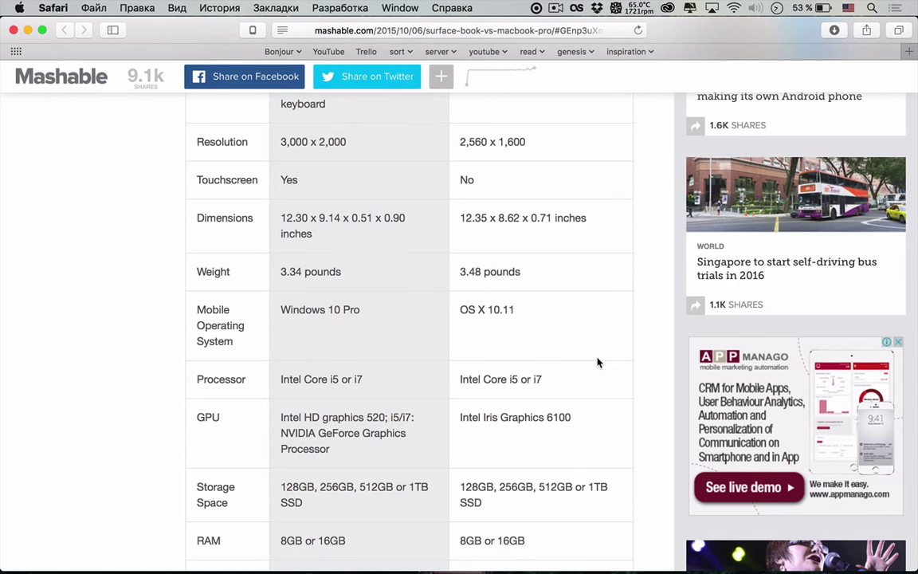
scroll(598, 363, down, 6)
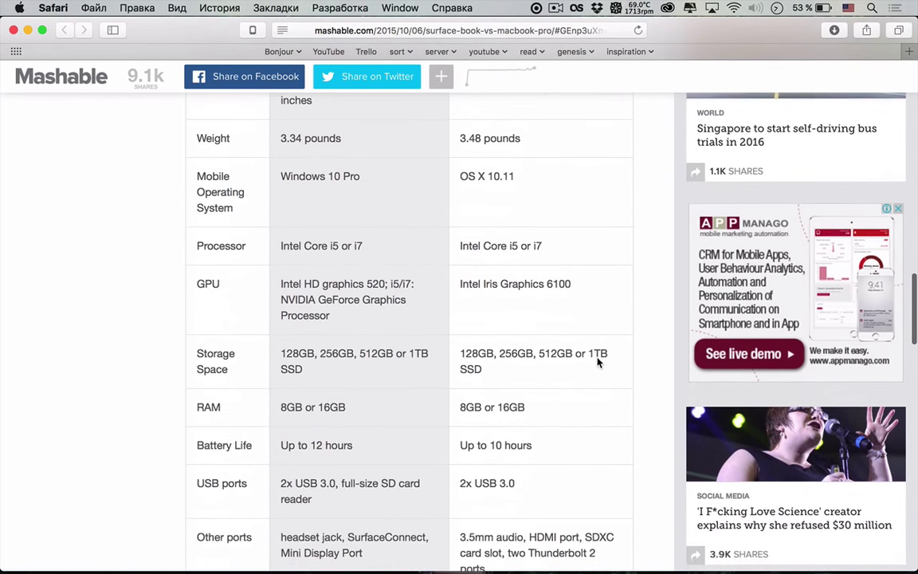
scroll(598, 363, down, 1)
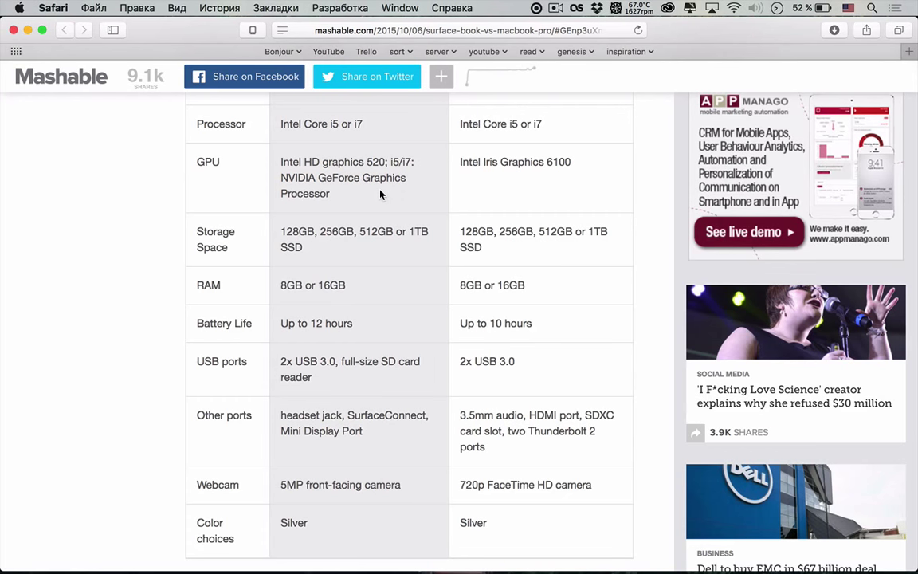
scroll(381, 193, up, 5)
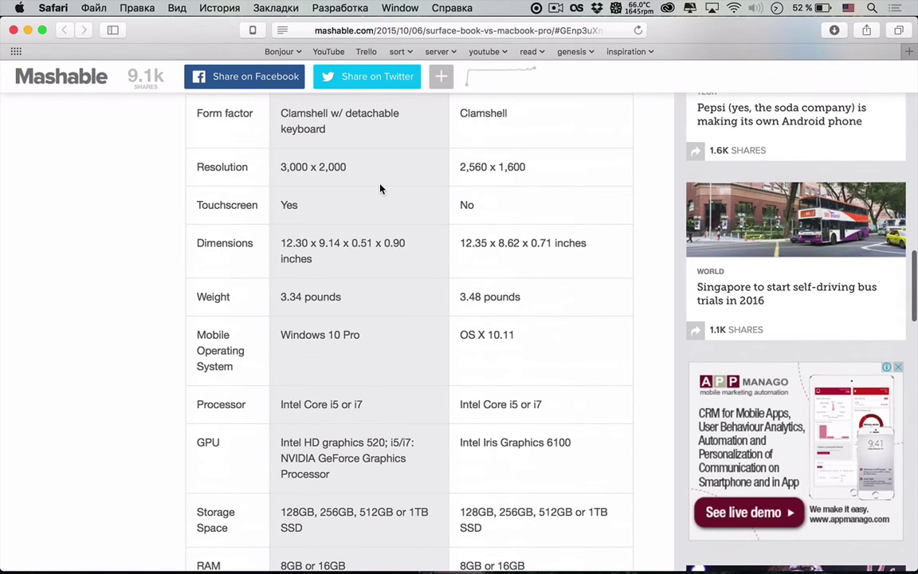
scroll(428, 117, up, 1)
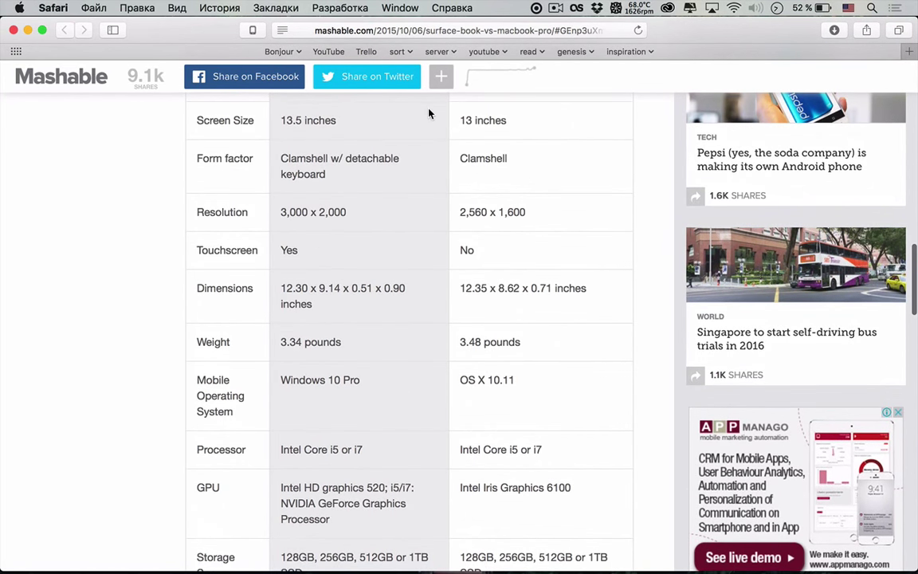
scroll(429, 113, down, 4)
scroll(430, 113, down, 4)
scroll(430, 112, up, 9)
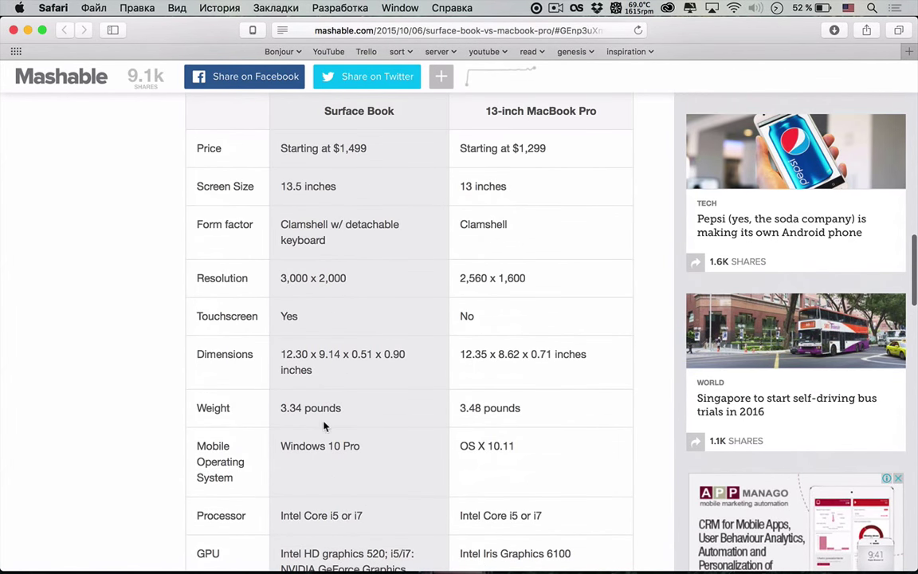
Compare the Surface Book and MacBook Pro rows from weight through color choices in Mashable's chart, and go back up the chart.
scroll(325, 425, down, 8)
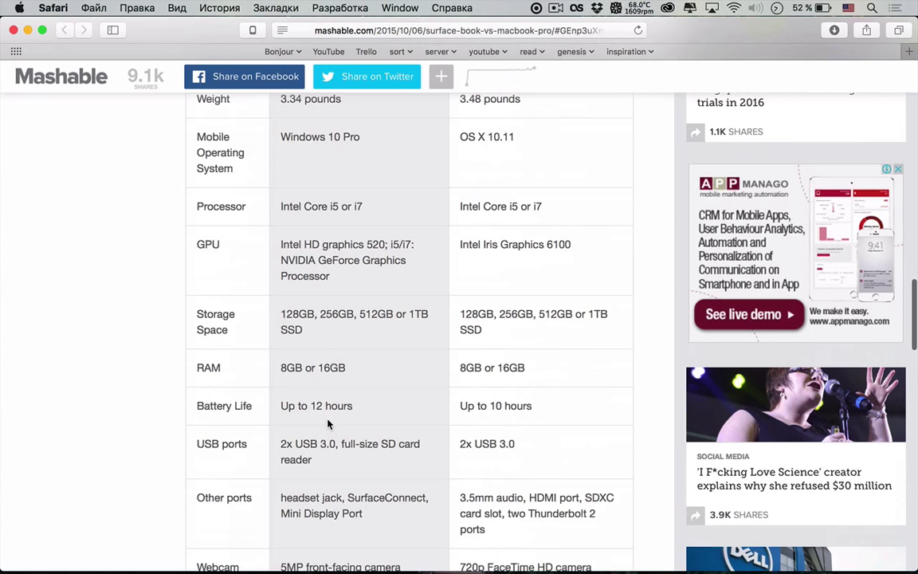
scroll(359, 259, down, 3)
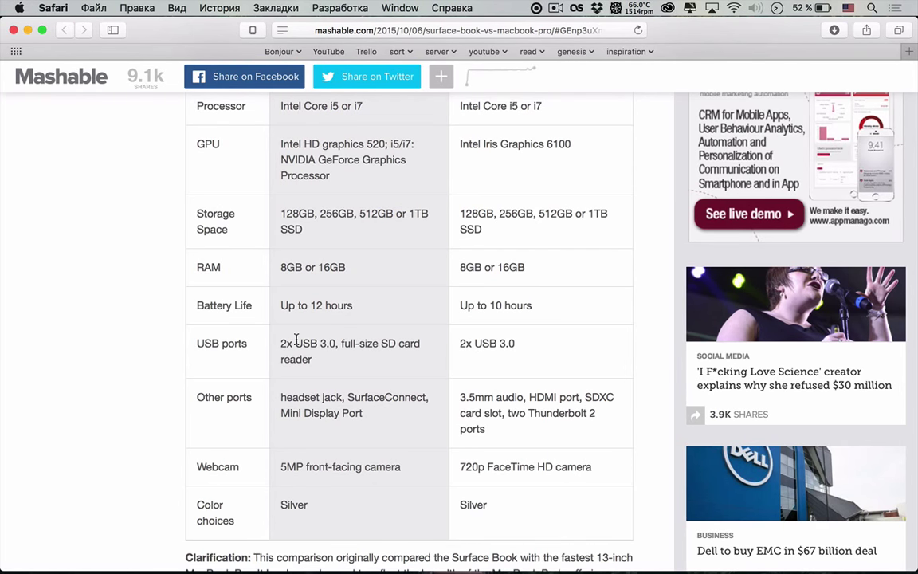
scroll(295, 340, up, 15)
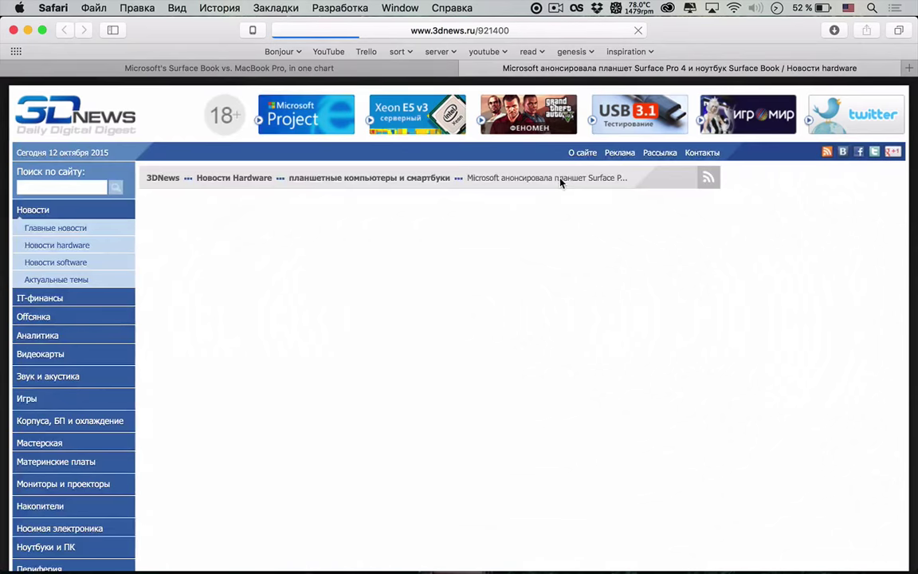
Look through the 3DNews article's Surface Book presentation photos, hinge close-up and pricing paragraph down to the source link.
scroll(561, 184, down, 20)
scroll(561, 183, down, 20)
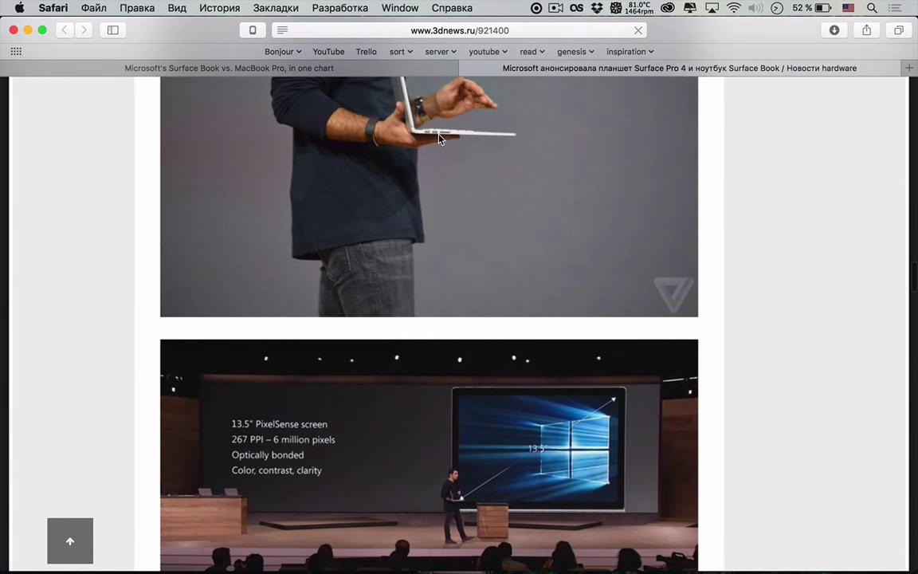
scroll(443, 138, up, 5)
scroll(438, 139, down, 7)
scroll(439, 139, down, 15)
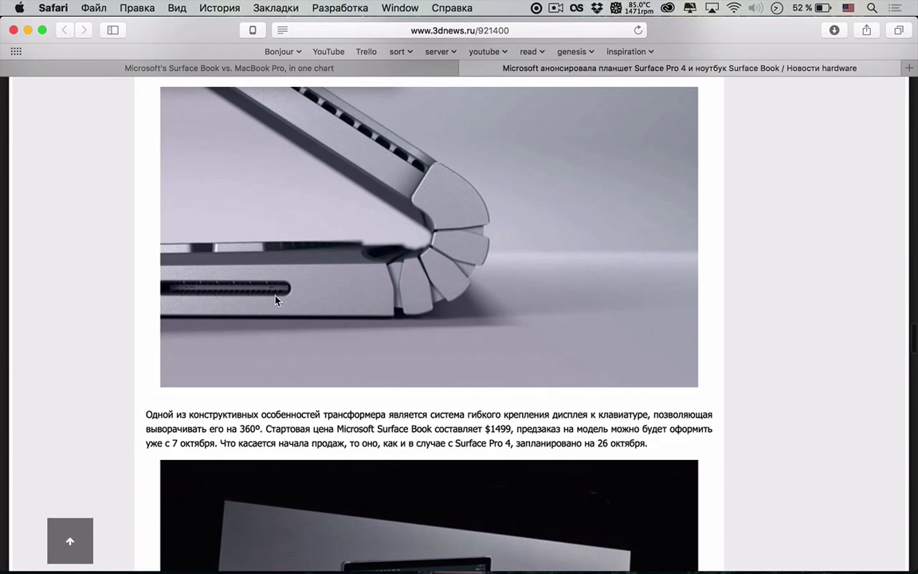
scroll(271, 295, down, 20)
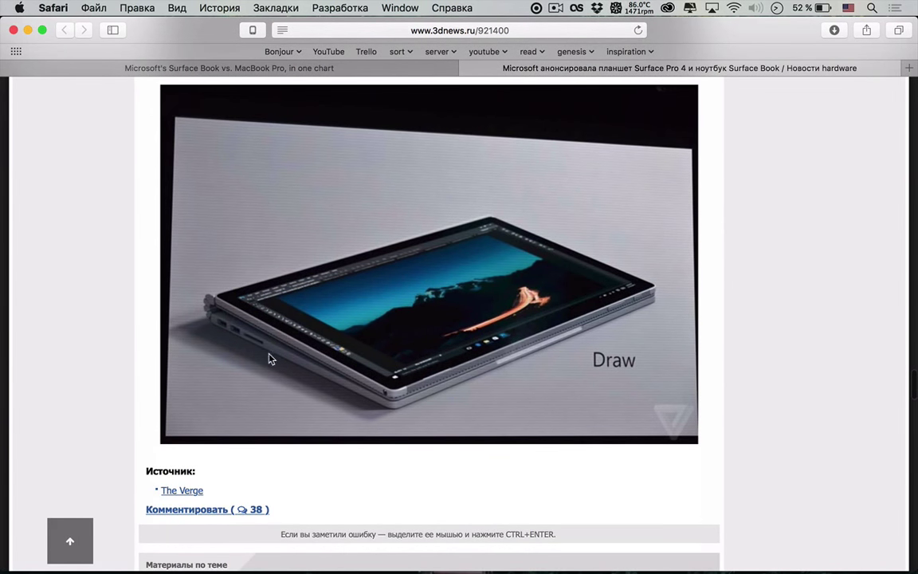
Re-examine the hinge close-up and the Draw and "Faster creative performance" photos, and go back up to the PixelSense screen slide.
scroll(258, 344, up, 10)
scroll(258, 345, up, 1)
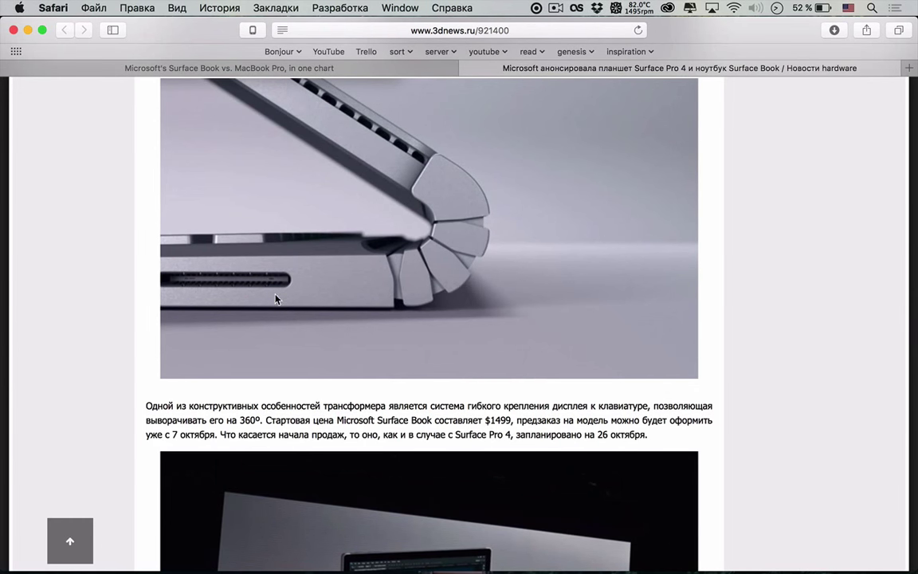
scroll(277, 295, down, 15)
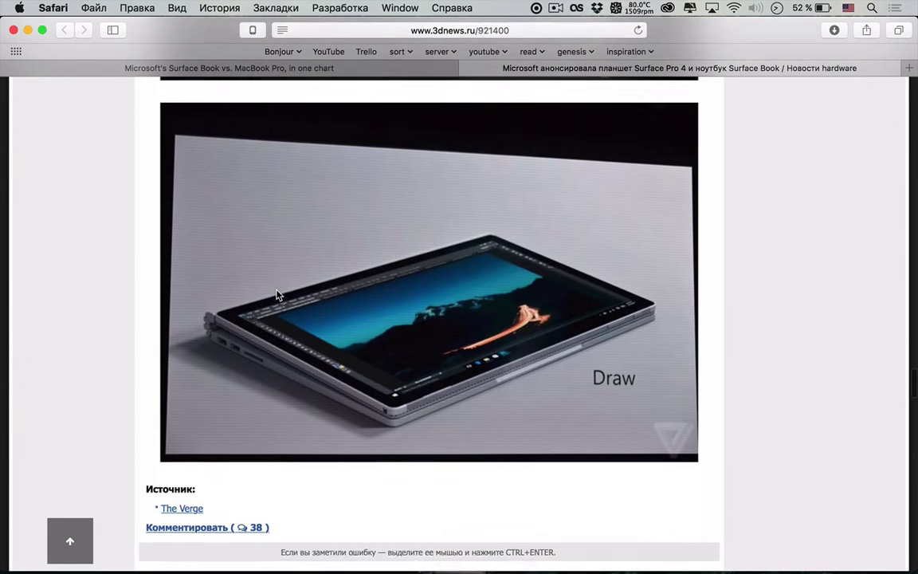
scroll(277, 295, up, 15)
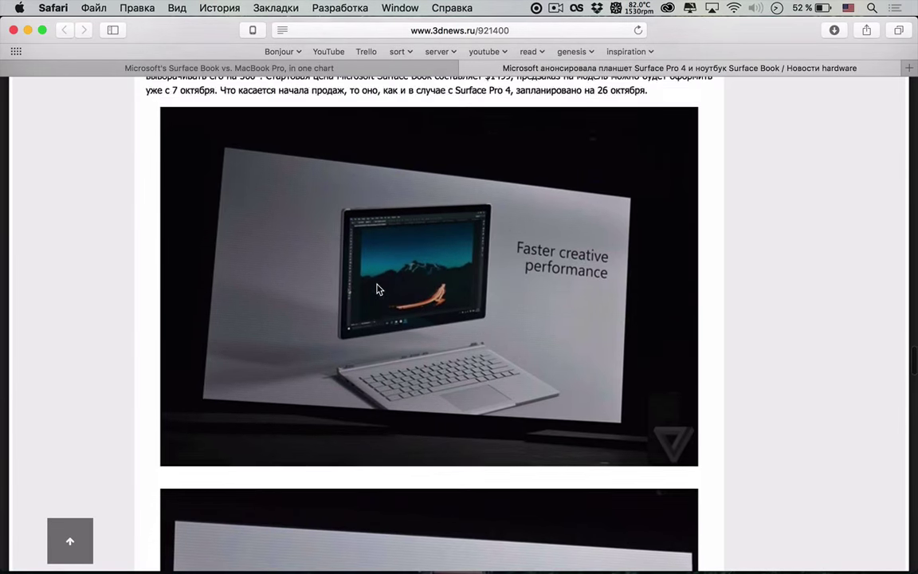
scroll(378, 289, up, 8)
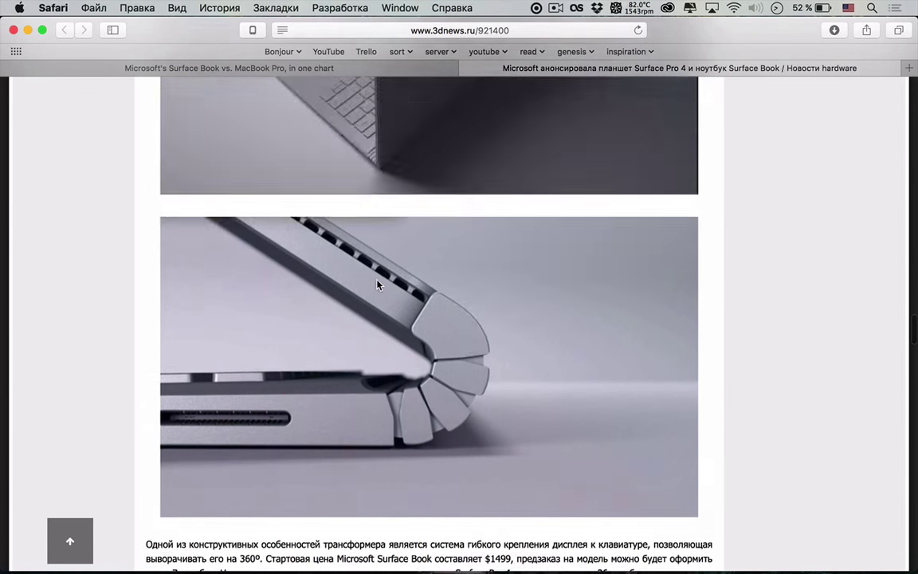
scroll(471, 175, up, 5)
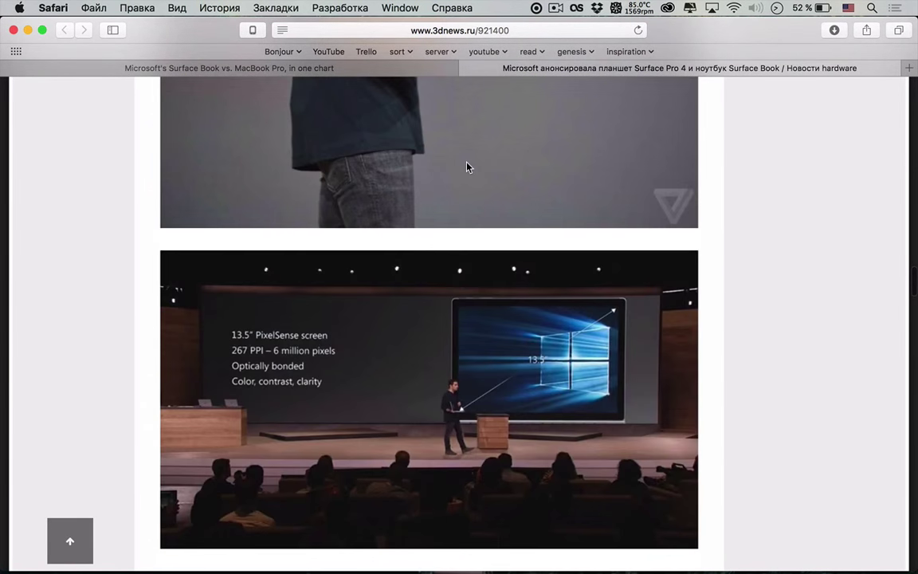
Close the 3DNews article and compare the remaining rows of Mashable's chart down to the Clarification note and the hands-on section.
click(469, 66)
scroll(471, 195, down, 15)
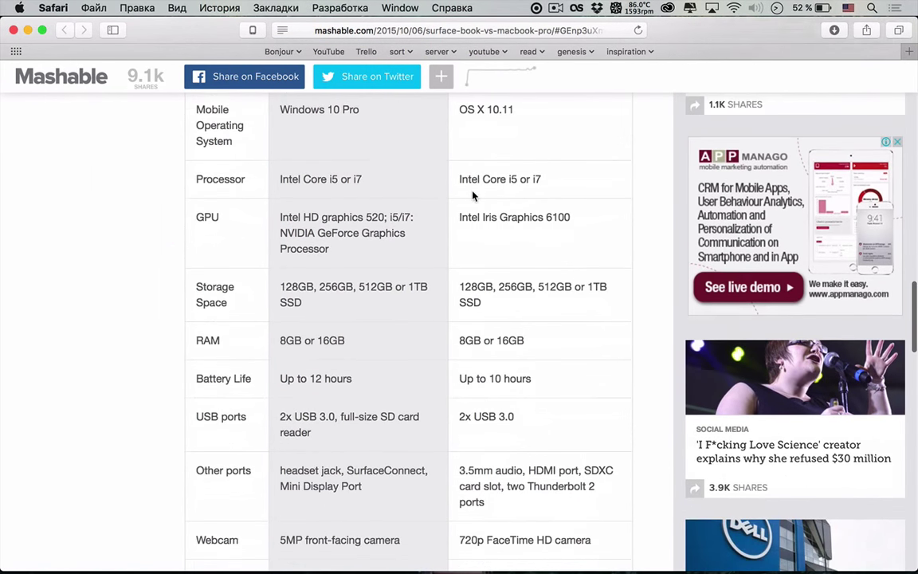
scroll(473, 195, down, 3)
scroll(472, 195, down, 4)
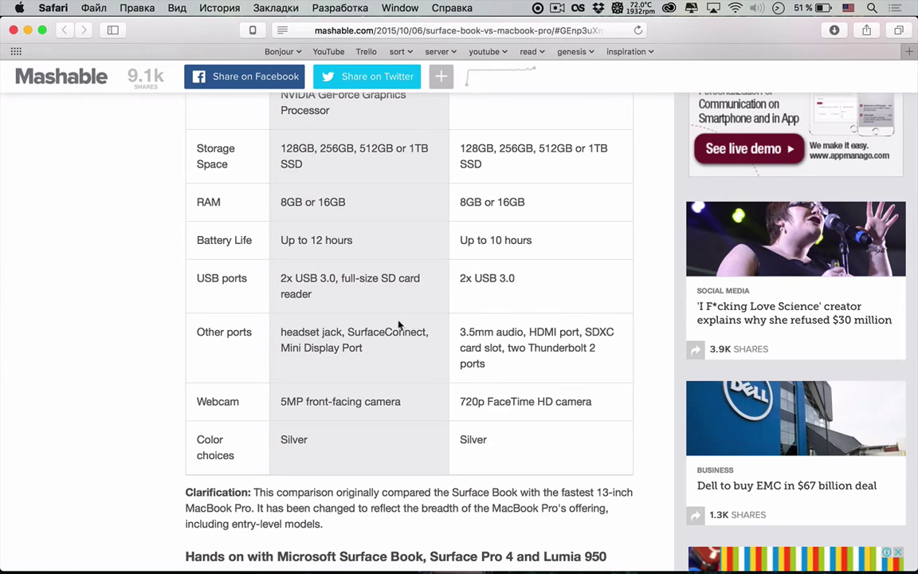
scroll(392, 328, down, 2)
scroll(392, 328, down, 4)
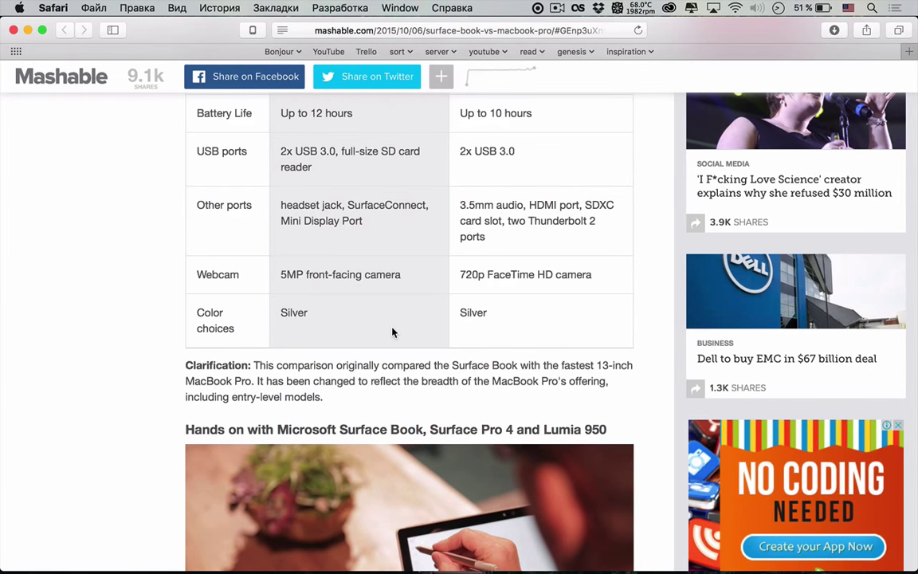
scroll(392, 333, down, 5)
scroll(394, 333, up, 1)
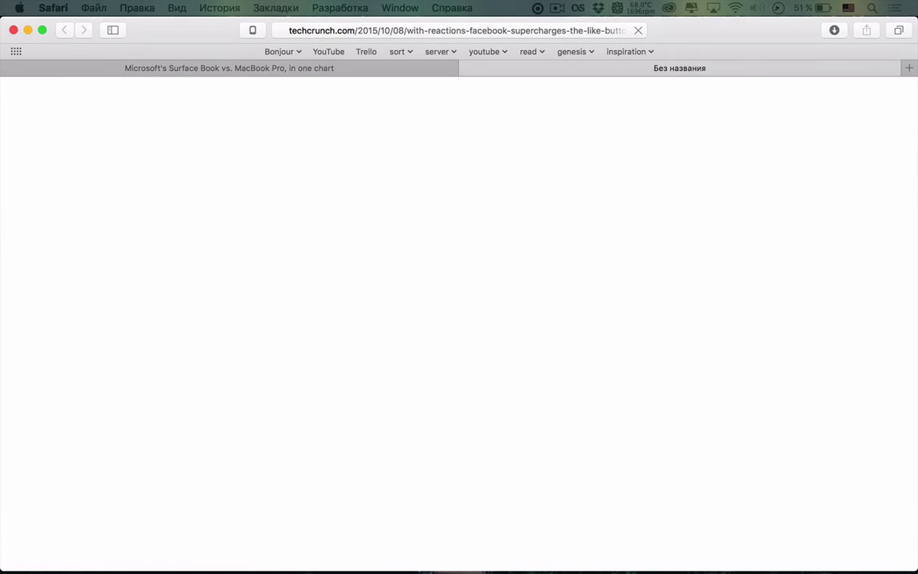
Close the Mashable article and read TechCrunch's Facebook Reactions article down to the picture of the reaction emoji.
click(9, 67)
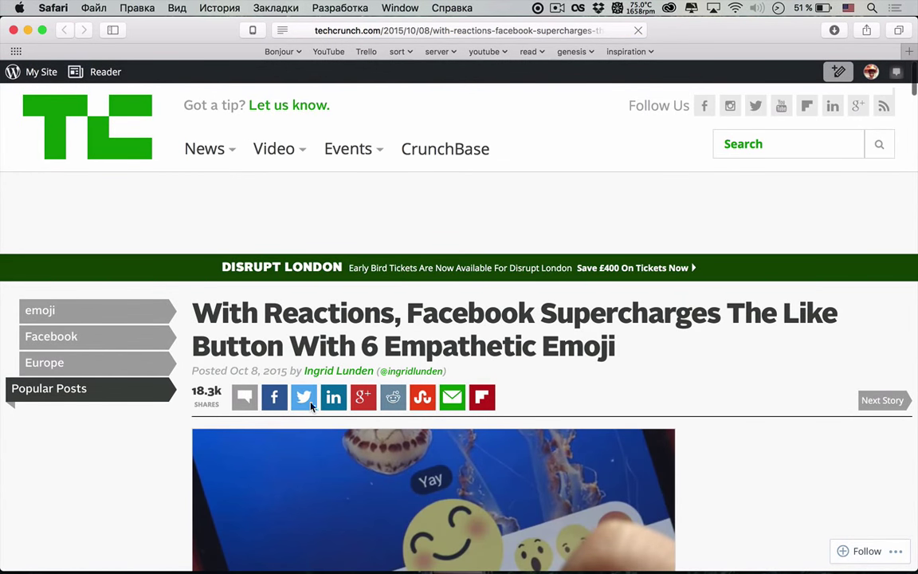
scroll(311, 407, down, 3)
scroll(312, 408, down, 1)
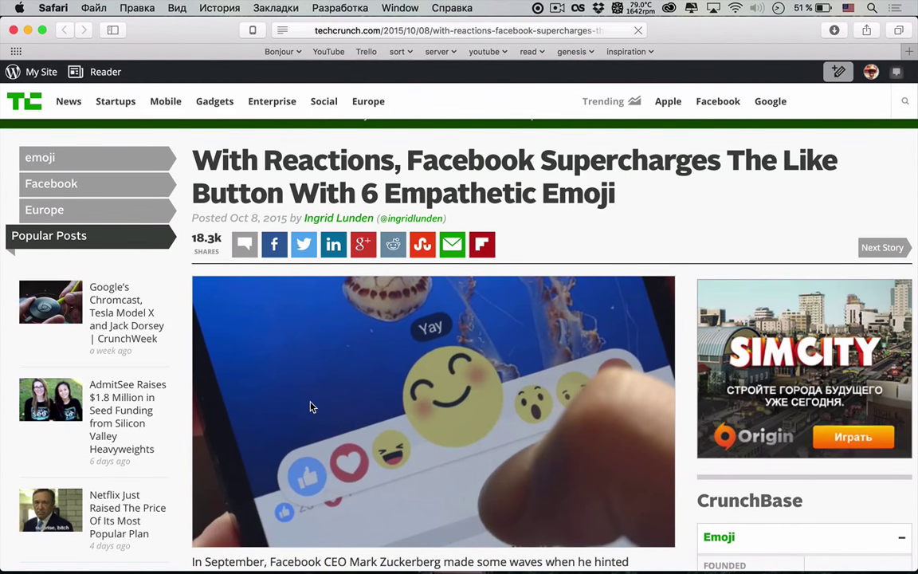
scroll(312, 405, down, 3)
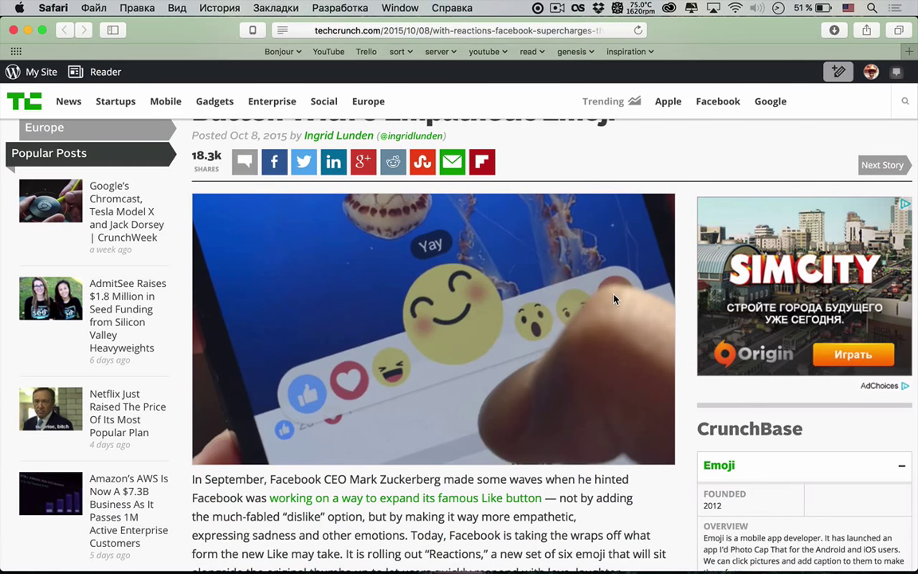
scroll(614, 298, down, 5)
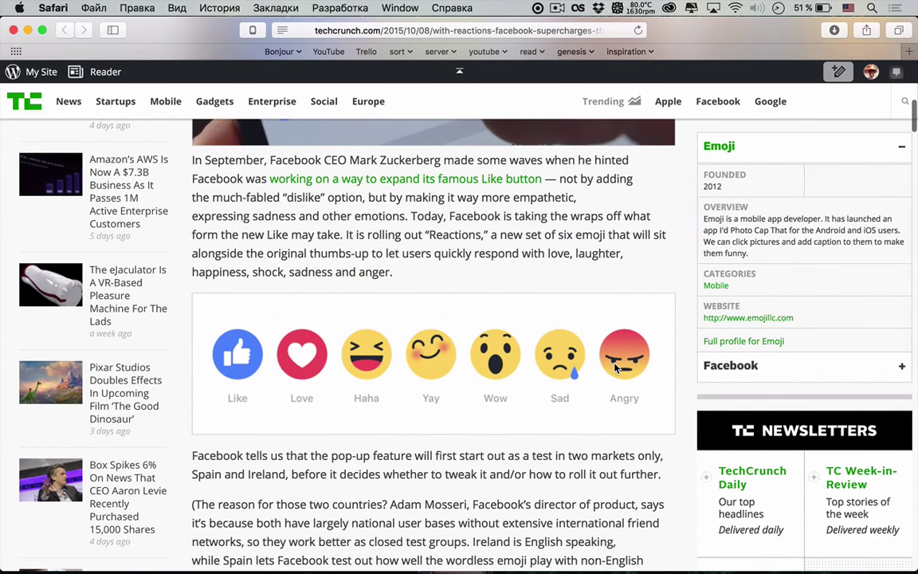
scroll(475, 385, down, 1)
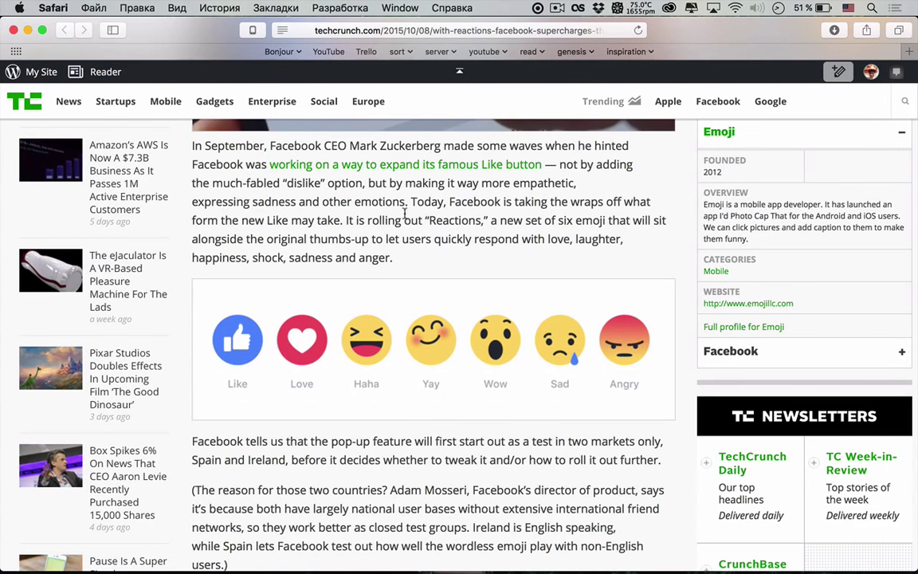
Open the "working on a way to expand its famous Like button" link in a new tab and read down to the "not a Dislike button" section.
super+click(399, 174)
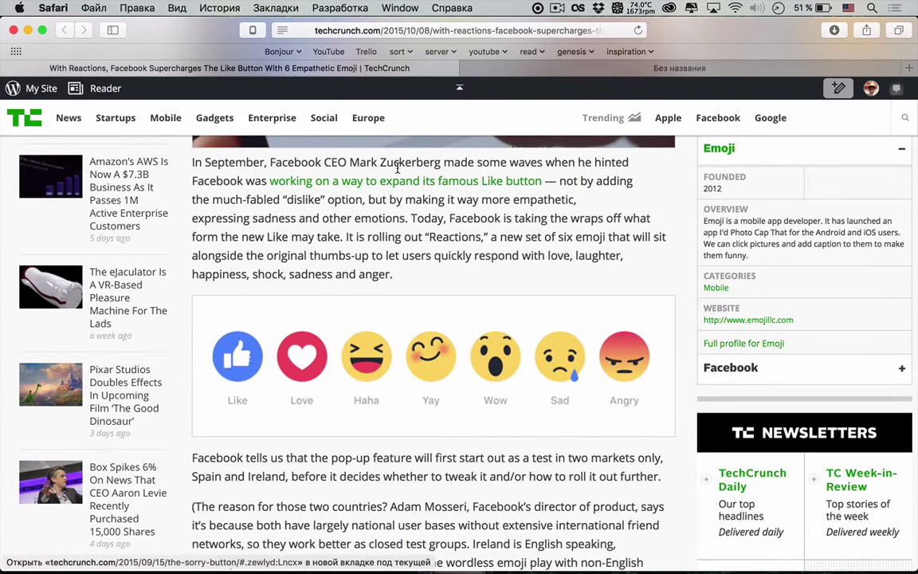
click(518, 70)
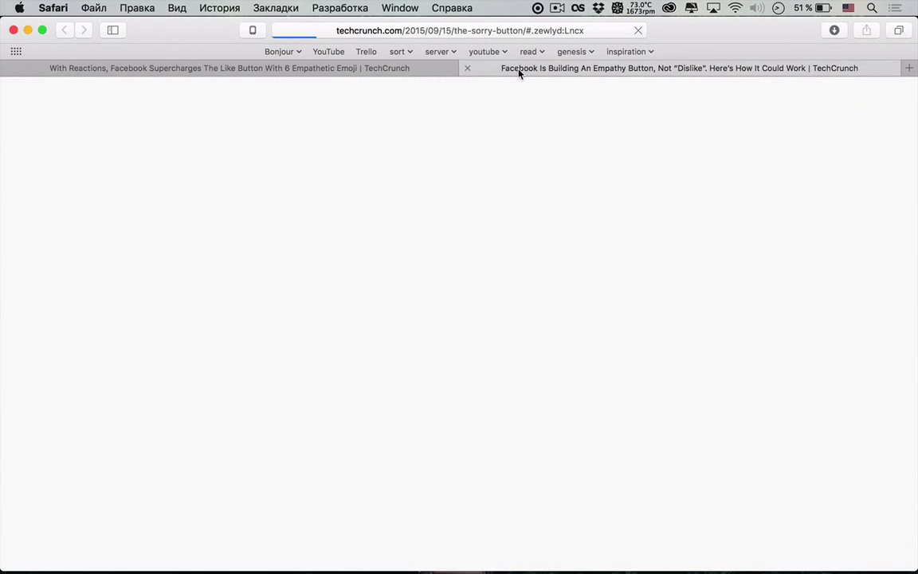
scroll(431, 170, down, 10)
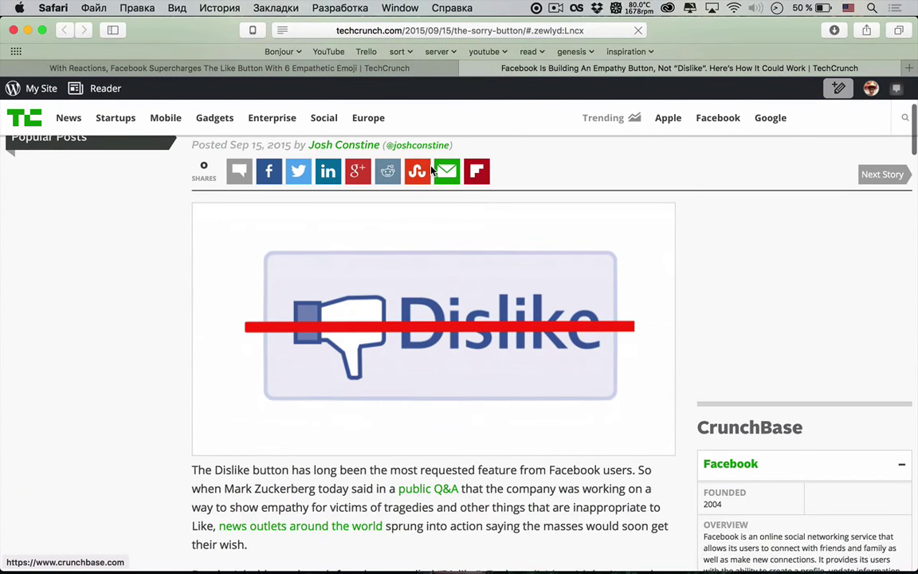
scroll(431, 171, up, 4)
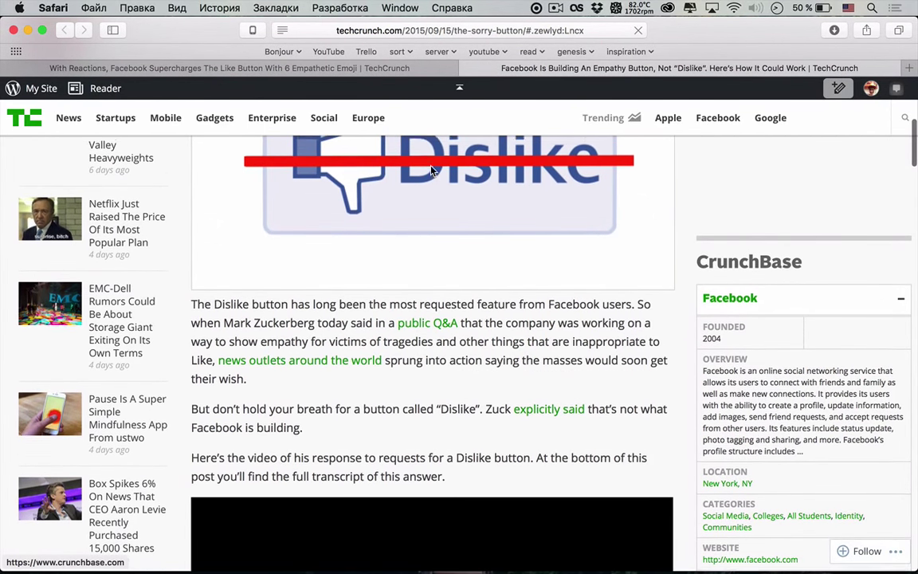
scroll(431, 171, down, 6)
scroll(432, 170, down, 15)
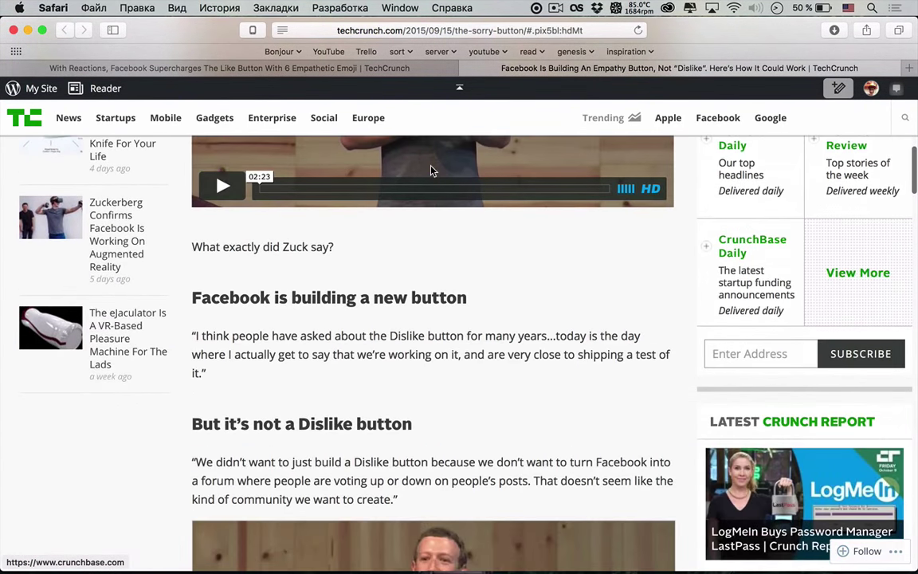
Skim the rest of the empathy button article down to its comments, and close it to return to the Reactions article.
scroll(431, 170, up, 1)
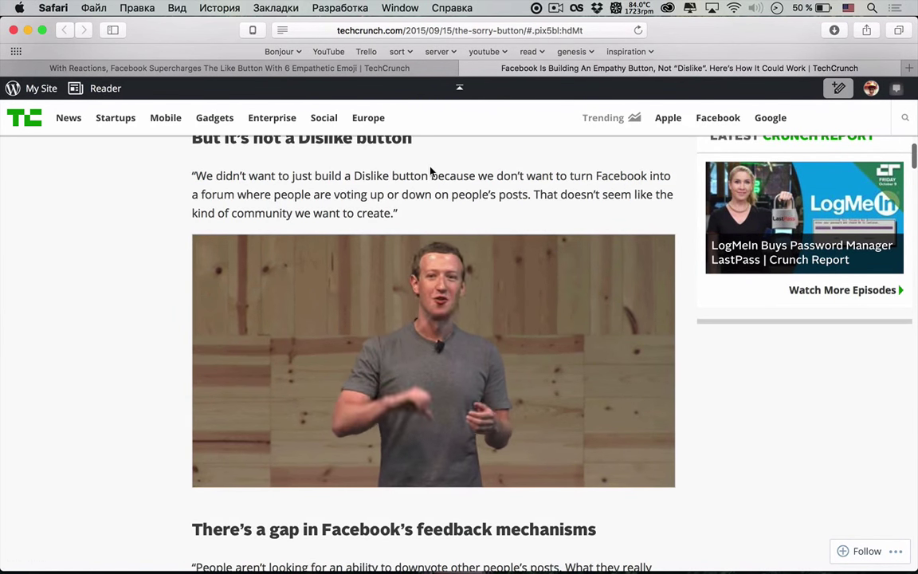
scroll(368, 260, down, 10)
scroll(368, 260, down, 20)
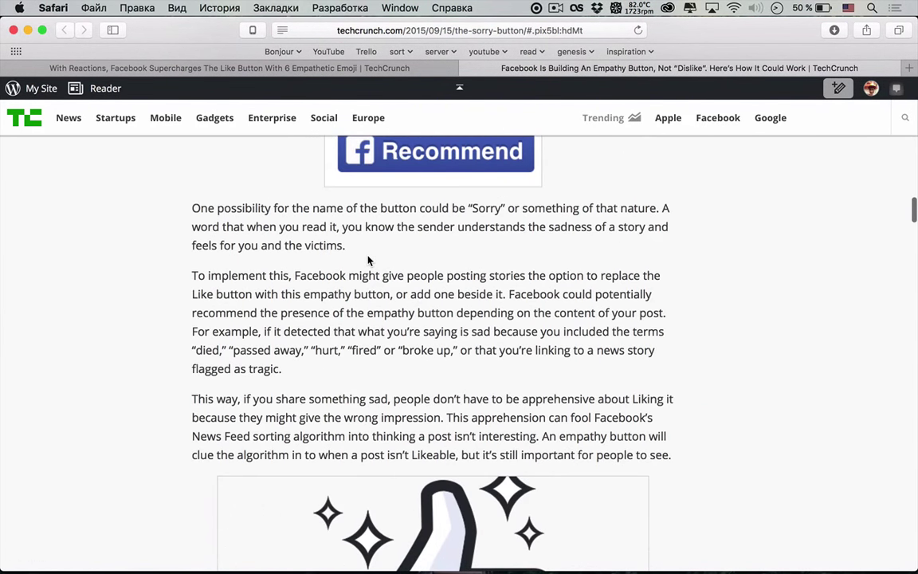
scroll(368, 260, down, 20)
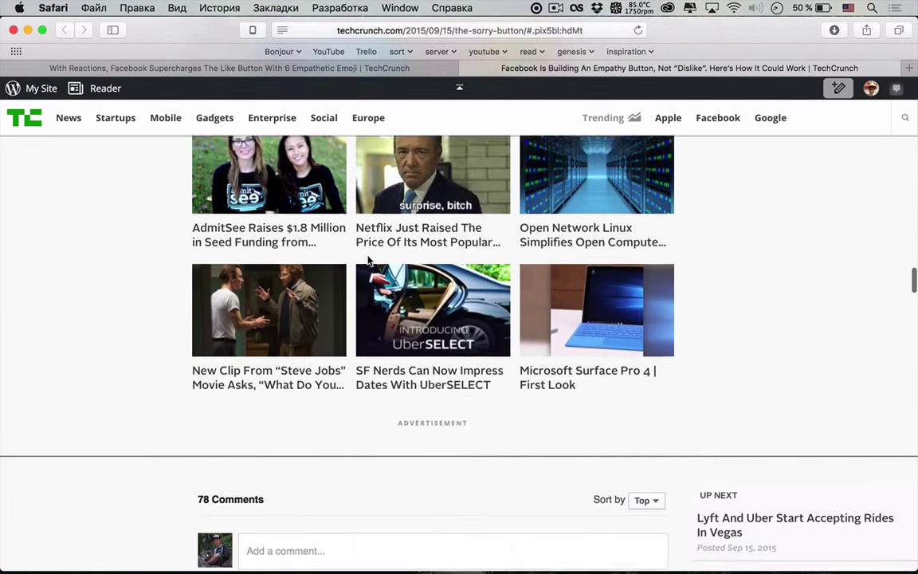
scroll(330, 230, up, 3)
click(467, 69)
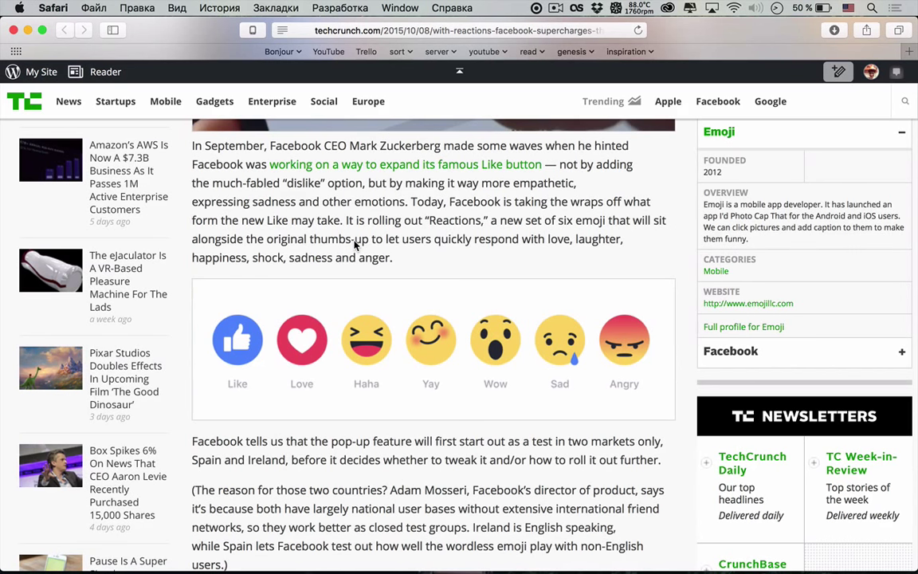
Examine the Reactions article's lead photo, emoji picture and text down to the Path comparison, and return to the emoji picture.
scroll(367, 255, down, 2)
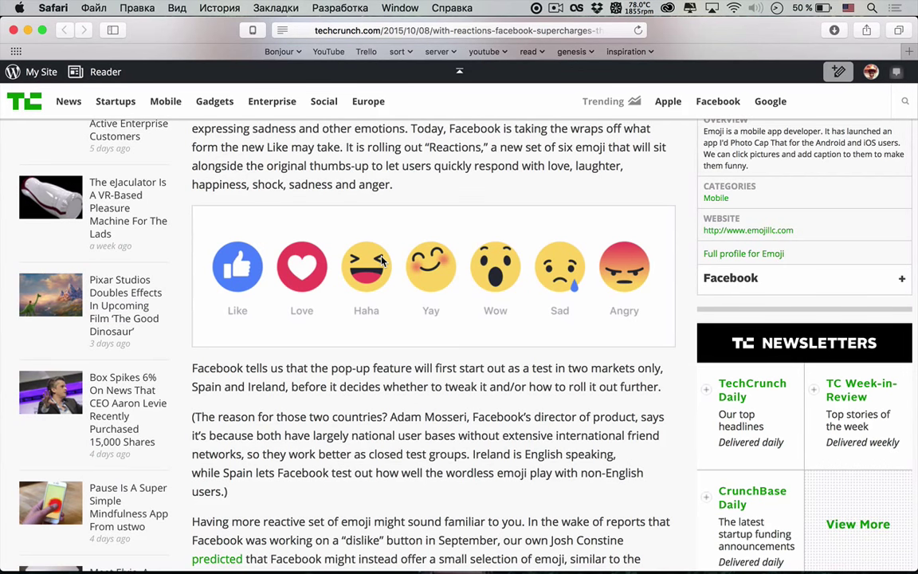
scroll(381, 261, up, 10)
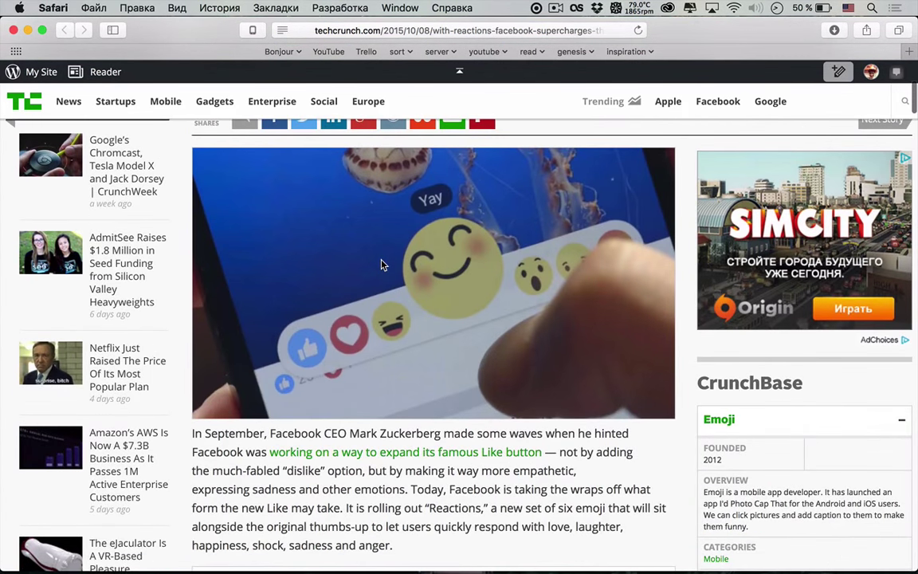
scroll(446, 273, up, 2)
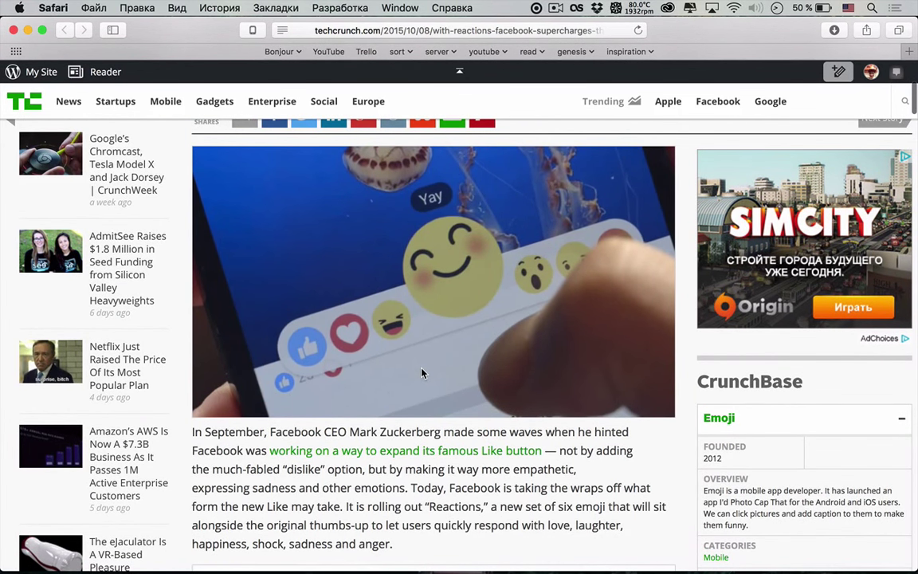
scroll(422, 373, down, 3)
scroll(423, 373, down, 10)
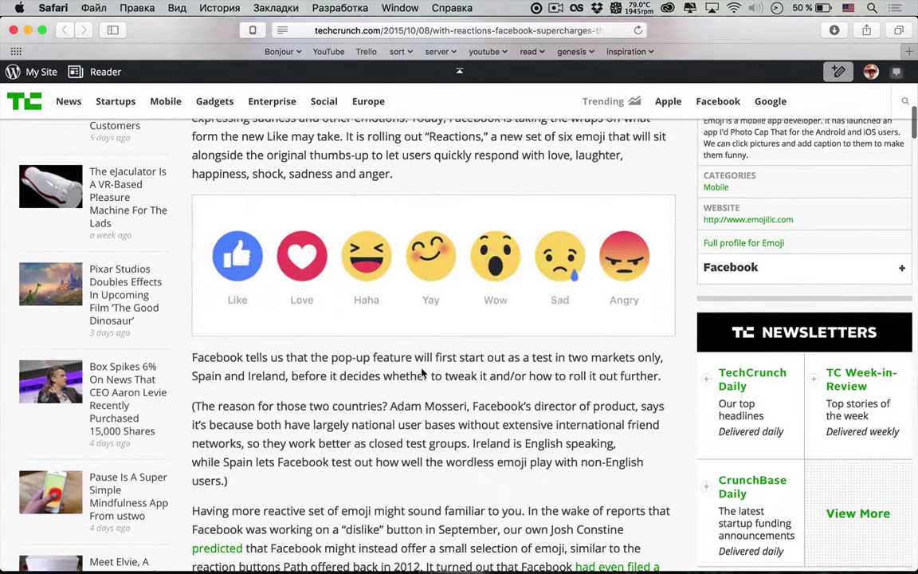
scroll(421, 368, down, 4)
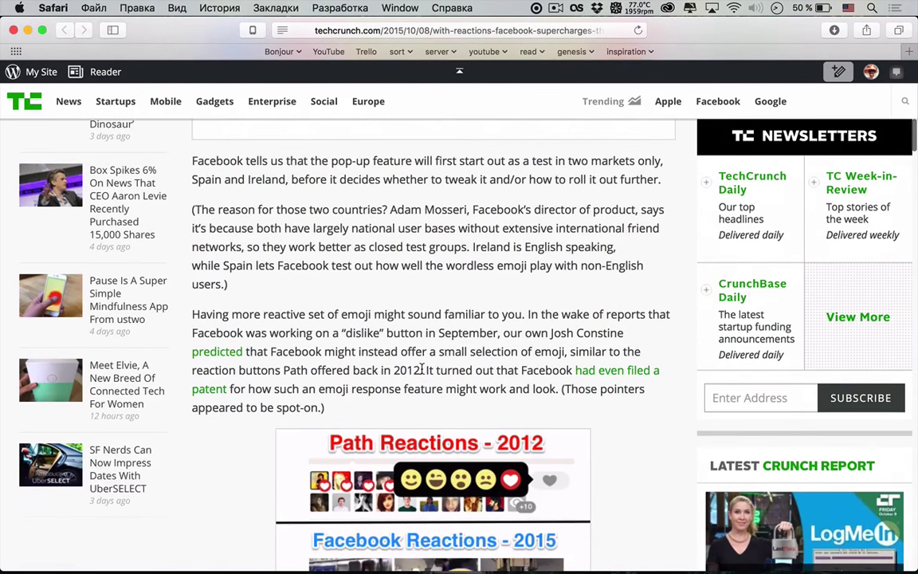
scroll(422, 368, up, 4)
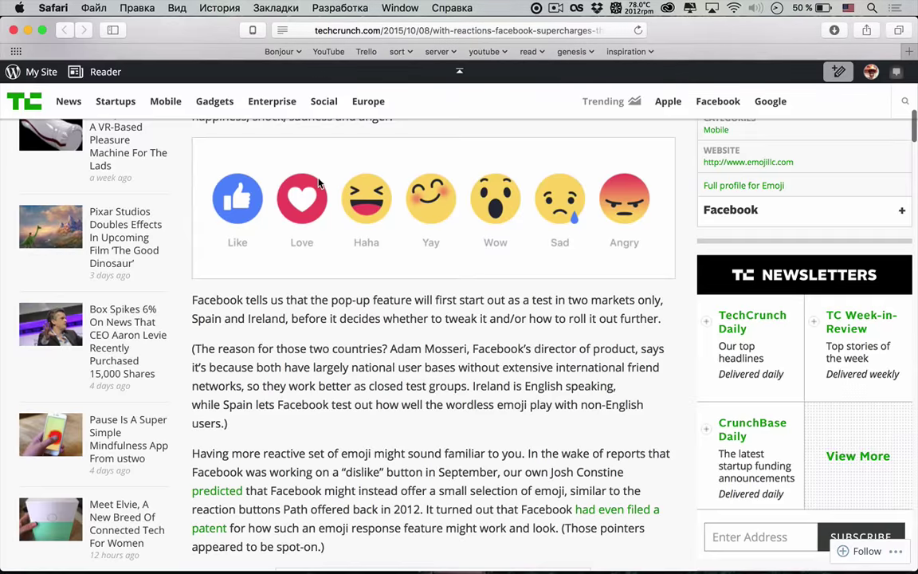
Examine the article's comparison picture of Path Reactions and Facebook Reactions, and the mobile News Feed screenshot with its surrounding text.
scroll(318, 180, down, 5)
scroll(317, 182, down, 5)
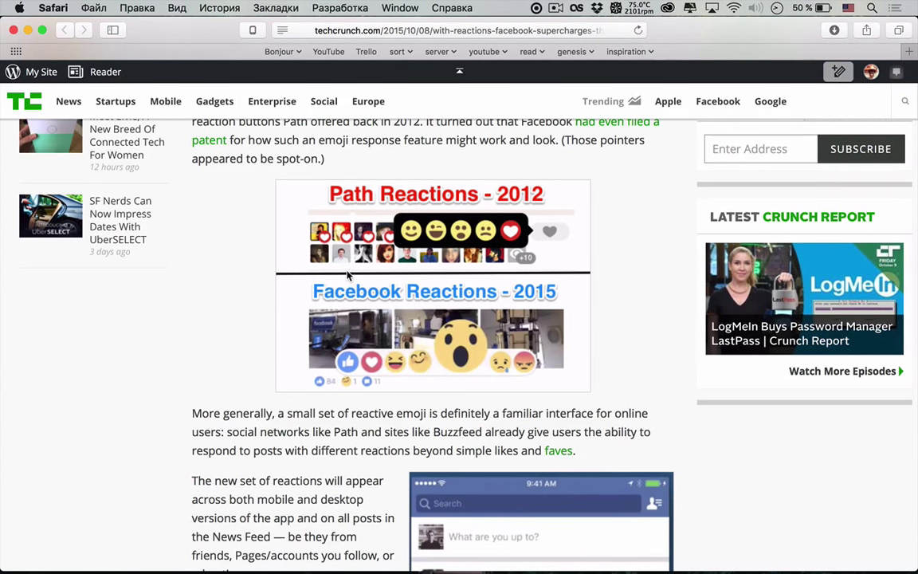
scroll(446, 207, up, 3)
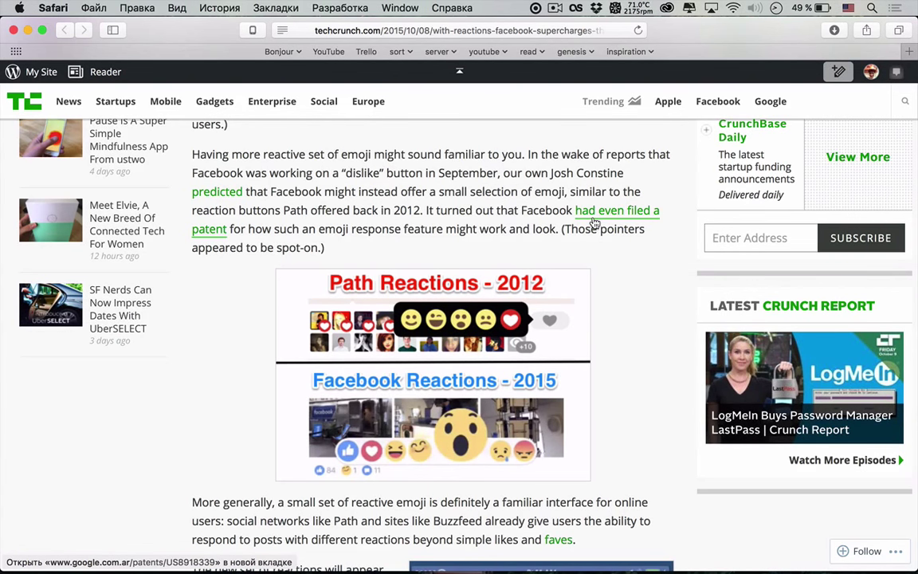
scroll(601, 215, down, 10)
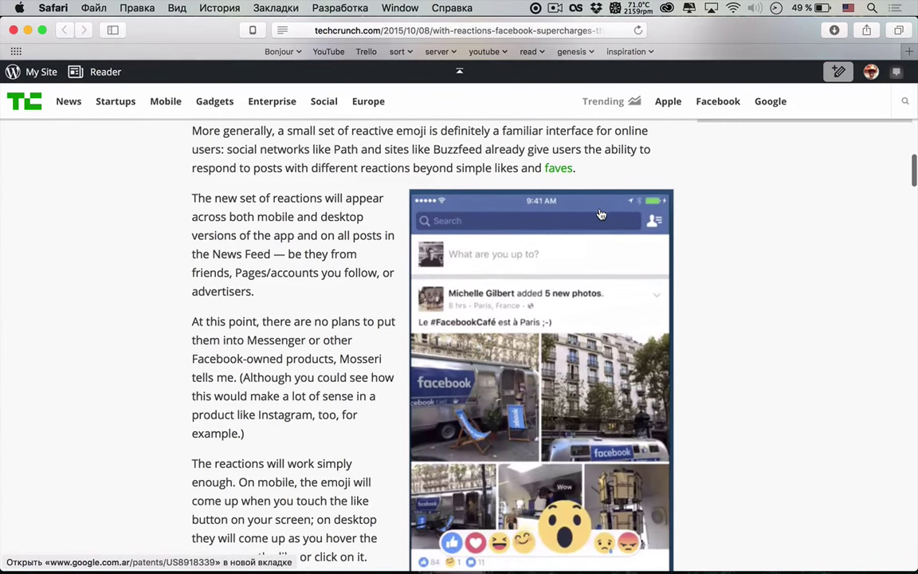
scroll(574, 275, up, 2)
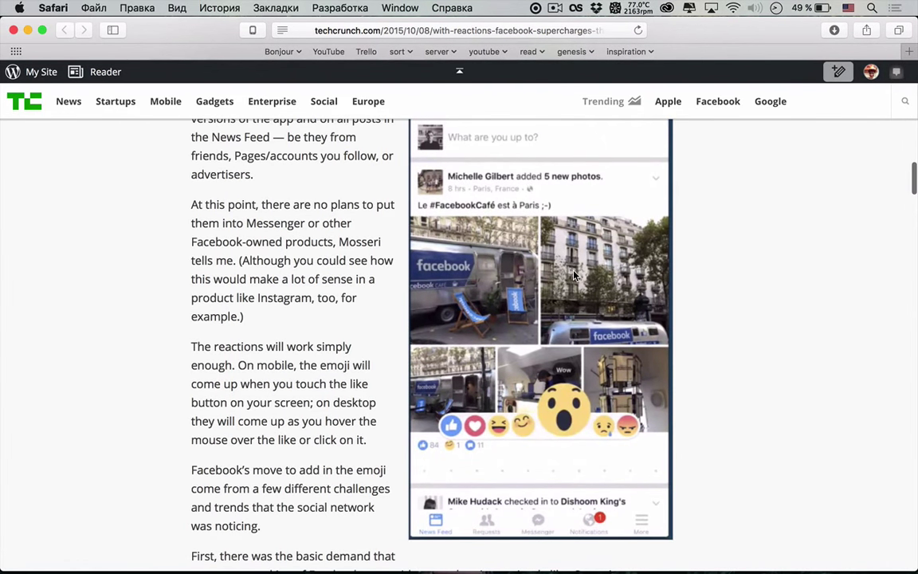
scroll(574, 275, up, 2)
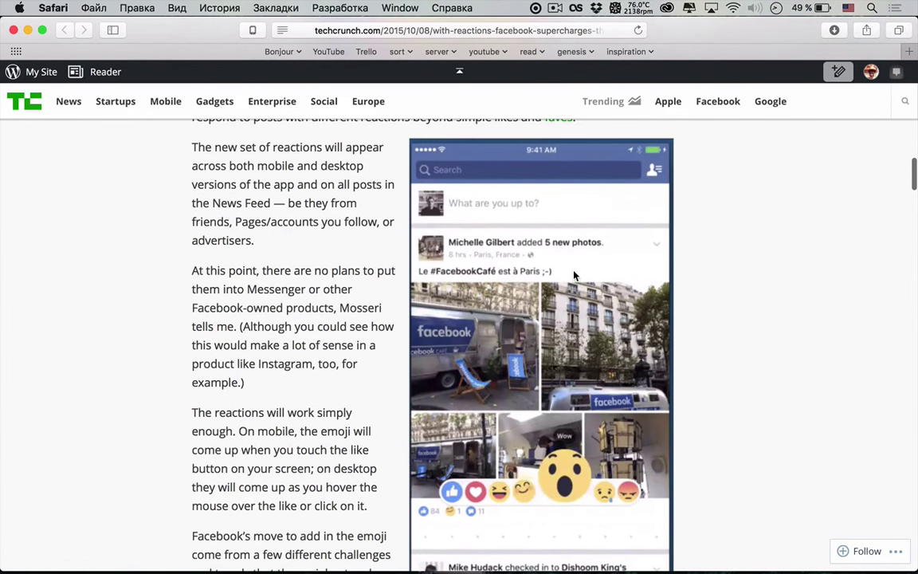
scroll(574, 275, down, 3)
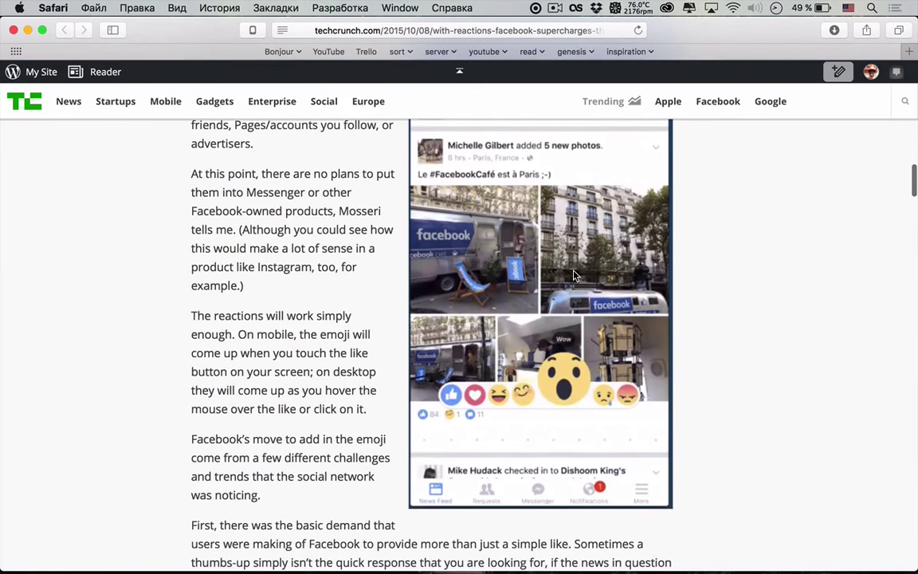
scroll(573, 275, up, 1)
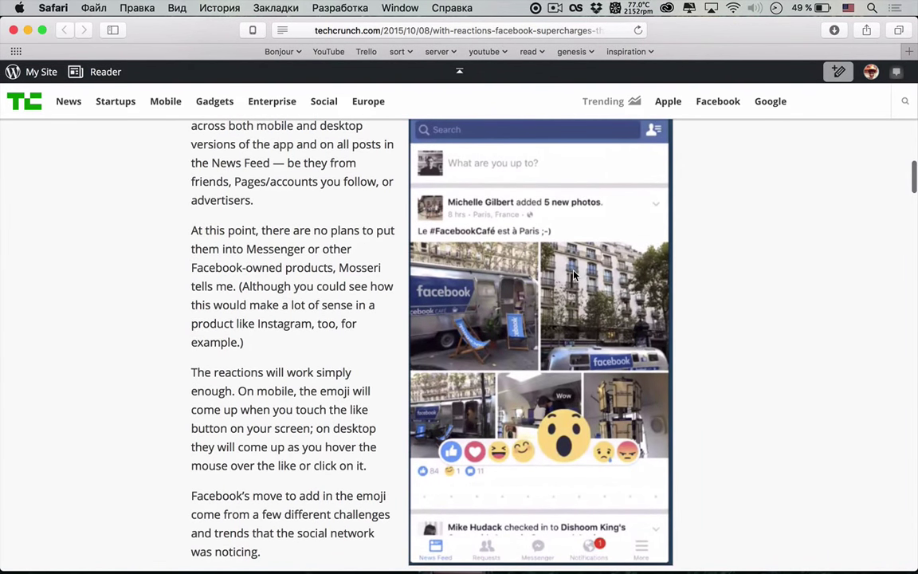
scroll(574, 275, up, 1)
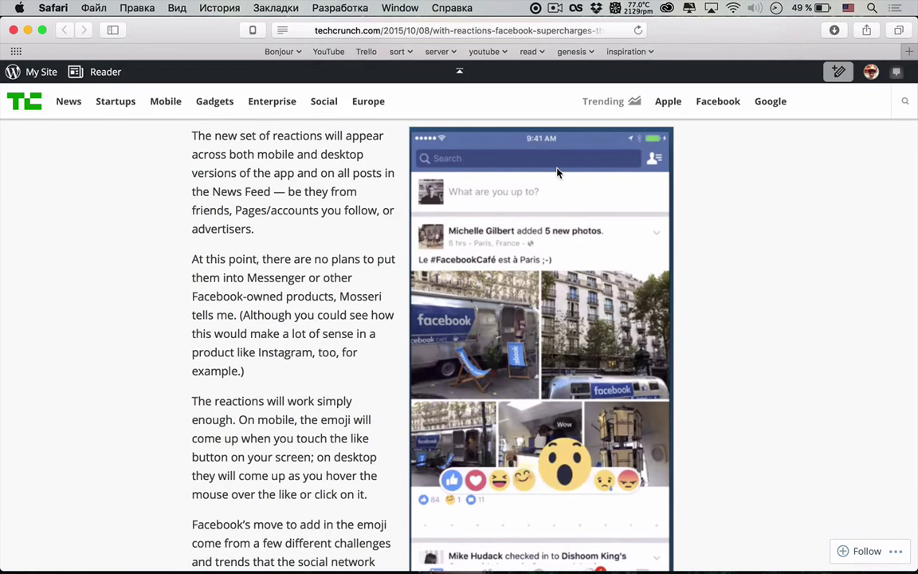
scroll(557, 173, down, 3)
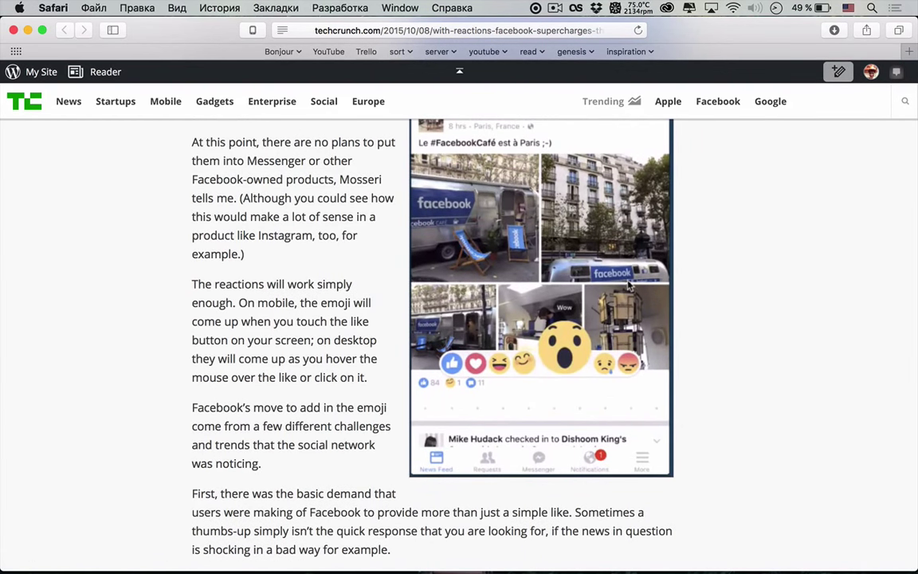
Play the article's video of how the new feature works, muted and in full screen, and leave full screen at its end.
scroll(516, 344, down, 1)
scroll(438, 497, down, 5)
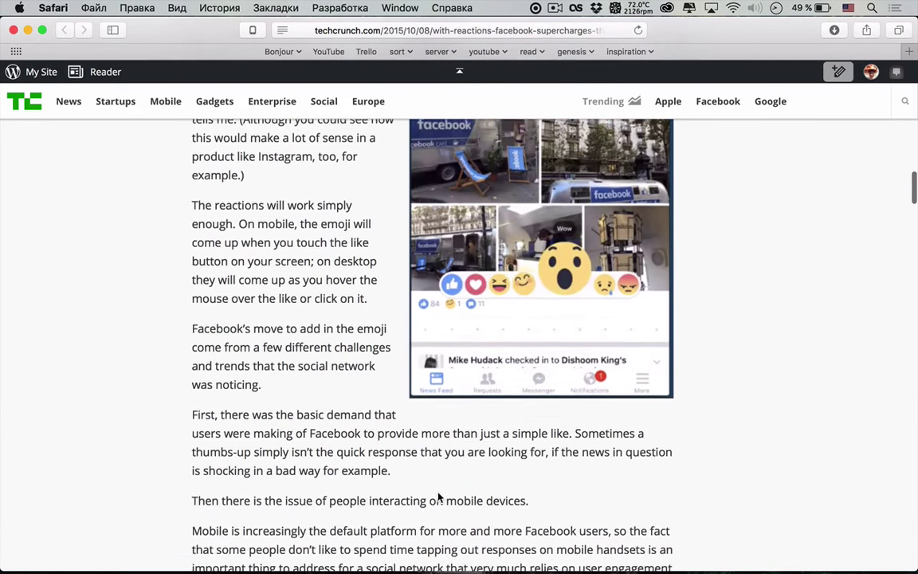
scroll(437, 494, down, 8)
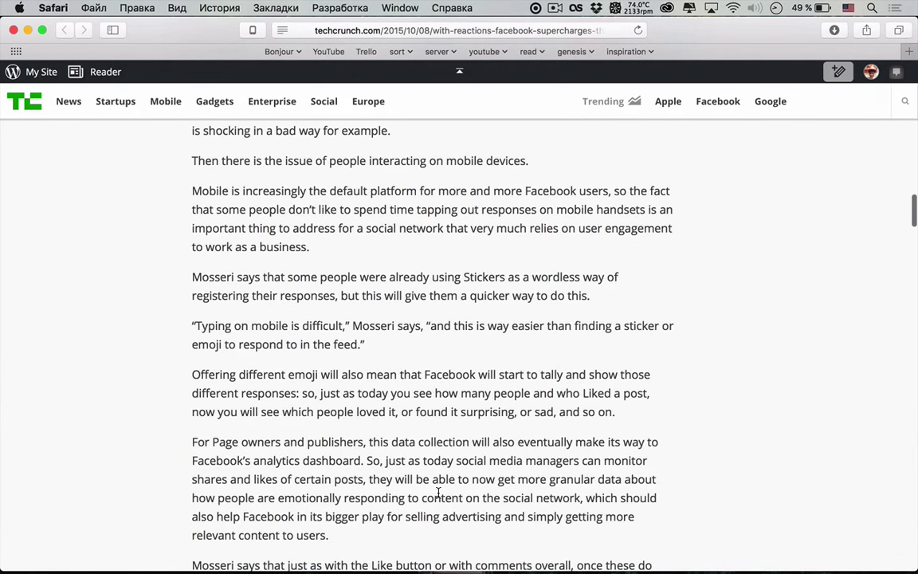
scroll(438, 494, down, 10)
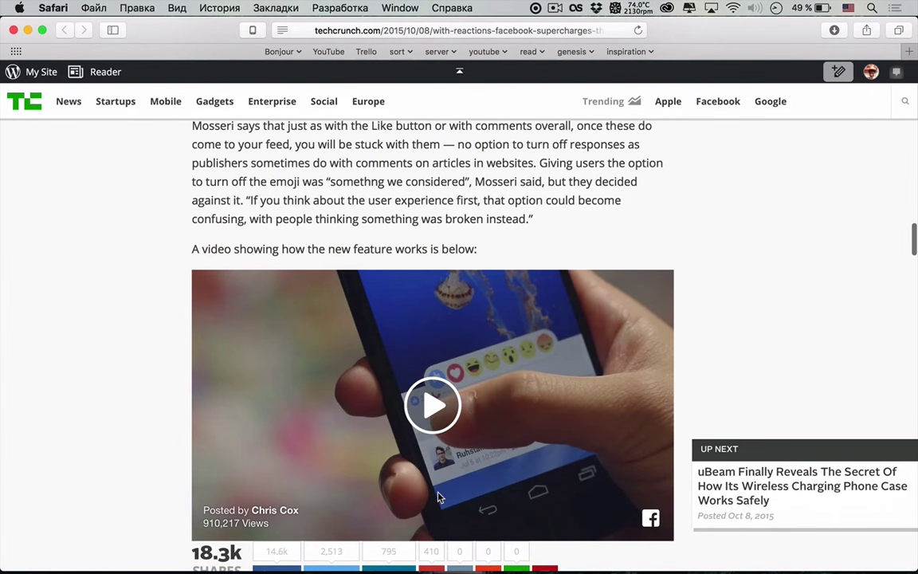
scroll(438, 497, down, 2)
click(571, 336)
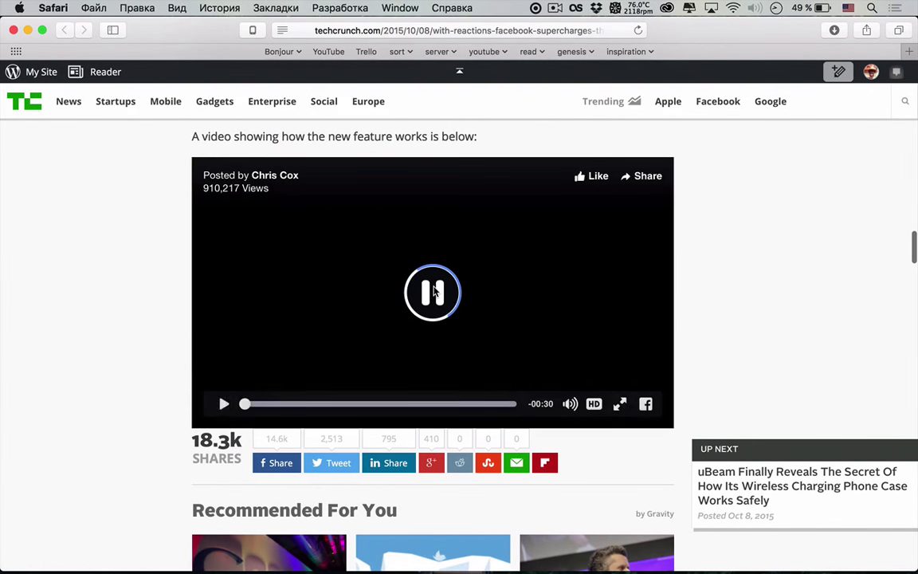
click(570, 403)
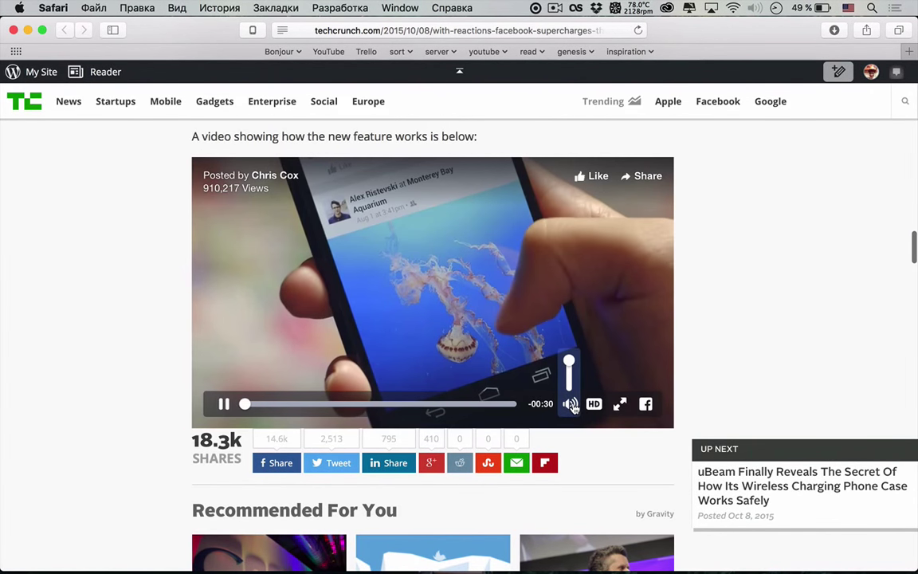
click(620, 404)
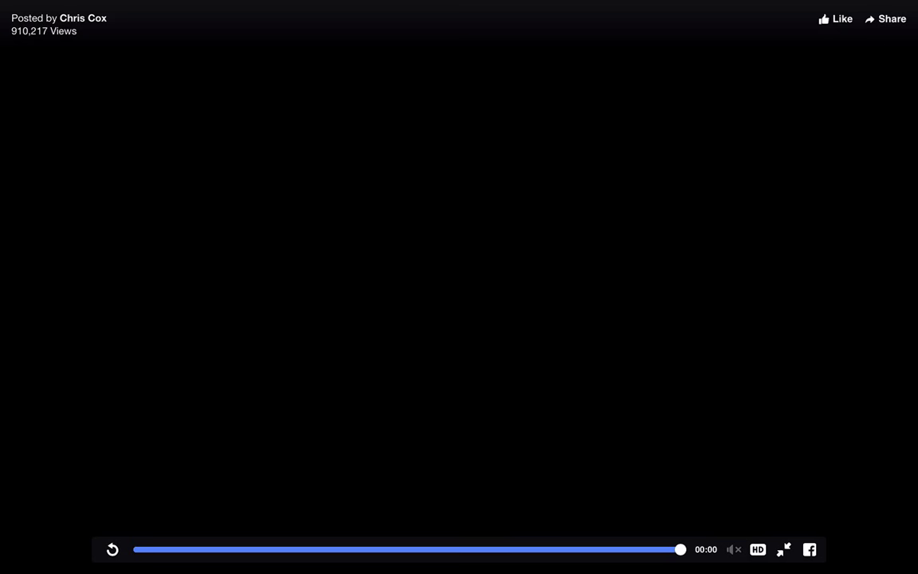
key(Escape)
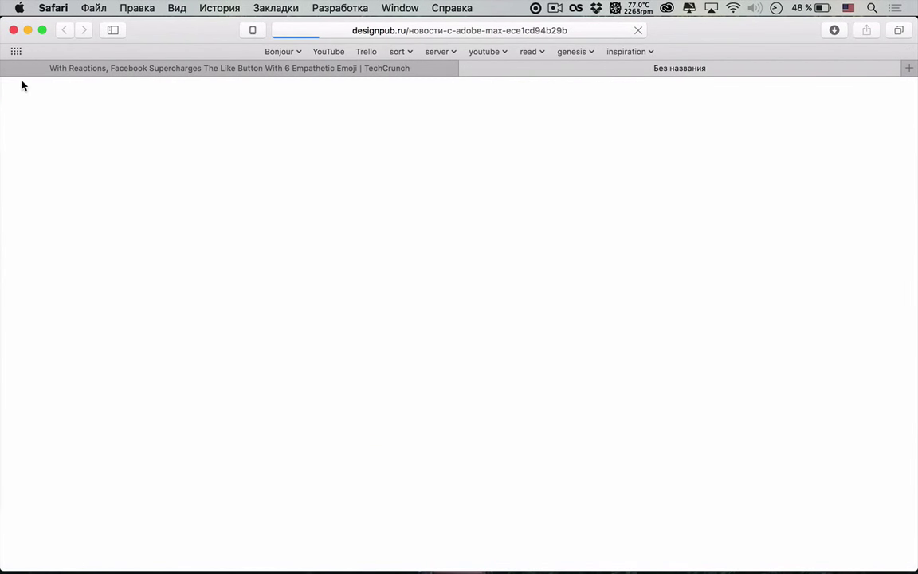
Close the TechCrunch article and read the "Новости с Adobe Max" article down to its Photoshop section.
click(9, 68)
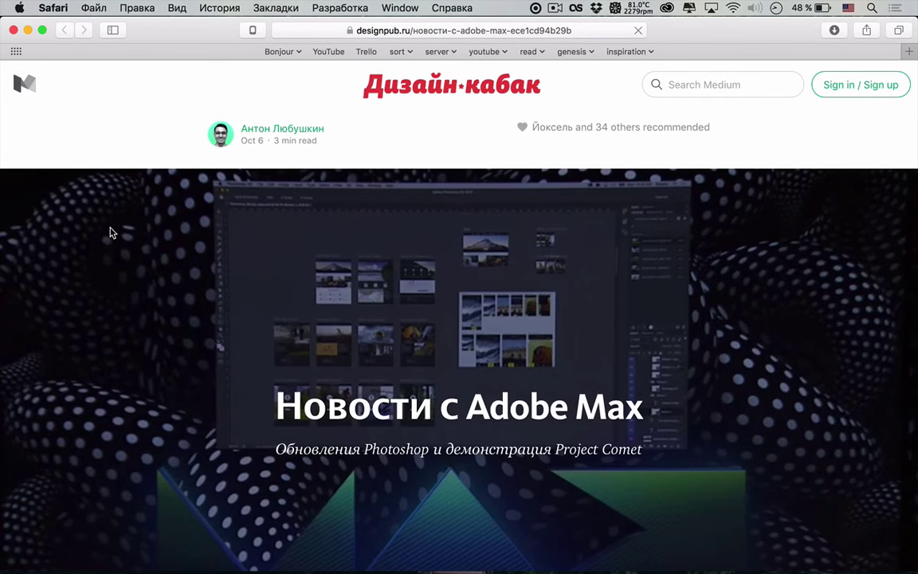
scroll(112, 233, down, 1)
scroll(112, 233, down, 10)
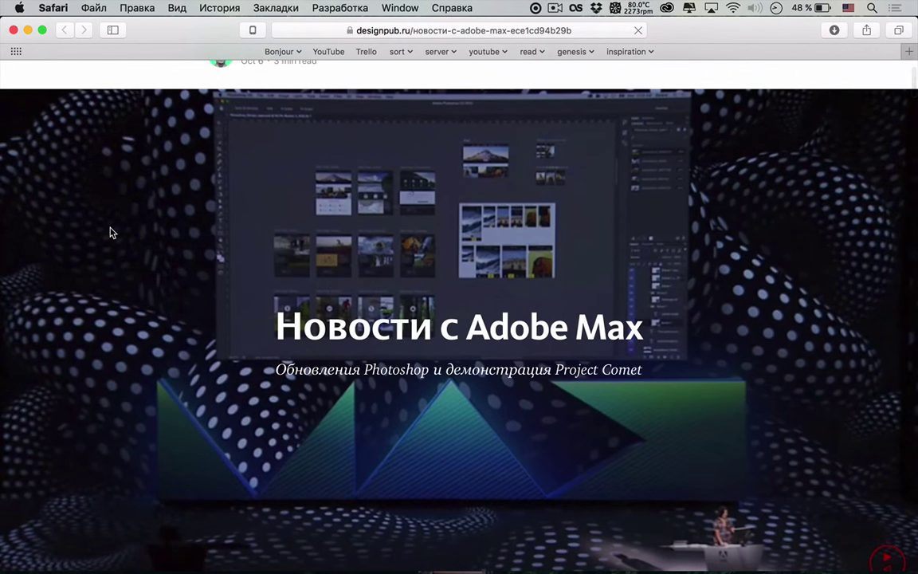
scroll(112, 233, down, 2)
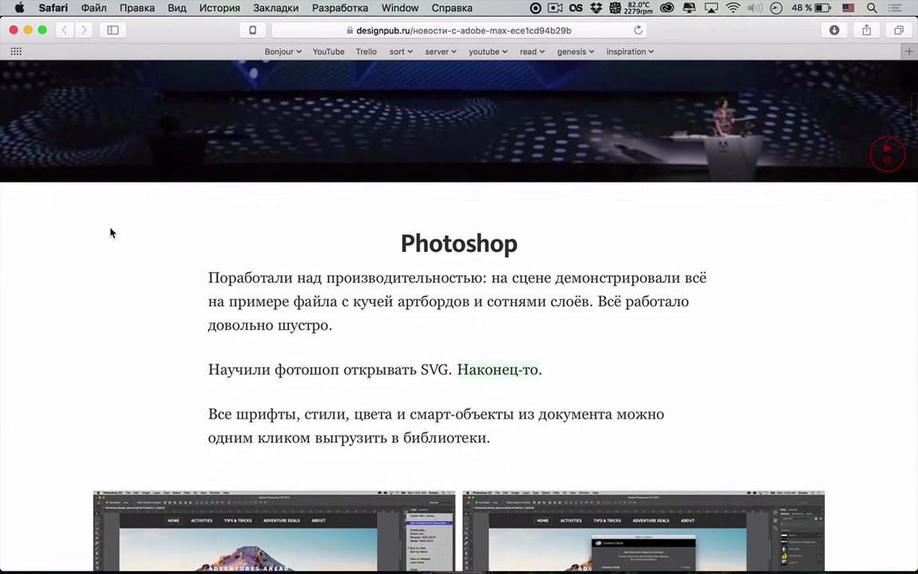
Try to highlight and comment on the phrase "Наконец-то" in the Photoshop section, returning from the sign-in page each time.
mouse_move(482, 370)
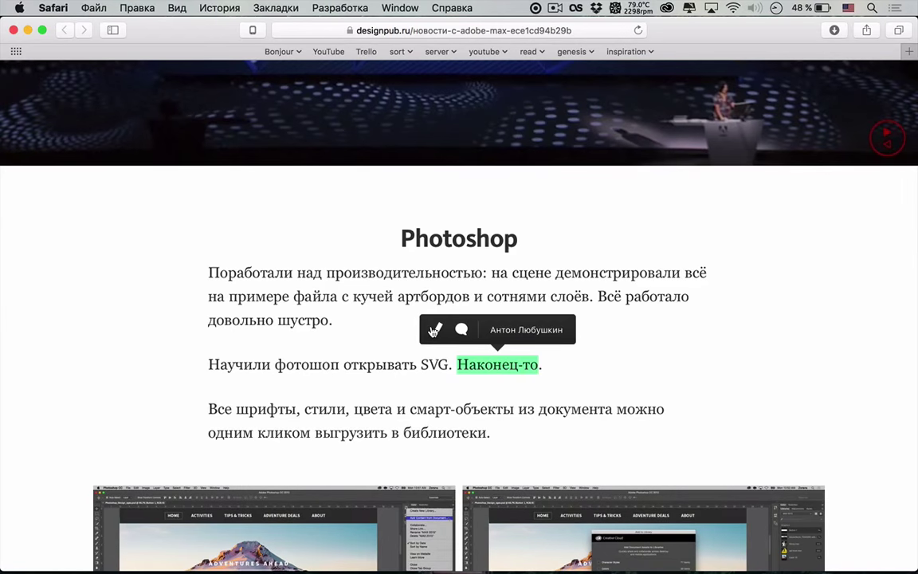
click(434, 330)
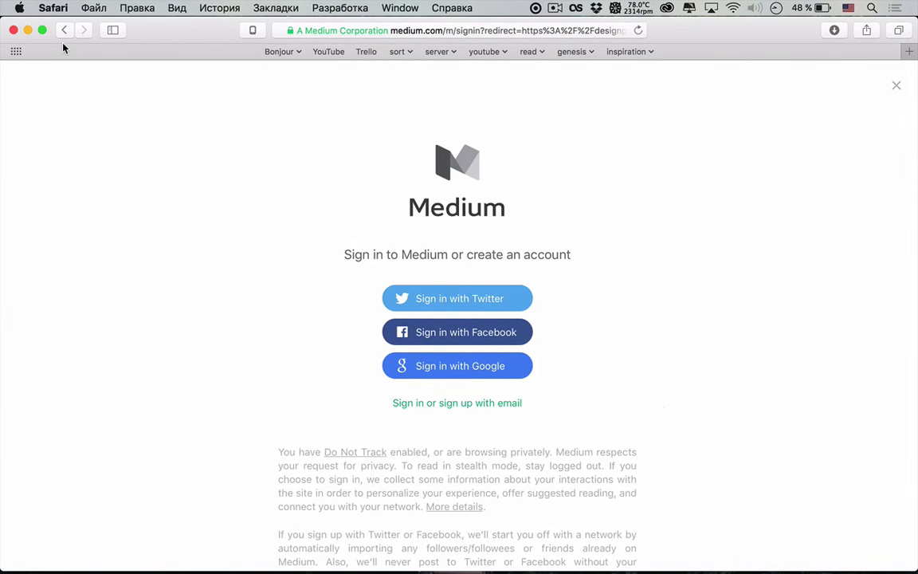
click(65, 31)
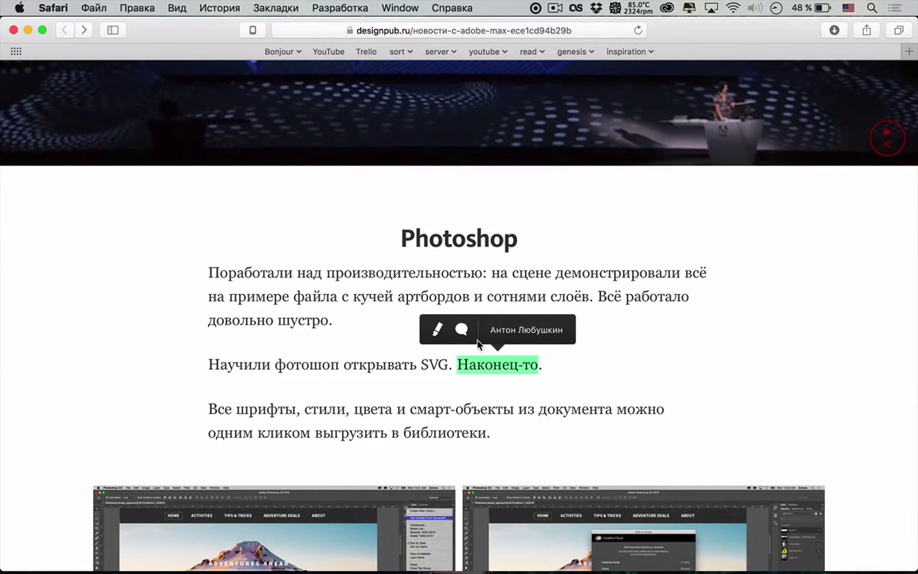
click(463, 331)
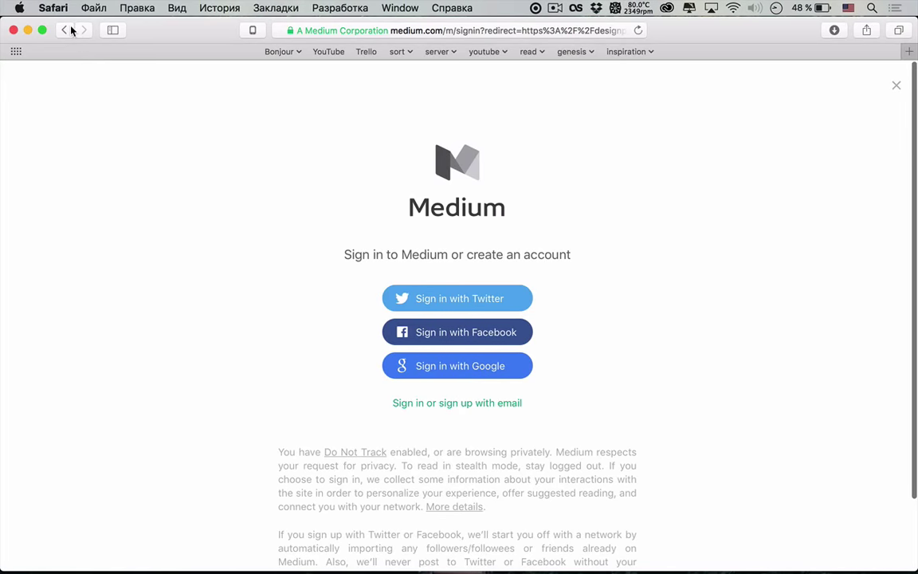
click(69, 30)
Skim the Adobe Max article's Photoshop and Project Comet sections down to the "Introducing Project Comet" presentation video.
scroll(383, 344, down, 10)
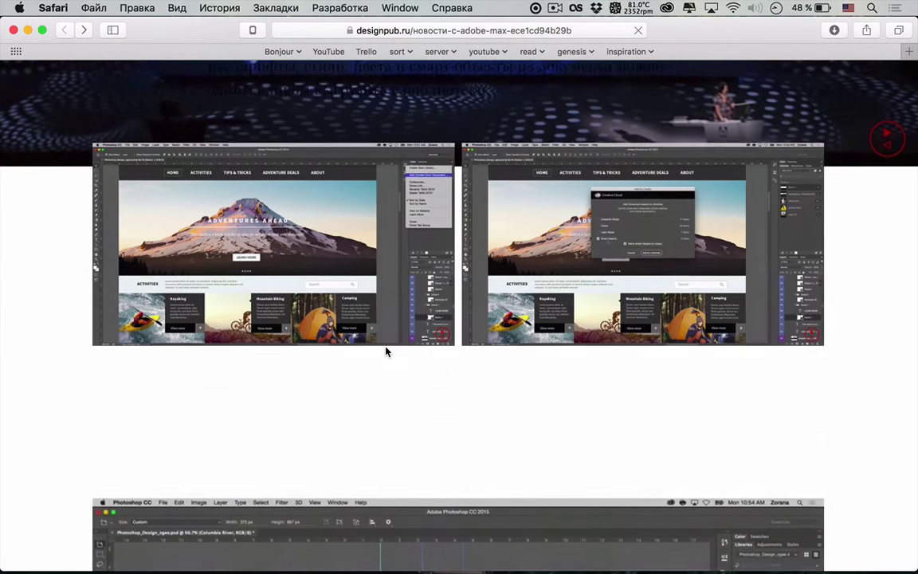
scroll(386, 349, down, 15)
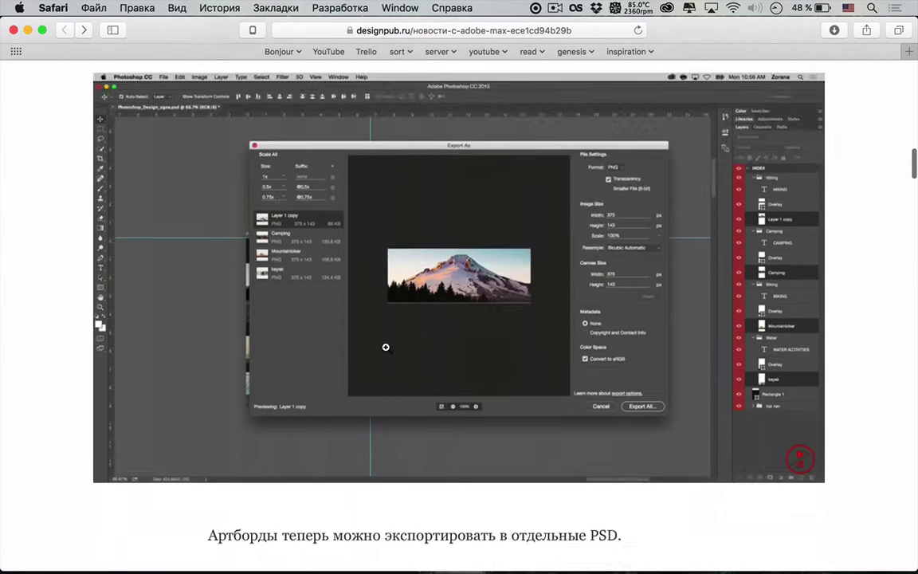
scroll(385, 351, down, 10)
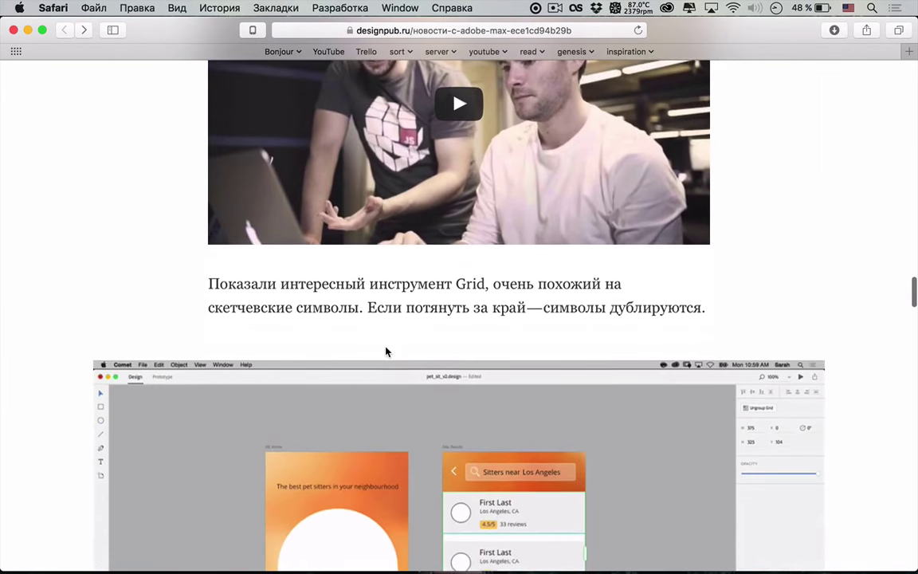
scroll(385, 352, down, 15)
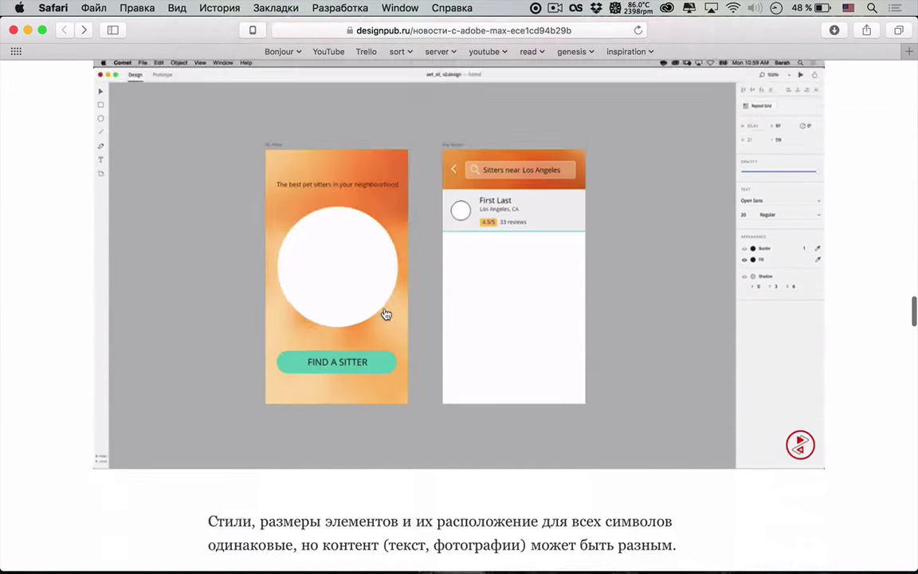
scroll(385, 314, down, 15)
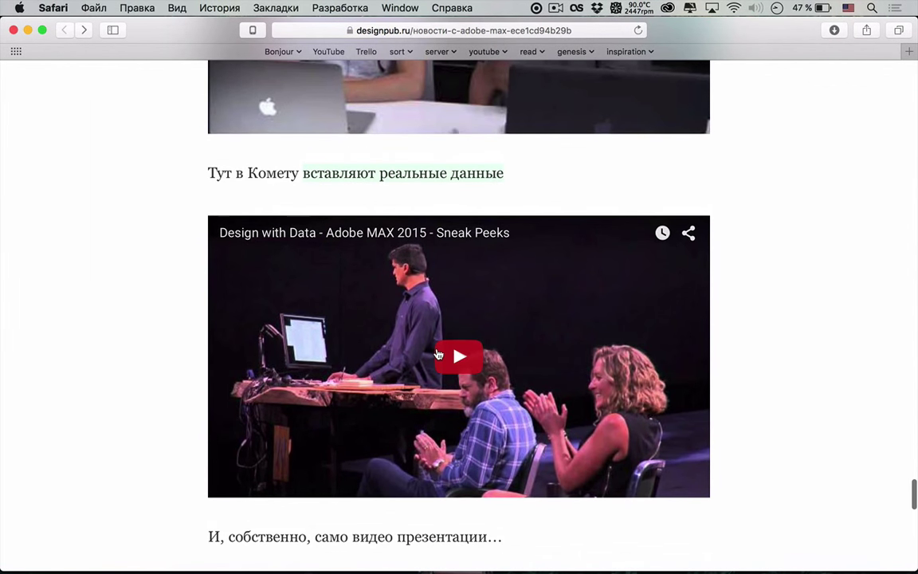
scroll(385, 314, up, 5)
scroll(437, 354, down, 20)
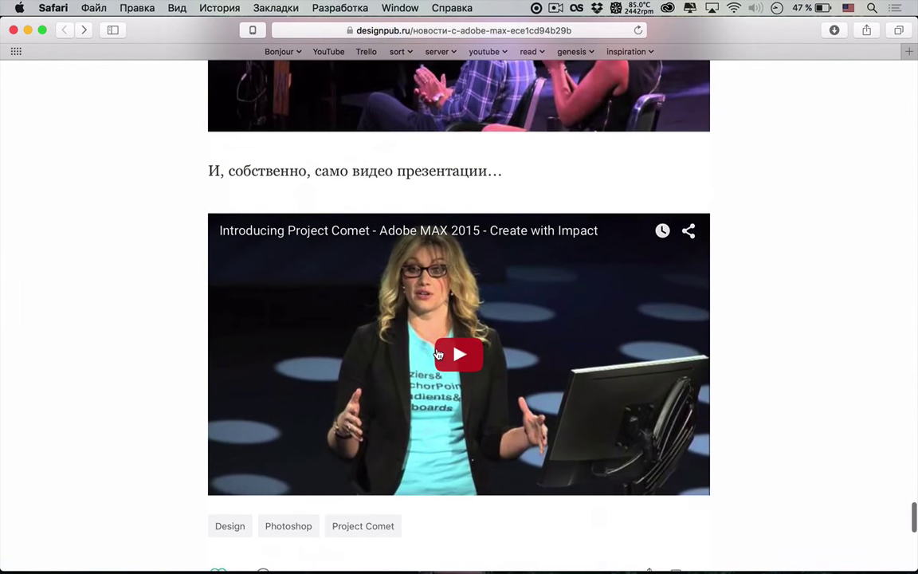
Return to the Adobe Max article's title image and examine it together with the opening of the Photoshop section.
scroll(438, 353, up, 20)
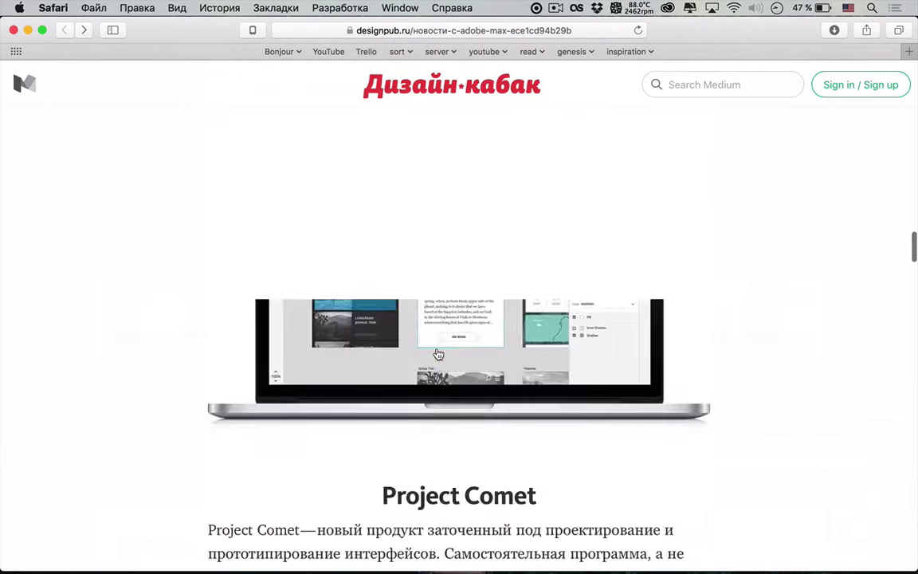
scroll(437, 353, up, 10)
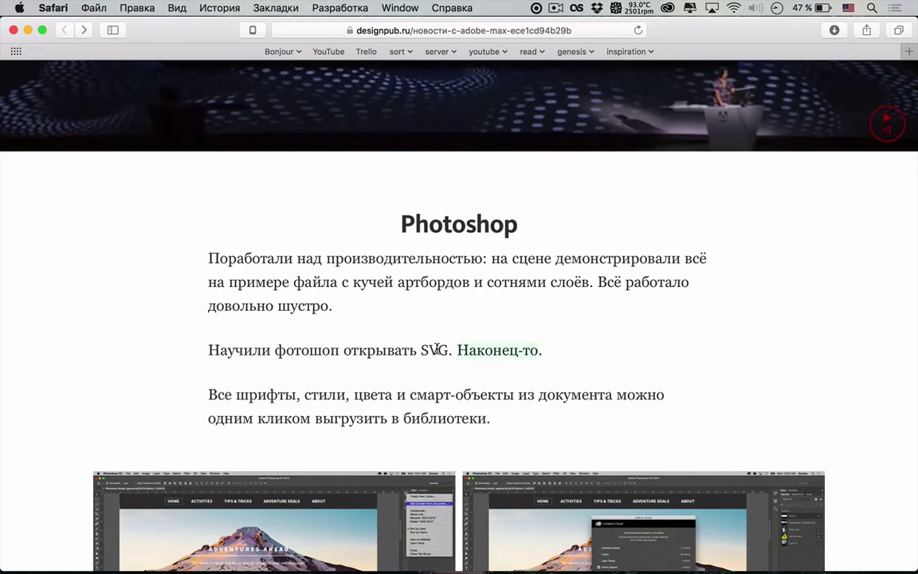
scroll(437, 349, up, 8)
scroll(459, 319, down, 2)
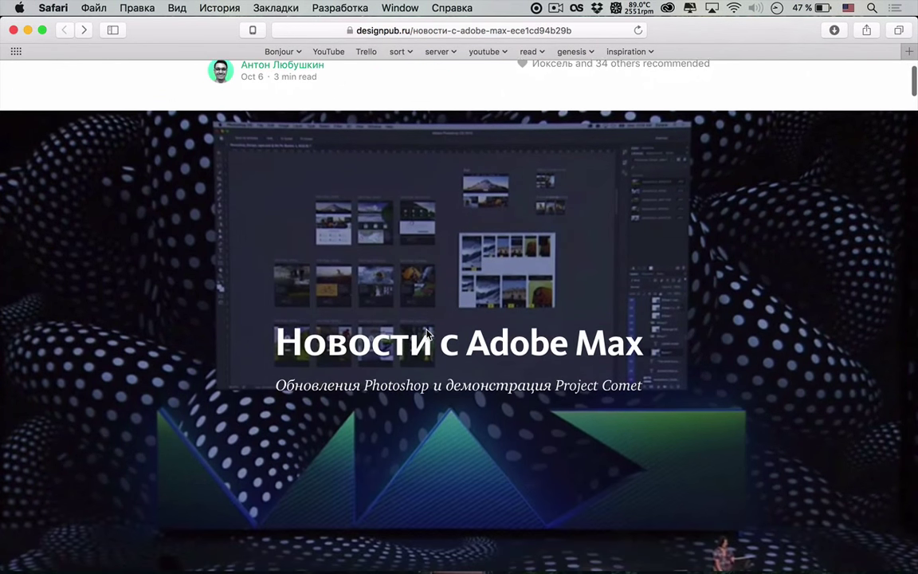
scroll(433, 334, down, 1)
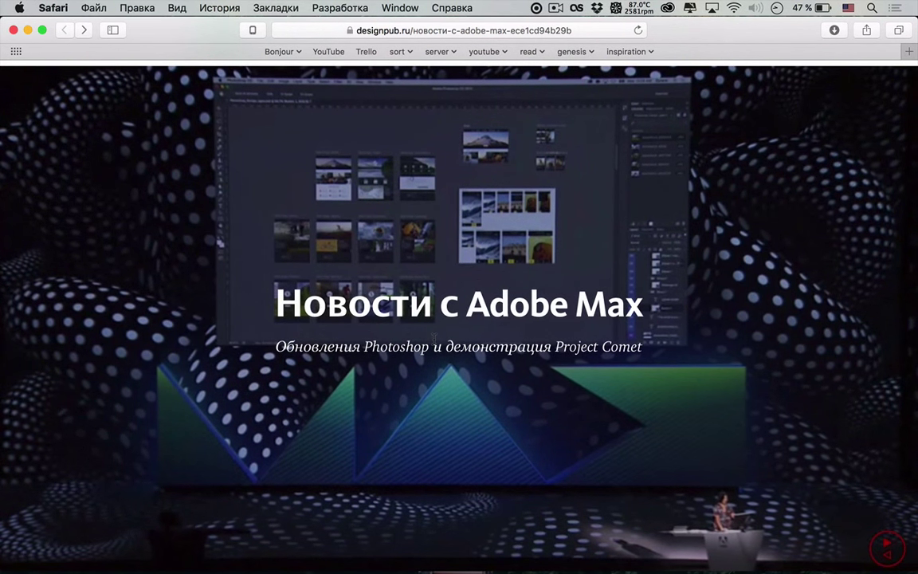
scroll(434, 334, down, 7)
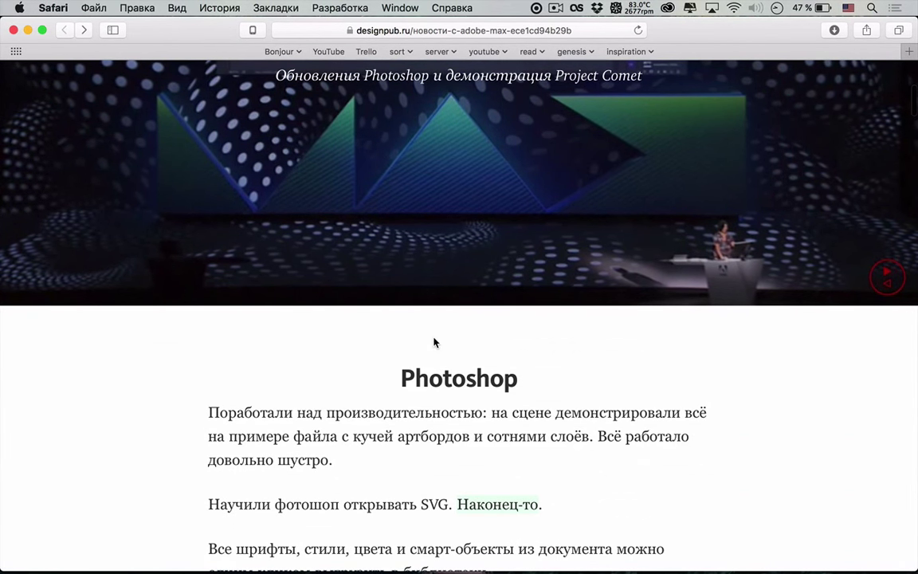
scroll(434, 343, up, 1)
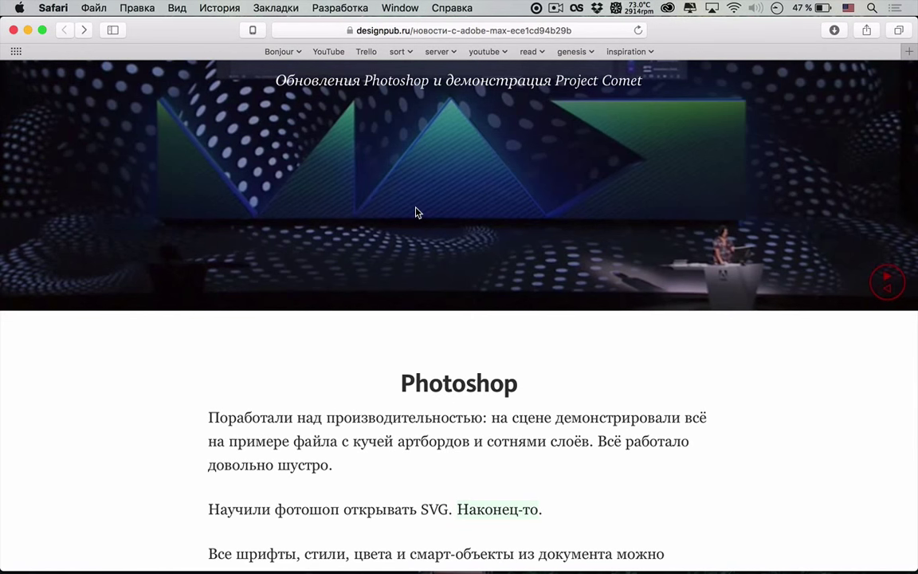
Read the opening of the Adobe Max article's Photoshop section, down to the paired library screenshots.
scroll(415, 212, down, 5)
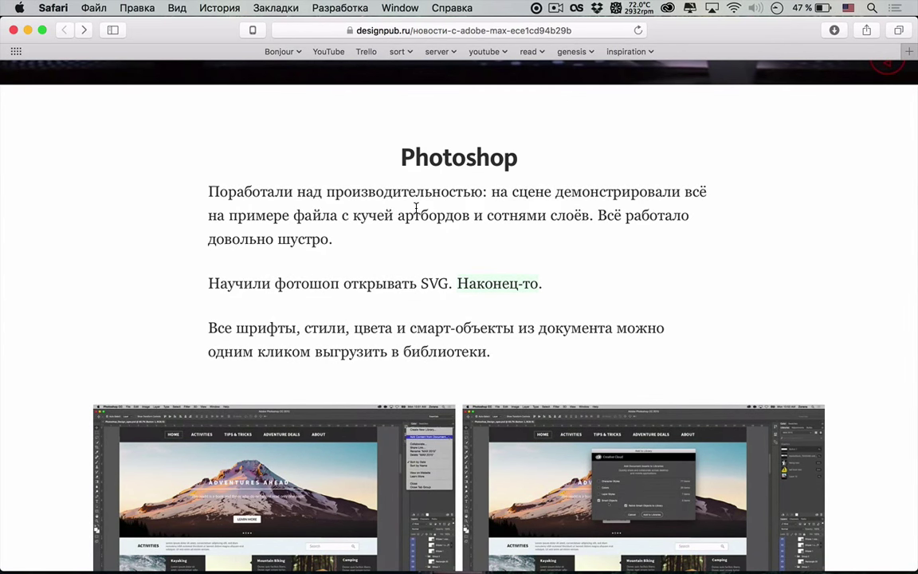
scroll(415, 208, down, 1)
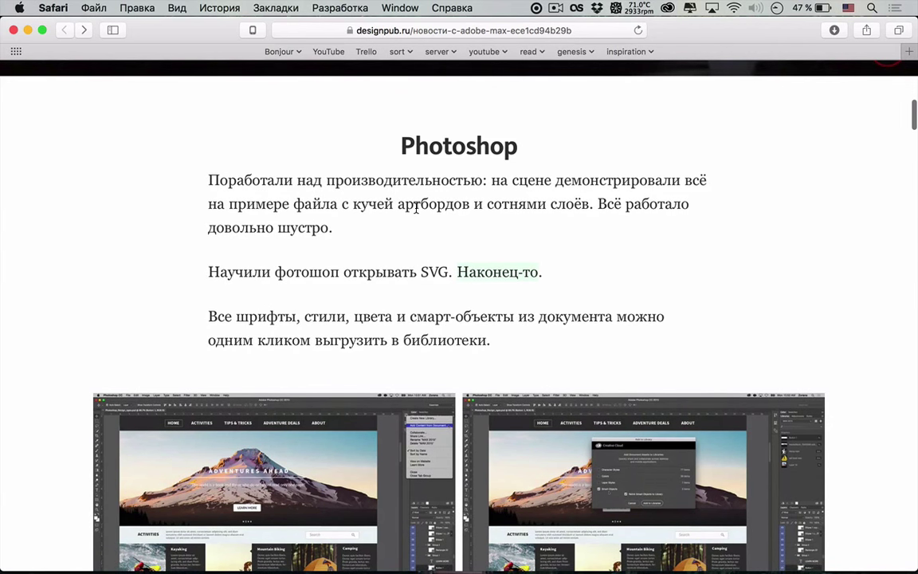
scroll(416, 210, down, 3)
scroll(416, 212, down, 1)
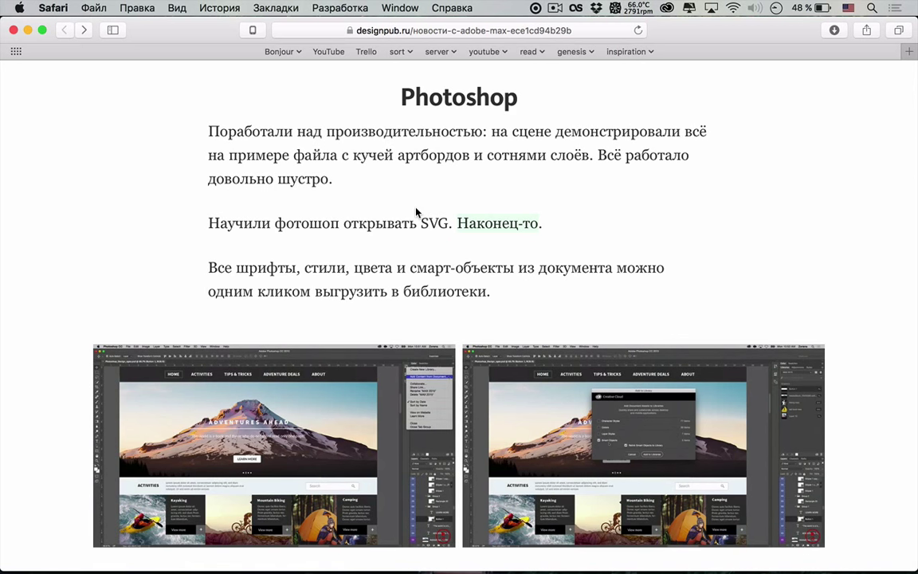
Try to comment on the highlighted "Наконец-то", return from the sign-in page and read on to the paragraph about artboard guides.
mouse_move(500, 223)
mouse_move(471, 222)
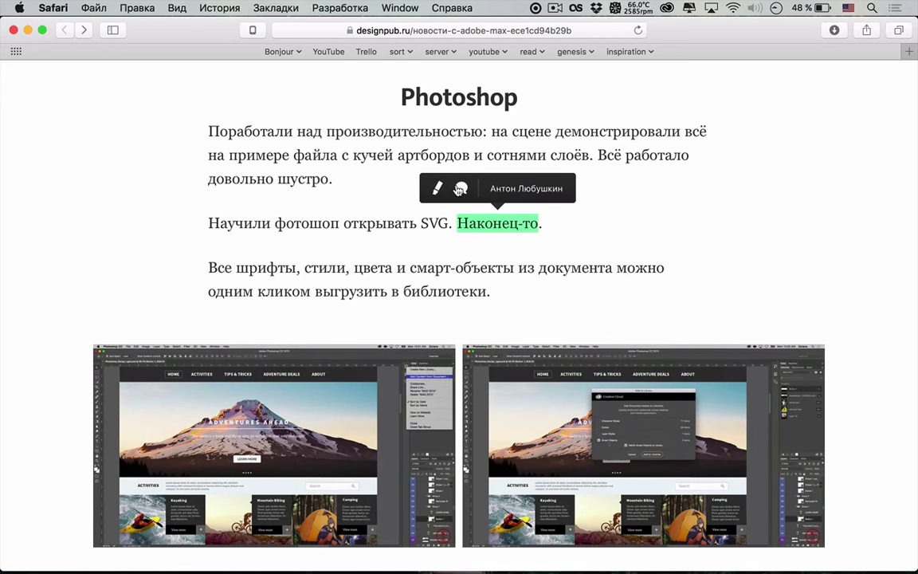
click(461, 188)
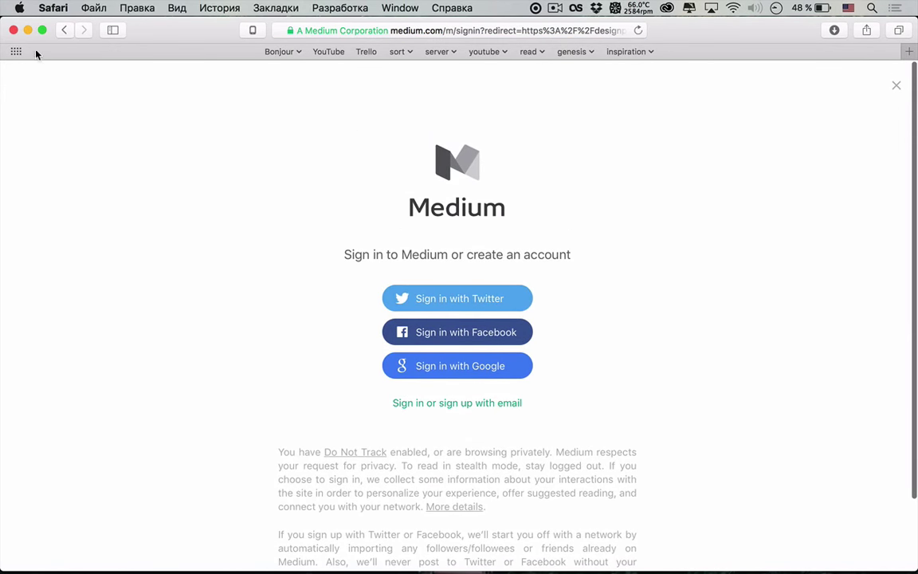
click(64, 30)
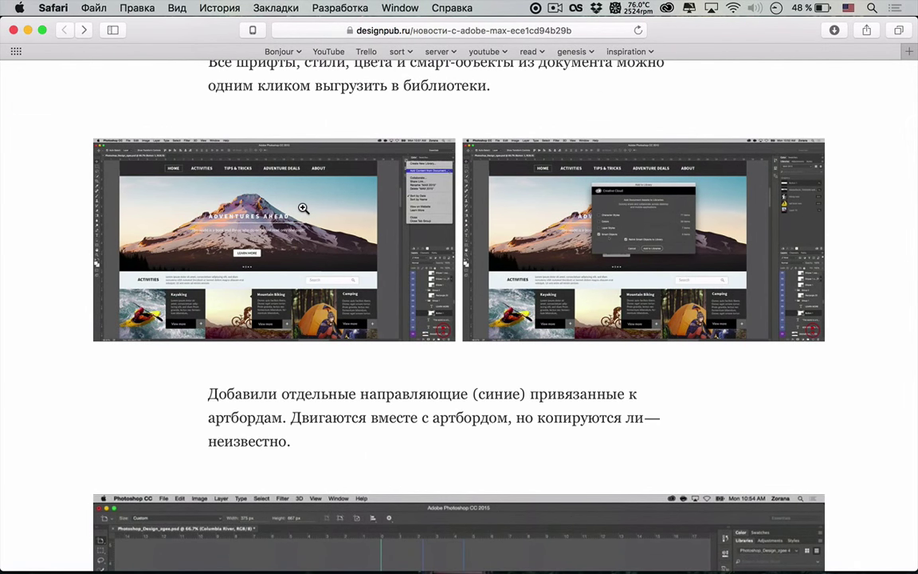
scroll(303, 208, down, 8)
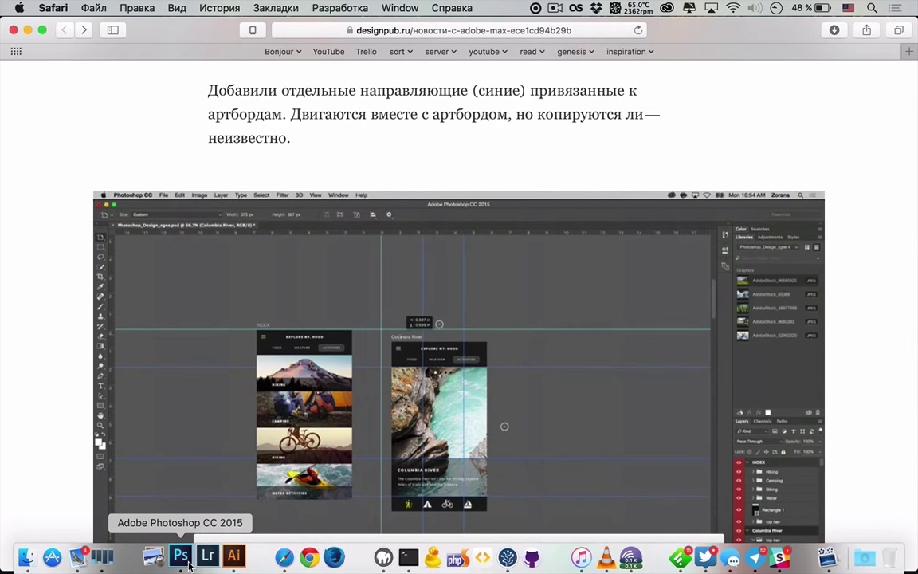
Switch to Adobe Photoshop CC 2015 and open the recent file [fall2015]-quotes.psd.
click(184, 558)
click(131, 8)
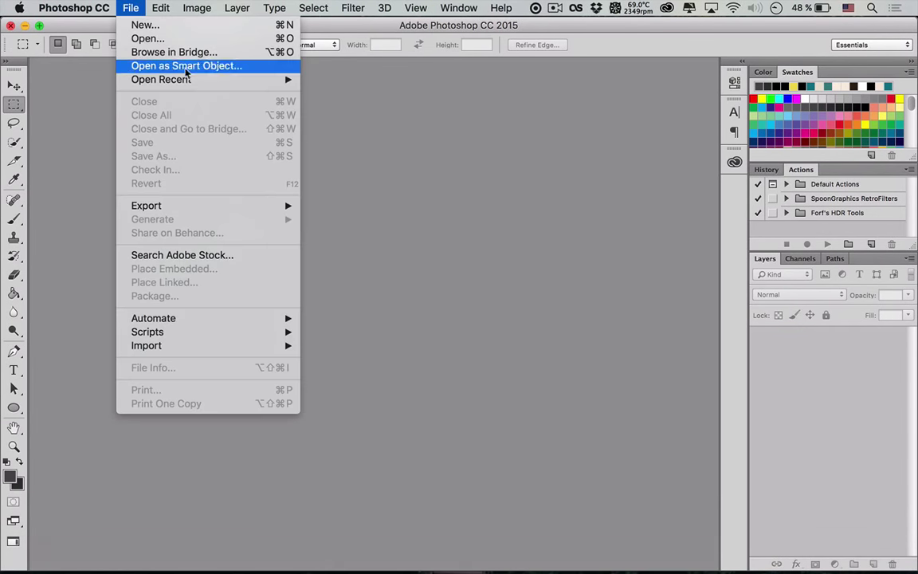
mouse_move(199, 79)
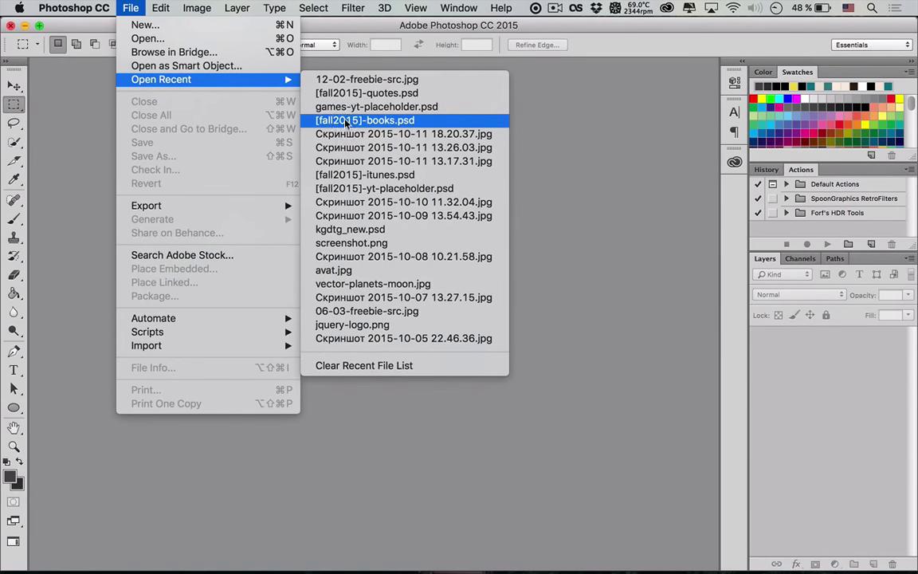
click(355, 93)
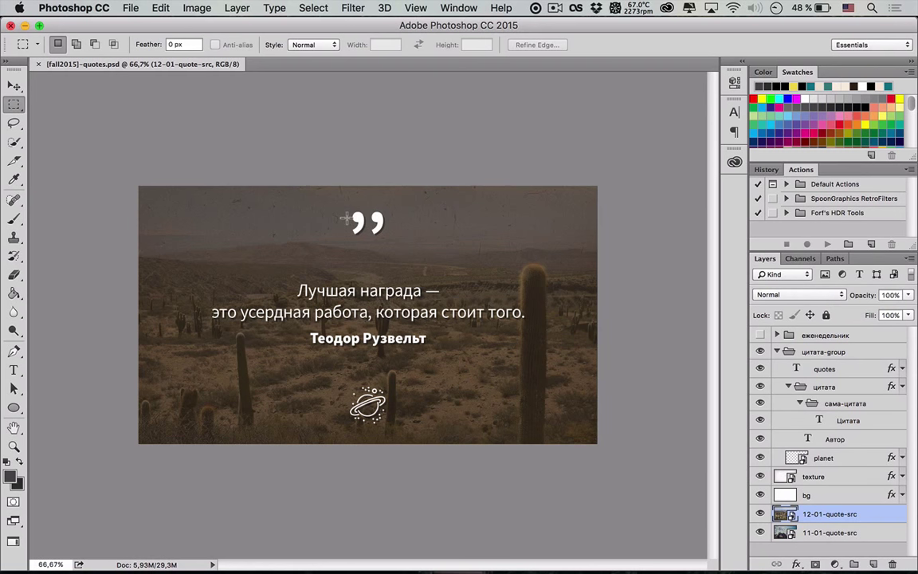
Review the Enable Design Space (Preview) option in the Technology Previews preferences and close the dialog.
click(52, 8)
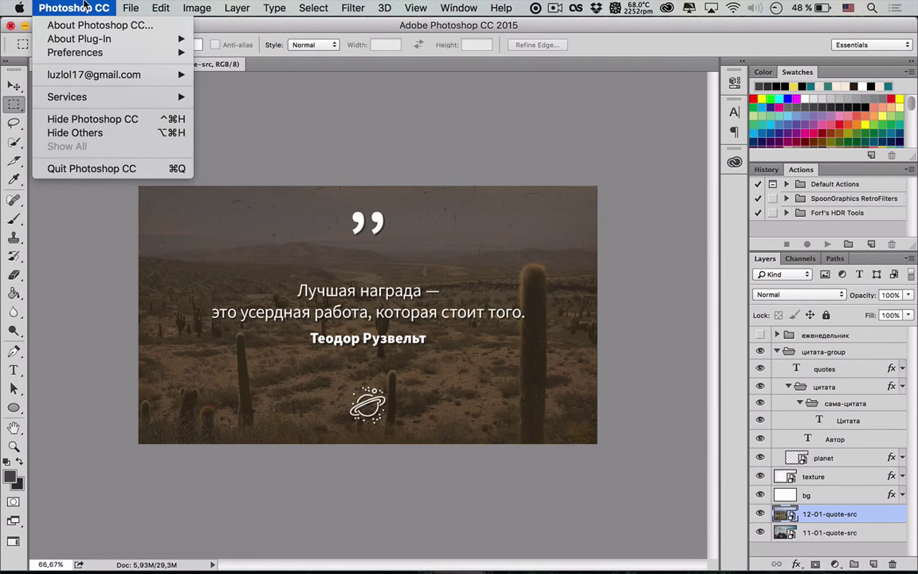
mouse_move(131, 8)
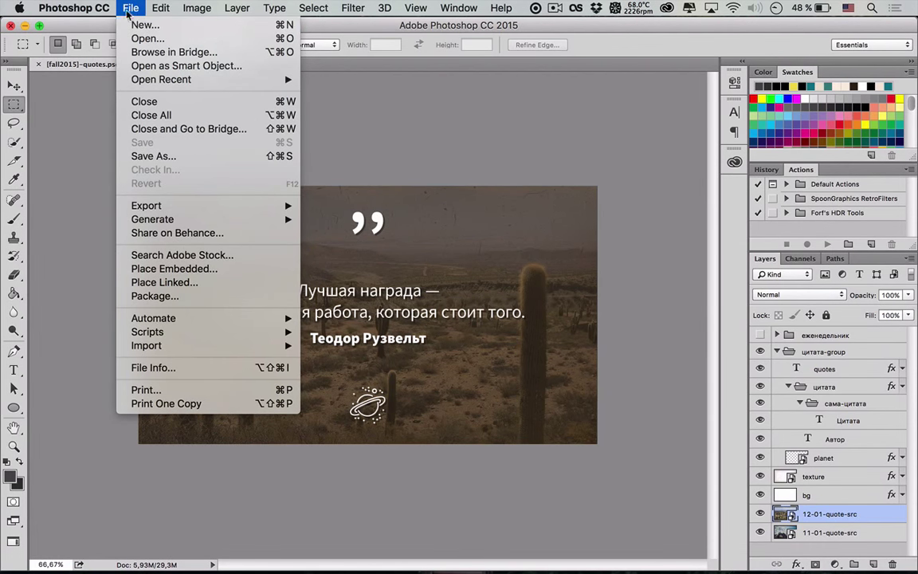
mouse_move(76, 8)
mouse_move(102, 52)
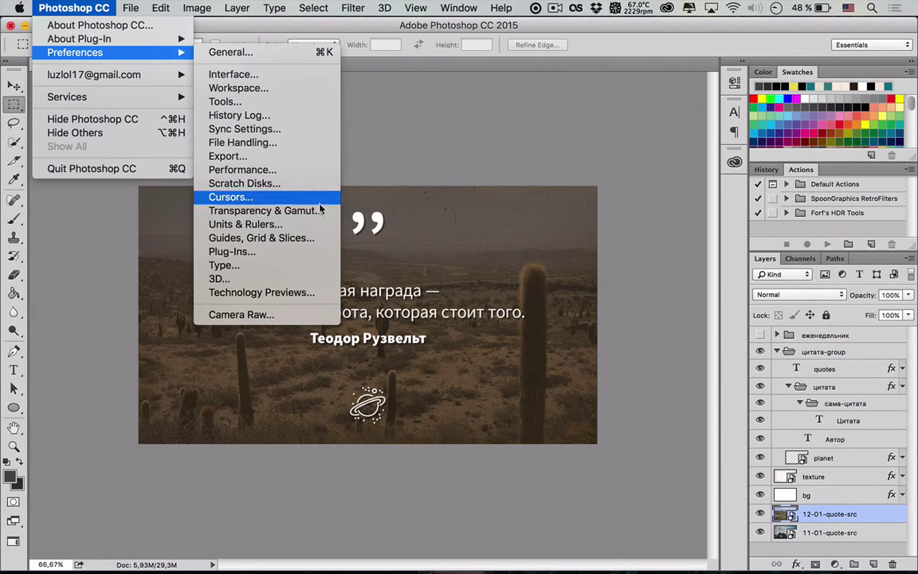
click(310, 295)
mouse_move(214, 77)
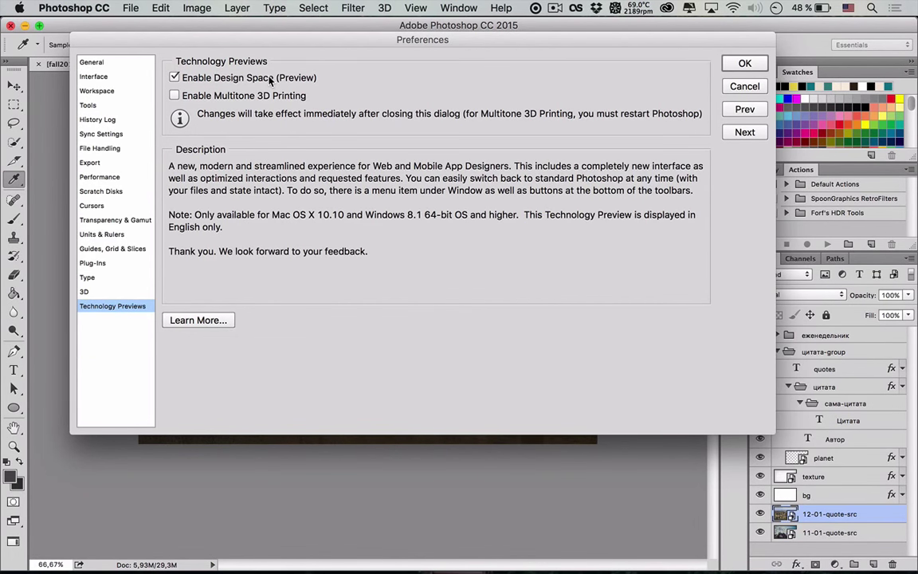
click(498, 8)
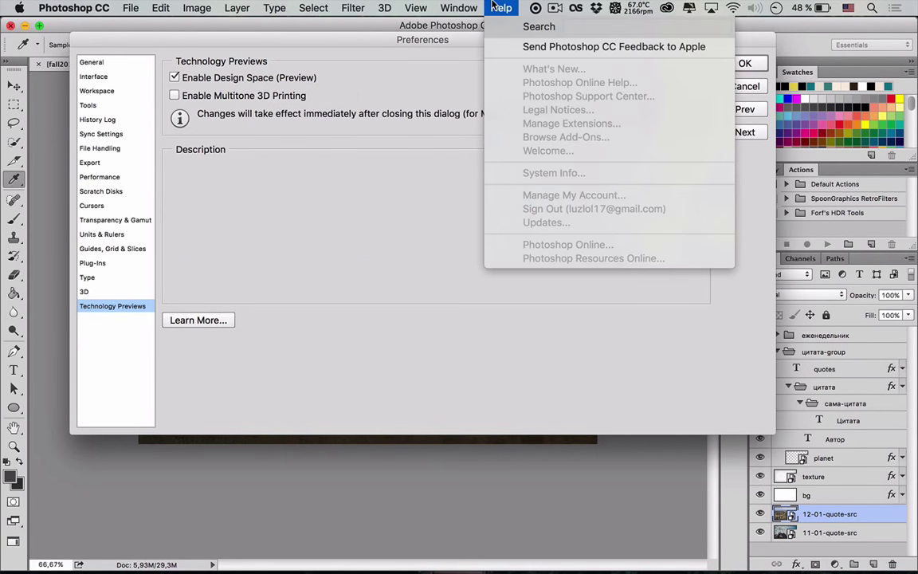
click(494, 8)
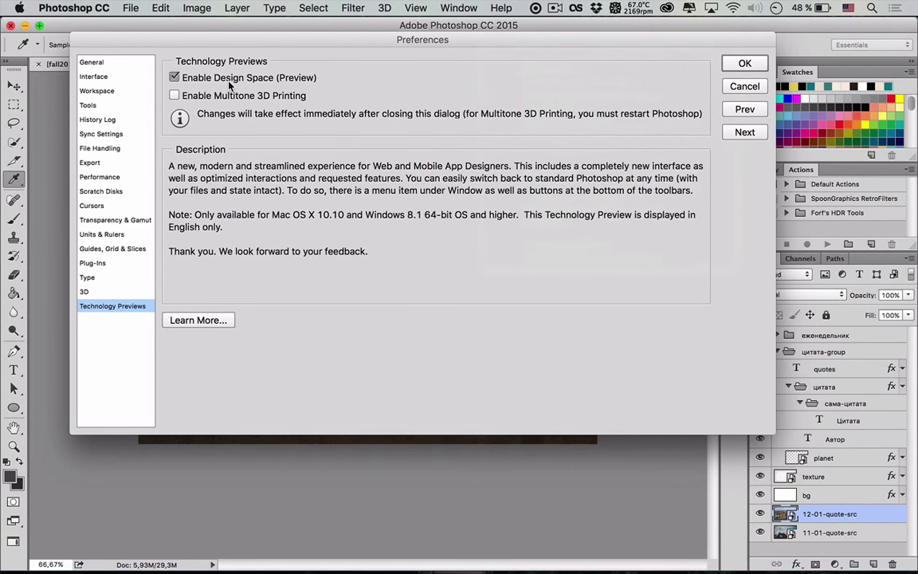
click(741, 64)
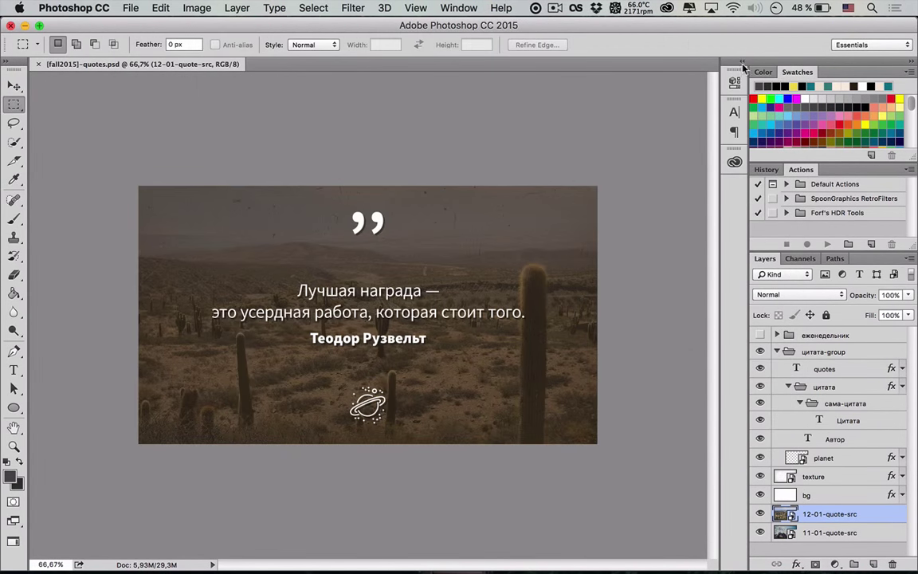
click(133, 7)
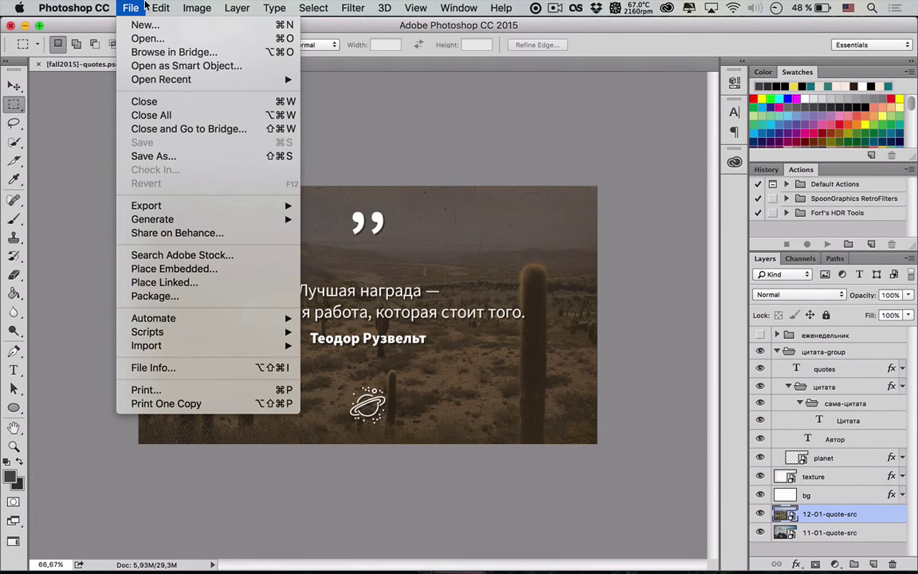
mouse_move(101, 10)
mouse_move(114, 43)
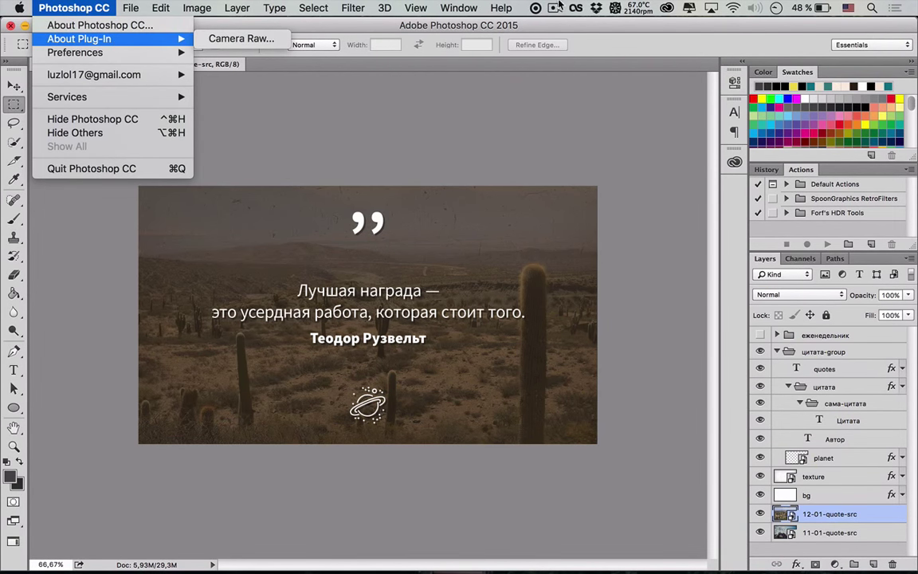
mouse_move(499, 8)
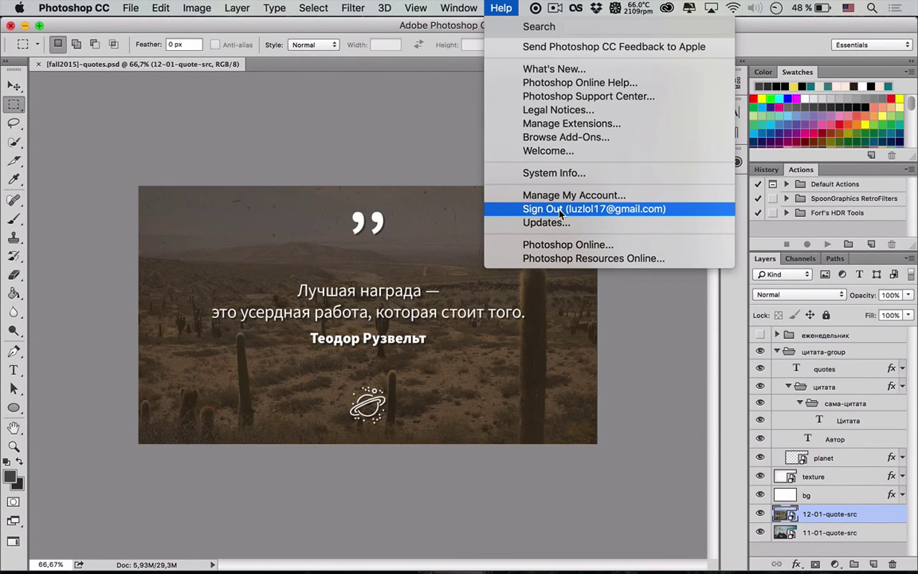
mouse_move(452, 7)
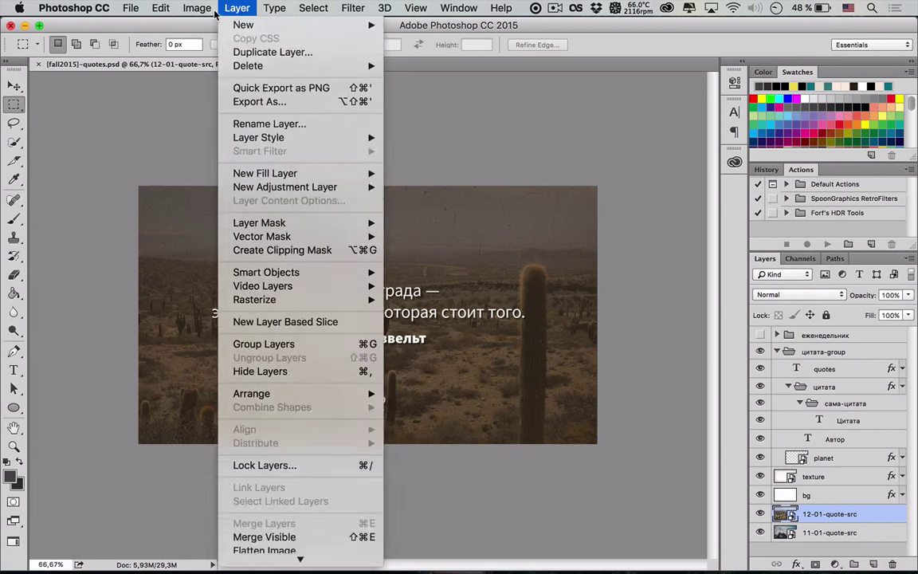
mouse_move(338, 13)
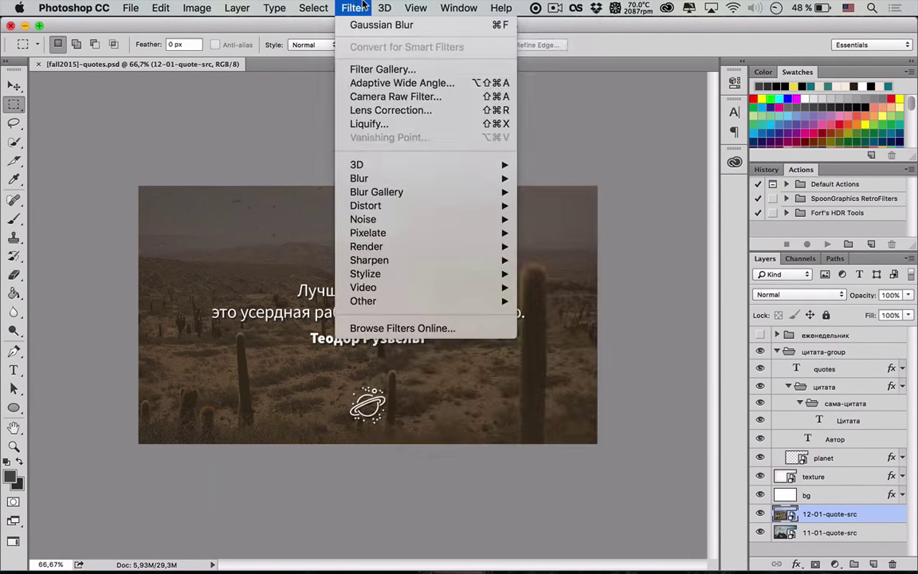
mouse_move(415, 8)
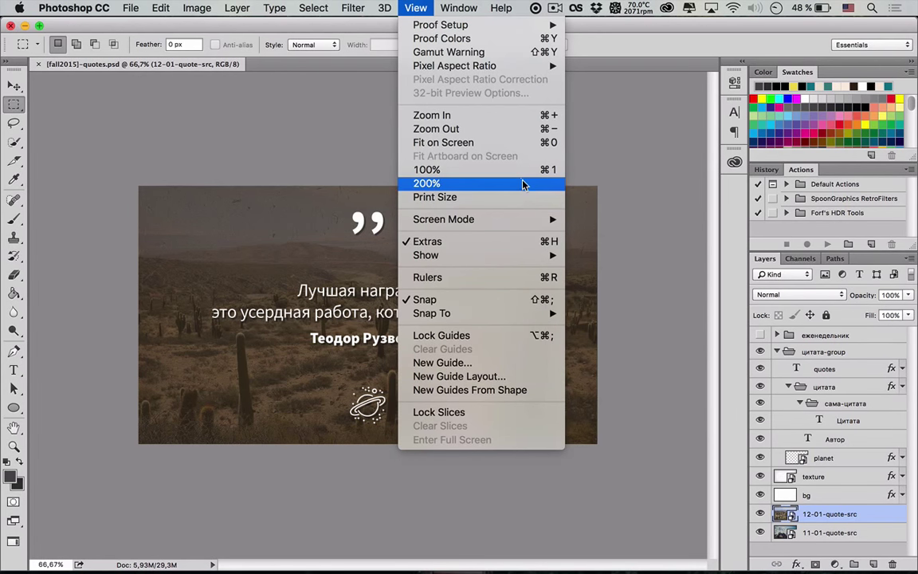
mouse_move(523, 227)
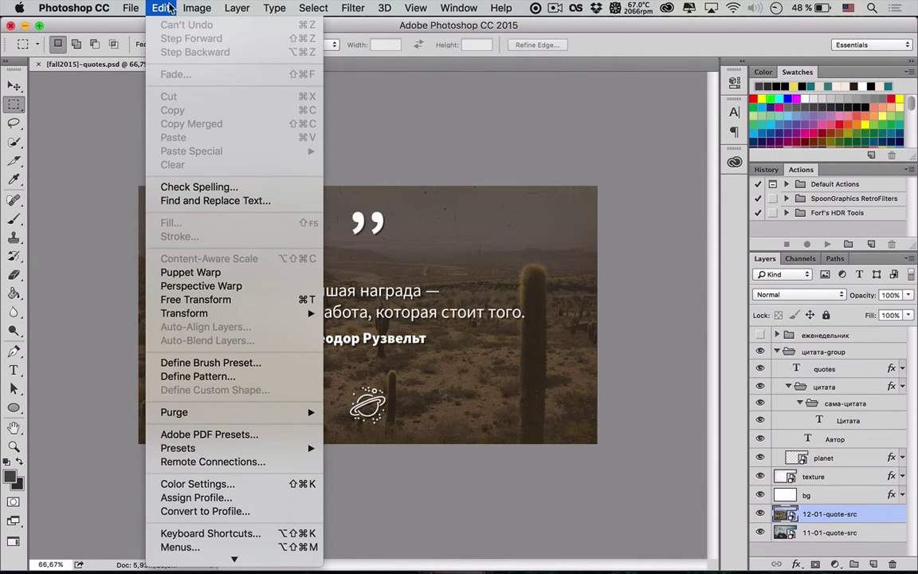
mouse_move(207, 14)
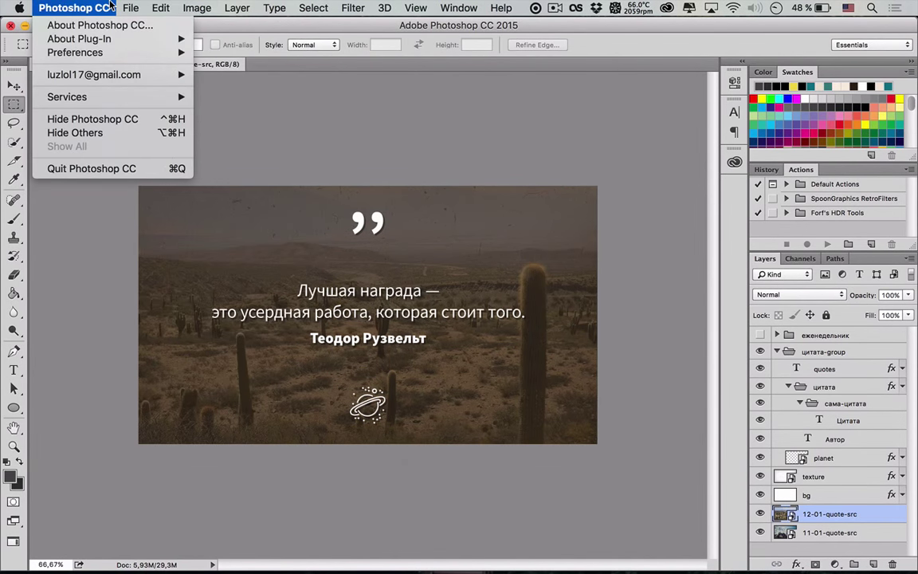
mouse_move(131, 7)
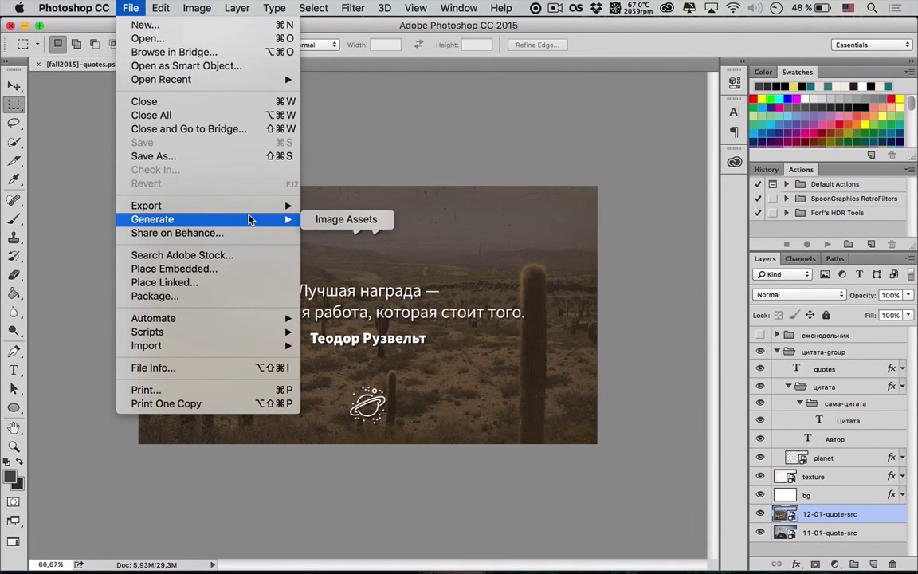
mouse_move(288, 323)
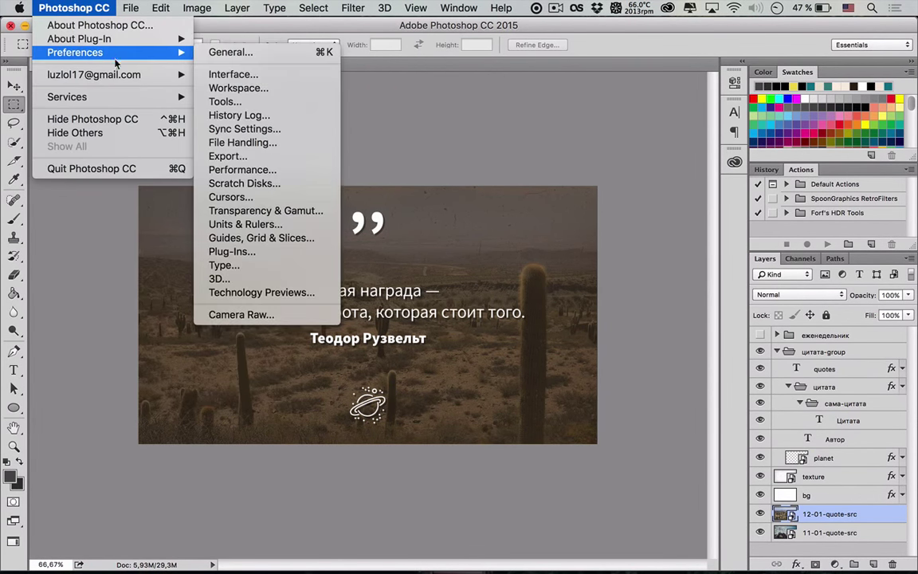
mouse_move(237, 8)
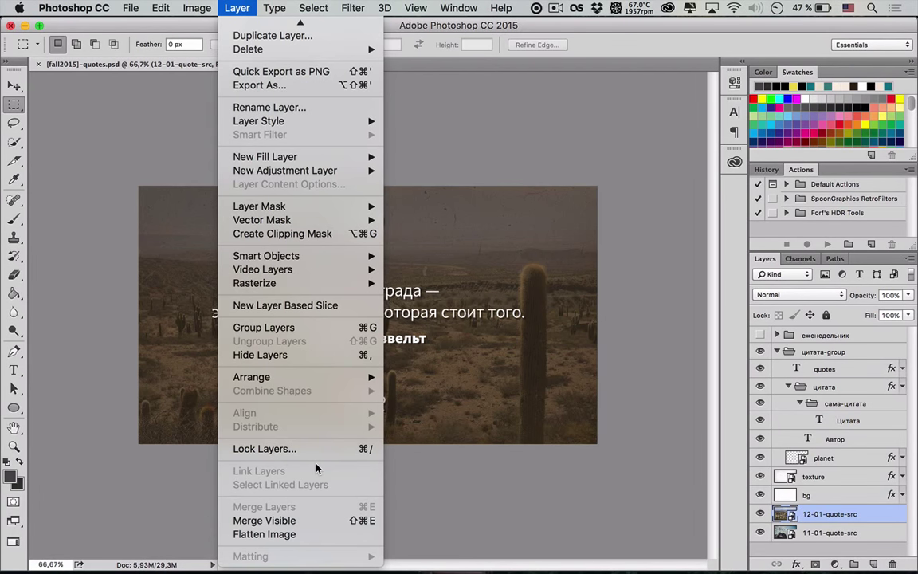
click(505, 157)
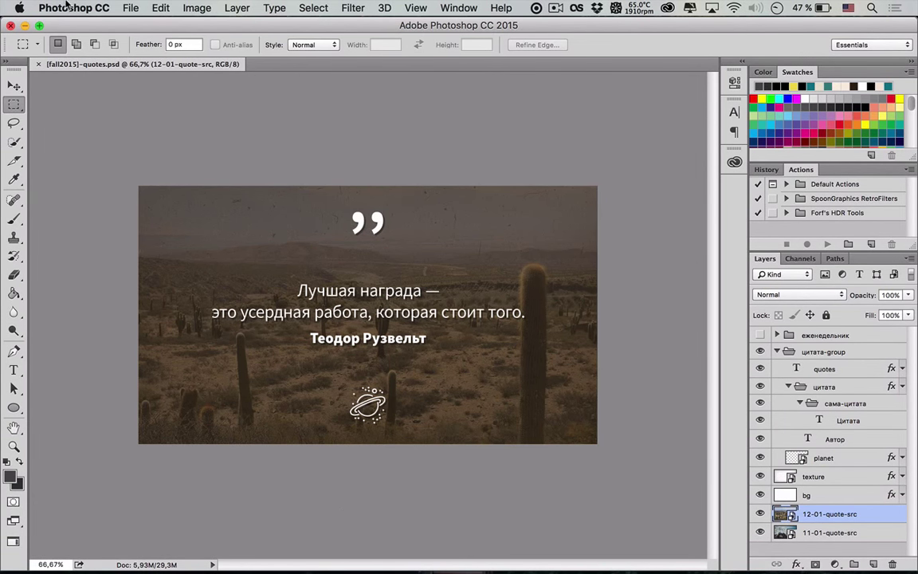
Switch back to Safari and read the Adobe Max article's paragraph and Export As screenshot about exporting in different sizes.
mouse_move(275, 569)
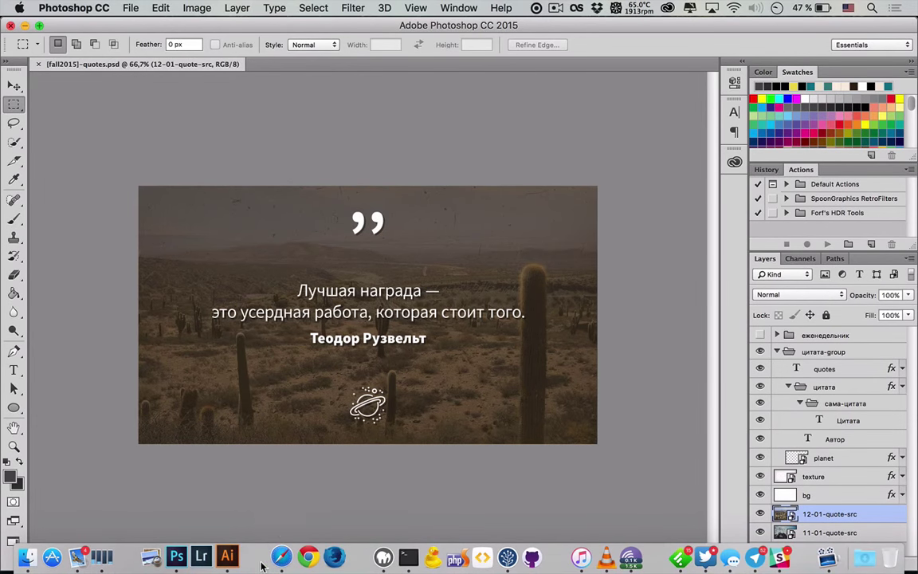
click(278, 557)
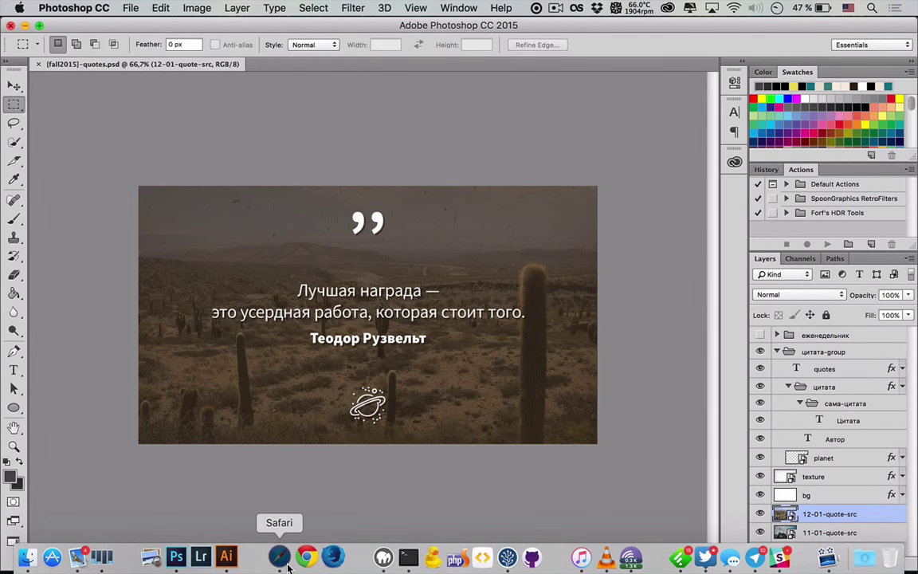
scroll(291, 335, down, 10)
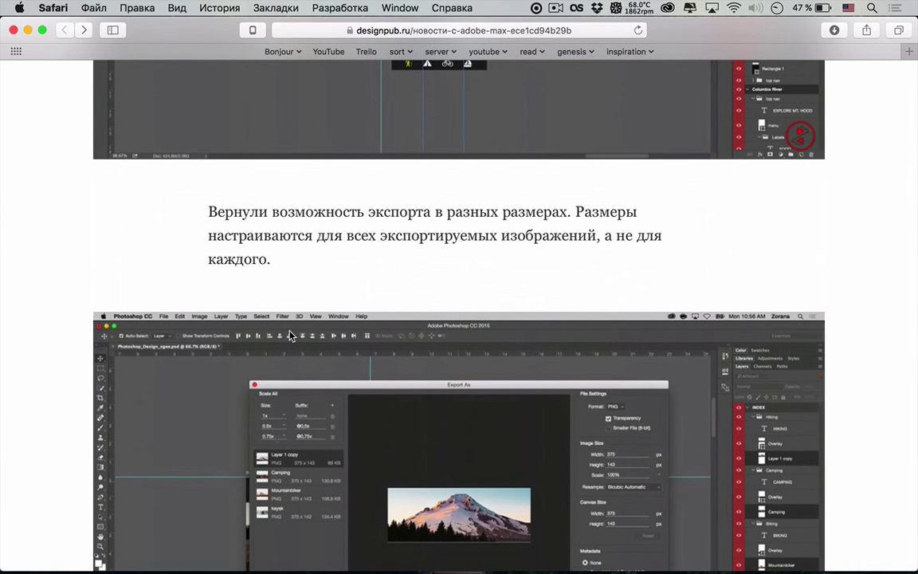
scroll(291, 336, down, 5)
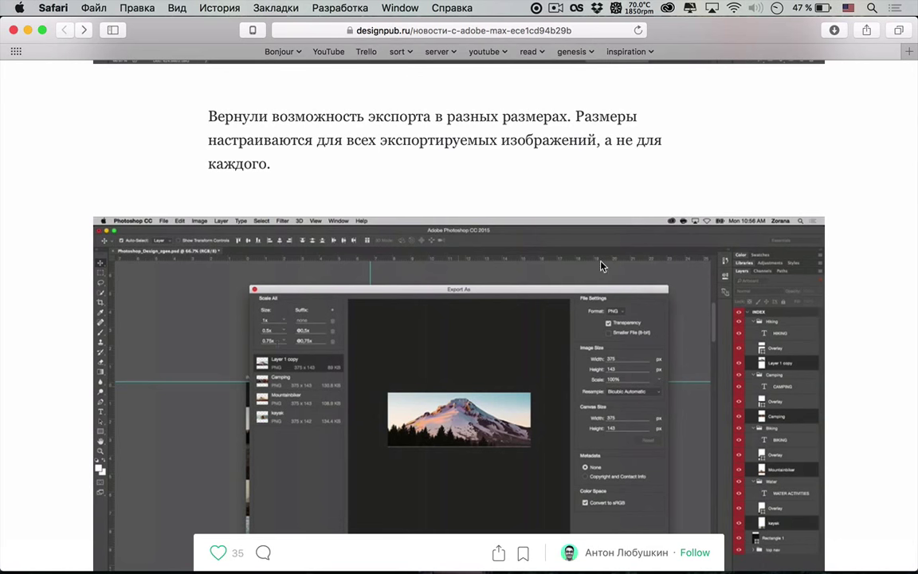
scroll(699, 359, down, 3)
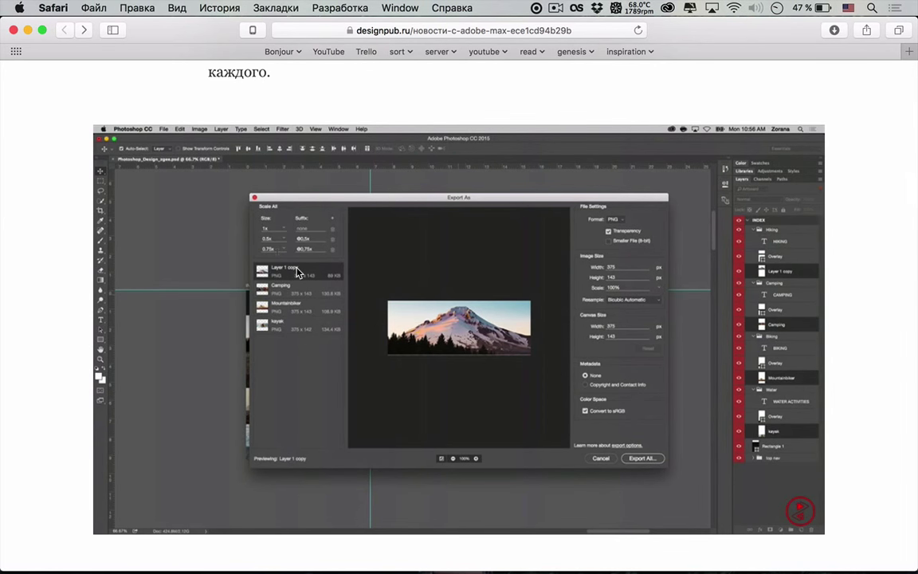
mouse_move(211, 552)
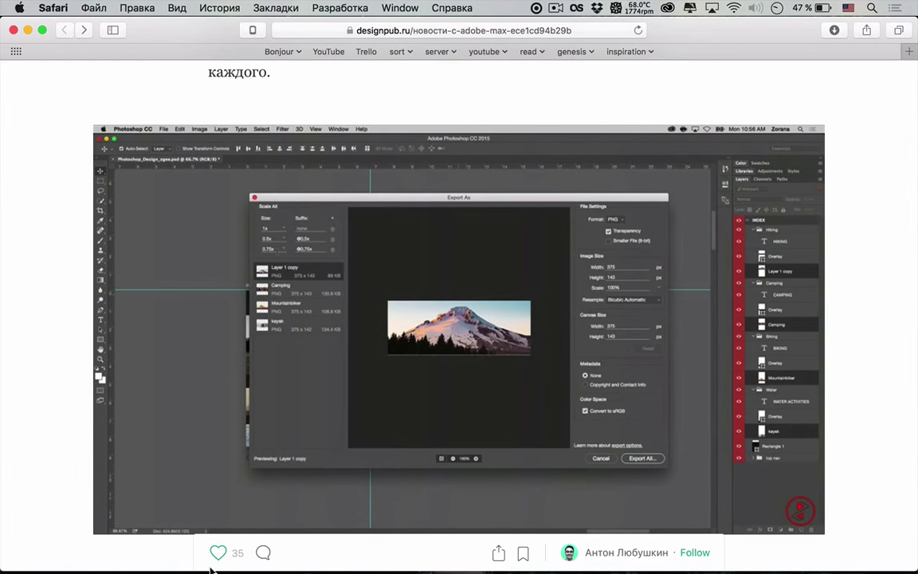
Switch to Photoshop, review the Save for Web settings for the quotes image and cancel the dialog.
click(182, 557)
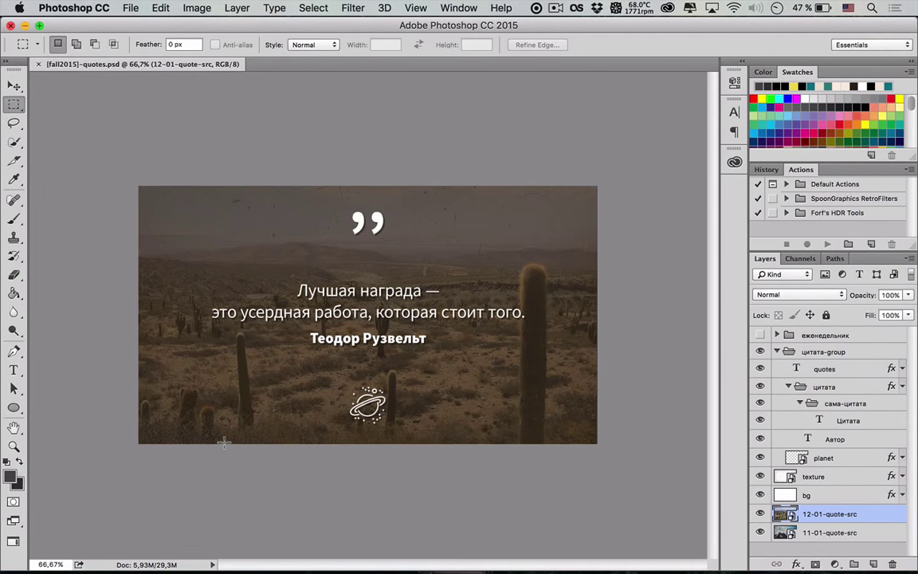
key(super+alt+shift+s)
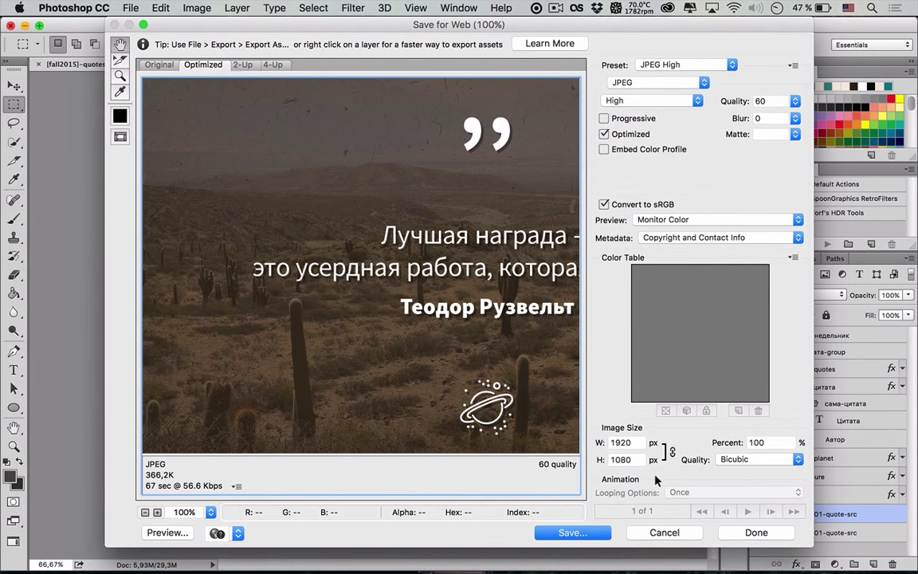
click(646, 536)
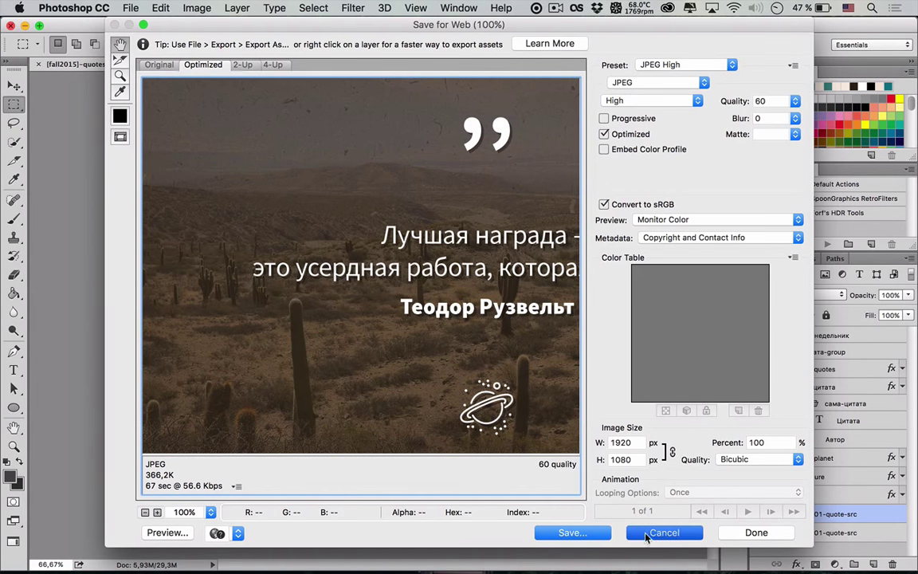
Review the Export As settings for the quotes image, including the Resample options, and cancel the export.
click(130, 7)
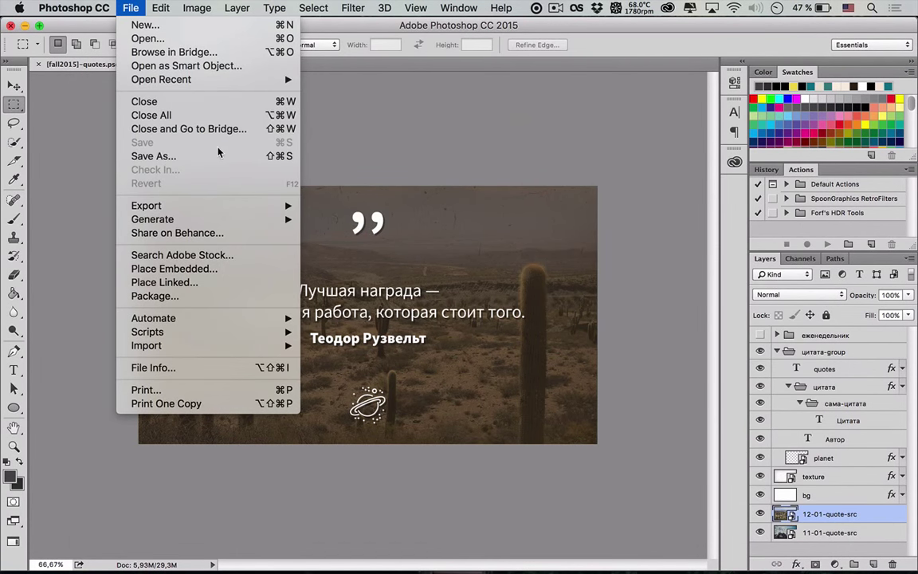
mouse_move(273, 211)
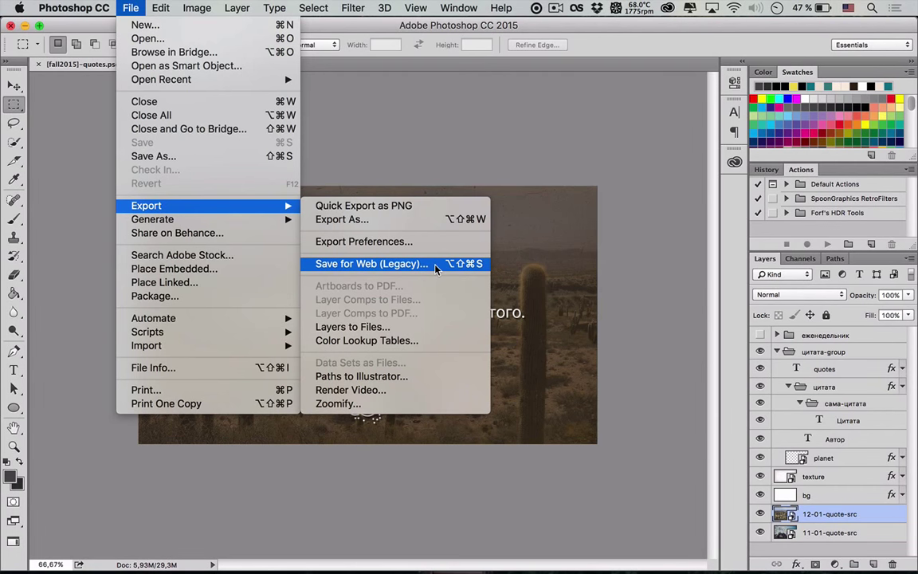
click(439, 224)
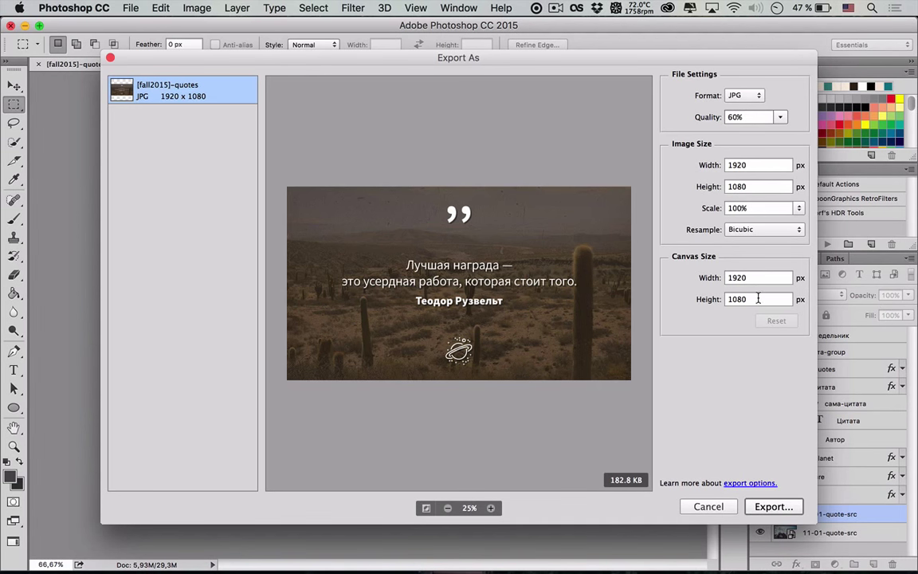
click(779, 232)
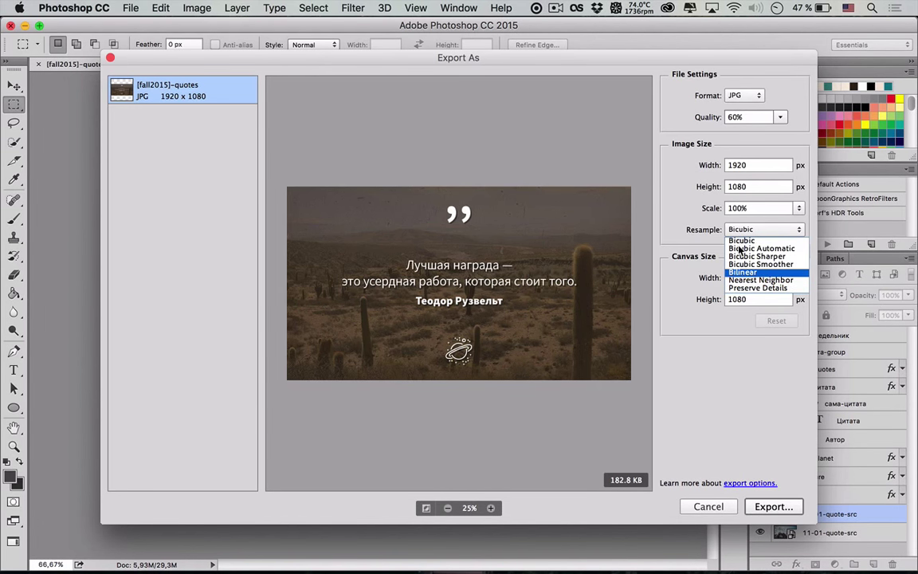
click(731, 360)
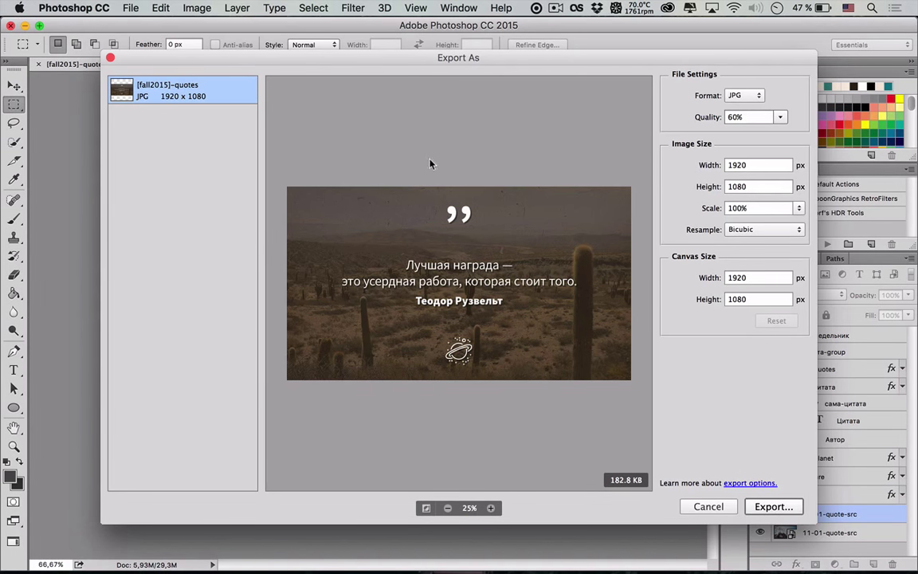
click(718, 507)
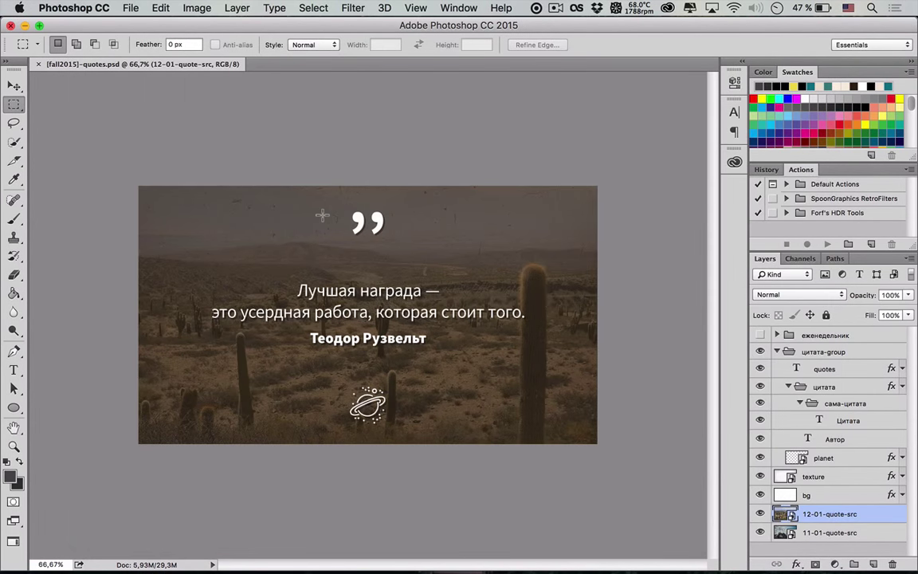
Close the [fall2015]-quotes.psd document and read the article's sections on exporting artboards to separate PSDs and on Project Comet.
click(36, 63)
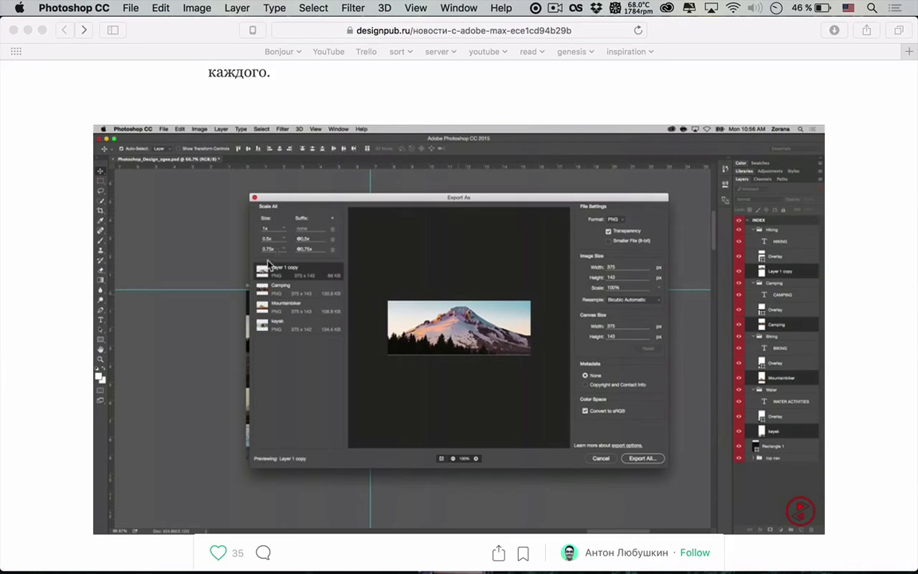
scroll(295, 331, down, 4)
scroll(295, 330, down, 3)
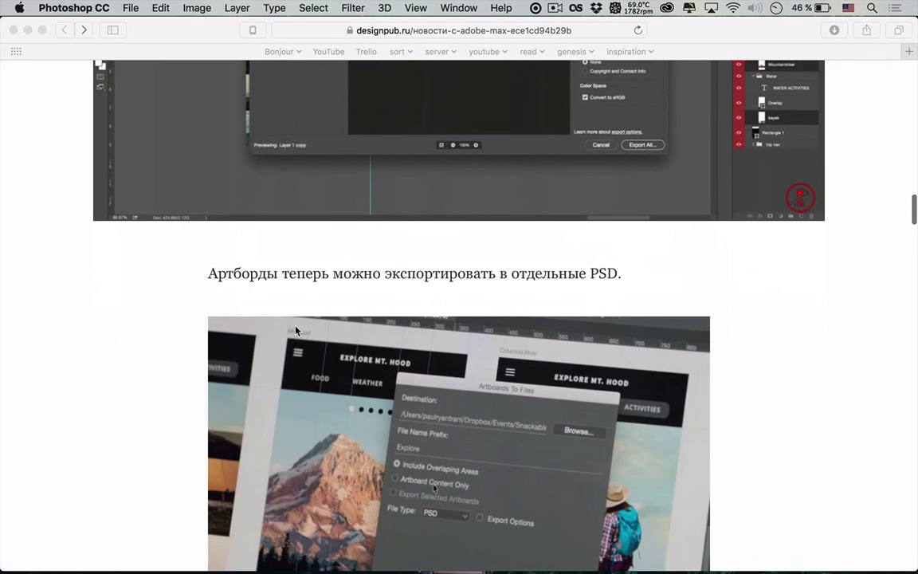
scroll(295, 333, down, 4)
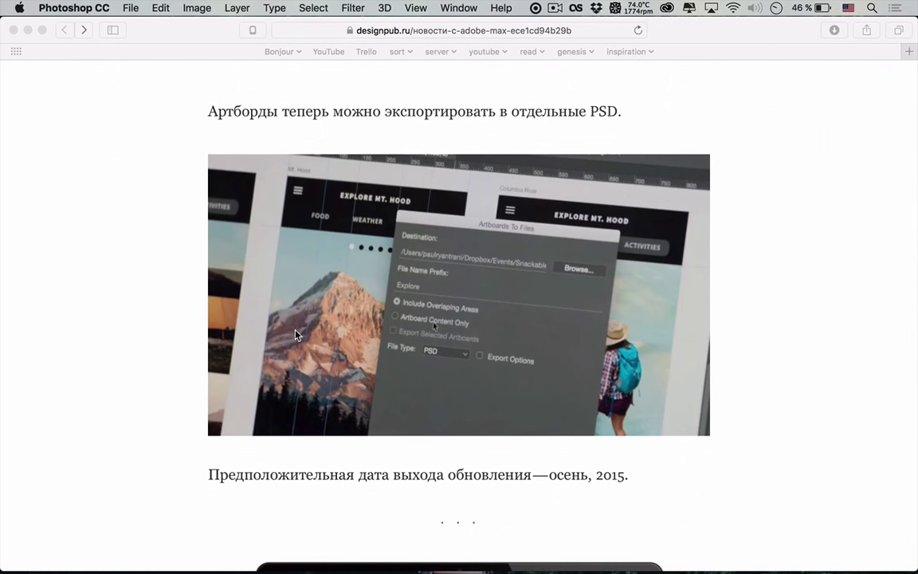
scroll(295, 333, down, 6)
scroll(295, 334, down, 2)
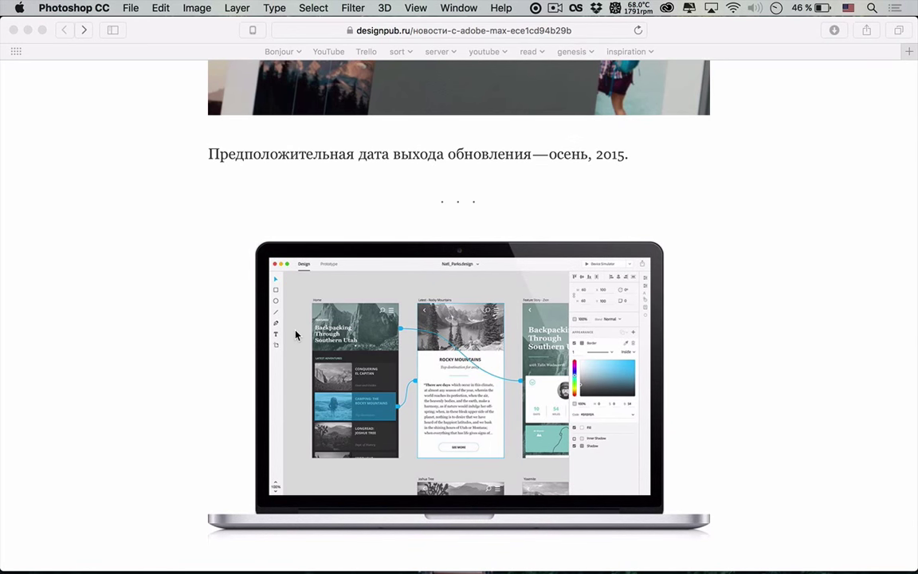
scroll(281, 206, down, 10)
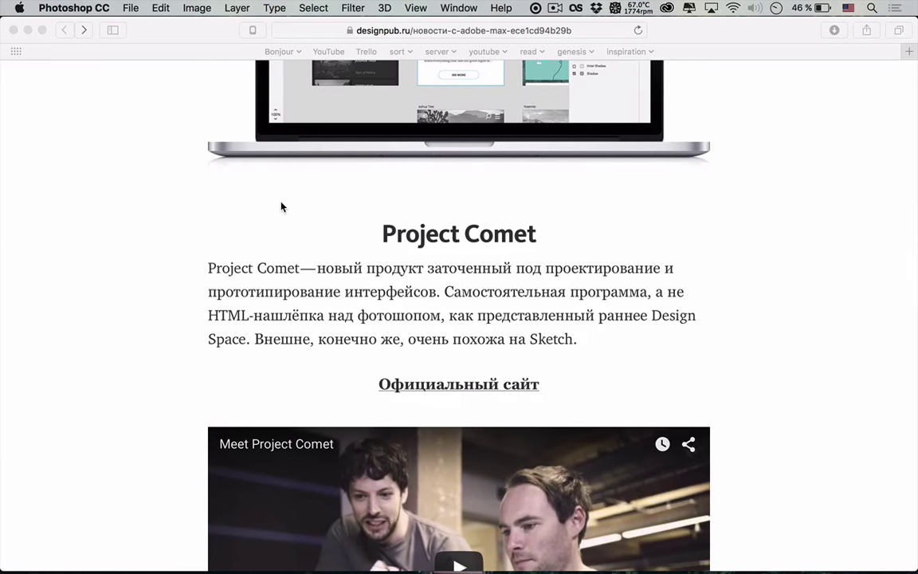
scroll(280, 206, down, 1)
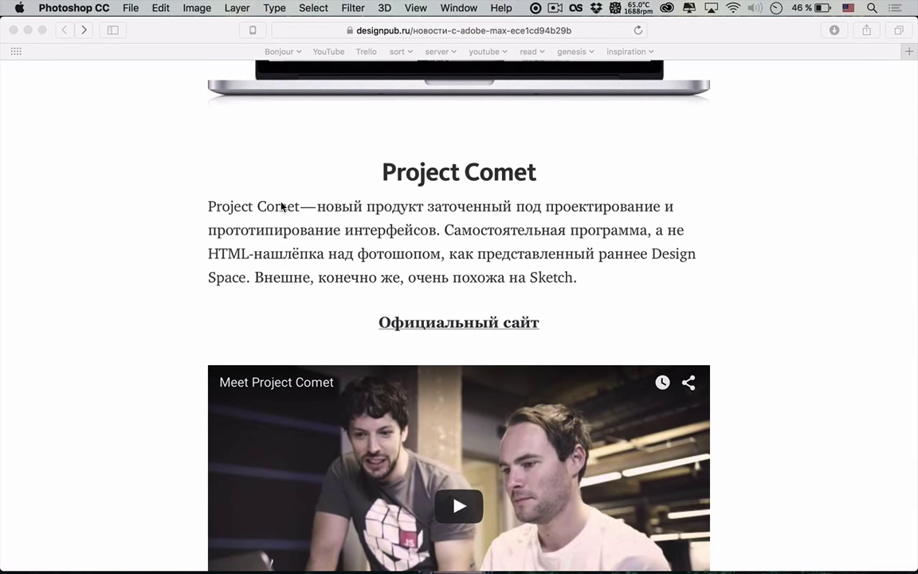
Open Project Comet's official site in a new tab, look through the landing page down to its footer and close that tab.
super+click(432, 323)
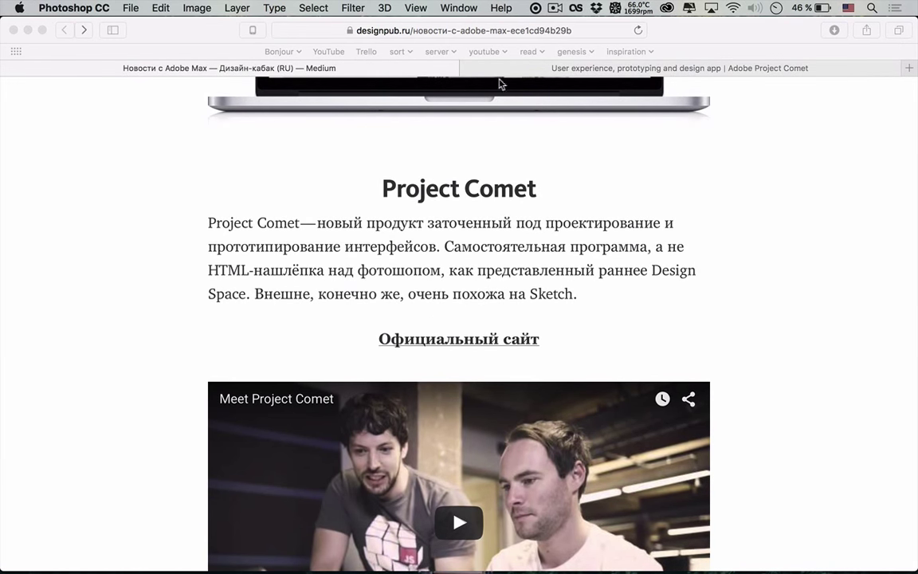
click(511, 72)
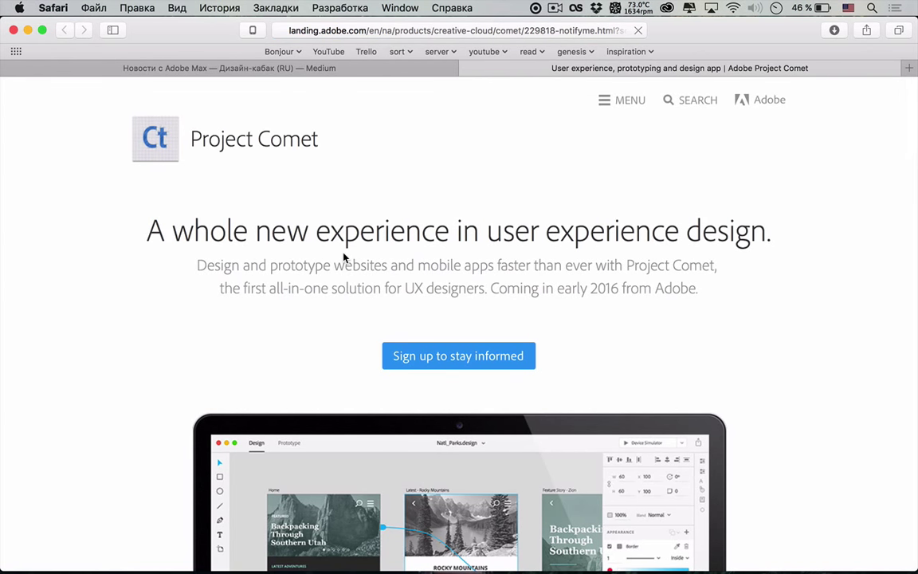
scroll(344, 255, down, 10)
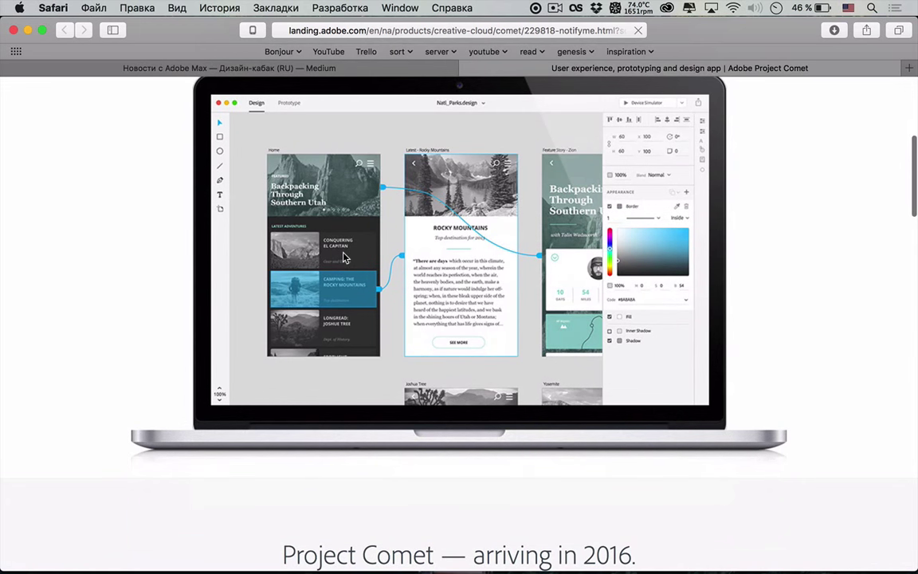
scroll(344, 256, down, 1)
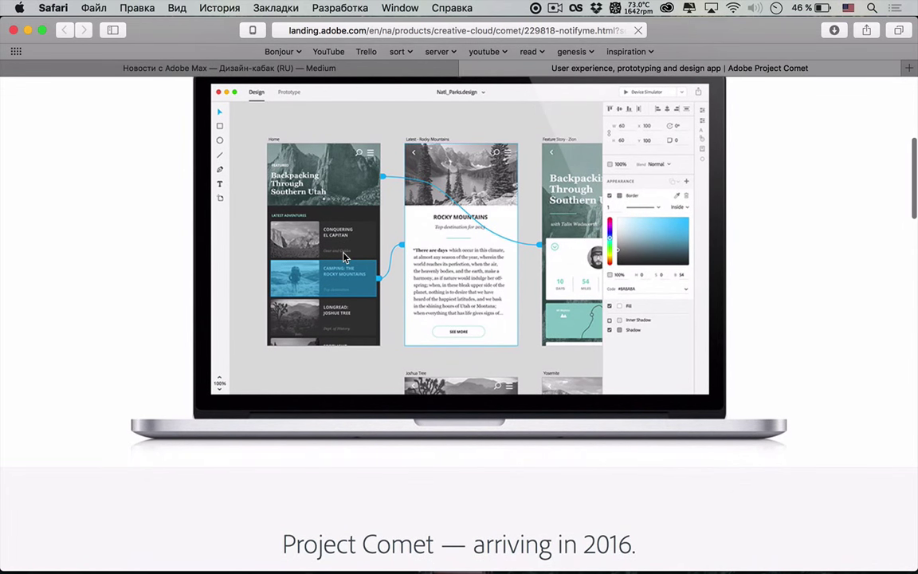
scroll(344, 256, down, 10)
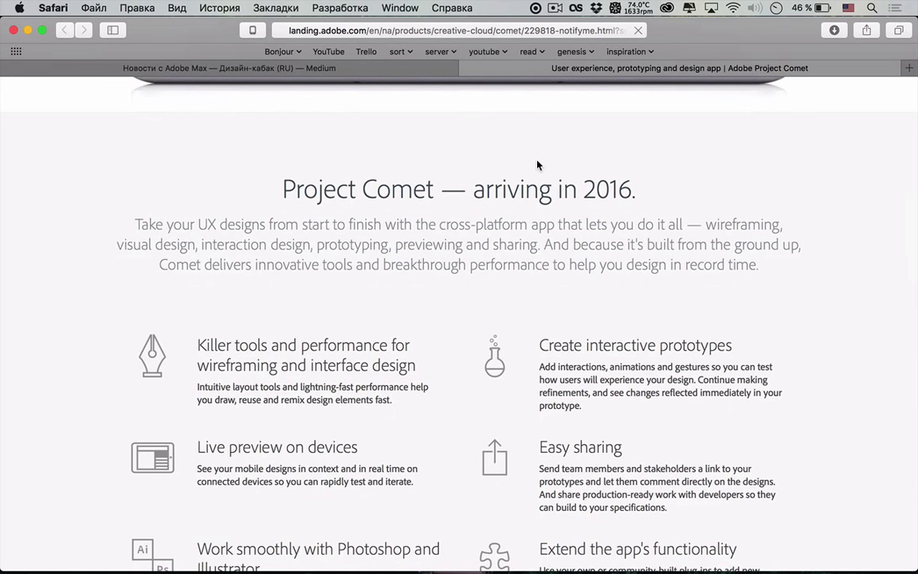
scroll(489, 218, down, 20)
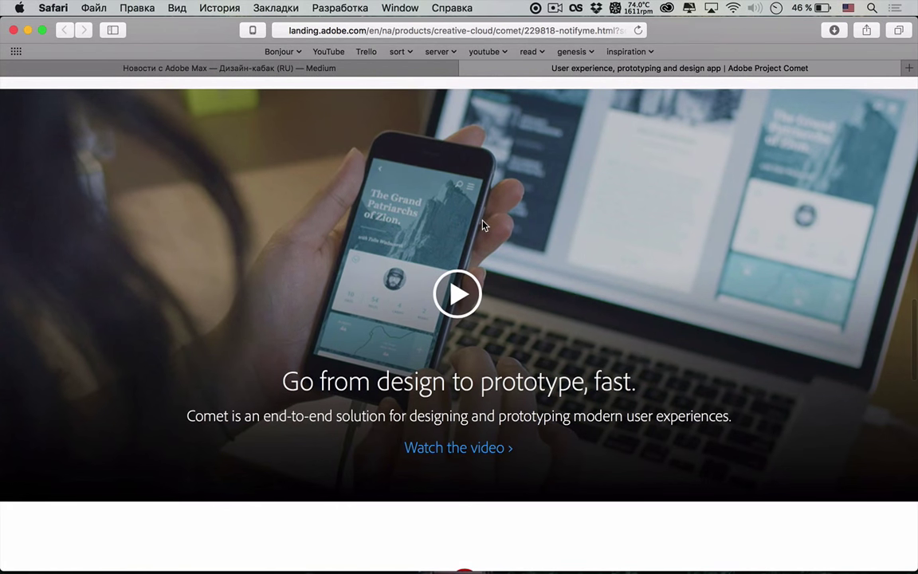
scroll(482, 225, down, 6)
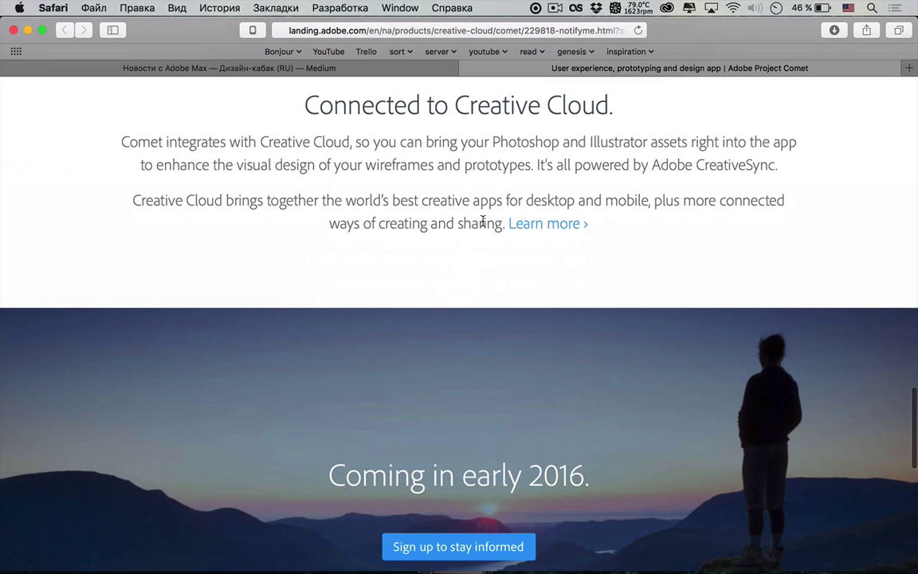
scroll(482, 224, down, 13)
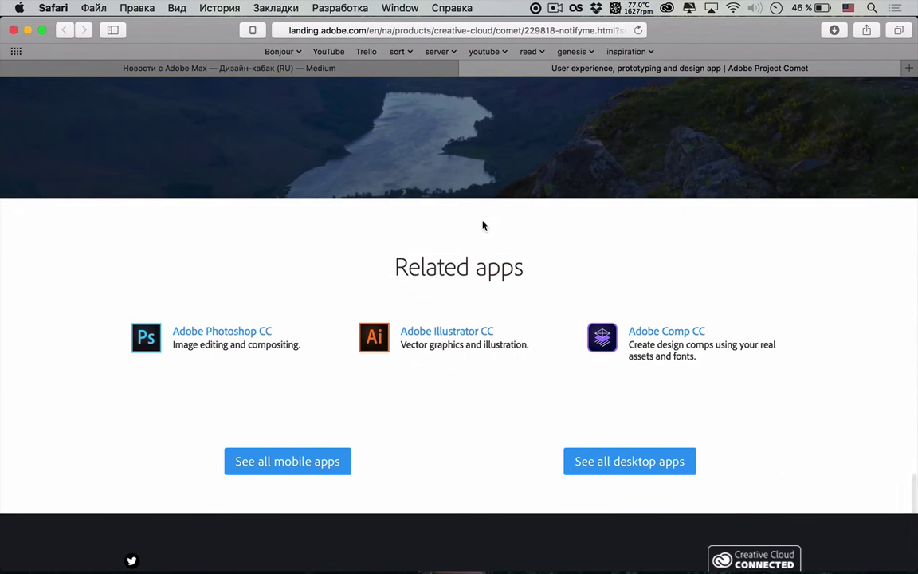
scroll(483, 227, down, 3)
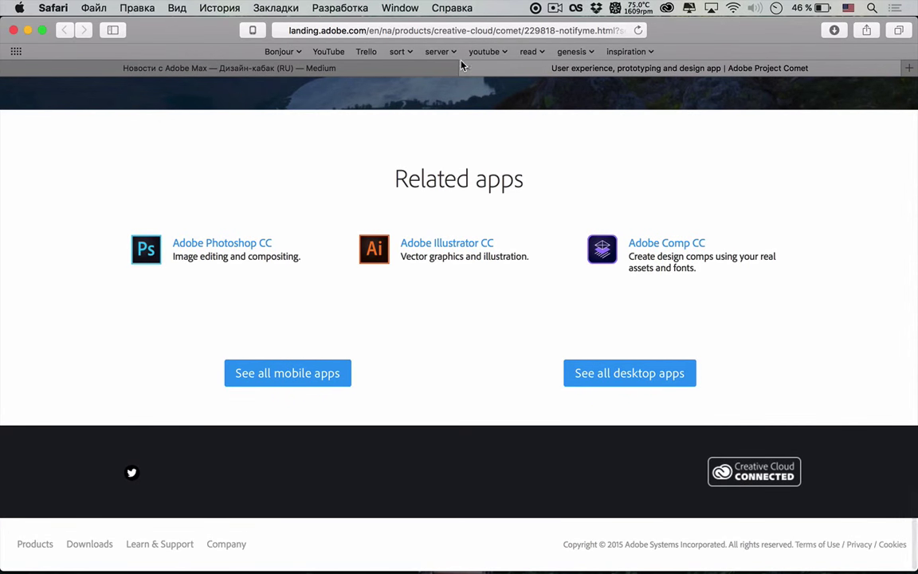
click(458, 70)
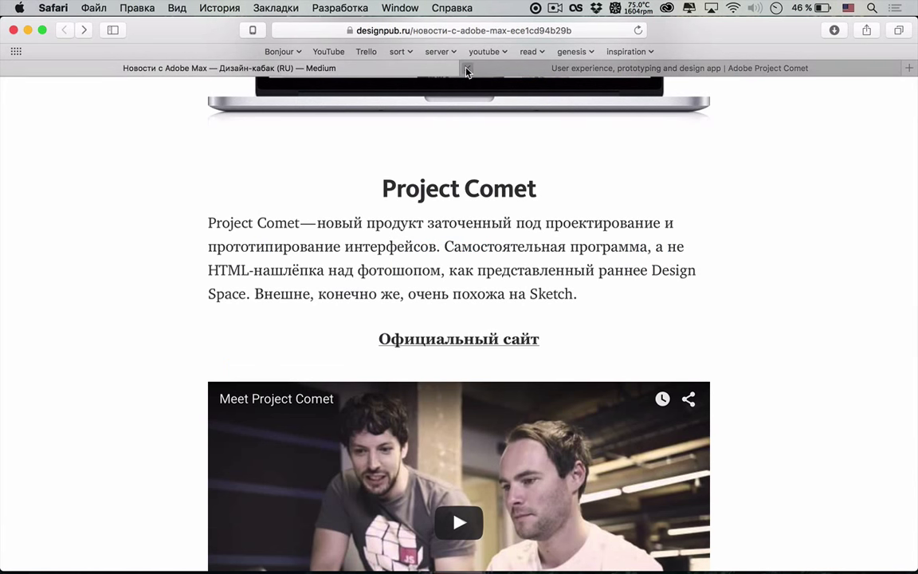
click(467, 68)
Read the article's paragraph on Comet's Grid tool and examine the animation of duplicated symbols.
scroll(516, 216, down, 15)
scroll(513, 221, up, 5)
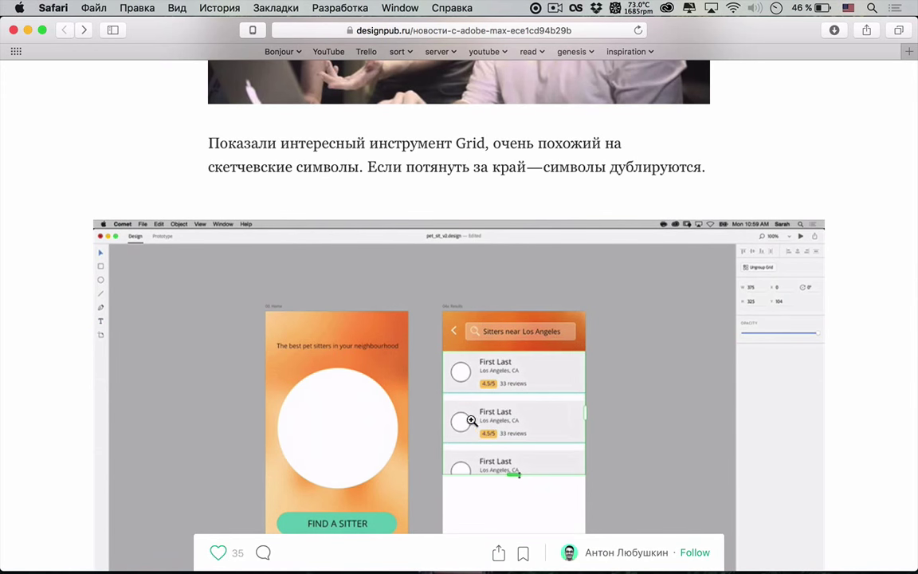
scroll(526, 436, down, 3)
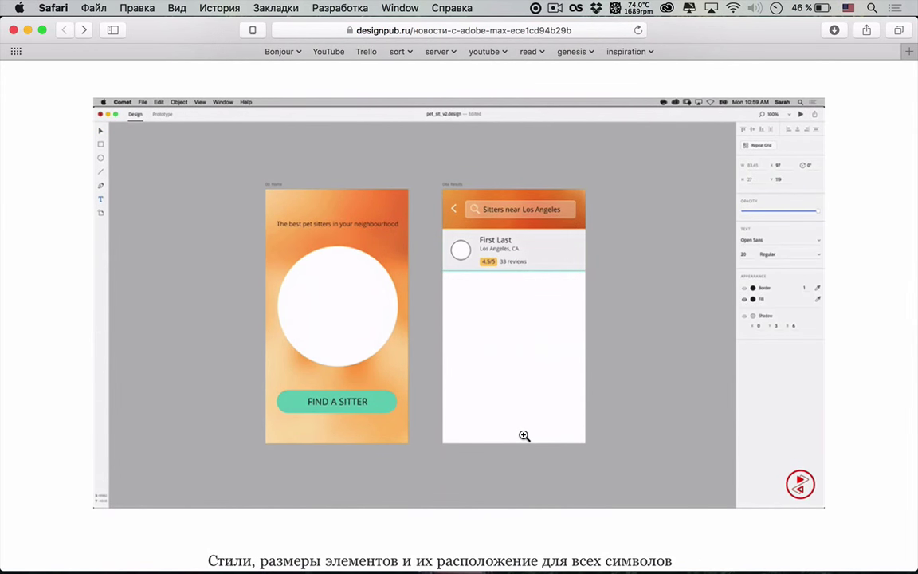
scroll(525, 436, up, 3)
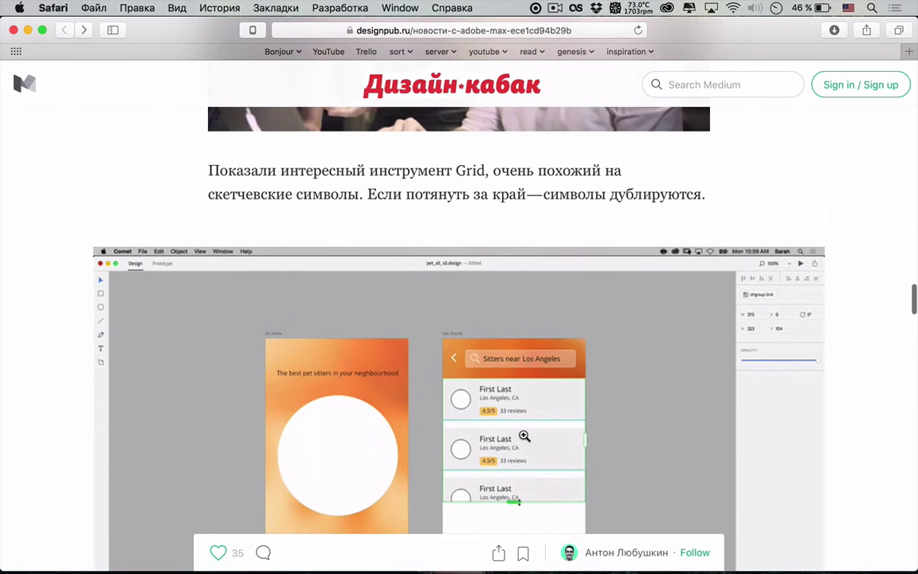
scroll(524, 436, down, 1)
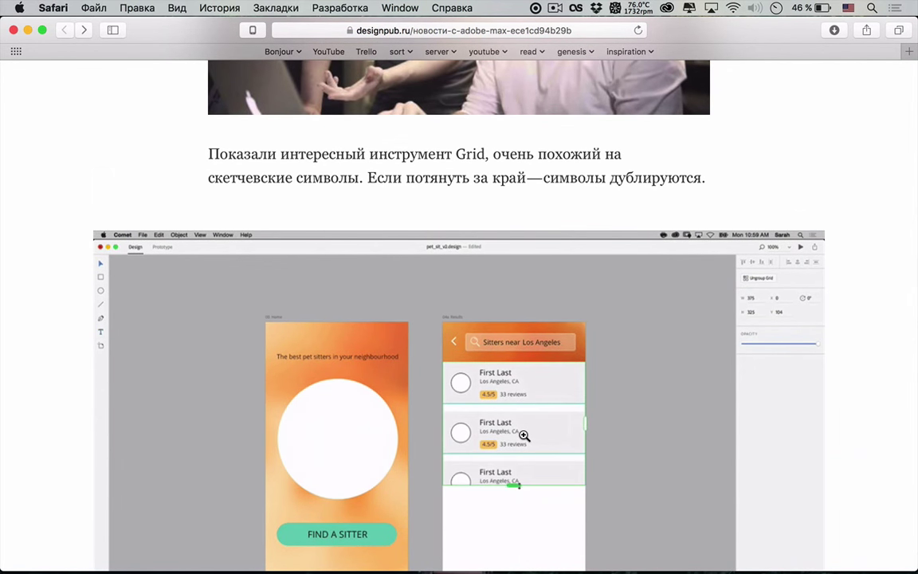
scroll(524, 435, down, 1)
Read on through the article's Comet sections on symbol content, multiple screens, prototyping mode and real-time preview on a smartphone.
scroll(525, 435, down, 10)
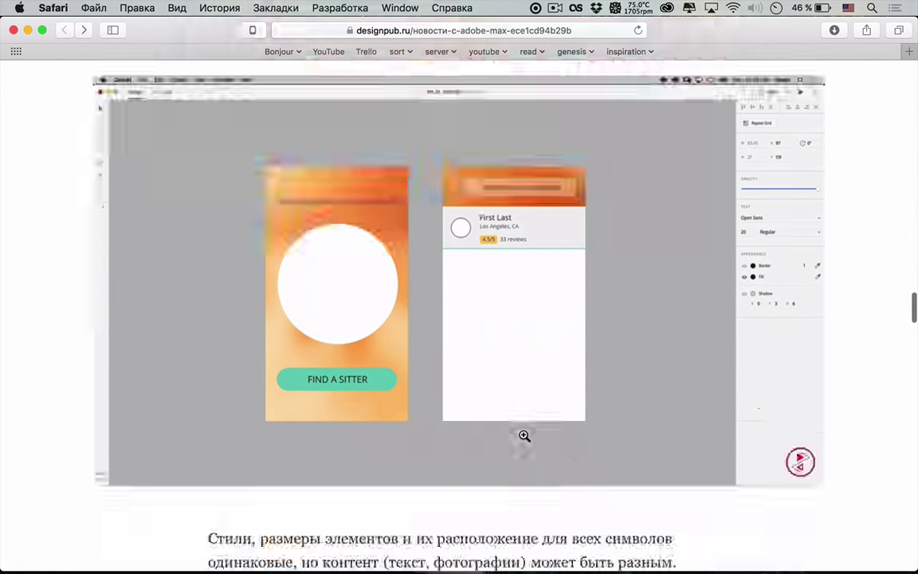
scroll(524, 436, down, 10)
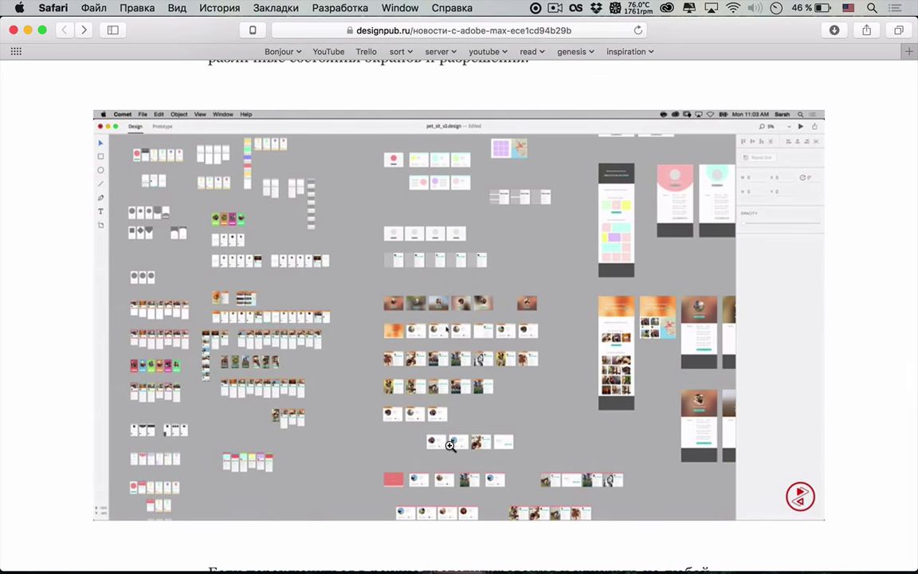
scroll(446, 443, down, 1)
scroll(461, 468, down, 6)
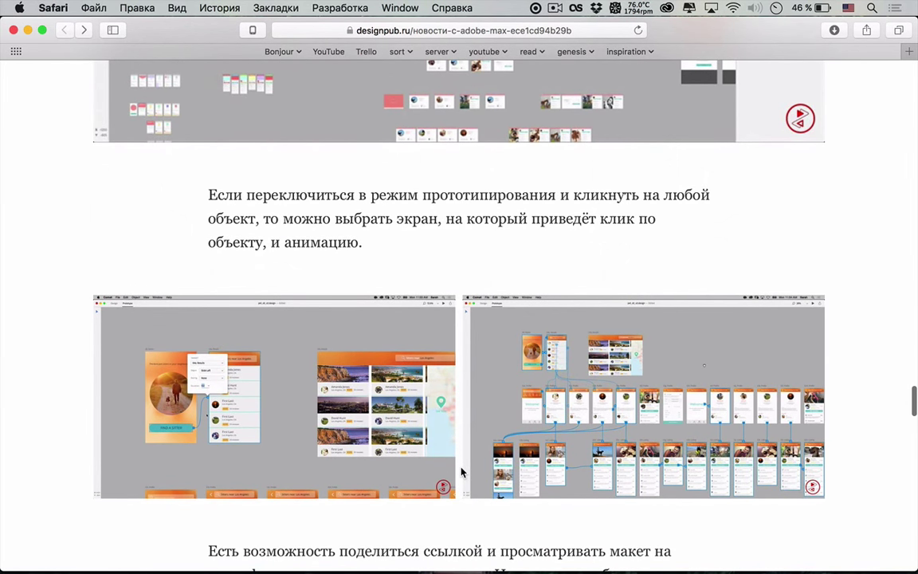
scroll(461, 473, down, 8)
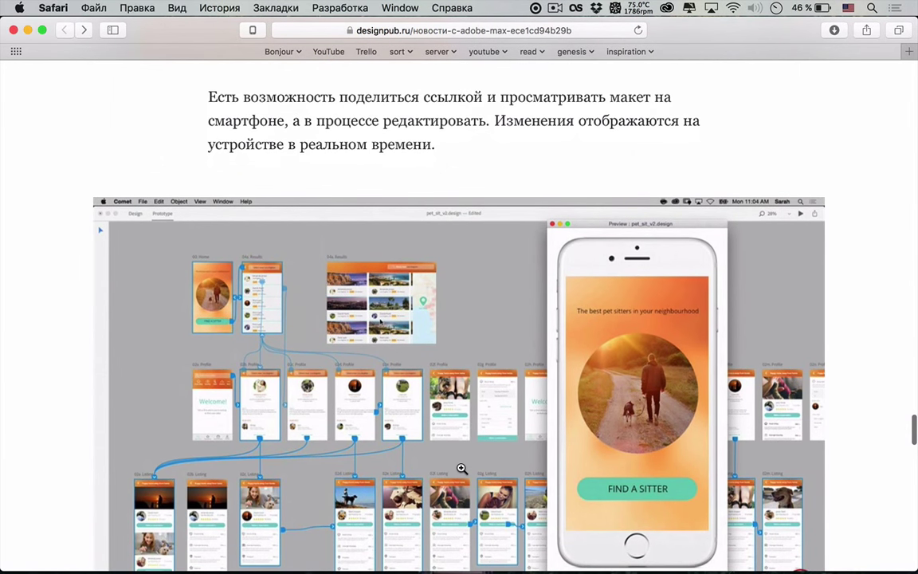
scroll(462, 469, down, 1)
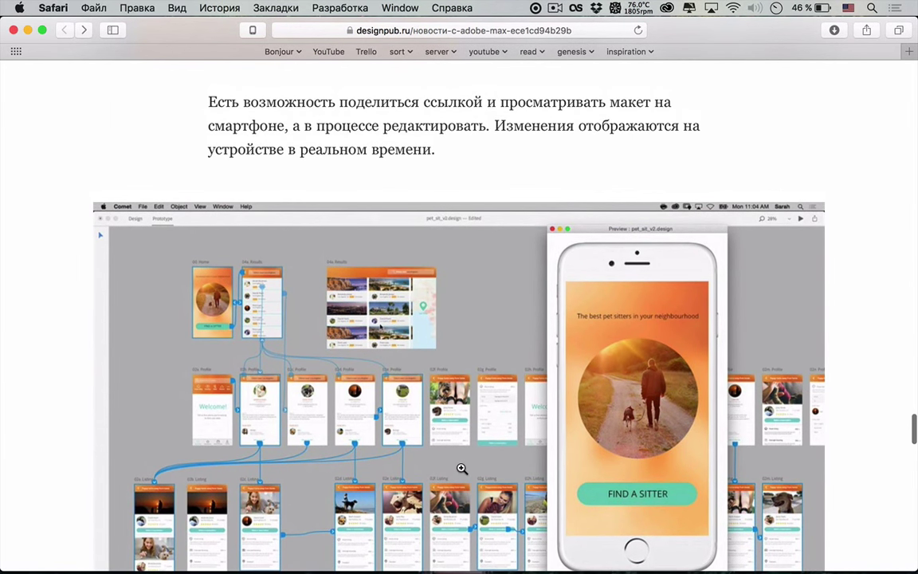
scroll(462, 469, down, 2)
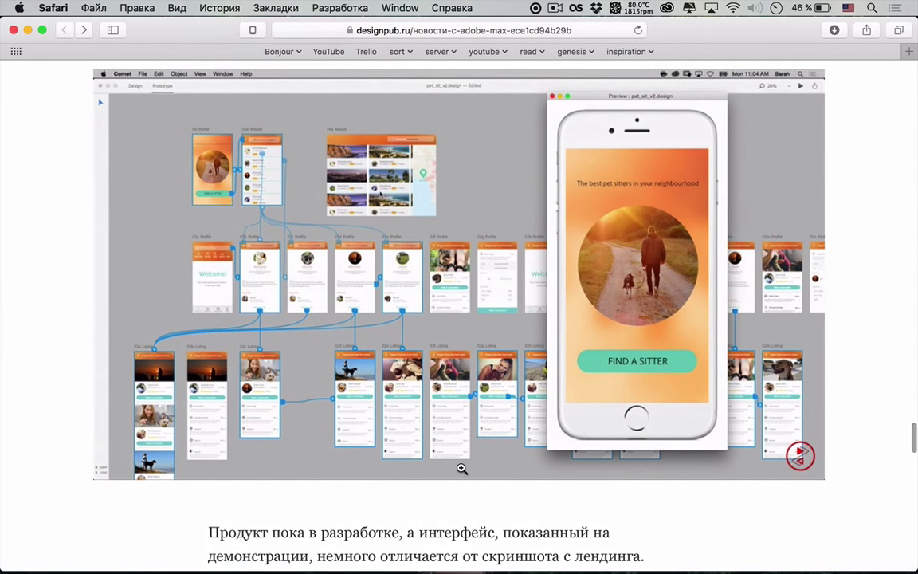
Read the article's closing notes on Comet's release and look over the embedded alpha demonstration, Design with Data and presentation videos.
scroll(462, 468, up, 1)
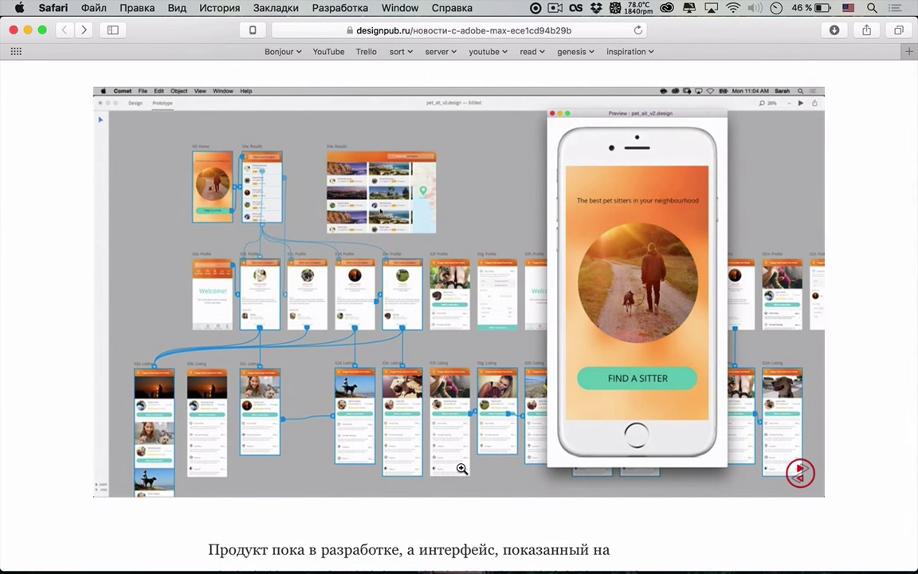
scroll(462, 469, down, 7)
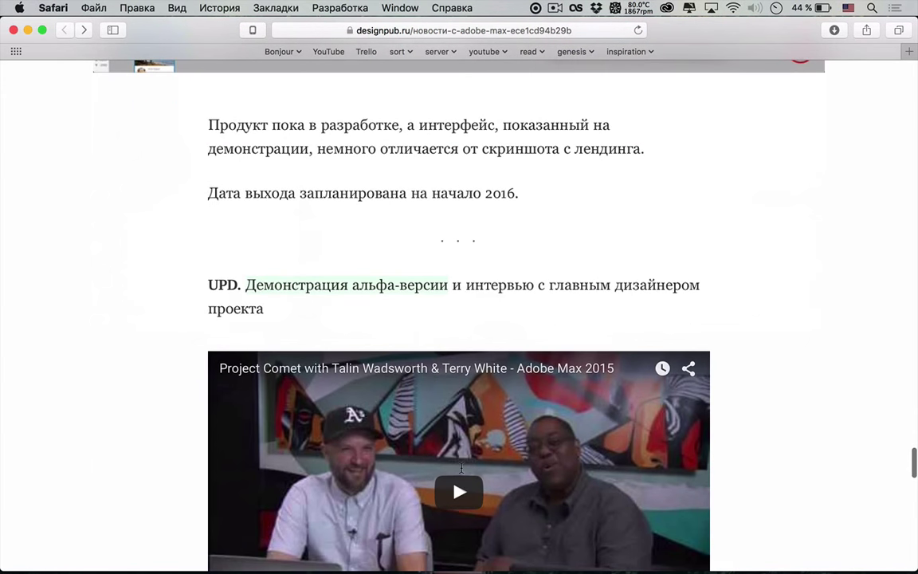
scroll(462, 474, down, 3)
scroll(462, 474, down, 5)
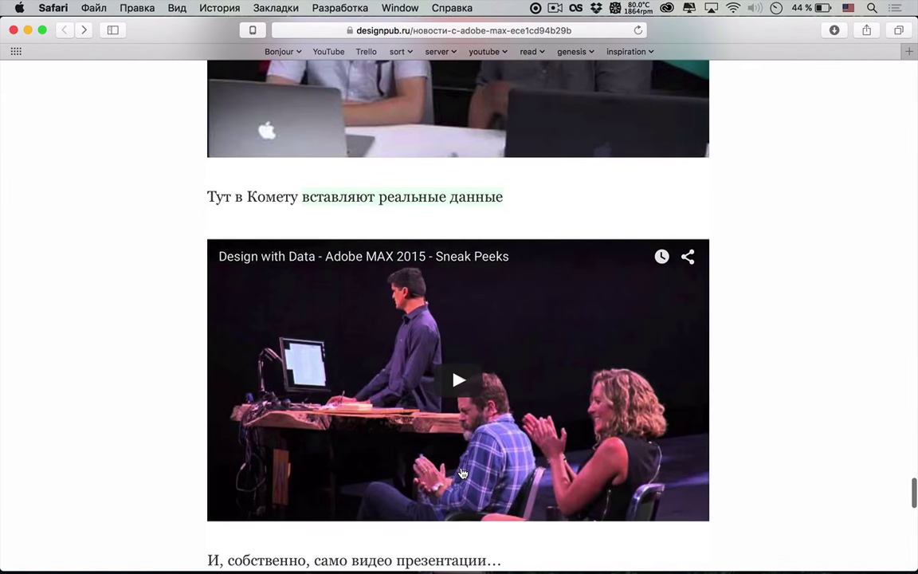
scroll(462, 473, up, 3)
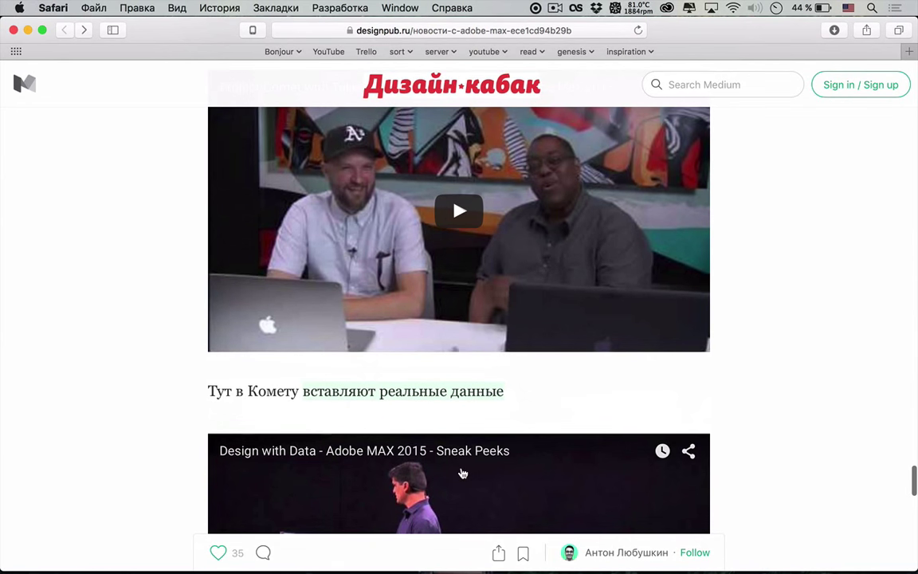
scroll(462, 473, up, 1)
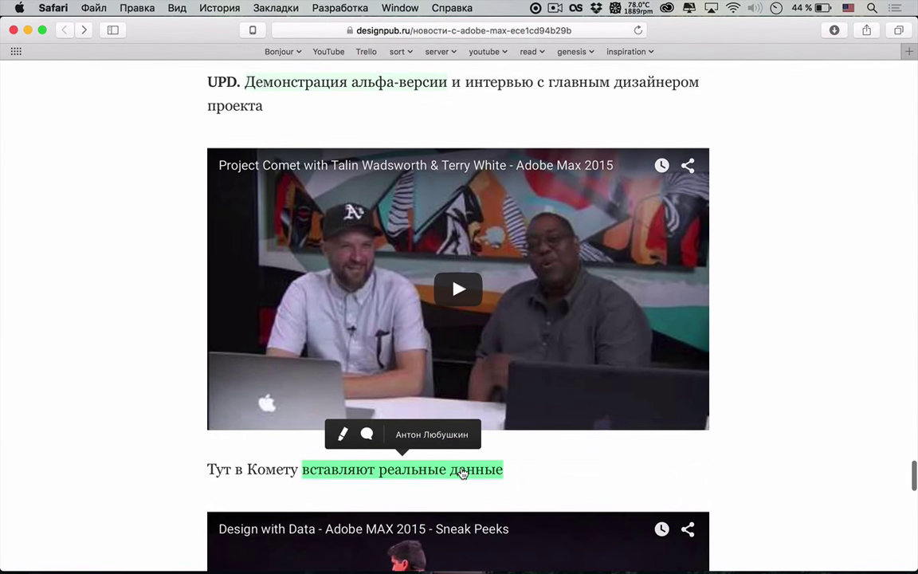
scroll(462, 474, down, 1)
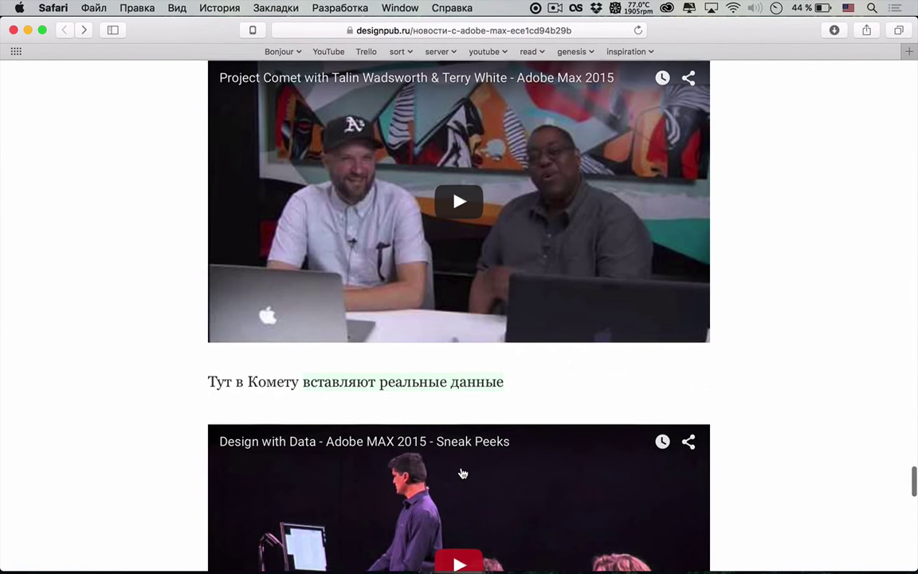
scroll(462, 473, down, 3)
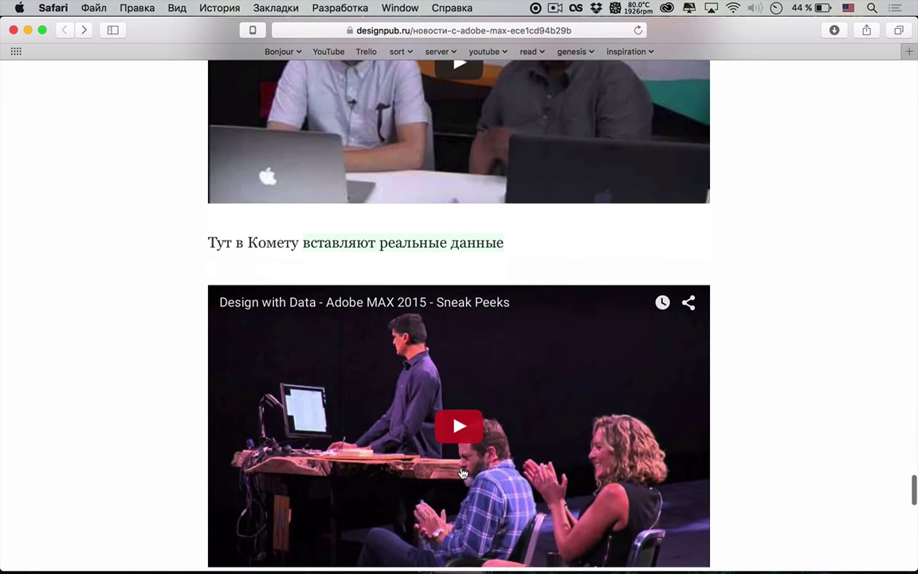
scroll(462, 473, down, 5)
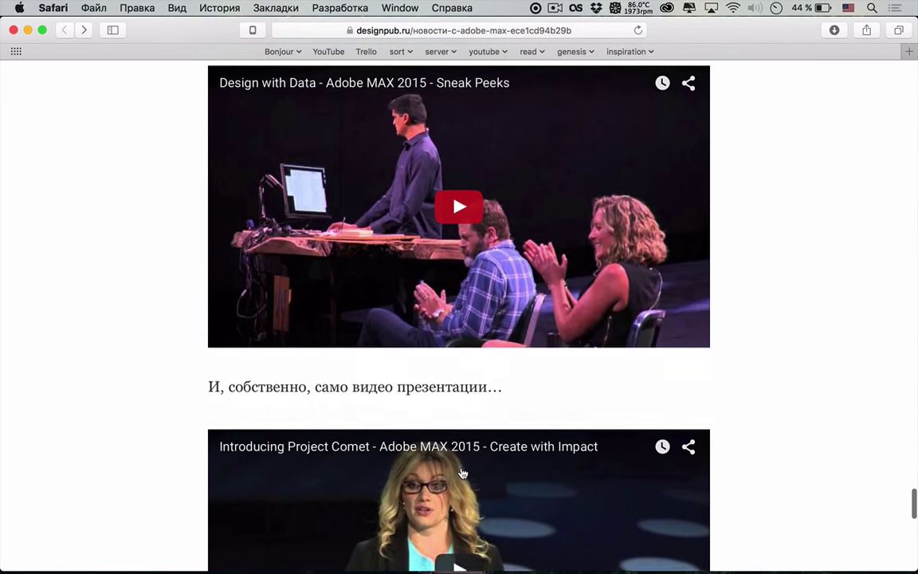
scroll(462, 474, up, 3)
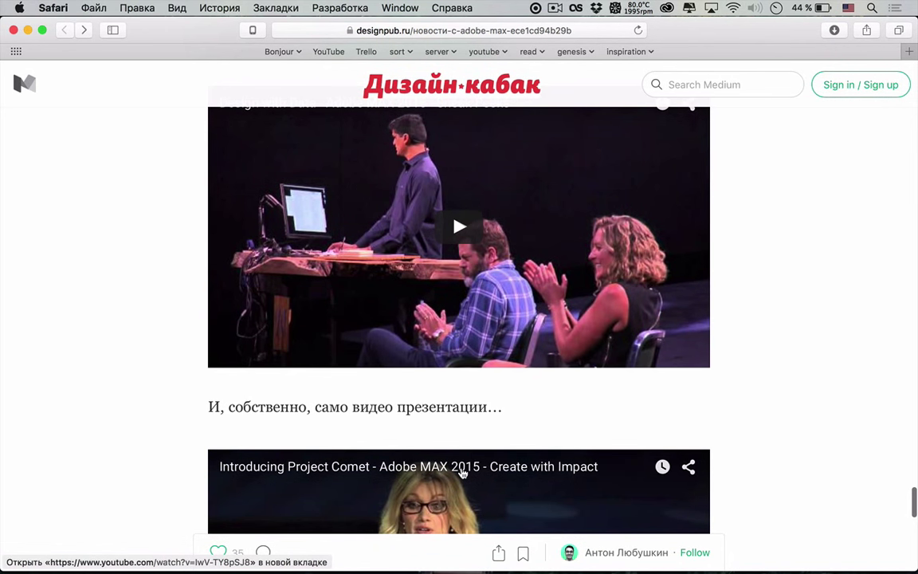
scroll(463, 473, down, 3)
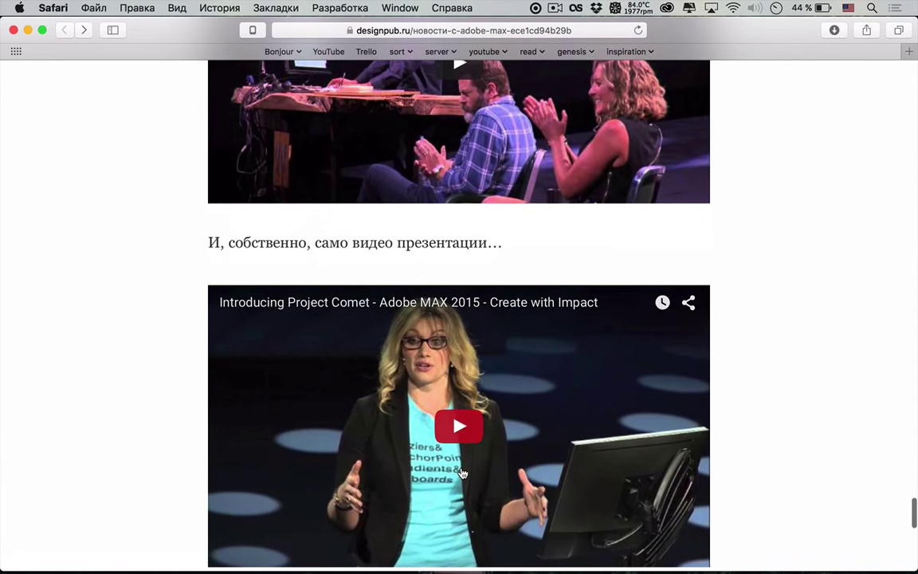
Start the embedded "Introducing Project Comet - Adobe MAX 2015 - Create with Impact" video and pause it.
click(461, 472)
scroll(462, 467, down, 1)
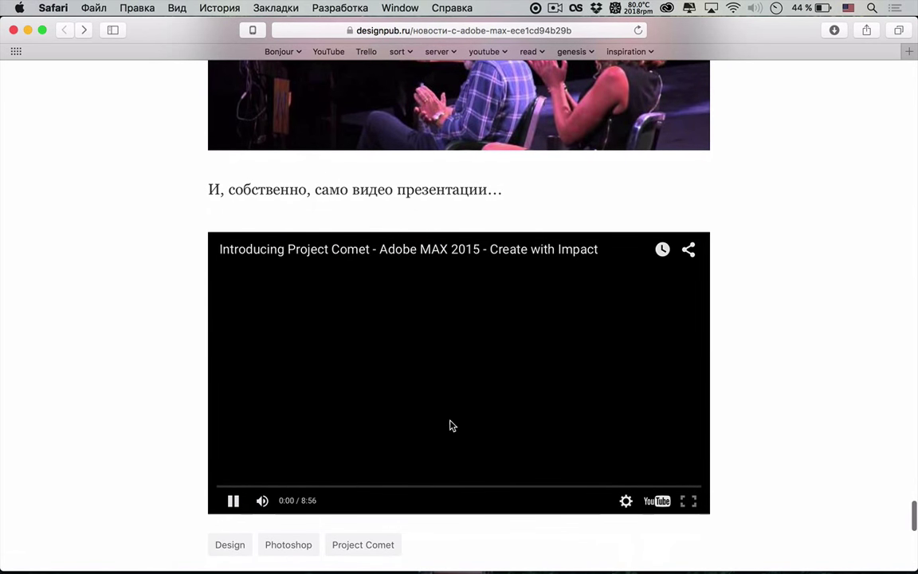
click(450, 425)
Look back over the article's videos up to its header image and close its tab in favour of WP Tavern's 10up article.
scroll(450, 425, up, 5)
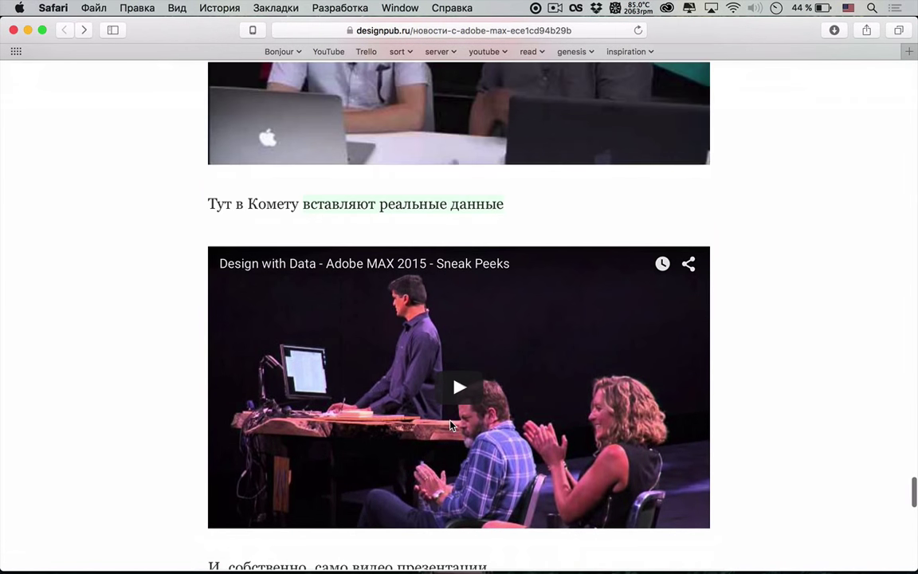
scroll(450, 425, down, 6)
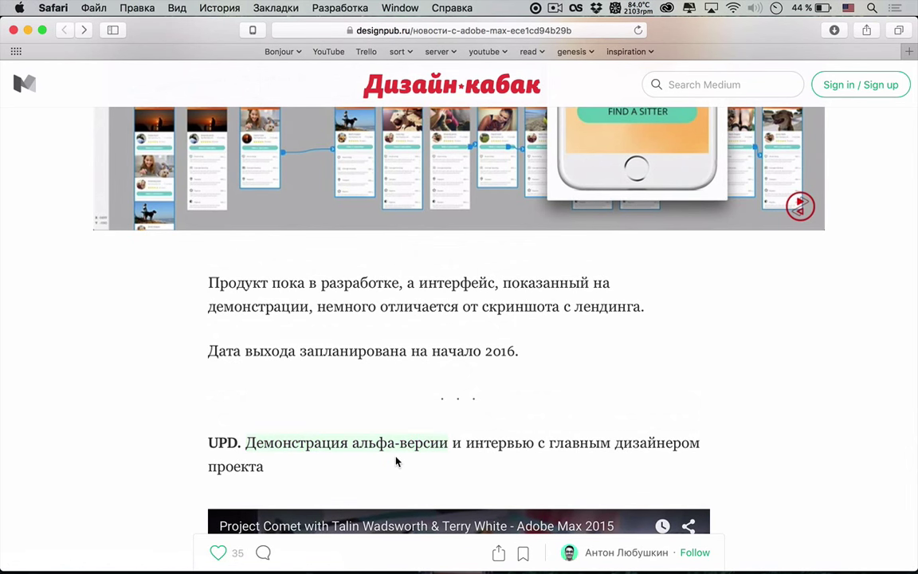
scroll(395, 486, down, 15)
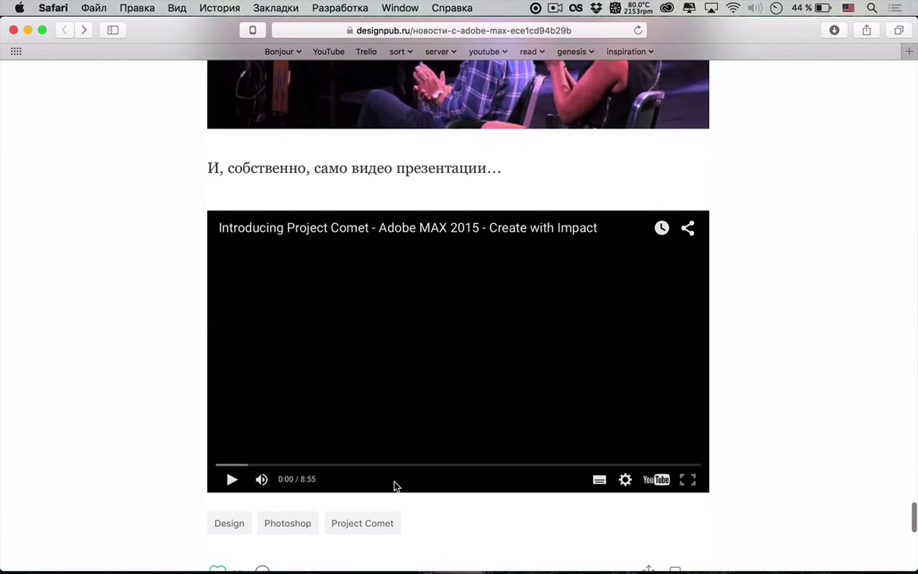
scroll(395, 485, up, 10)
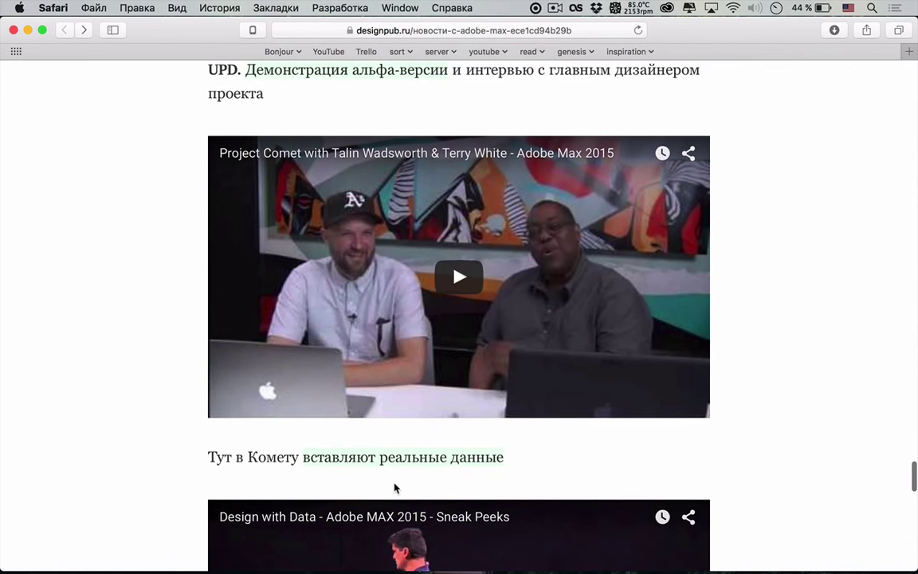
scroll(466, 441, up, 3)
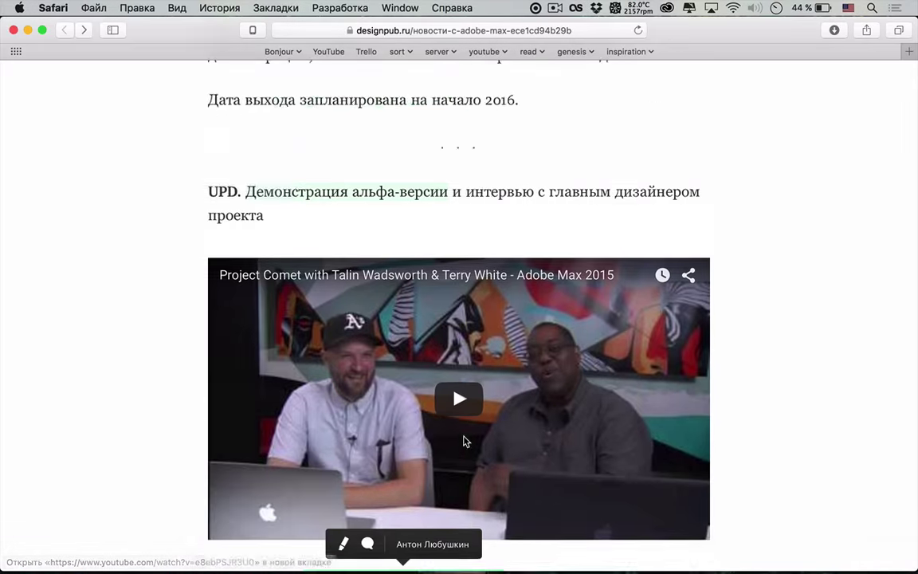
scroll(466, 441, up, 20)
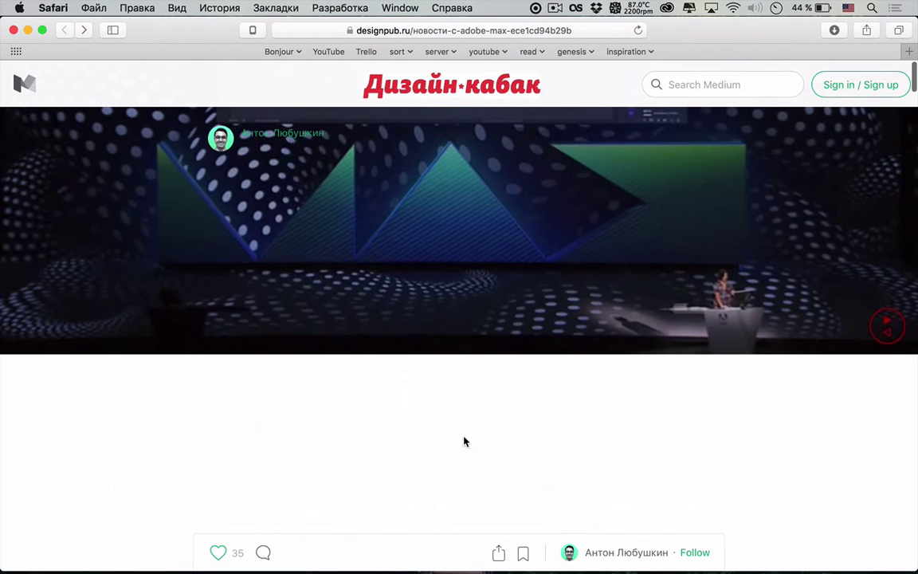
scroll(465, 441, up, 5)
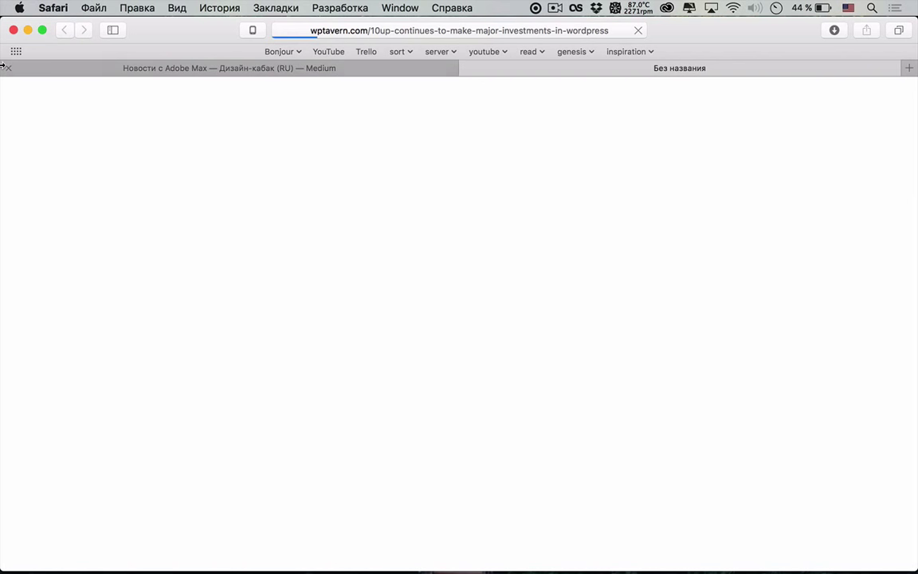
click(8, 68)
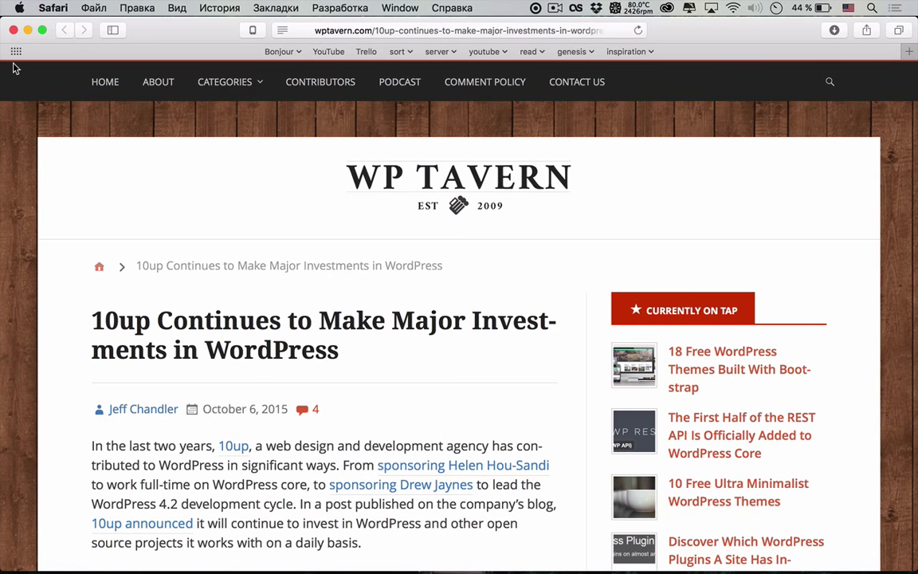
Open the 10up agency's site in a new tab, look through its featured projects and client logos, and close that tab.
super+click(235, 448)
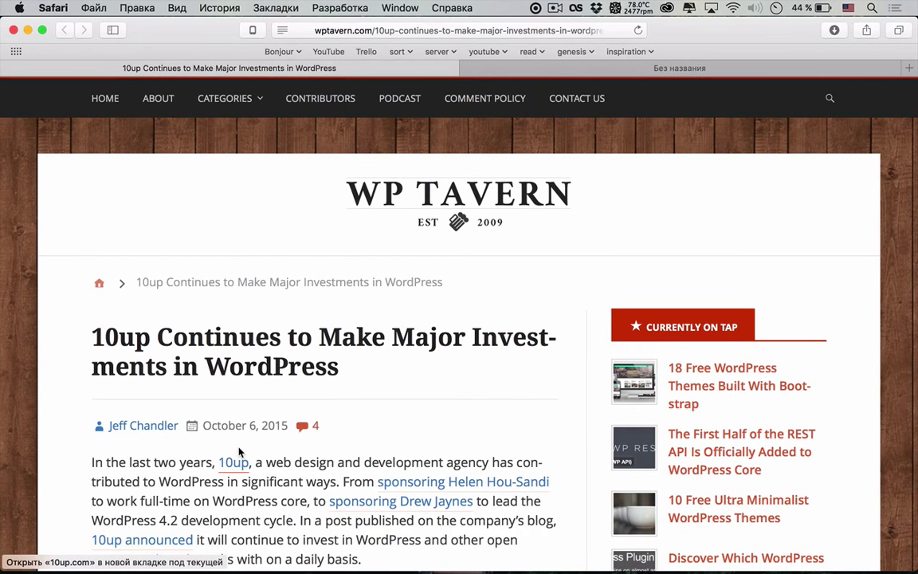
click(550, 69)
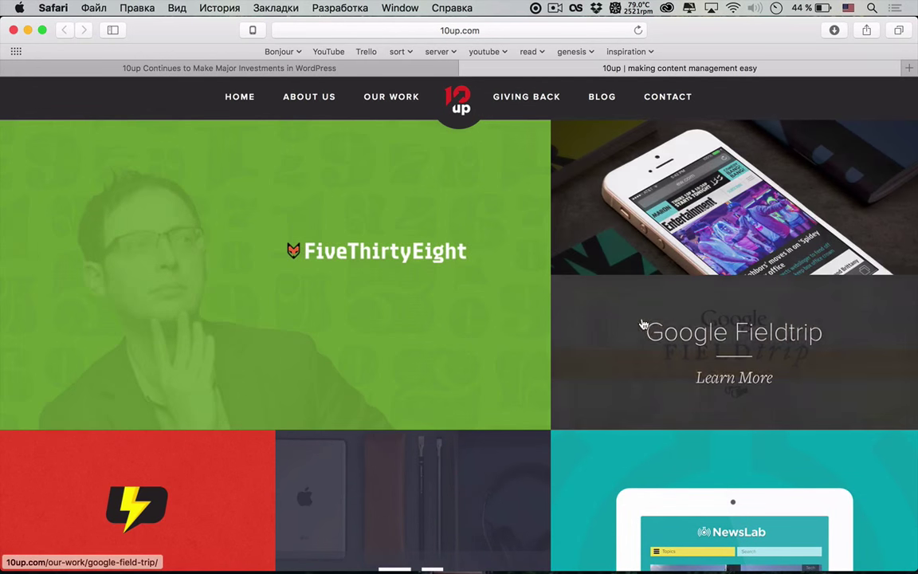
scroll(571, 373, down, 3)
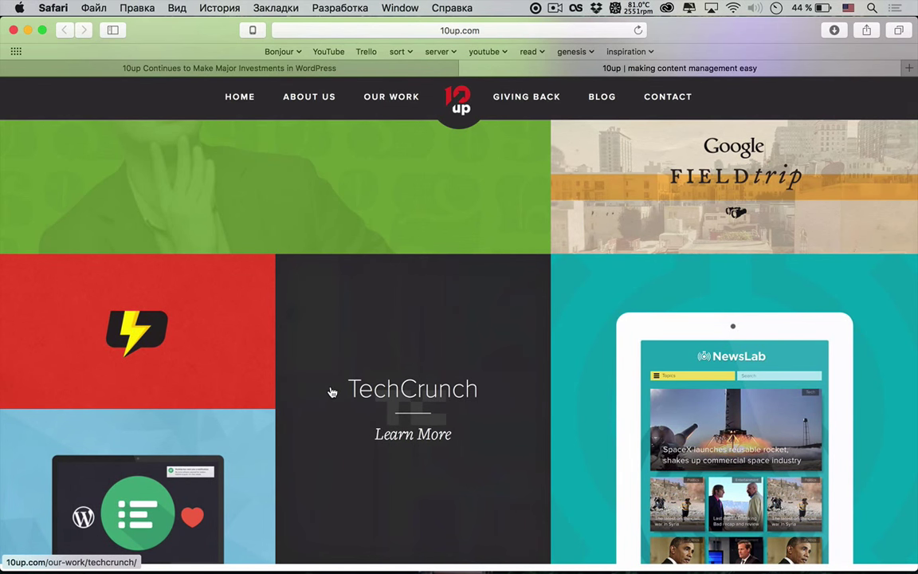
scroll(702, 446, down, 3)
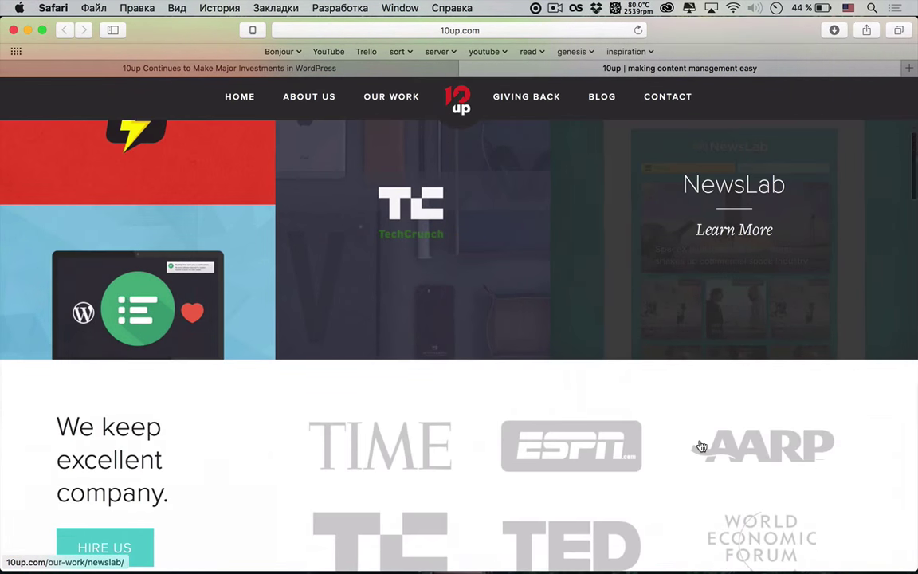
scroll(701, 446, down, 4)
scroll(459, 208, up, 1)
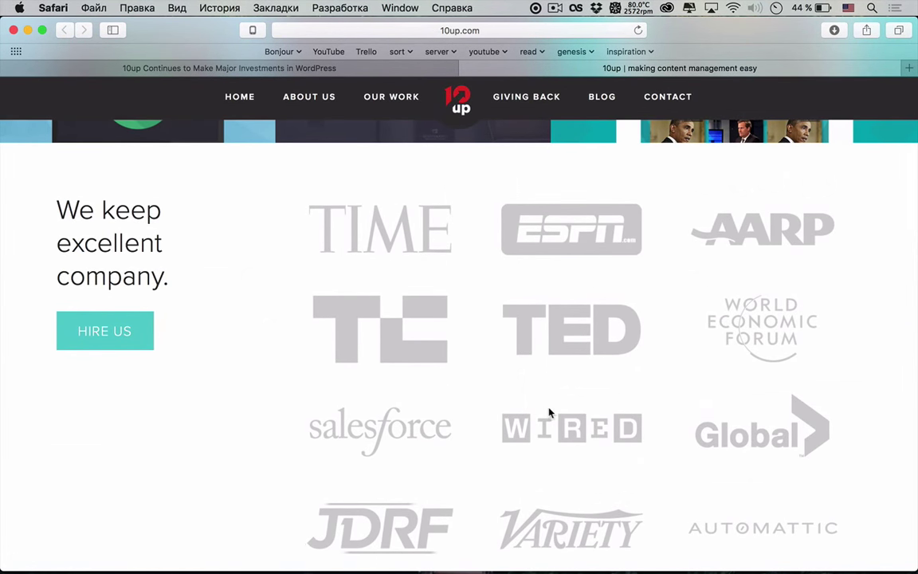
scroll(550, 415, down, 2)
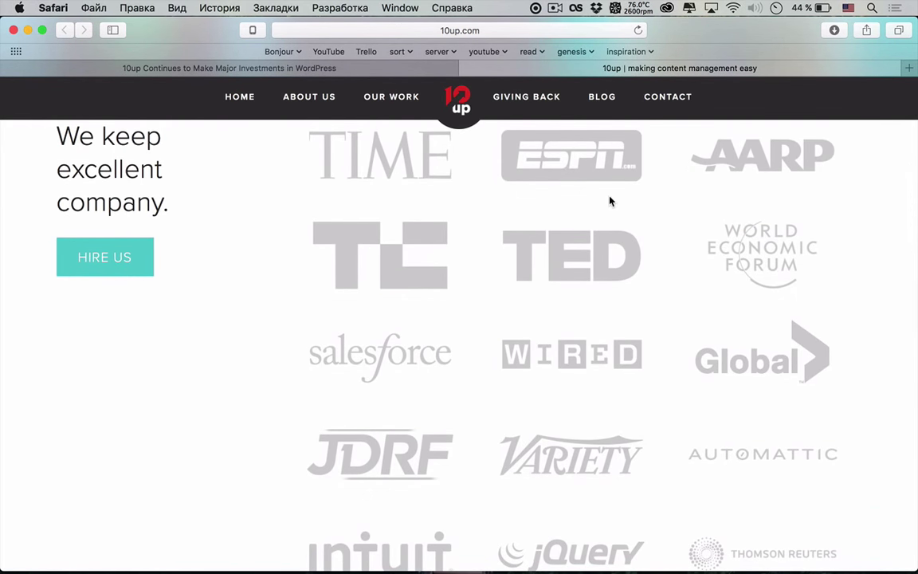
click(467, 68)
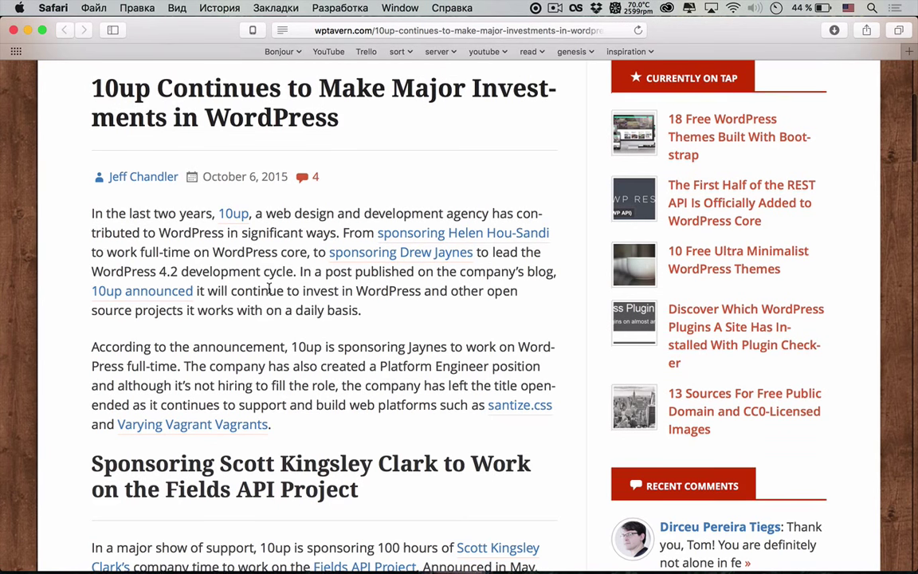
Read the WP Tavern article on 10up's WordPress investments, covering the Fields API sponsorship, open source quotes and conclusion, and return to its beginning.
scroll(269, 291, down, 5)
scroll(269, 291, down, 3)
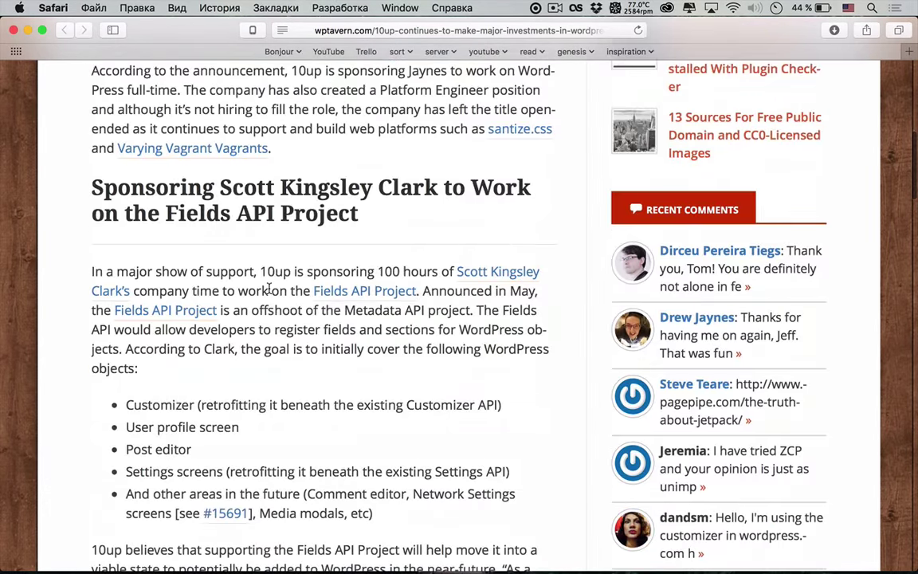
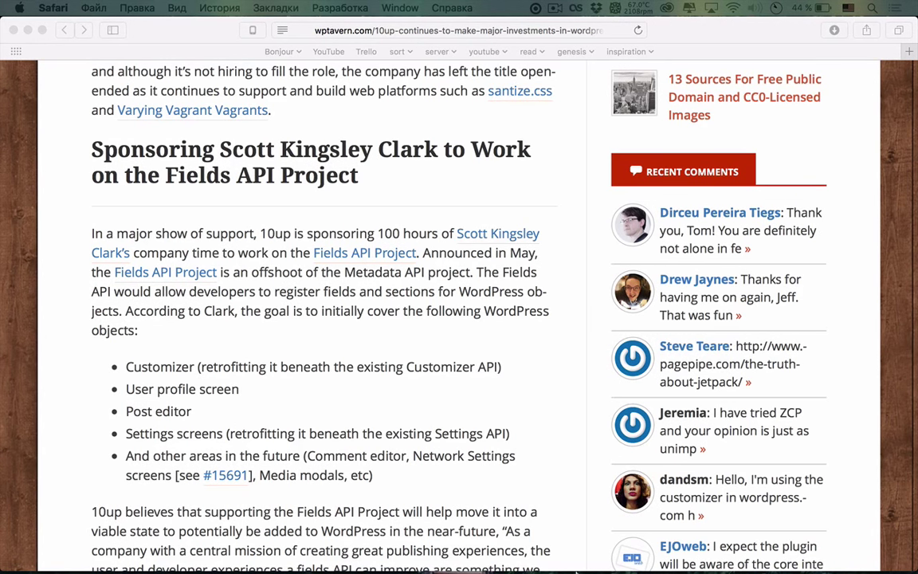
click(247, 337)
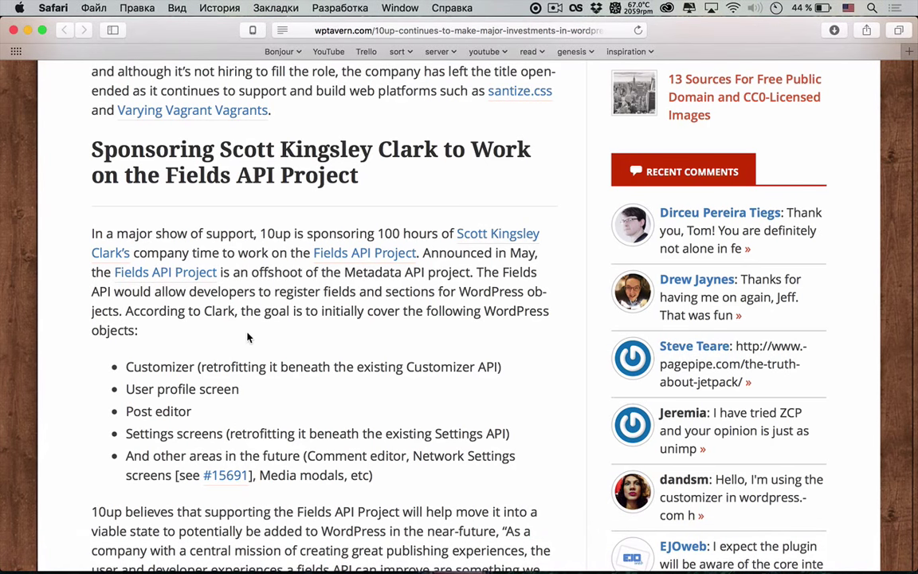
scroll(247, 337, down, 3)
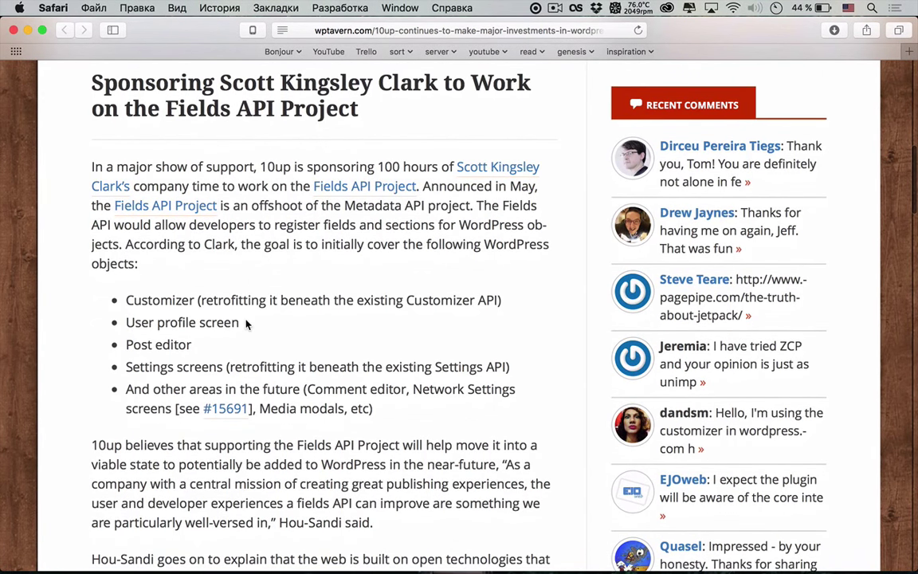
scroll(246, 323, down, 5)
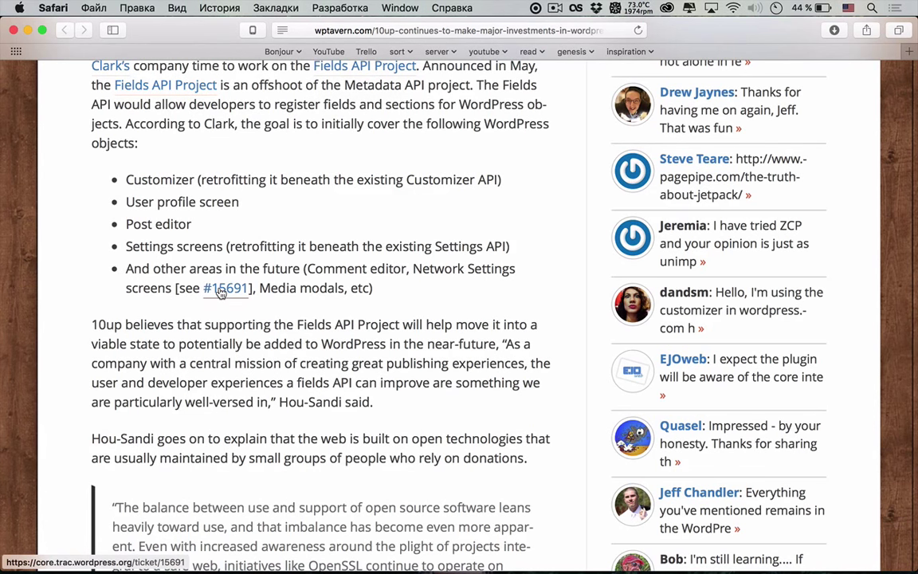
scroll(221, 292, down, 10)
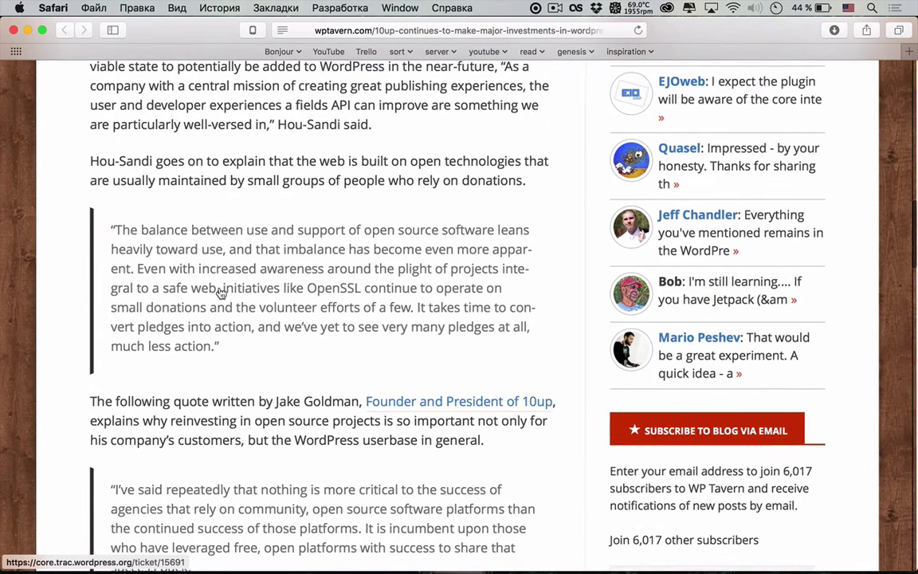
scroll(220, 288, down, 3)
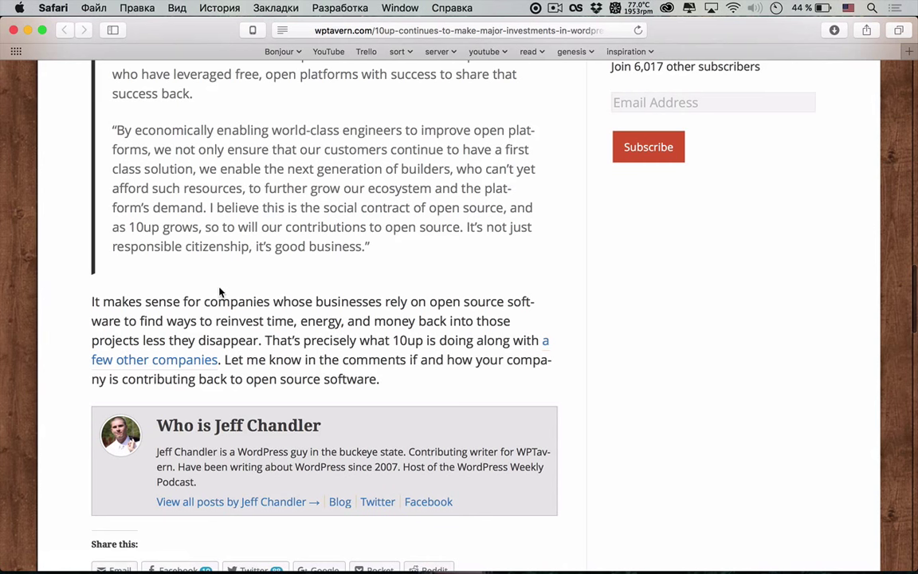
scroll(220, 291, up, 1)
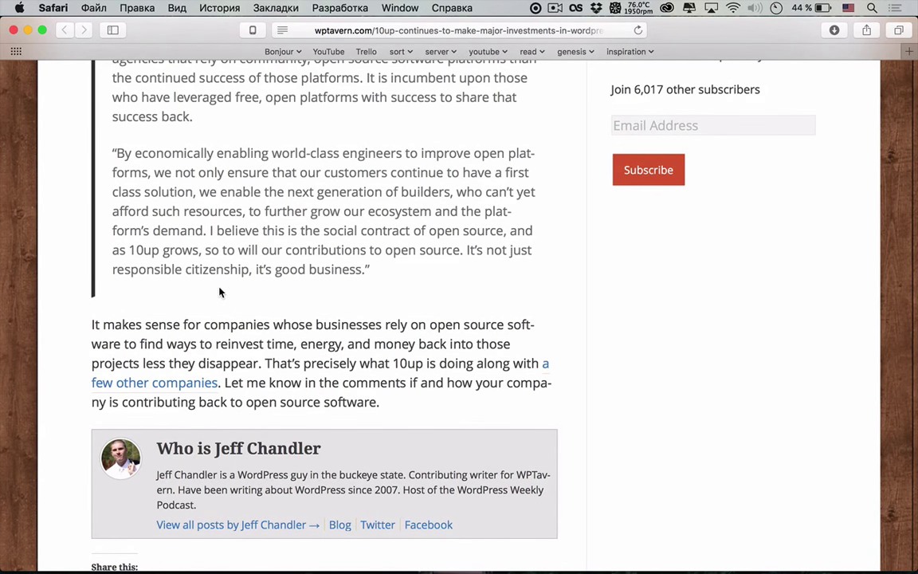
scroll(220, 292, up, 20)
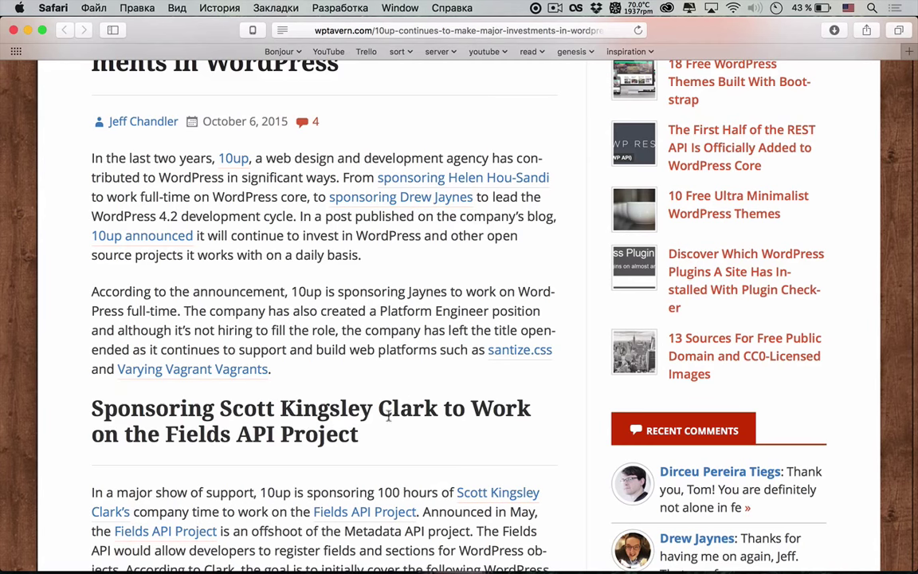
Open WP Tavern's article "How to Favorite Themes on the WordPress Theme Directory" and look over its introduction and heart-icon screenshot.
scroll(351, 463, down, 5)
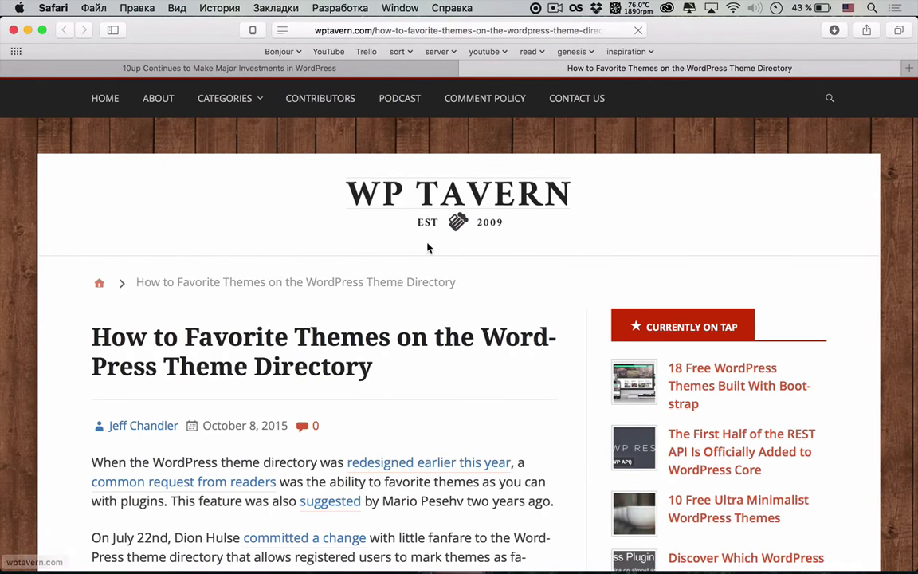
scroll(437, 127, down, 5)
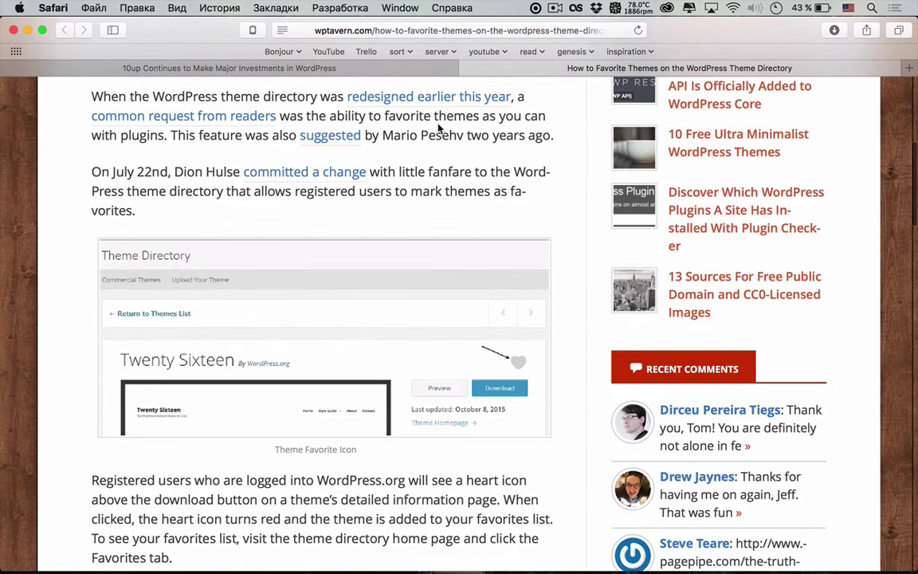
scroll(437, 127, up, 3)
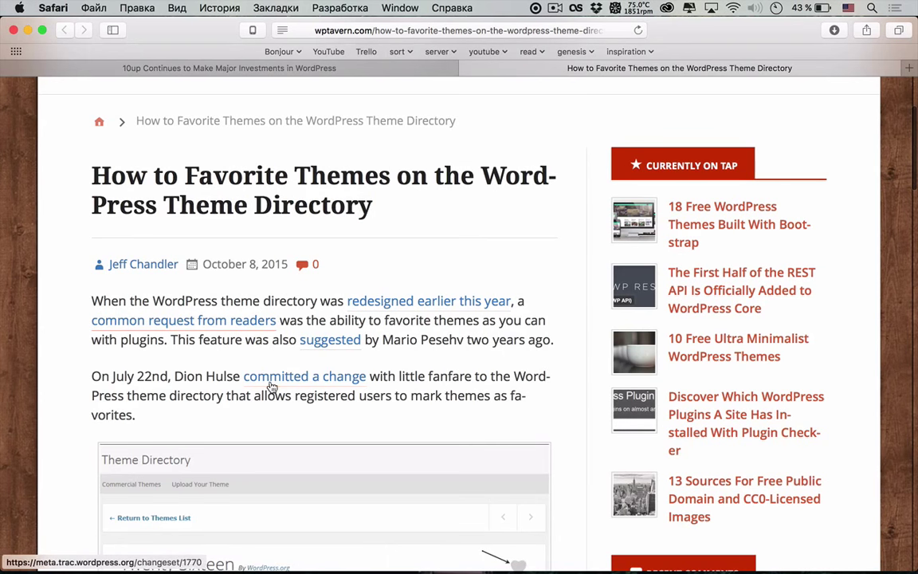
Open wordpress.org in a new tab and go to its Plugin Directory.
key(super+t)
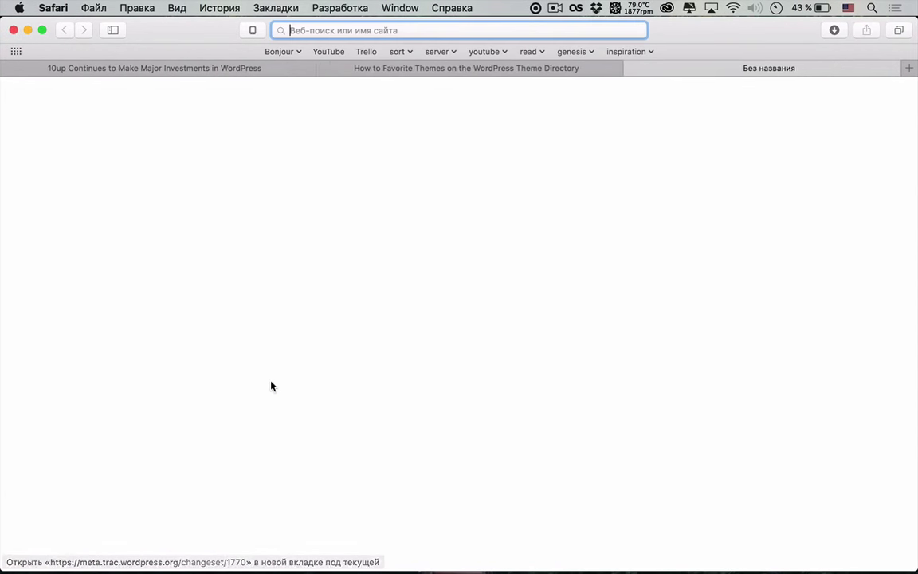
text(wordpress.org)
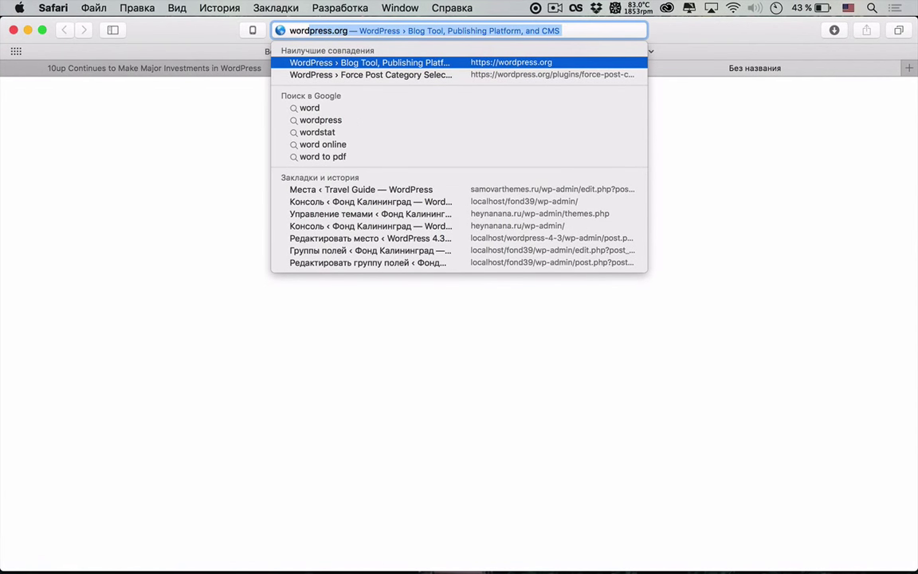
key(Return)
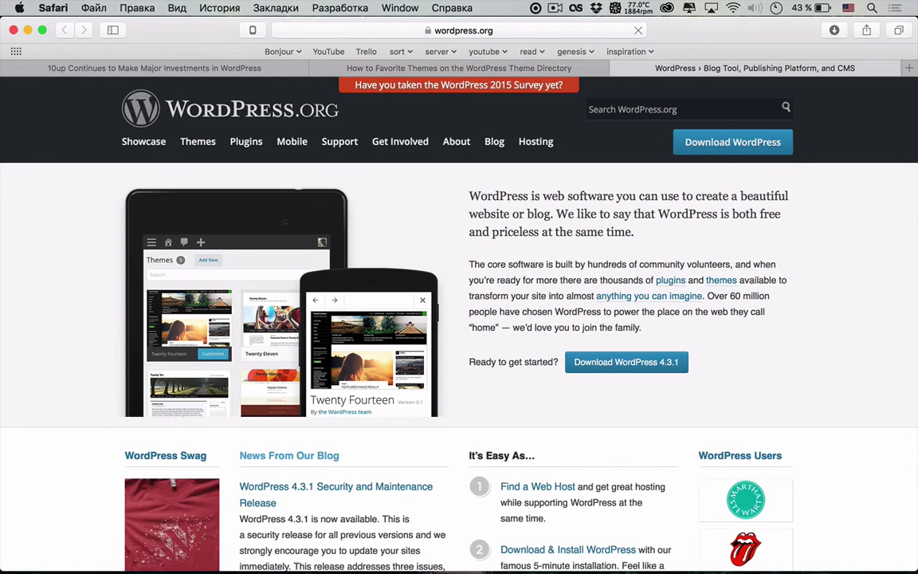
click(246, 141)
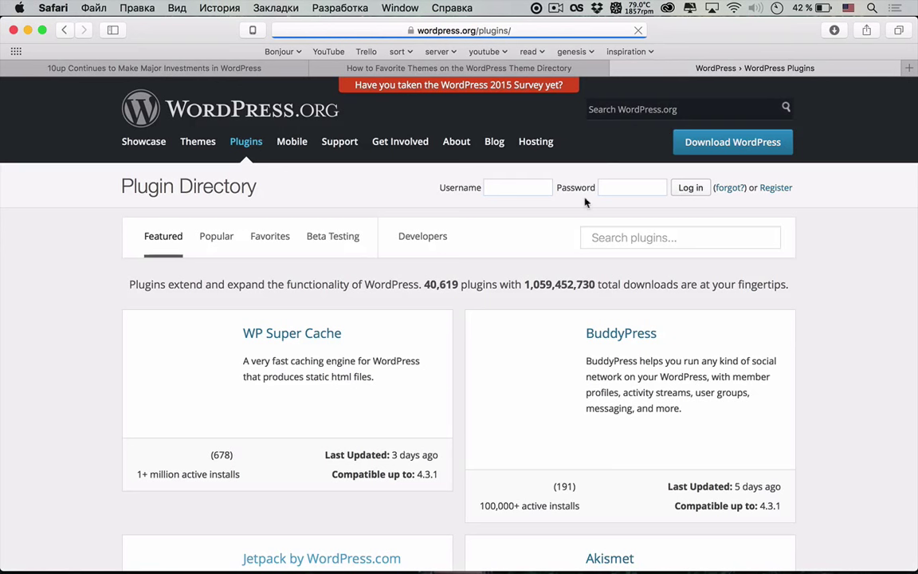
click(687, 189)
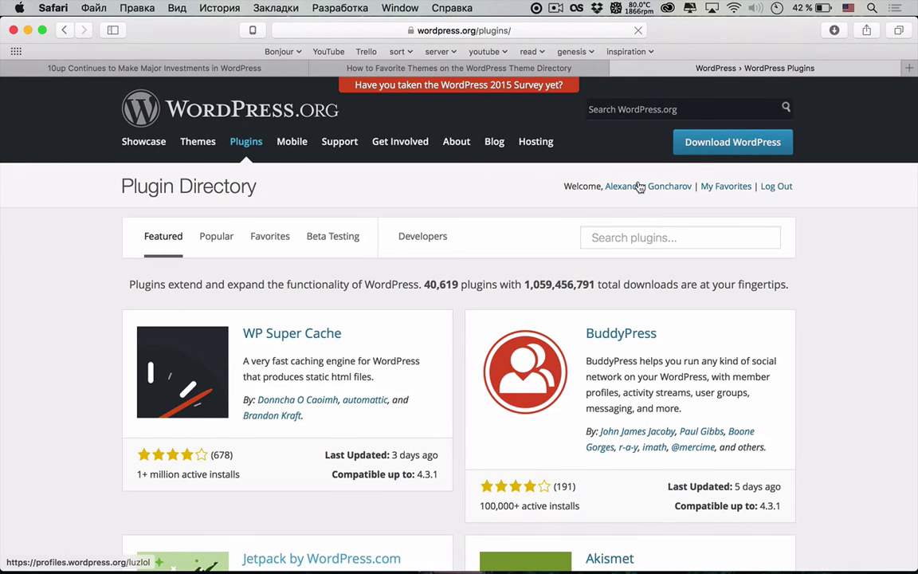
Open the WP Super Cache plugin's page and look at its description and favorite option.
scroll(638, 185, down, 2)
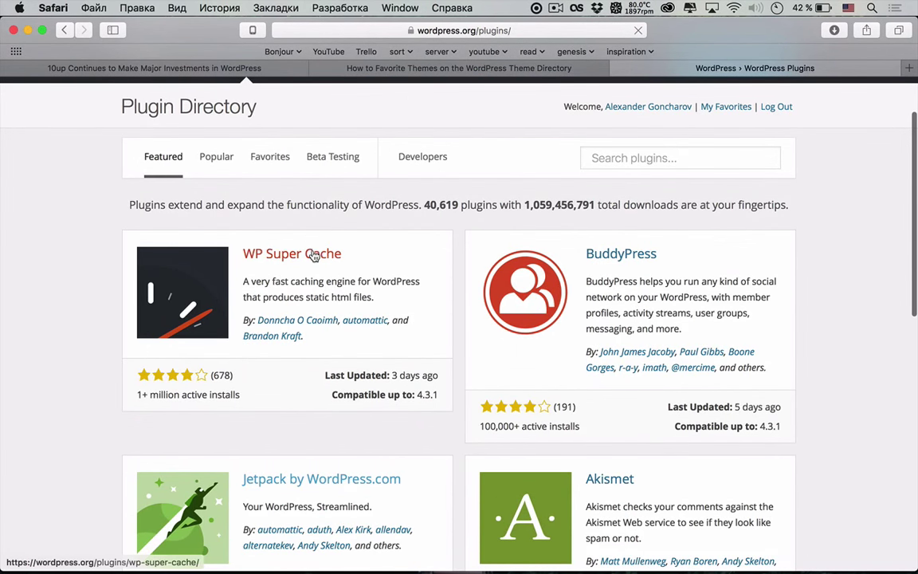
click(314, 254)
scroll(281, 230, down, 3)
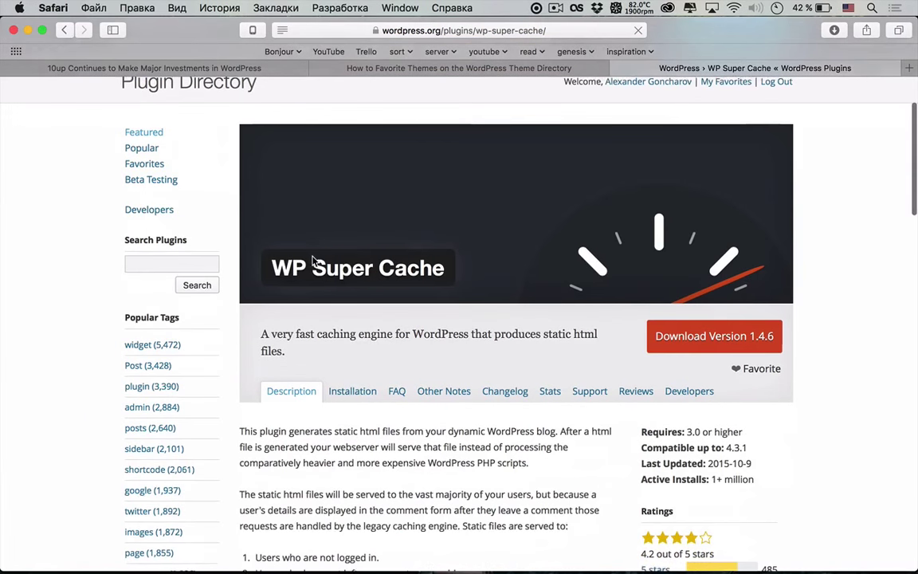
scroll(453, 213, up, 3)
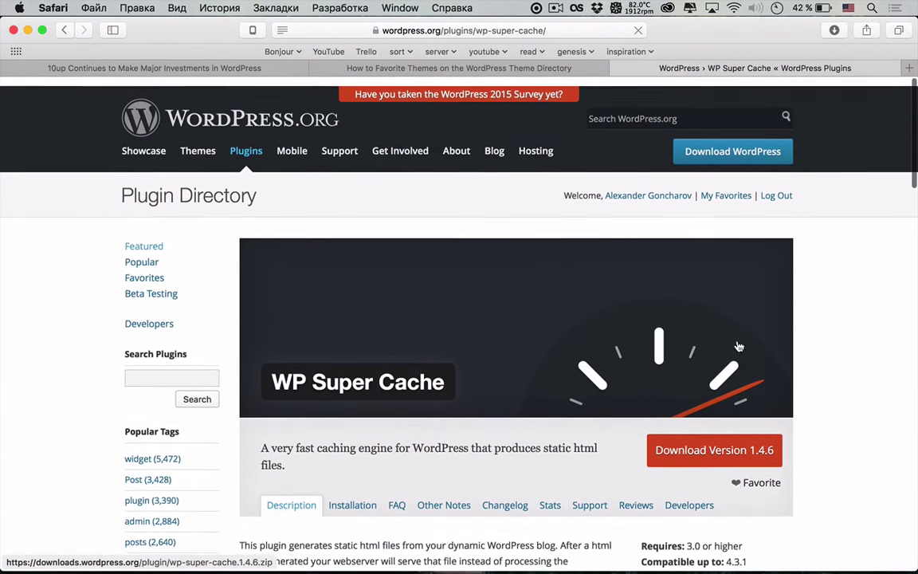
Search the Plugin Directory for "w3 total" and open the W3 Total Cache plugin's page.
click(127, 369)
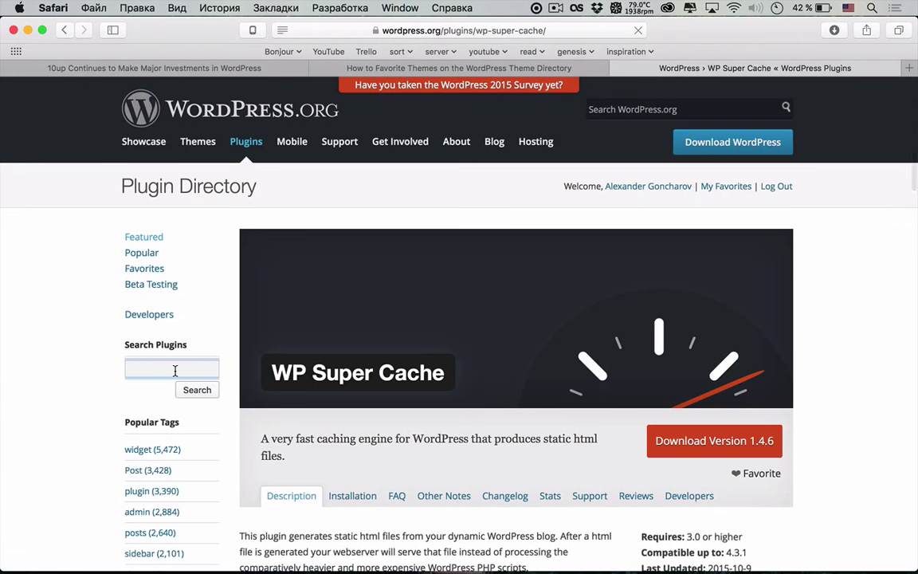
text(w3 totl)
key(Return)
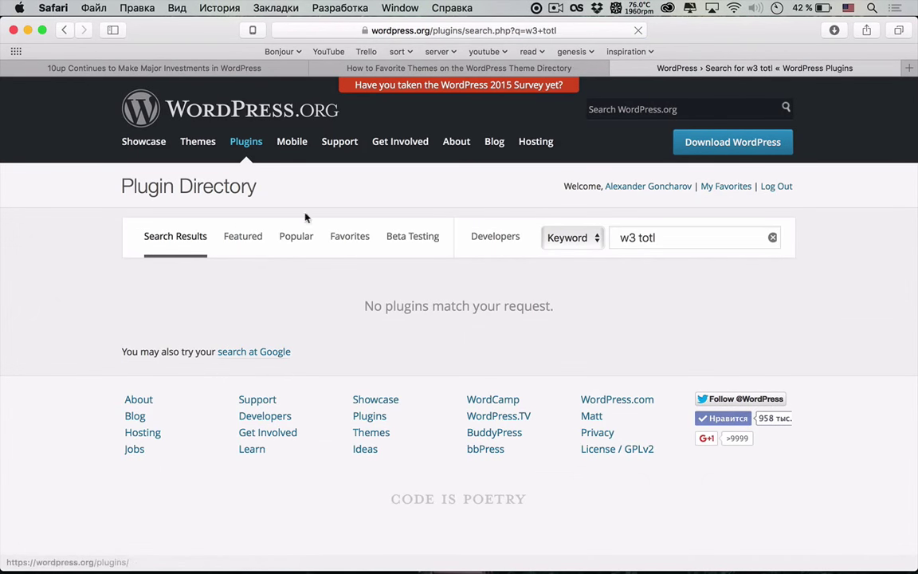
click(652, 237)
key(BackSpace)
text(al)
key(Return)
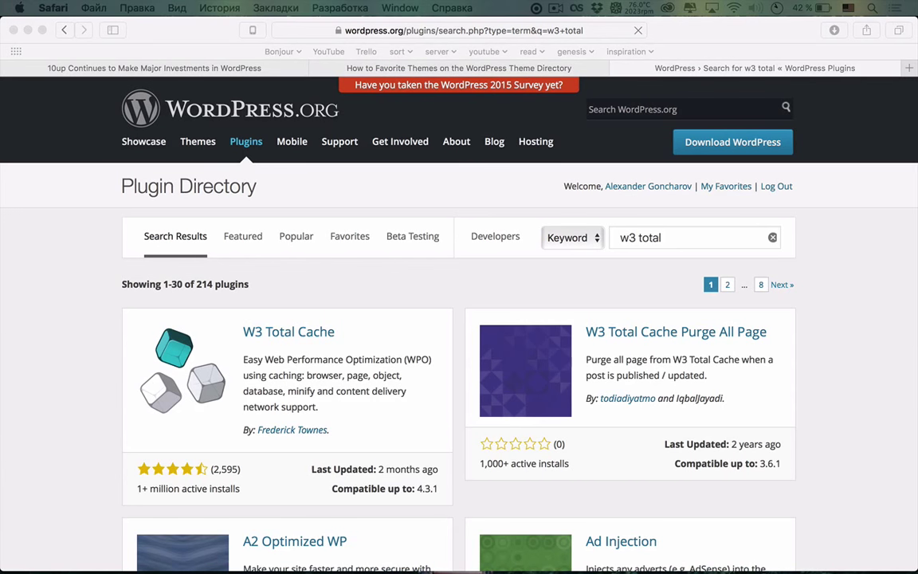
click(311, 332)
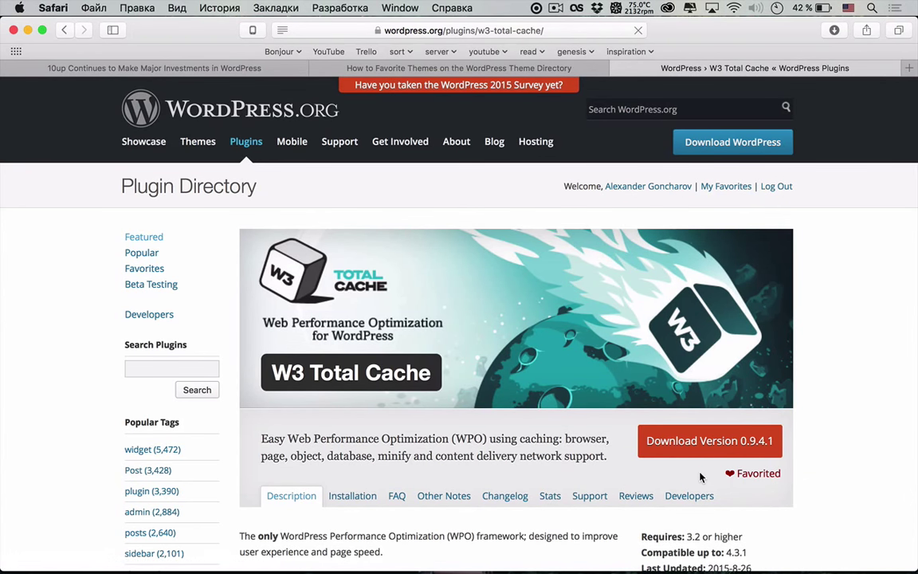
Go to the Theme Directory, glance through the featured themes and search for "twenty fifteen".
click(201, 141)
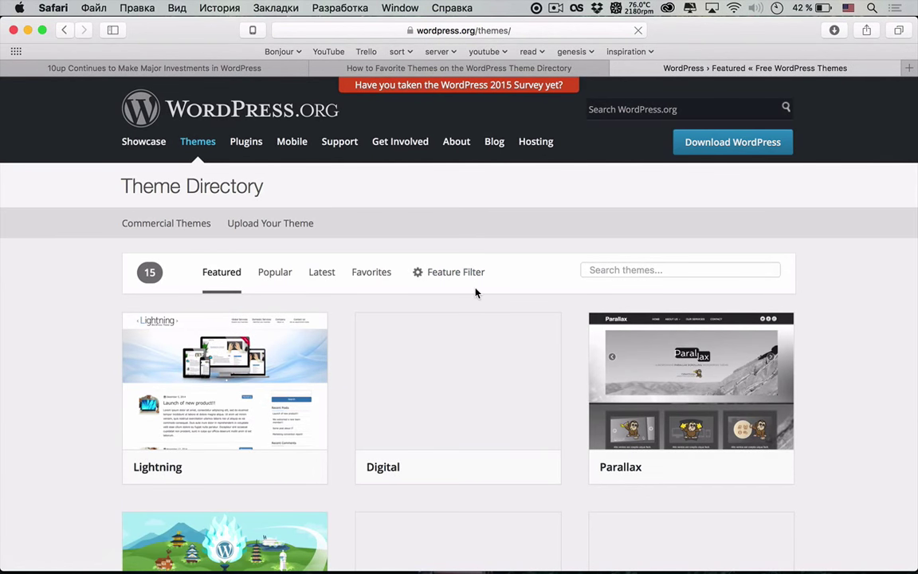
mouse_move(510, 387)
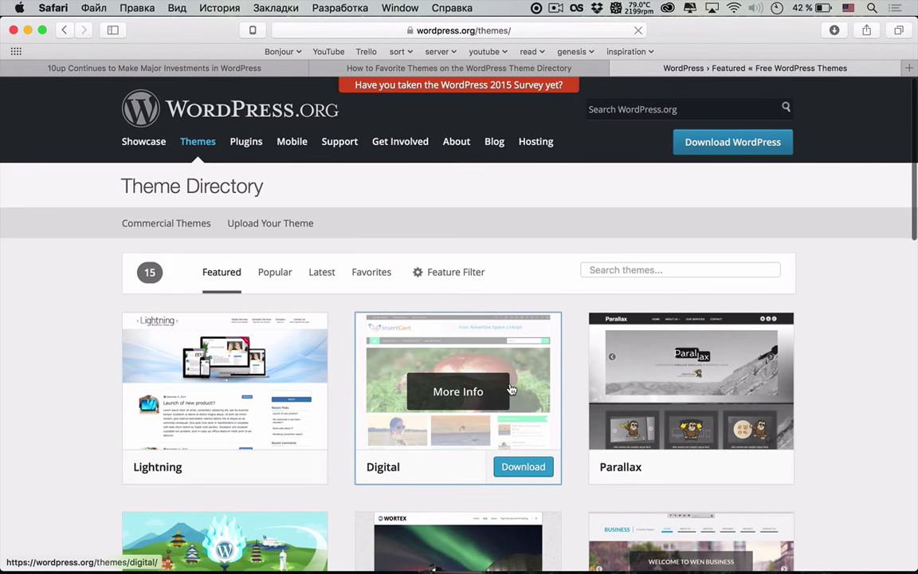
scroll(511, 388, down, 5)
scroll(511, 388, up, 6)
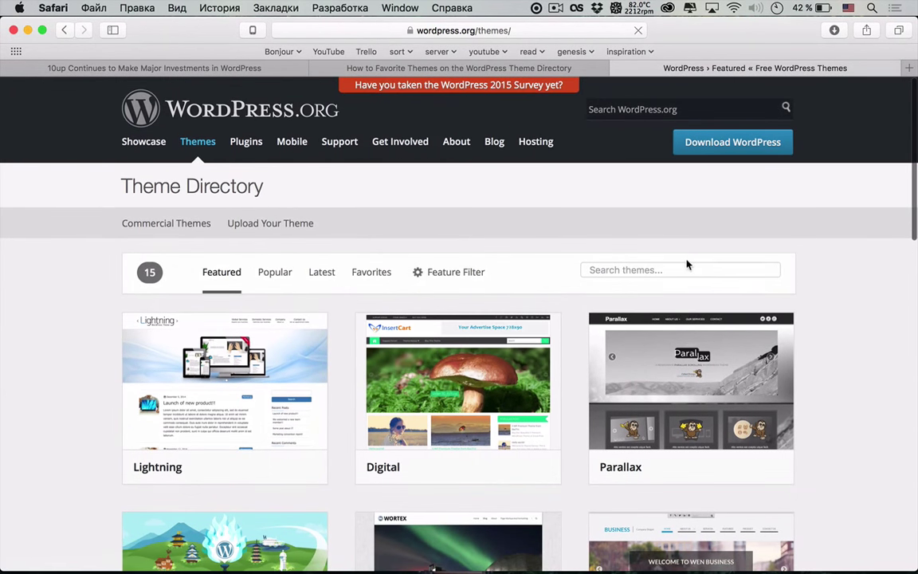
click(678, 263)
text(tw)
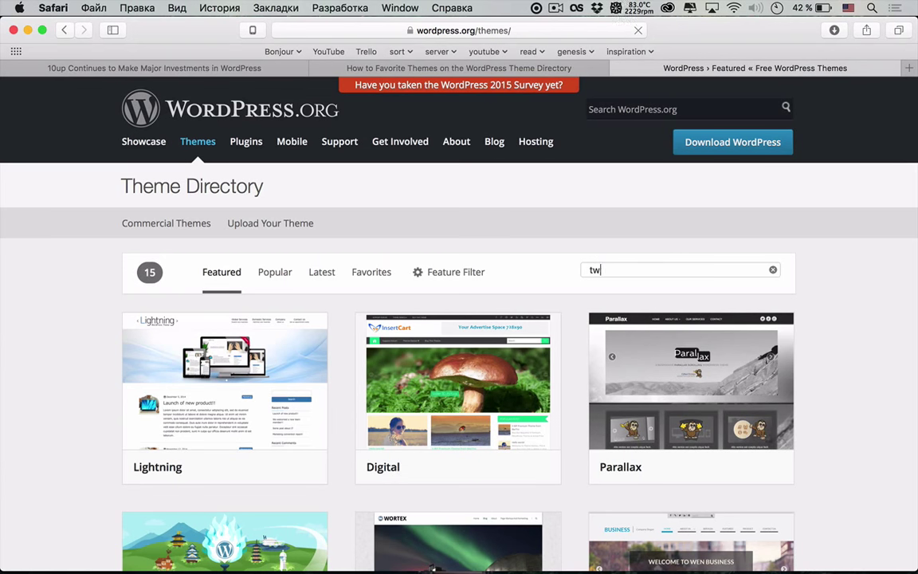
text(enty fifteen)
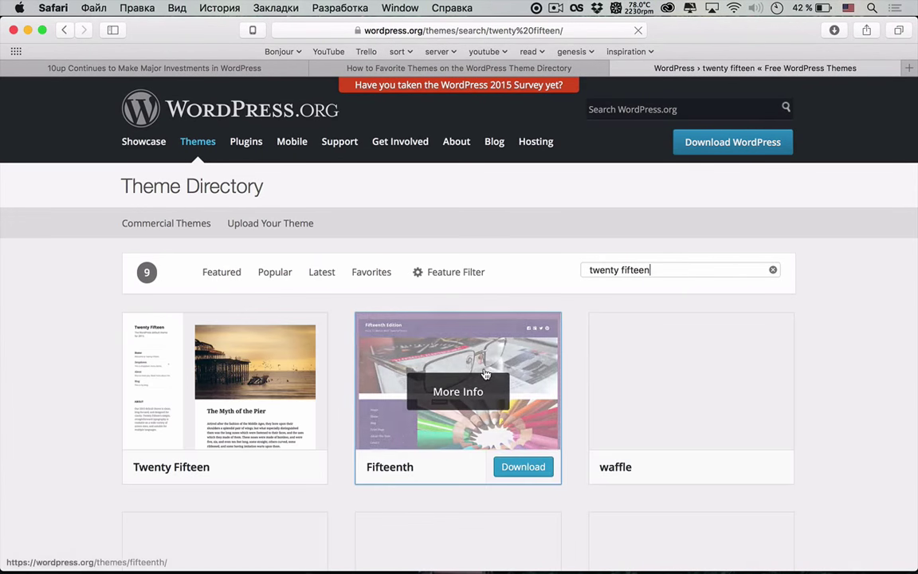
Open the Twenty Fifteen theme's page and mark the theme as a favorite.
scroll(396, 365, down, 2)
click(239, 325)
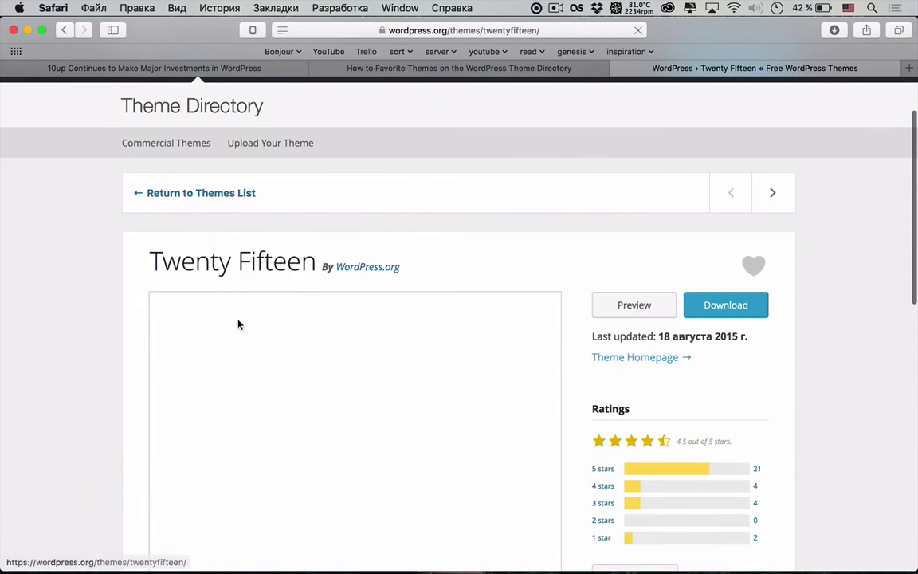
click(754, 268)
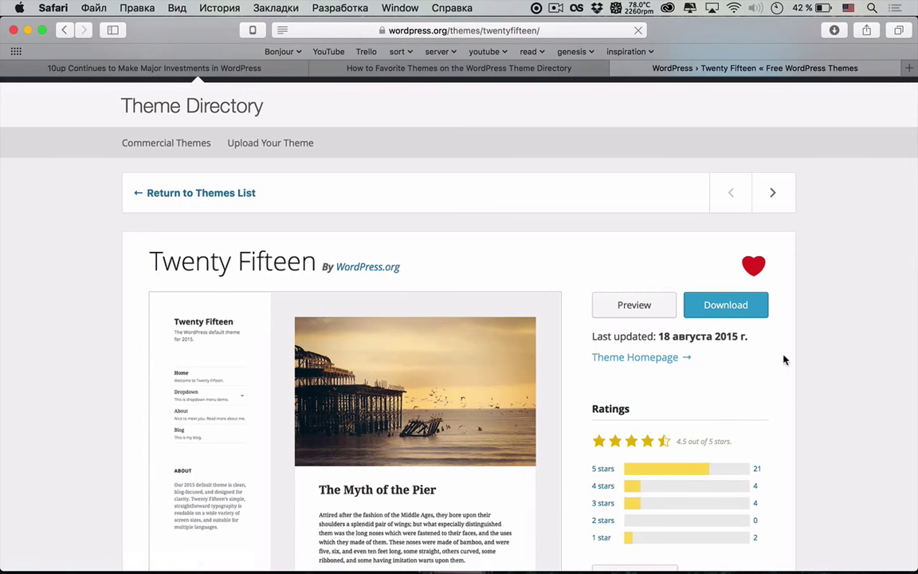
scroll(779, 337, down, 3)
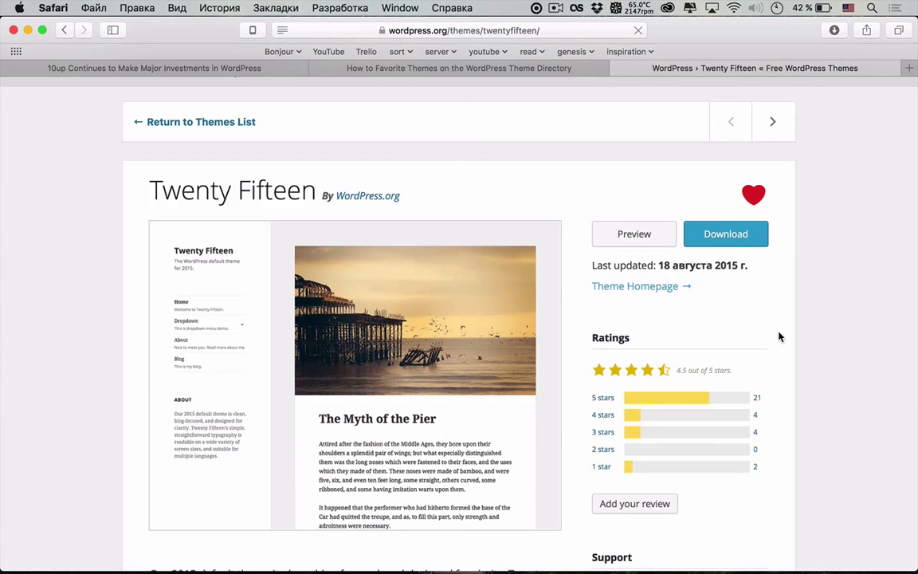
scroll(779, 337, up, 5)
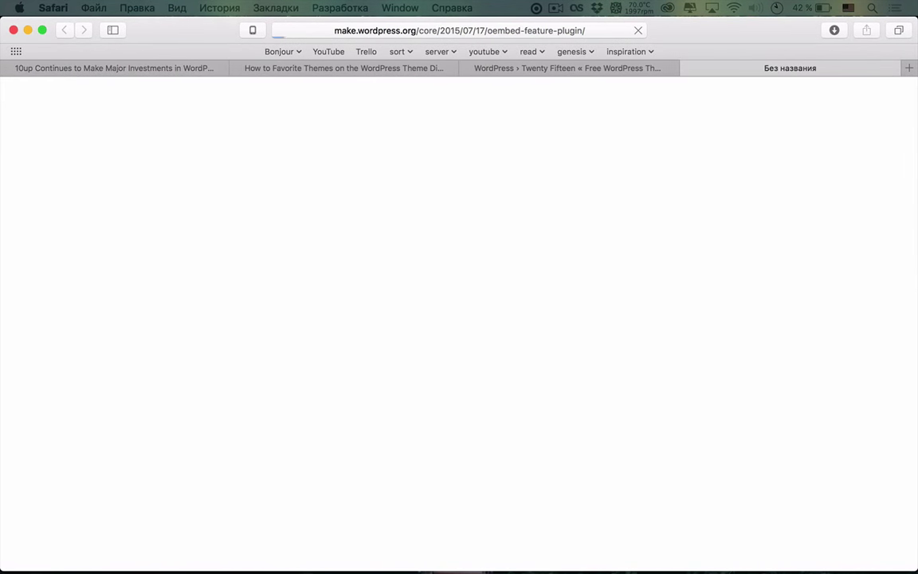
Close the Twenty Fifteen, favorite themes and 10up tabs, keeping only the Make WordPress Core oEmbed post open.
click(470, 68)
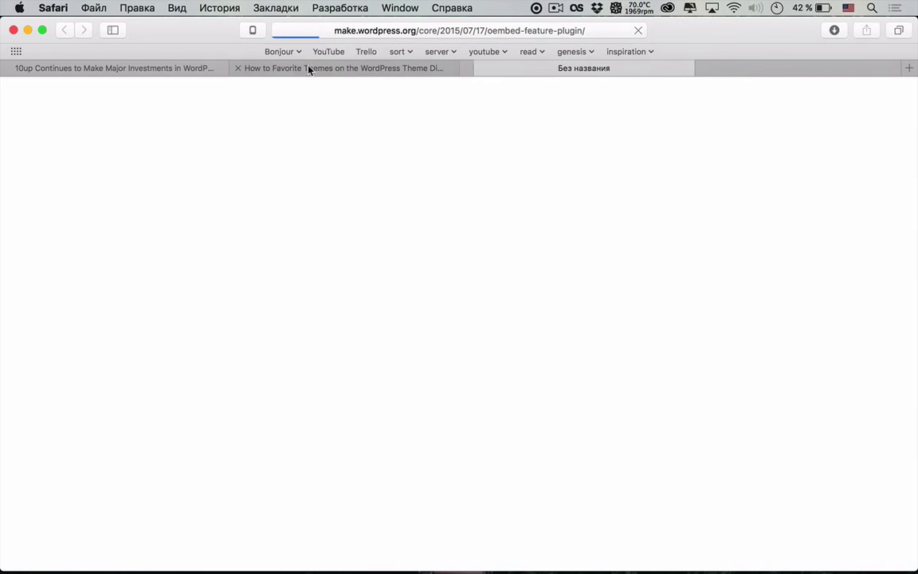
click(316, 68)
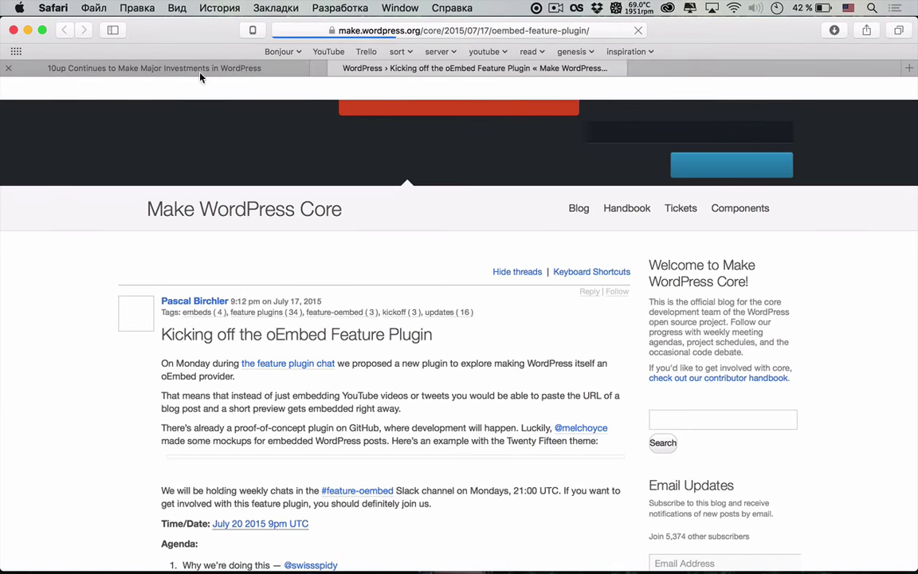
click(8, 68)
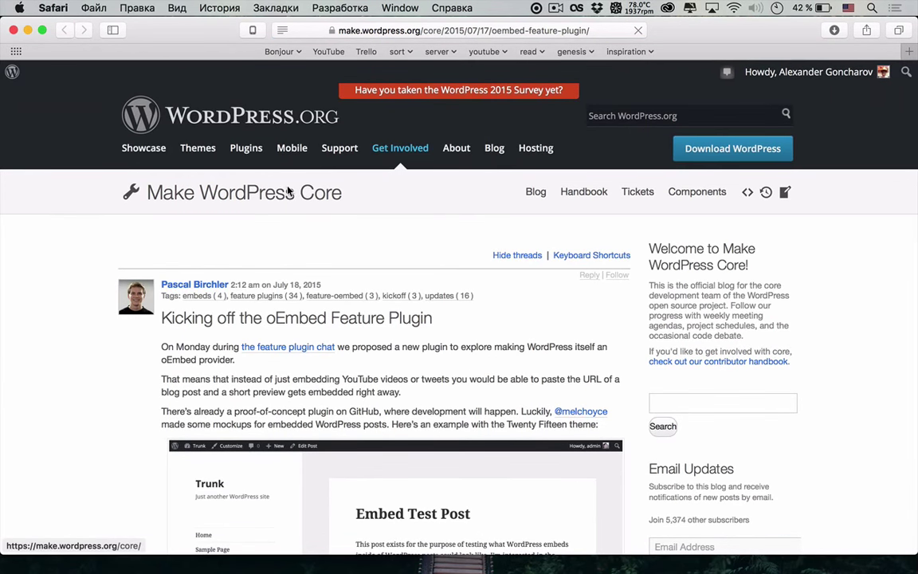
Read the "Kicking off the oEmbed Feature Plugin" post down to its Embed Test Post mockup.
key(super+alt)
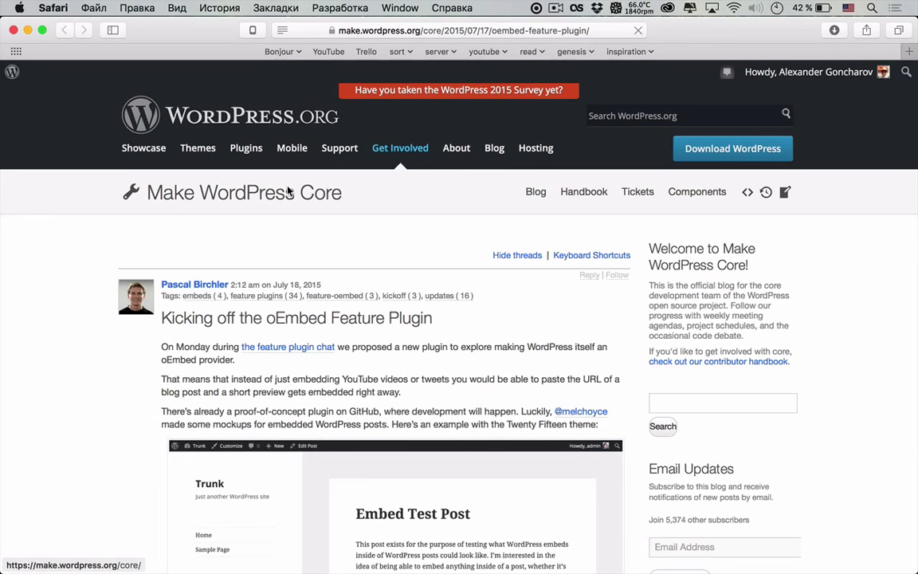
scroll(289, 192, down, 5)
scroll(290, 192, up, 1)
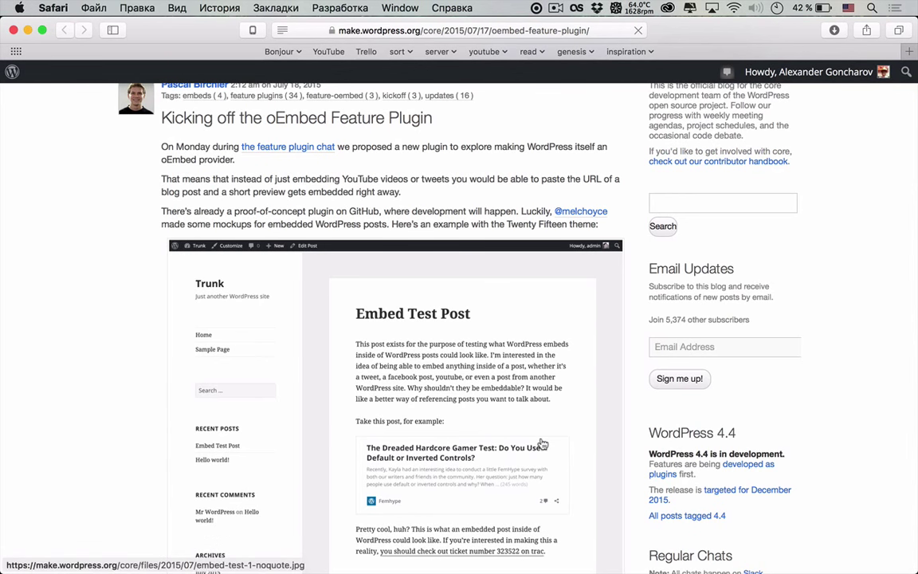
Open the Embed Test Post mockup image, examine its embedded post preview enlarged, and return to the oEmbed post.
click(463, 384)
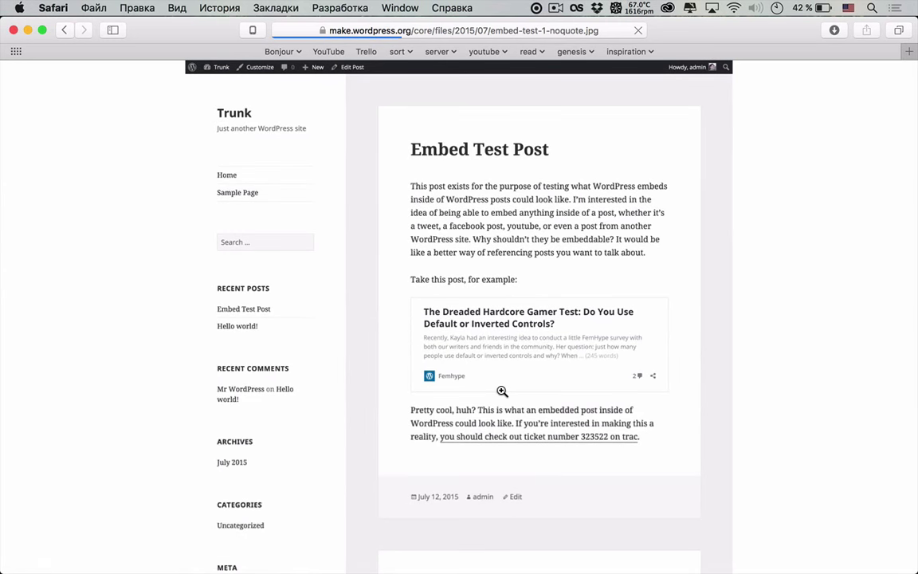
click(503, 393)
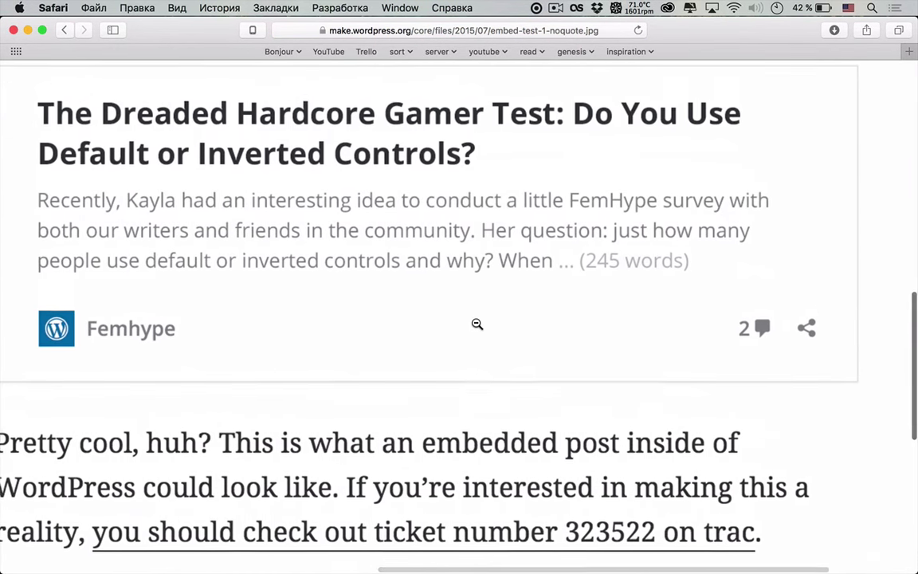
scroll(476, 311, up, 2)
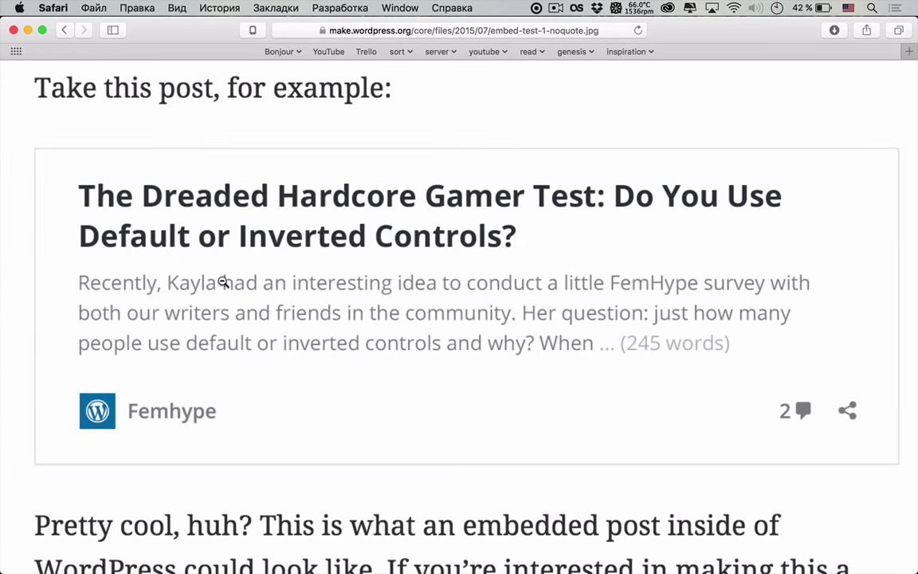
click(201, 255)
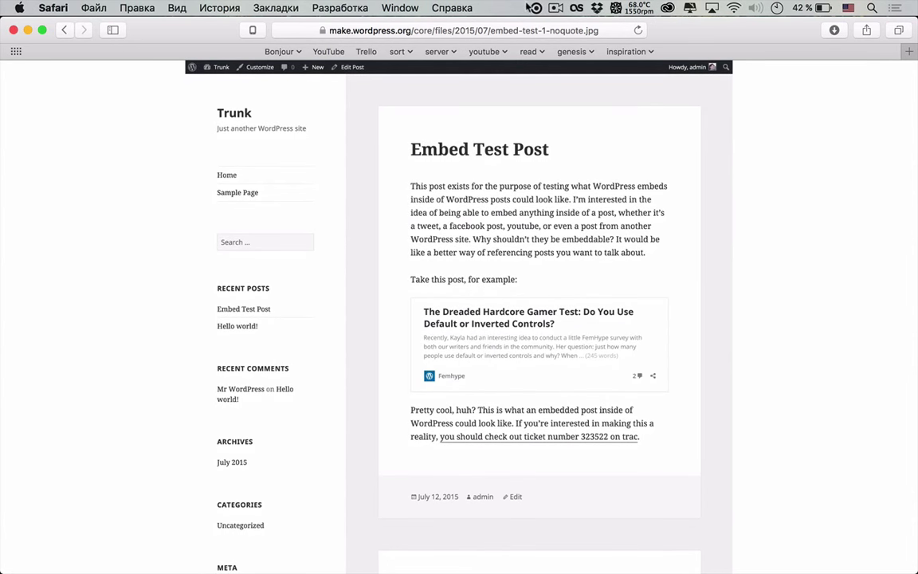
click(67, 31)
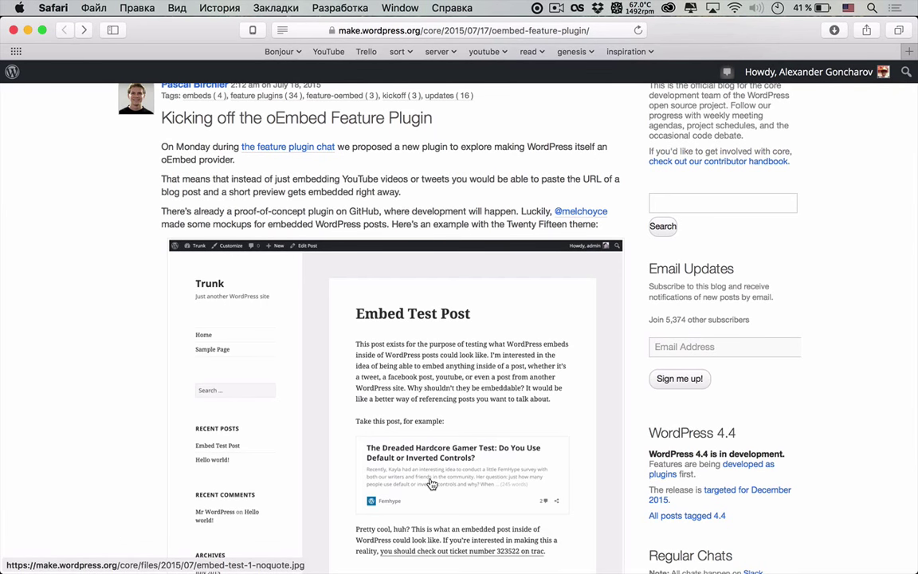
scroll(431, 484, down, 1)
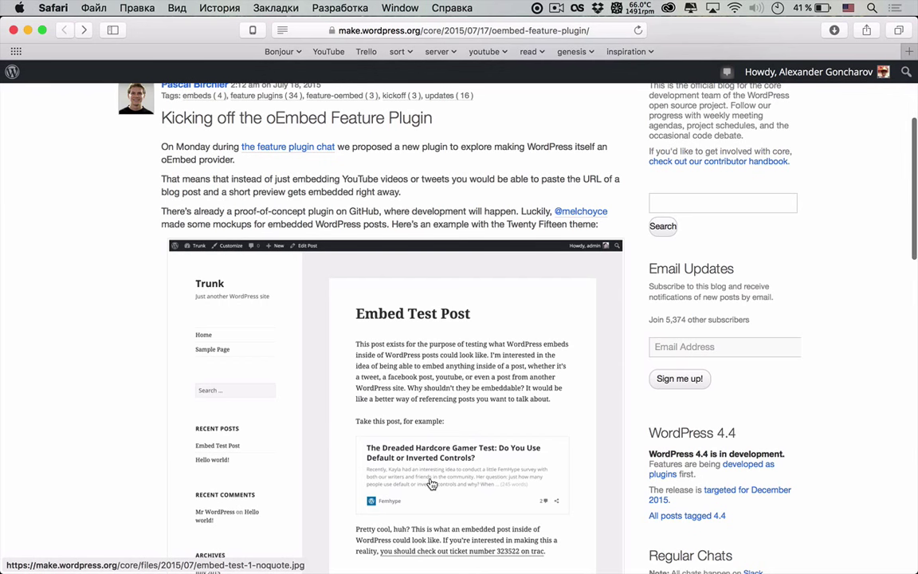
Read the rest of the oEmbed feature plugin post, including the chat agenda, discussion points and reader comments.
scroll(432, 484, down, 10)
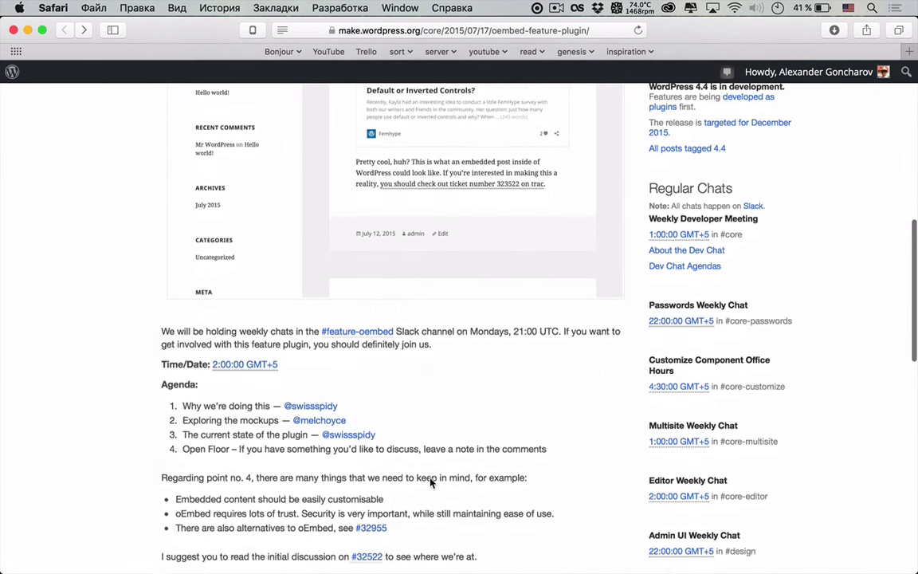
scroll(431, 483, down, 1)
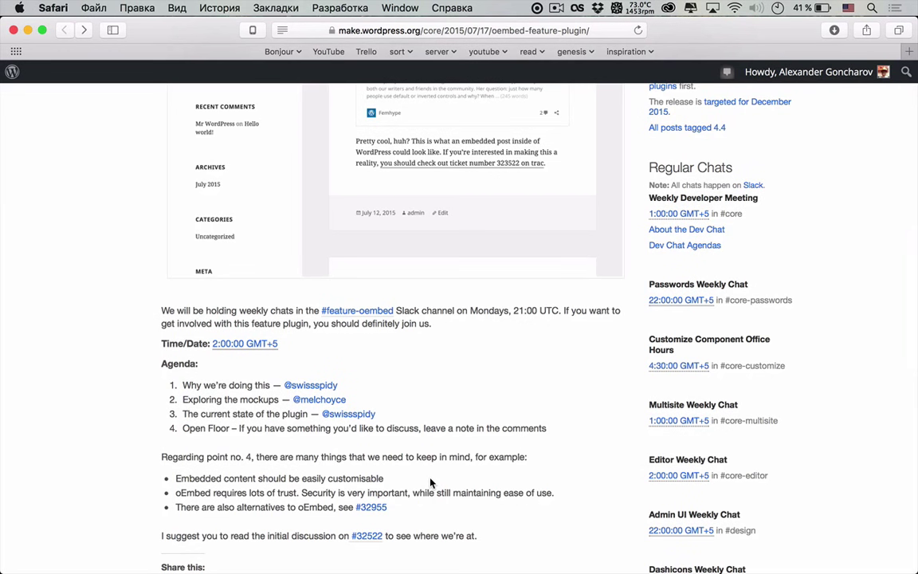
scroll(379, 323, down, 3)
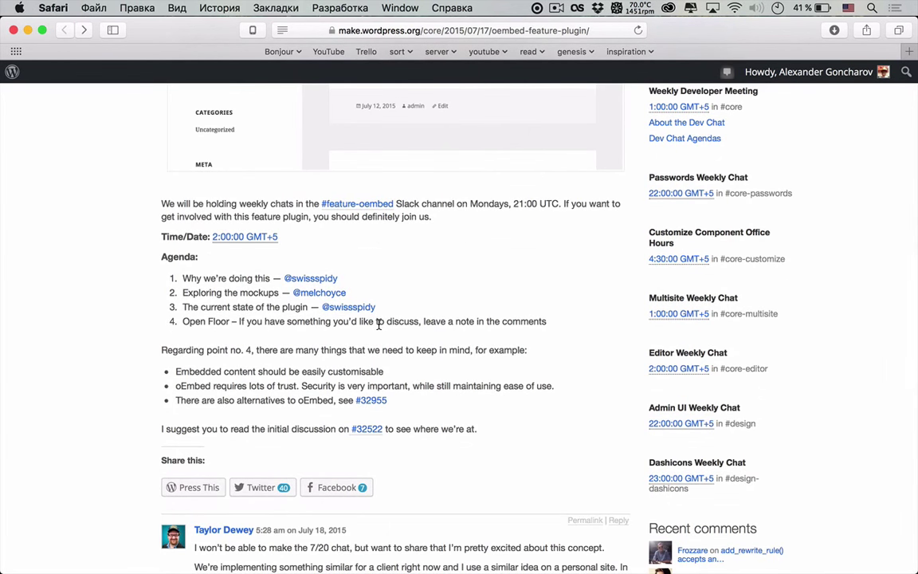
scroll(378, 323, up, 20)
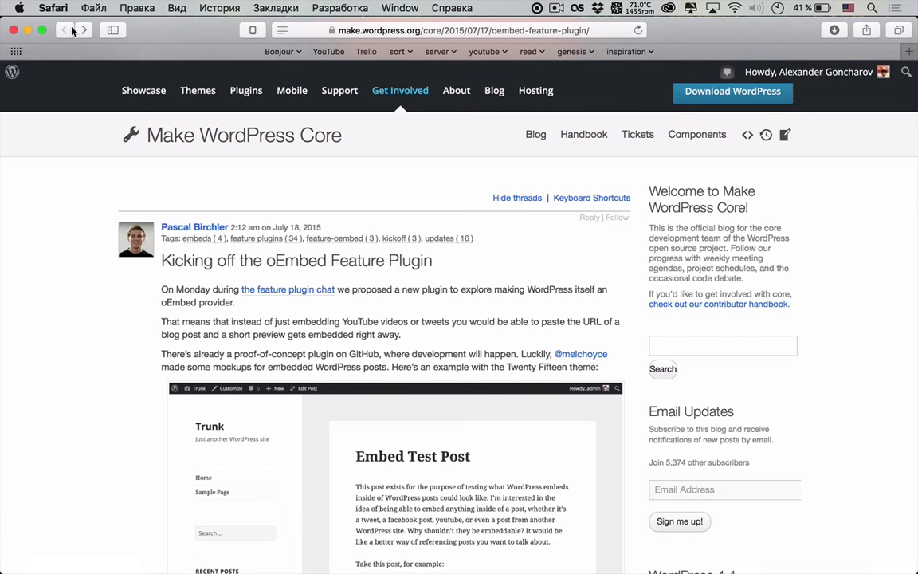
scroll(230, 316, down, 5)
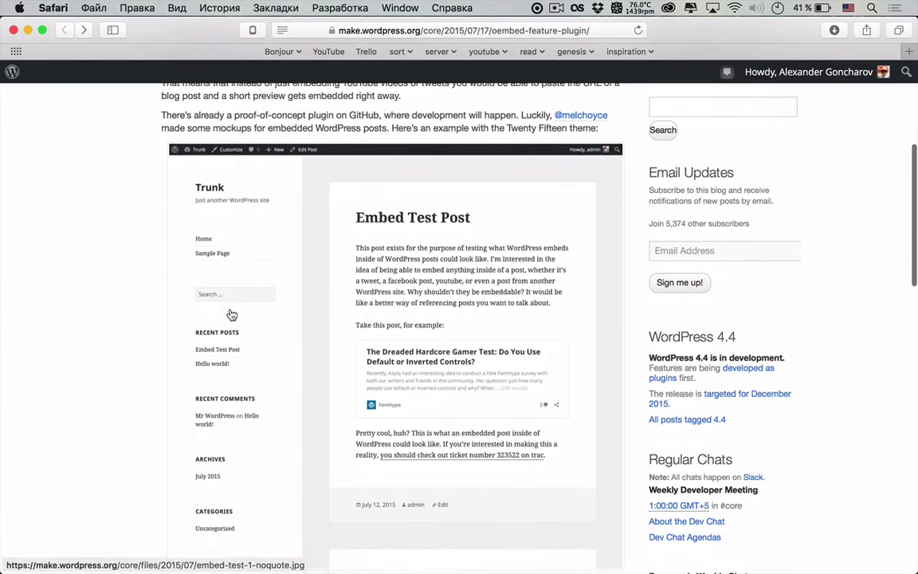
scroll(230, 315, down, 8)
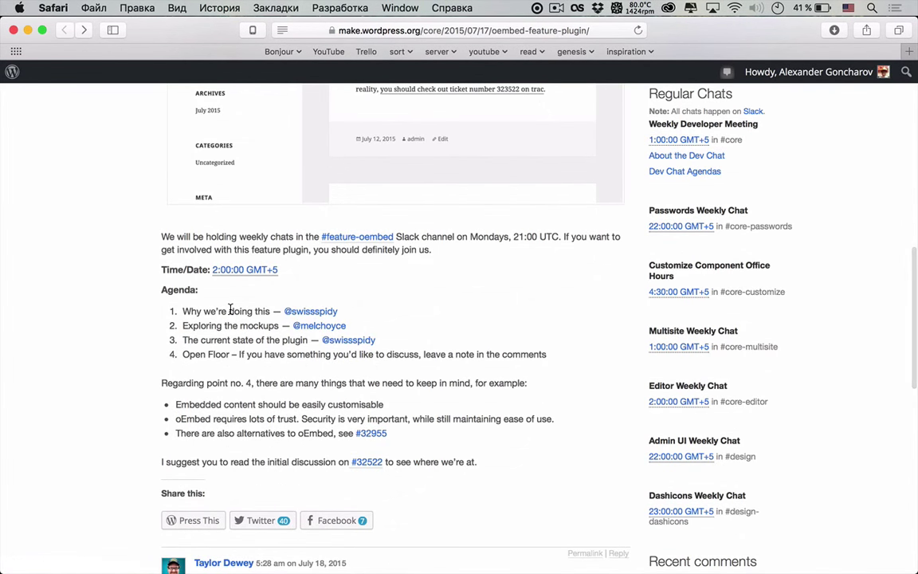
scroll(230, 313, down, 4)
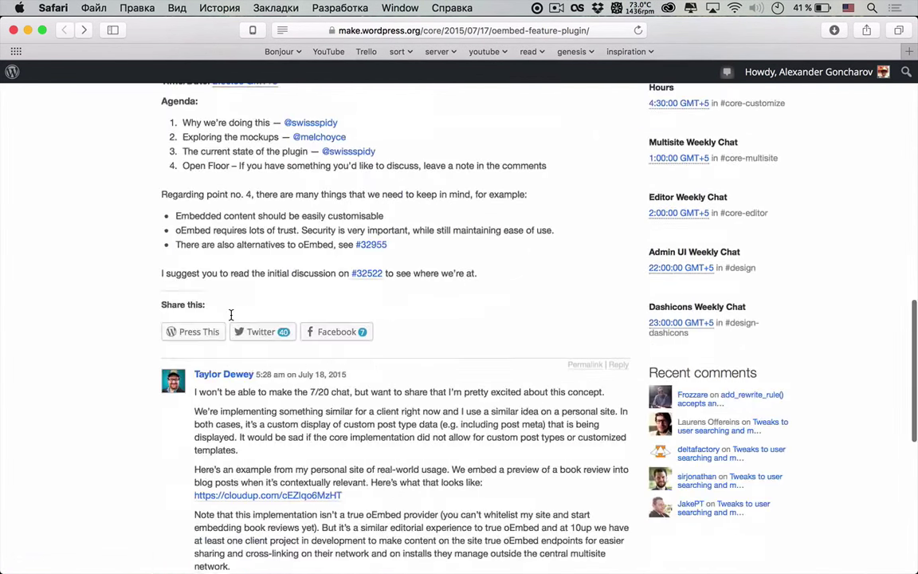
scroll(231, 315, down, 10)
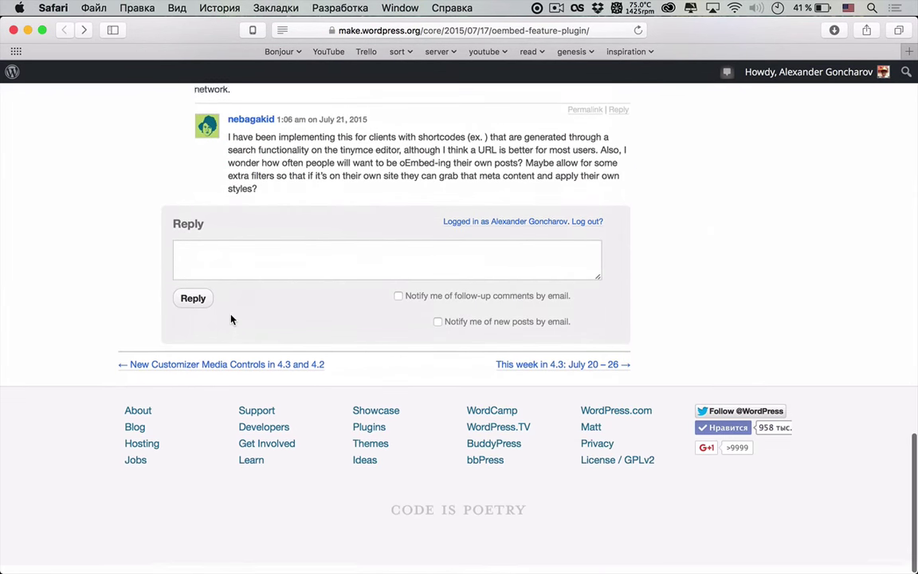
scroll(231, 318, up, 6)
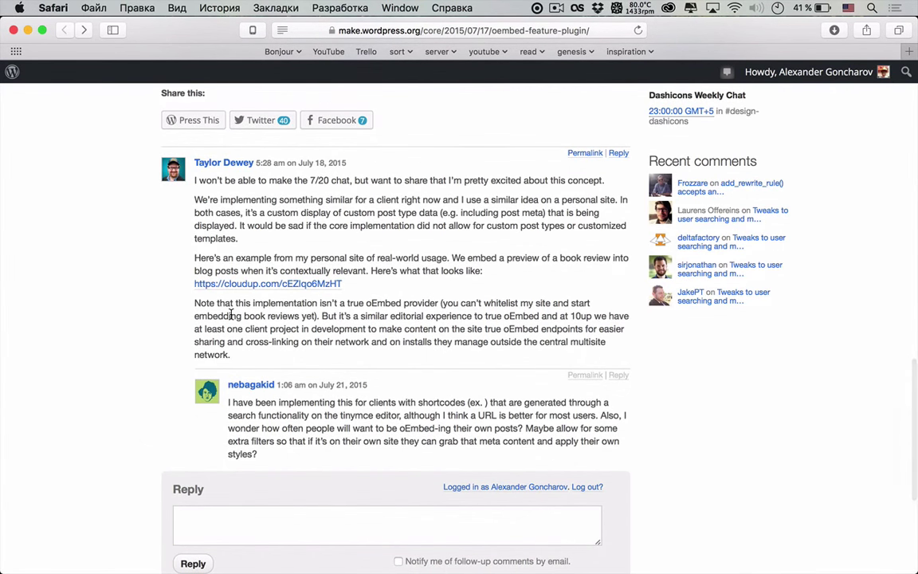
scroll(231, 315, up, 5)
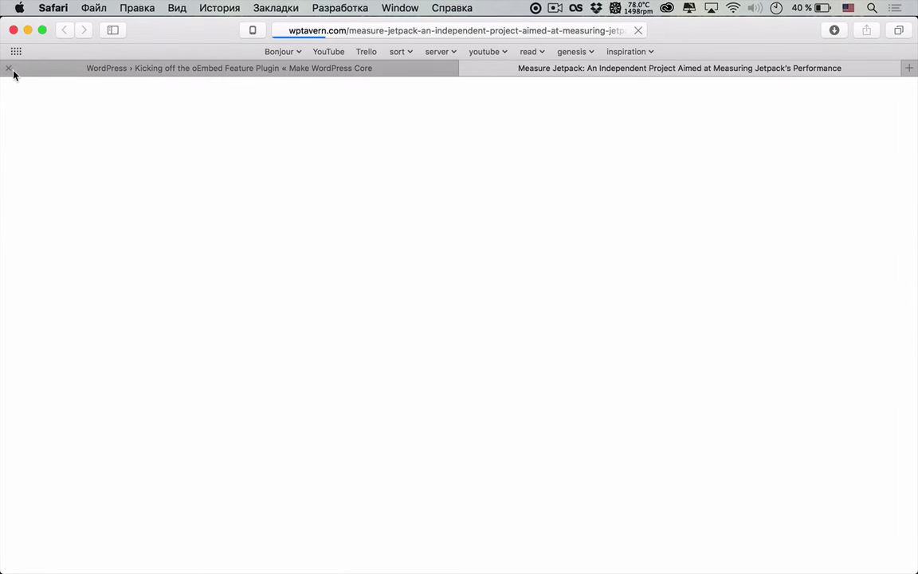
Close the oEmbed post's tab and read the WP Tavern article on the Measure Jetpack project through its frontend modules section.
click(12, 68)
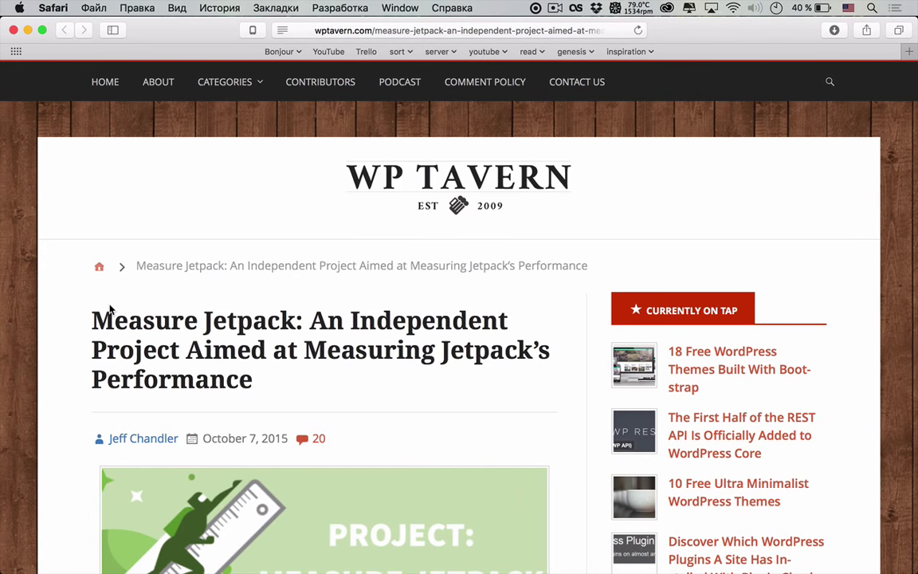
scroll(111, 310, down, 7)
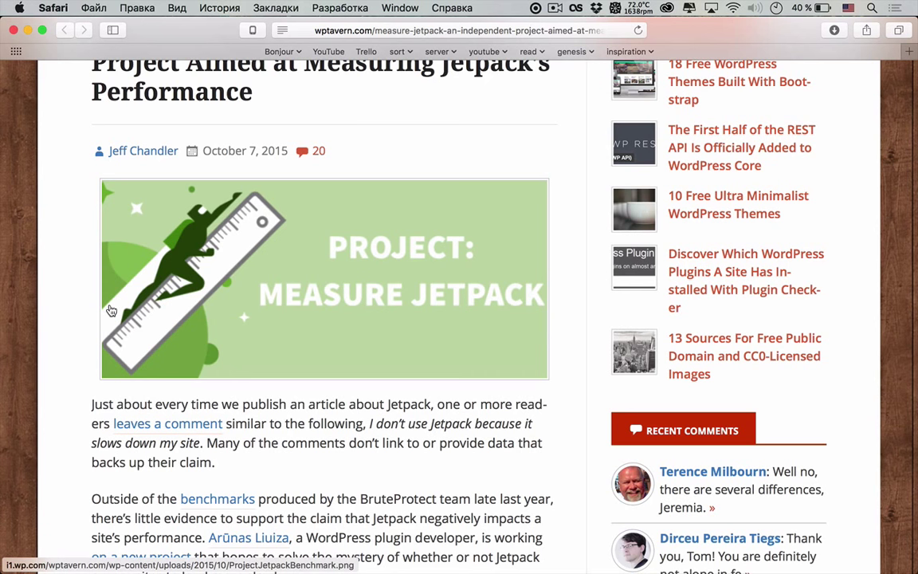
scroll(112, 311, down, 10)
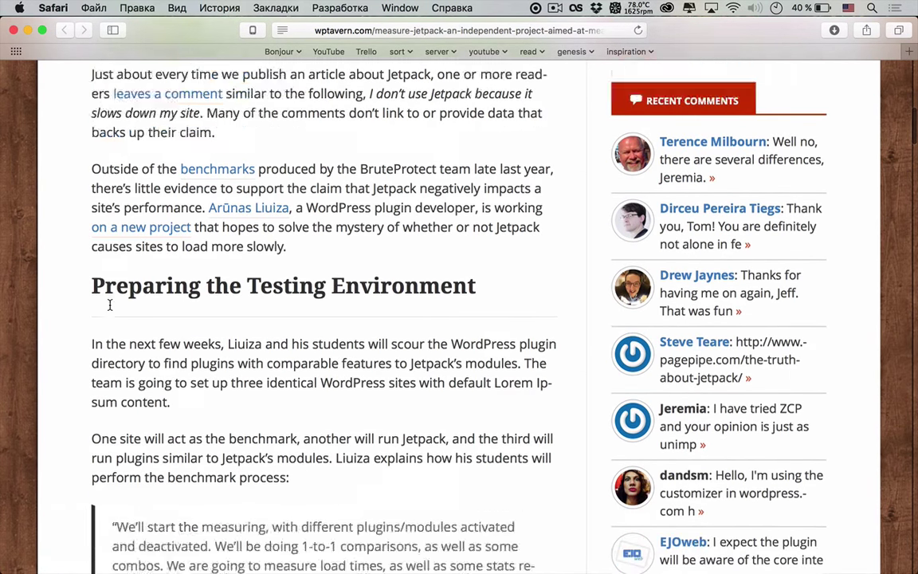
scroll(112, 311, down, 3)
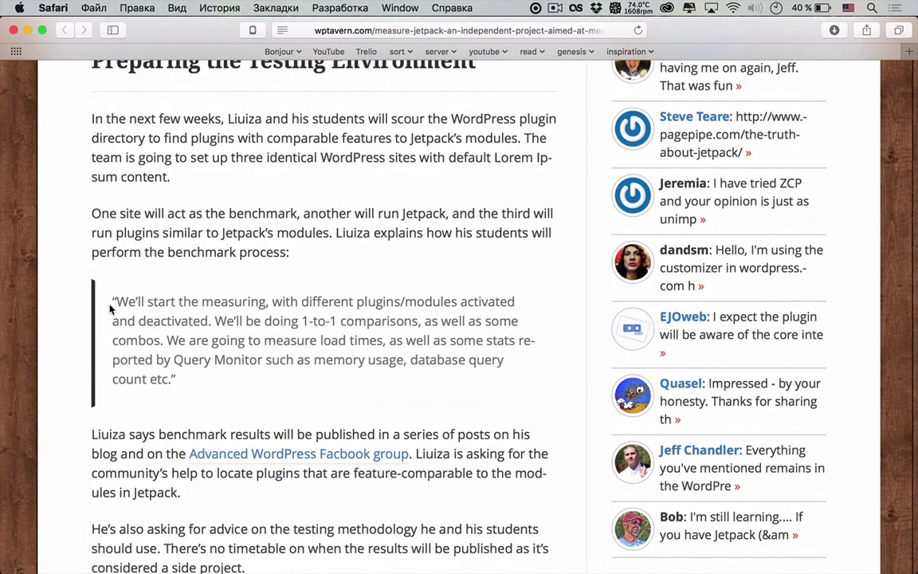
scroll(110, 309, up, 4)
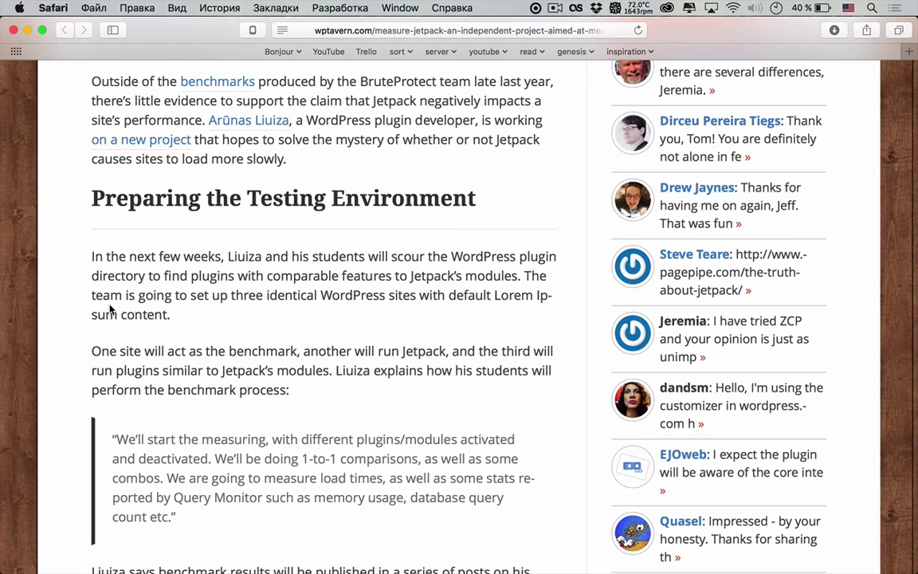
scroll(110, 309, down, 12)
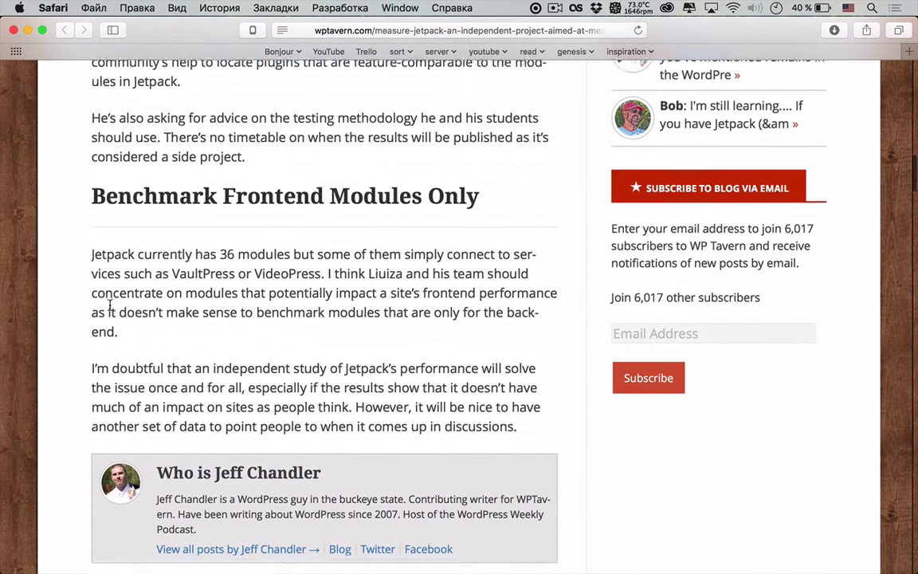
scroll(110, 309, up, 1)
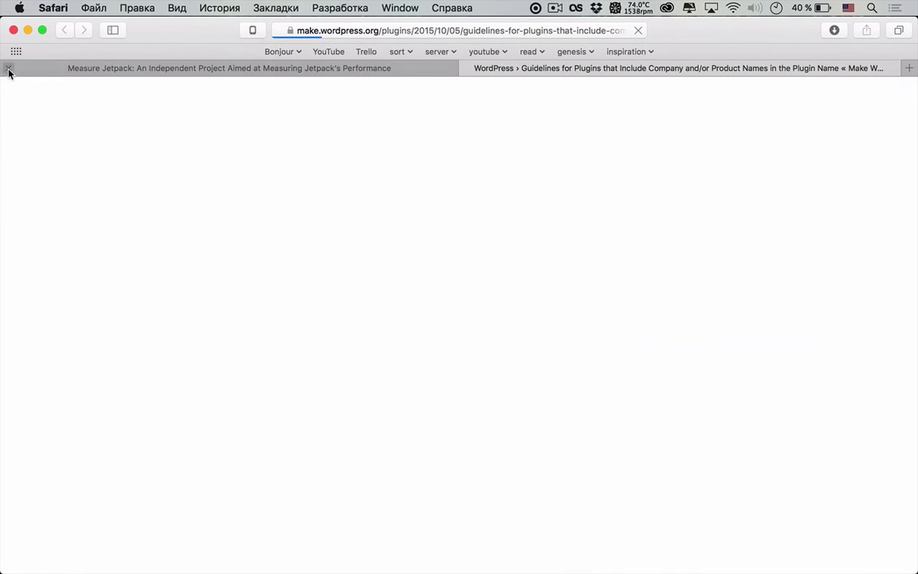
Close the Measure Jetpack tab and read the plugin naming guidelines post through Update 1 and the first comments.
click(8, 67)
scroll(166, 115, down, 3)
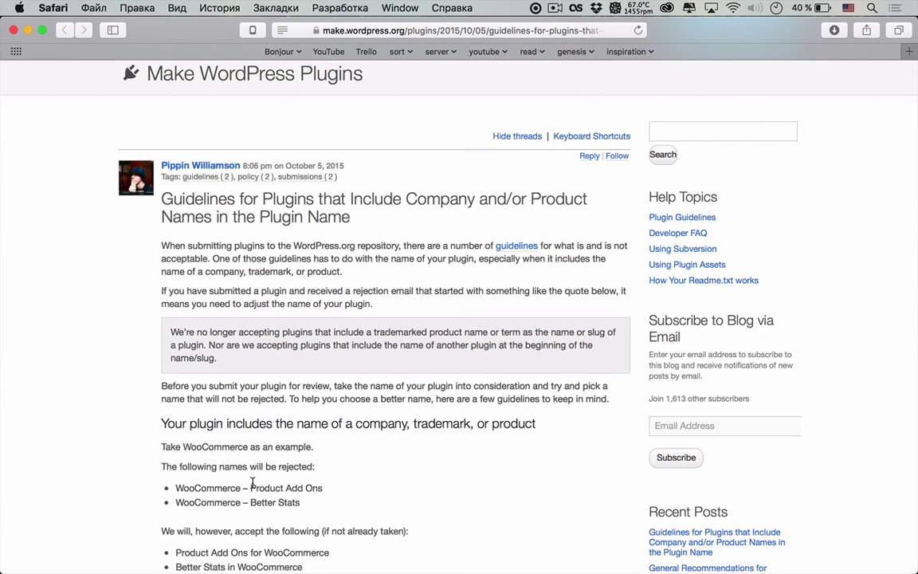
scroll(252, 483, down, 5)
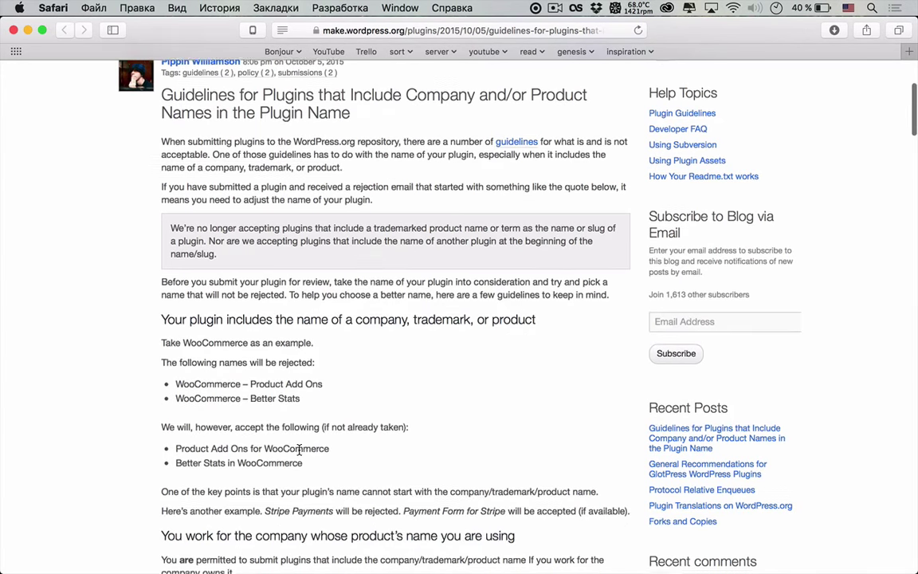
scroll(299, 450, down, 3)
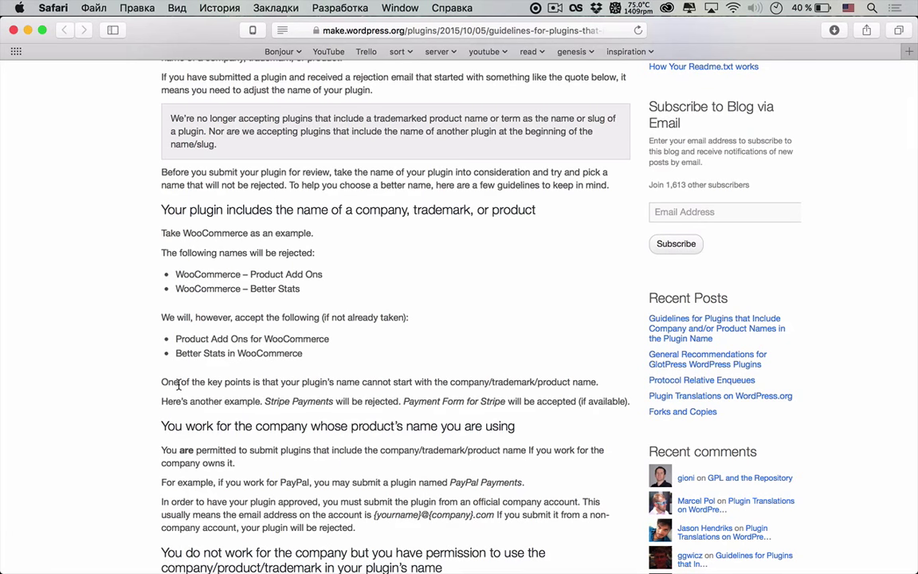
scroll(180, 383, down, 2)
scroll(422, 331, down, 4)
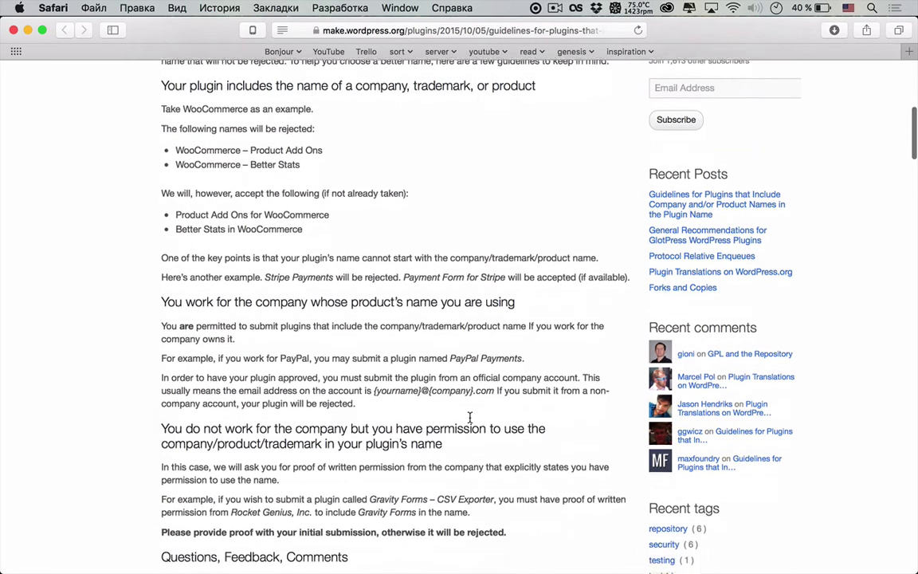
scroll(423, 496, down, 7)
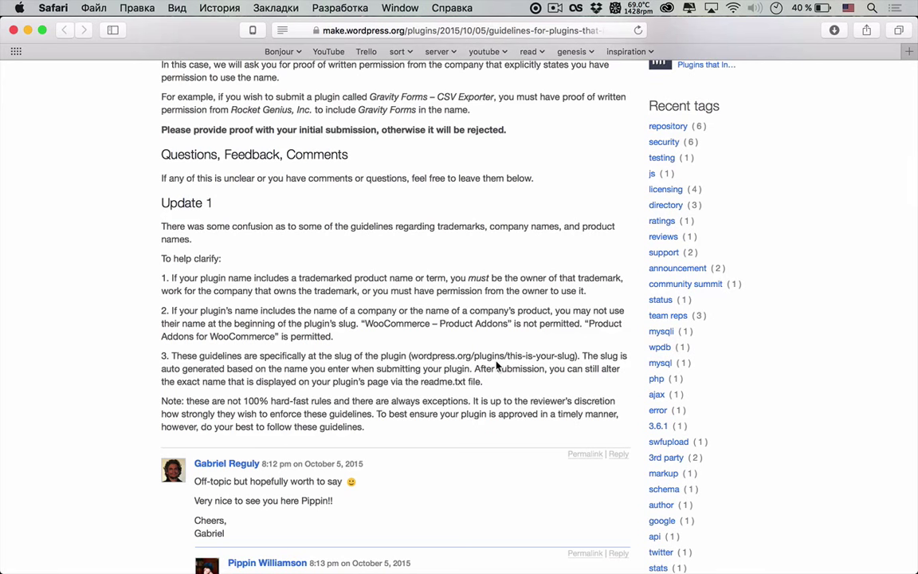
scroll(491, 372, down, 5)
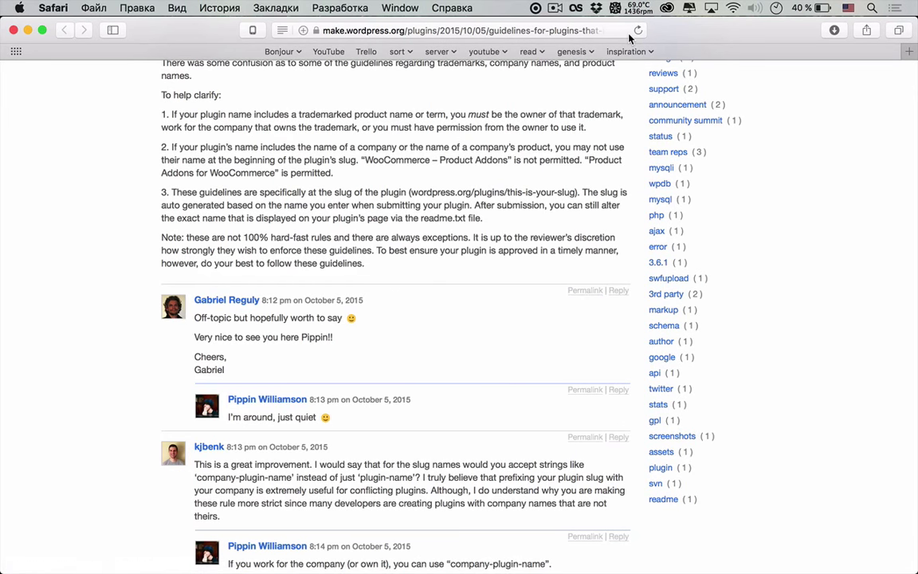
Open wordpress.org in a new tab and go to its Plugin Directory.
key(super+t)
text(plugin)
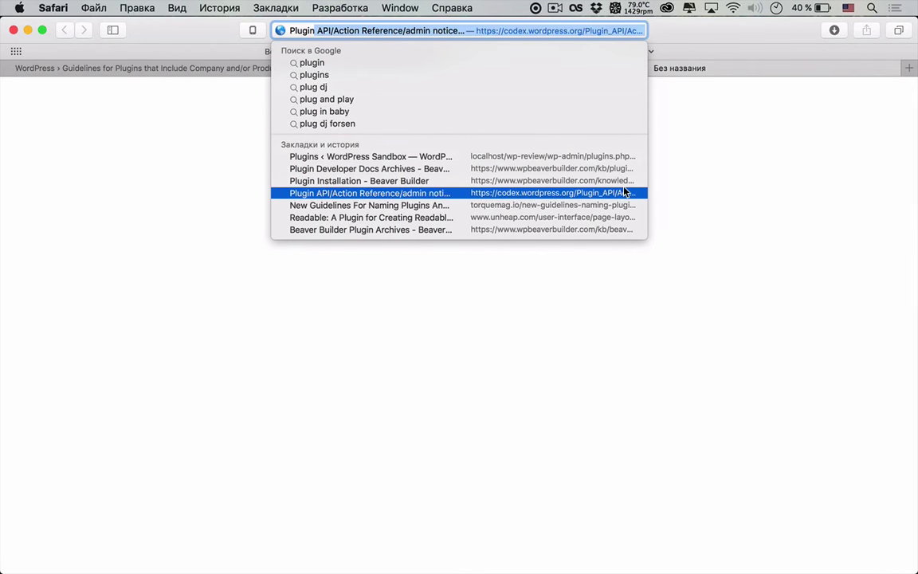
text(wordp)
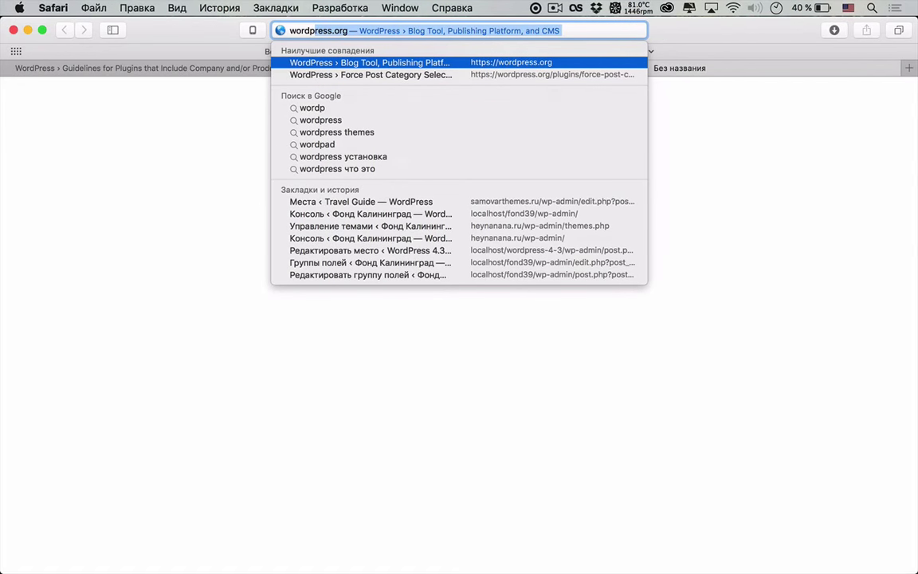
key(Return)
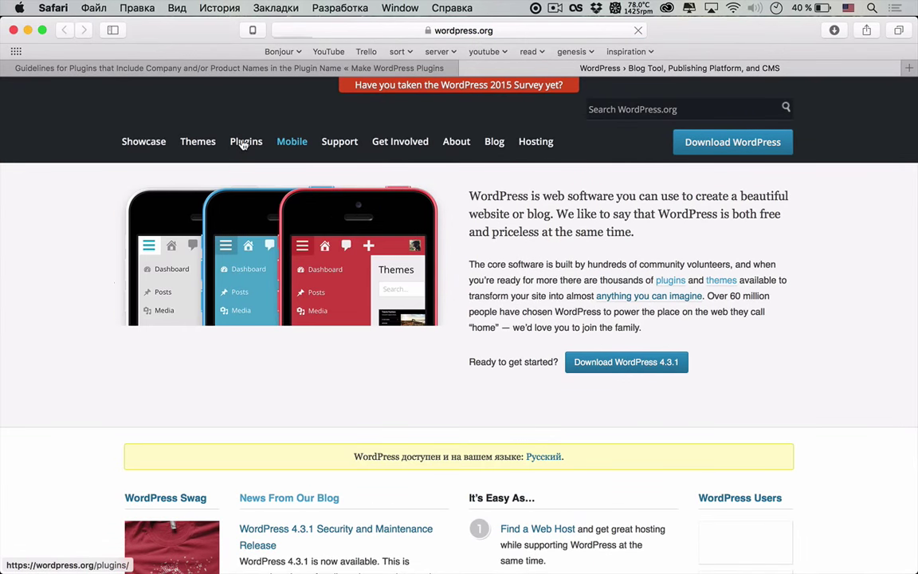
click(242, 142)
Search the Plugin Directory for "woocommerce" and open the "WooCommerce - excelling eCommerce" plugin page.
click(630, 237)
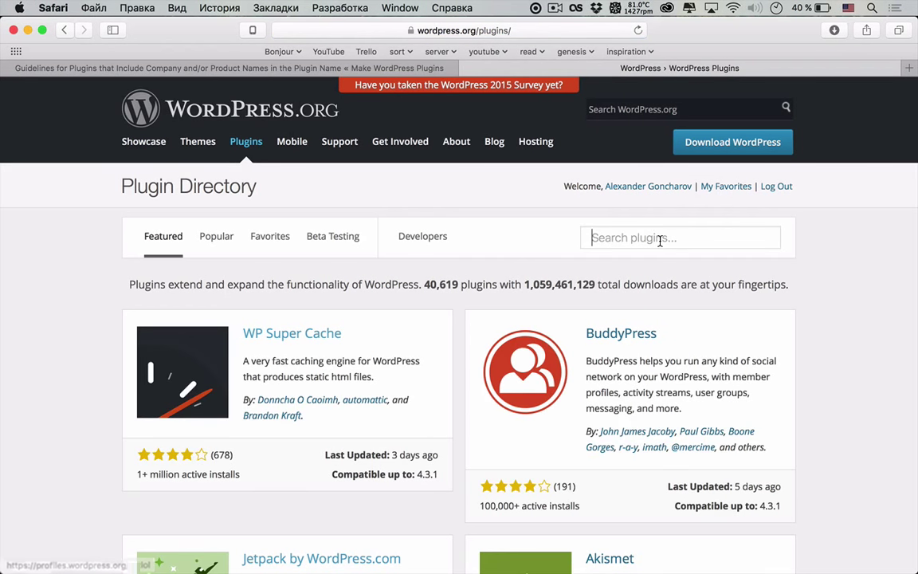
text(e)
key(BackSpace)
text(w)
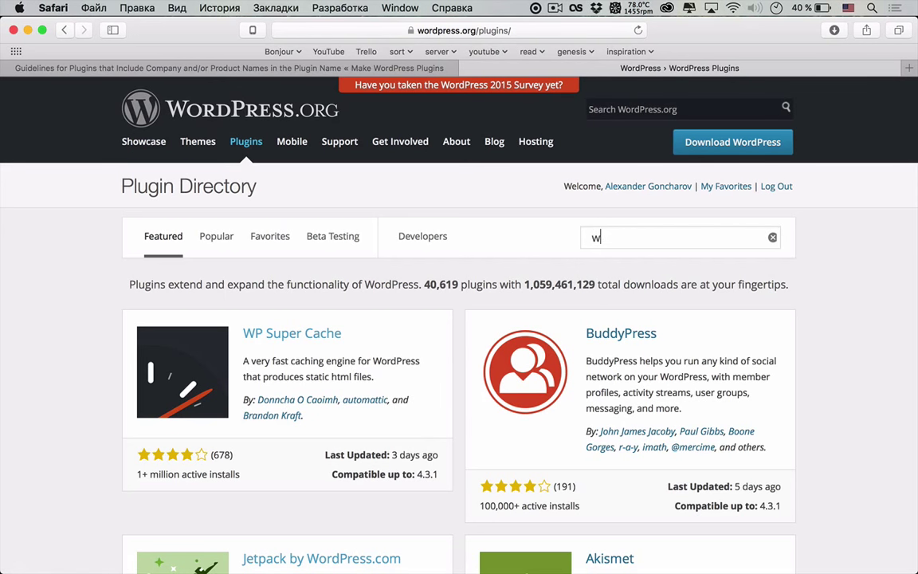
text(oocommerce)
key(Return)
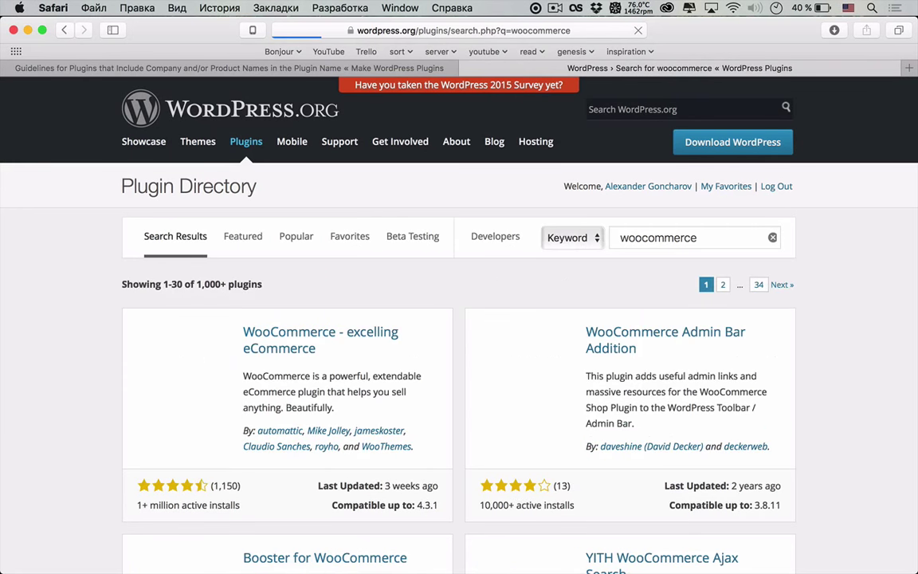
scroll(377, 315, down, 2)
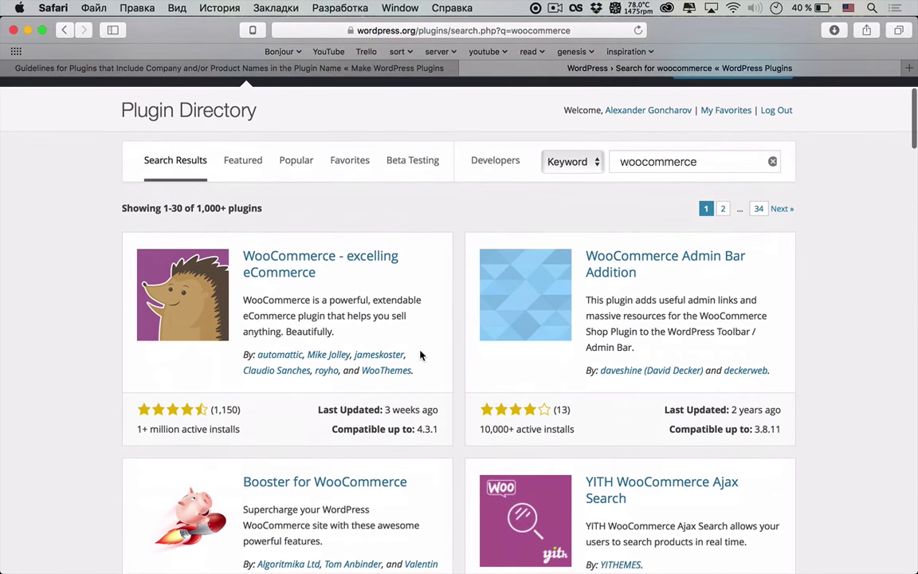
click(375, 261)
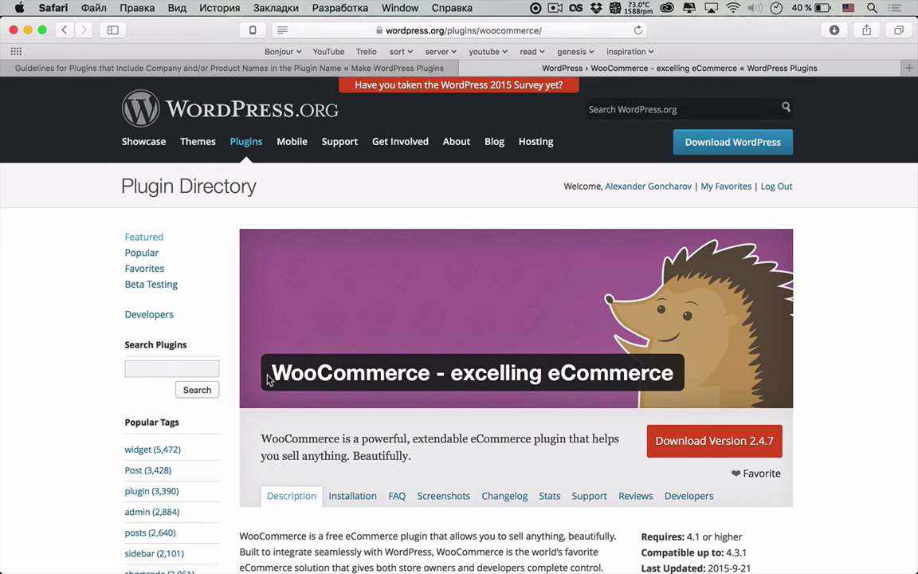
Highlight "Woo" in the WooCommerce plugin's title, then look through the plugin's description and return to its header.
drag(271, 373, 318, 373)
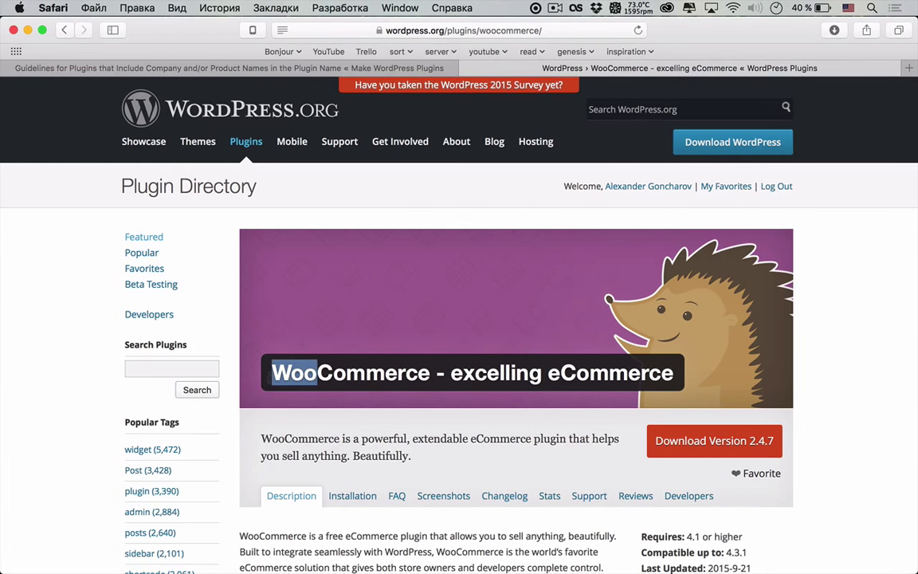
click(317, 467)
scroll(317, 467, down, 5)
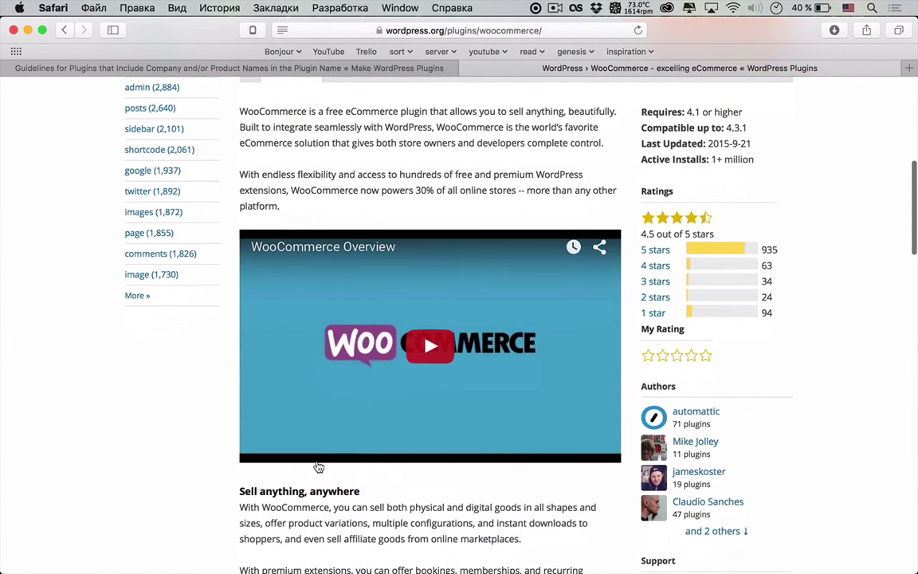
scroll(330, 437, down, 5)
scroll(437, 332, up, 15)
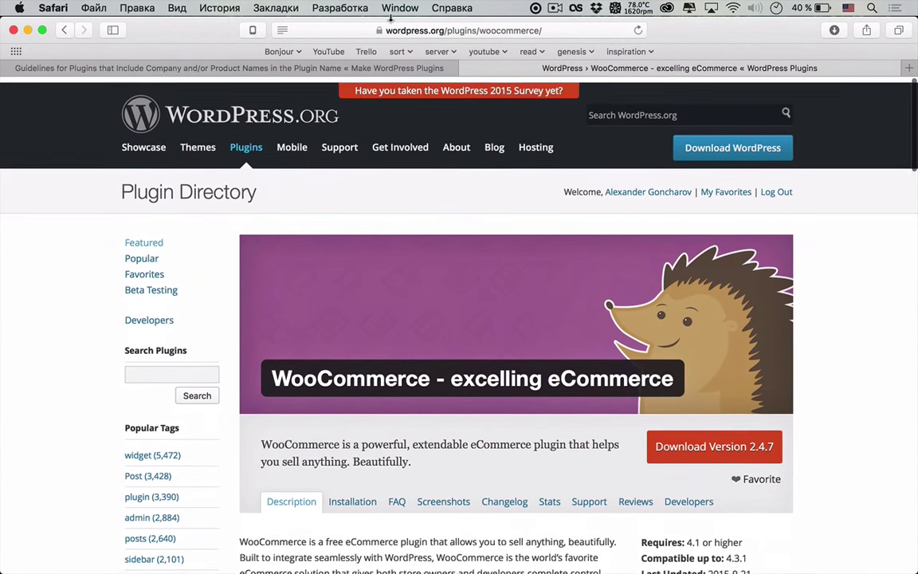
Go to woothemes.com in the current tab.
click(368, 30)
text(woothen)
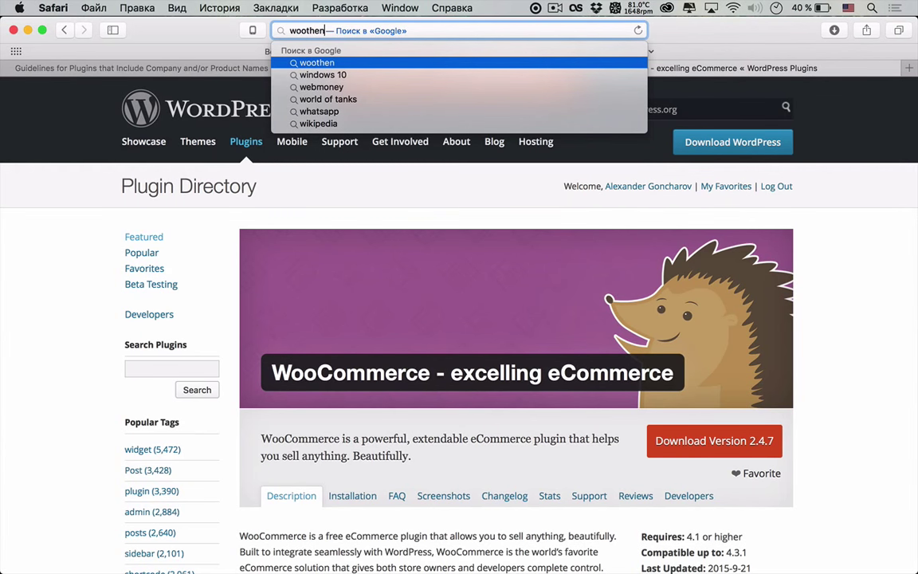
key(BackSpace)
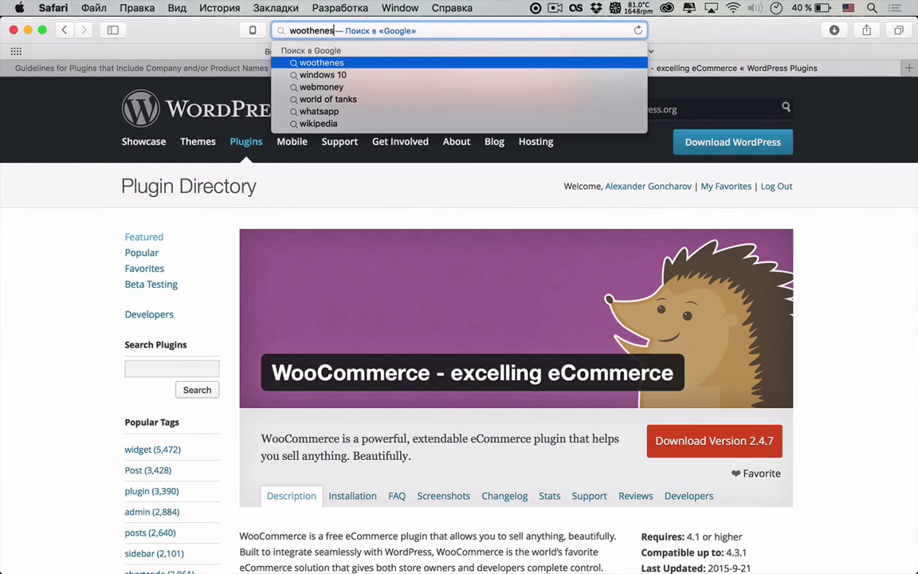
text(mes.com)
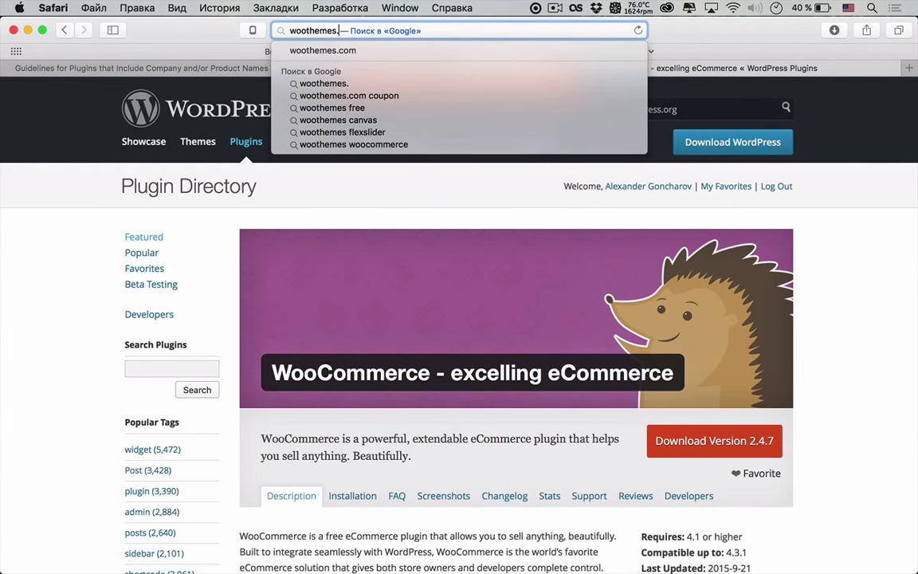
key(Return)
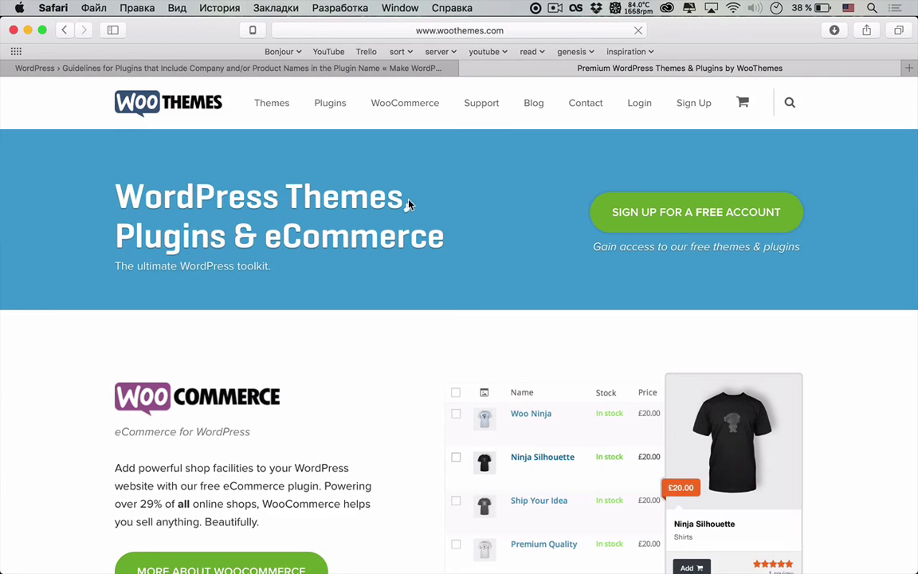
Look through the WooThemes home page down to the Automattic logo in its footer.
scroll(363, 207, down, 10)
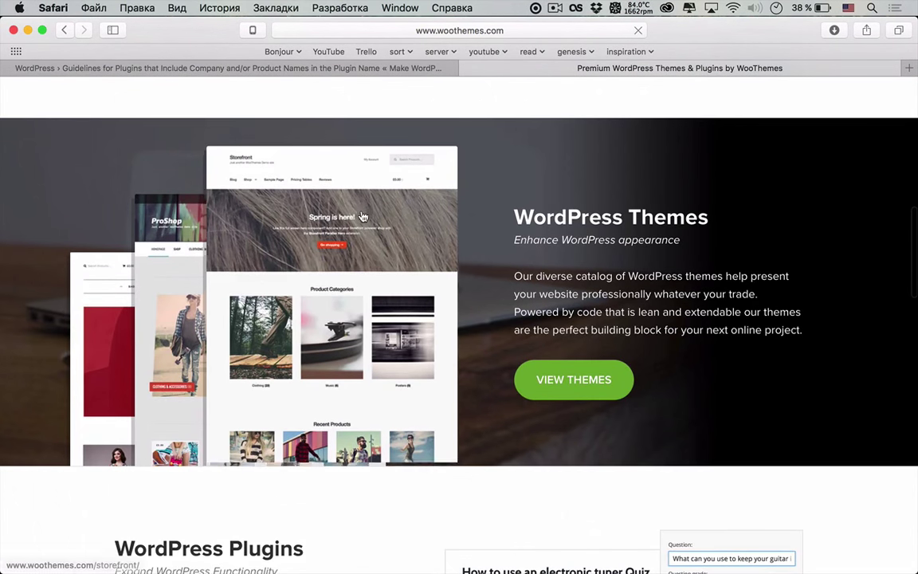
scroll(363, 216, down, 15)
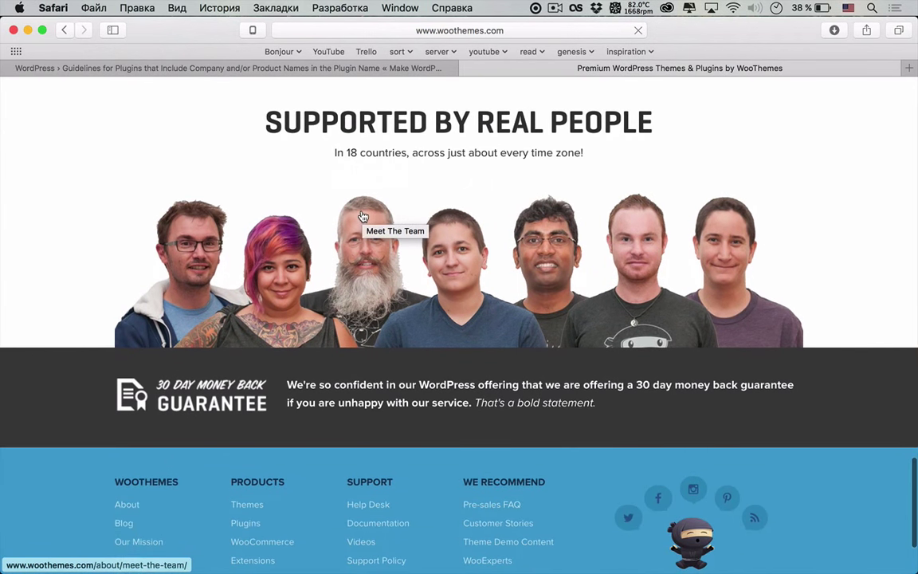
scroll(362, 217, down, 2)
scroll(363, 217, down, 2)
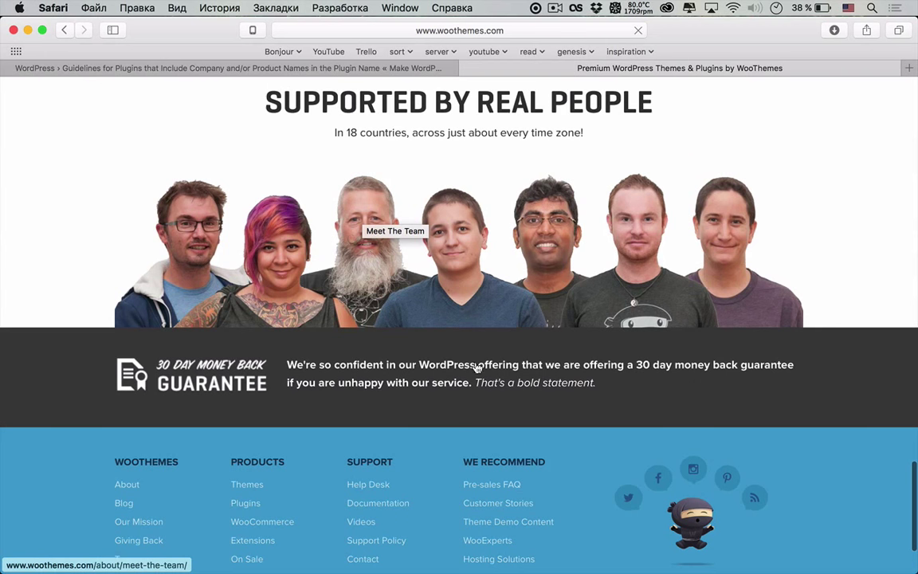
scroll(478, 387, down, 2)
scroll(478, 389, down, 2)
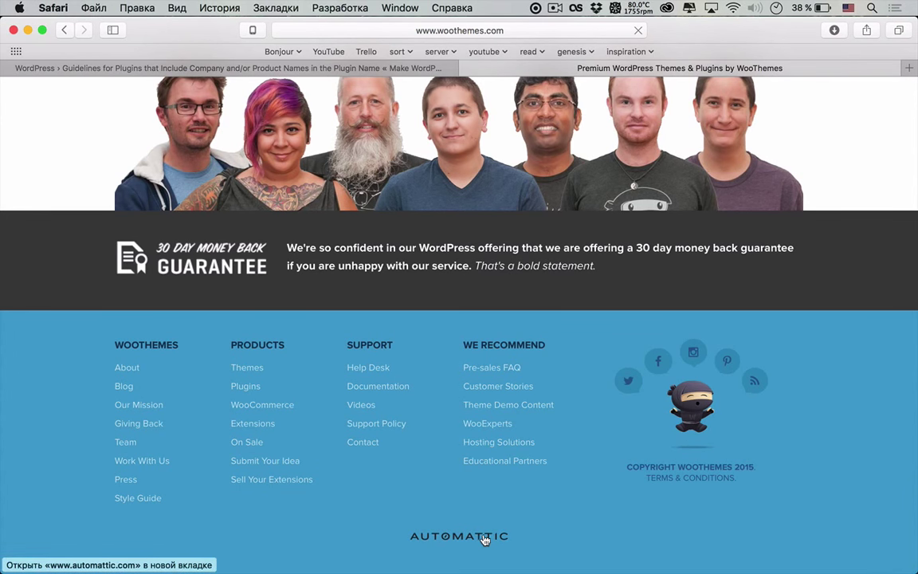
Close the WooThemes and plugin naming guidelines tabs and read the opening paragraphs of the Re/code article about Google buying the alphabet domain.
click(467, 67)
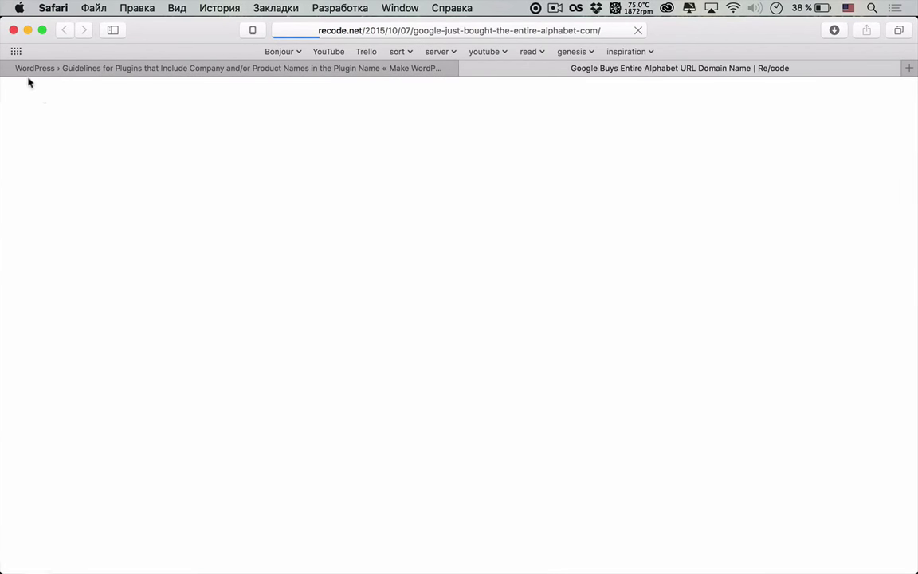
click(9, 68)
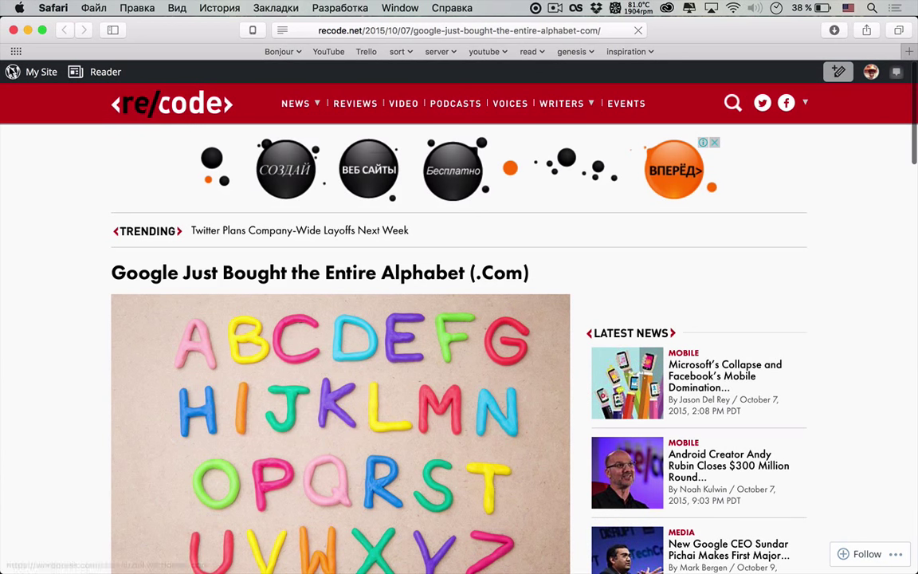
scroll(15, 372, down, 5)
scroll(14, 374, up, 2)
scroll(14, 376, up, 2)
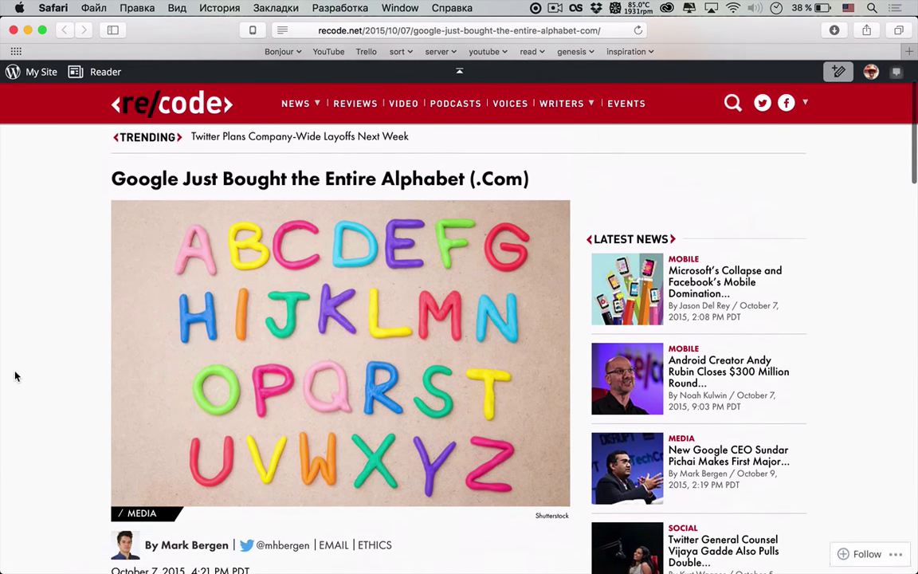
scroll(14, 376, down, 1)
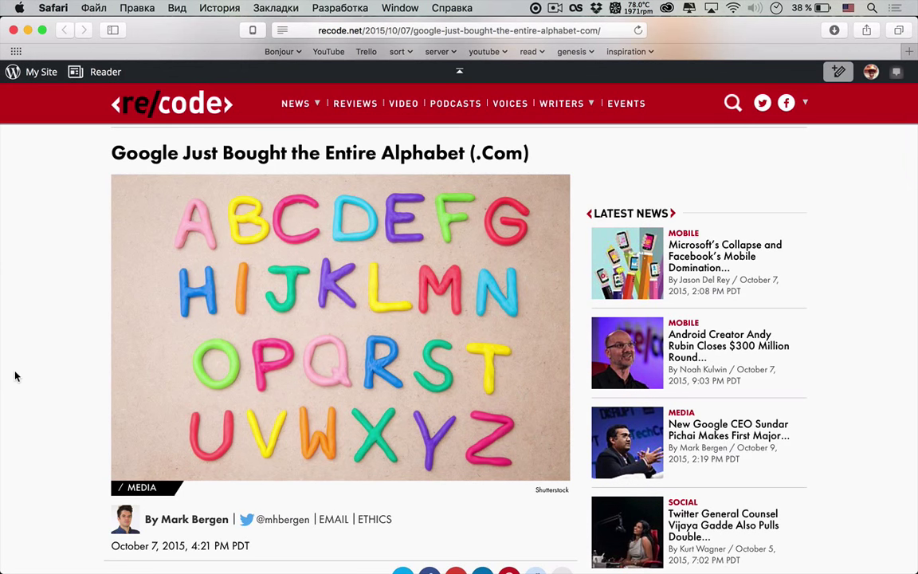
scroll(14, 376, down, 5)
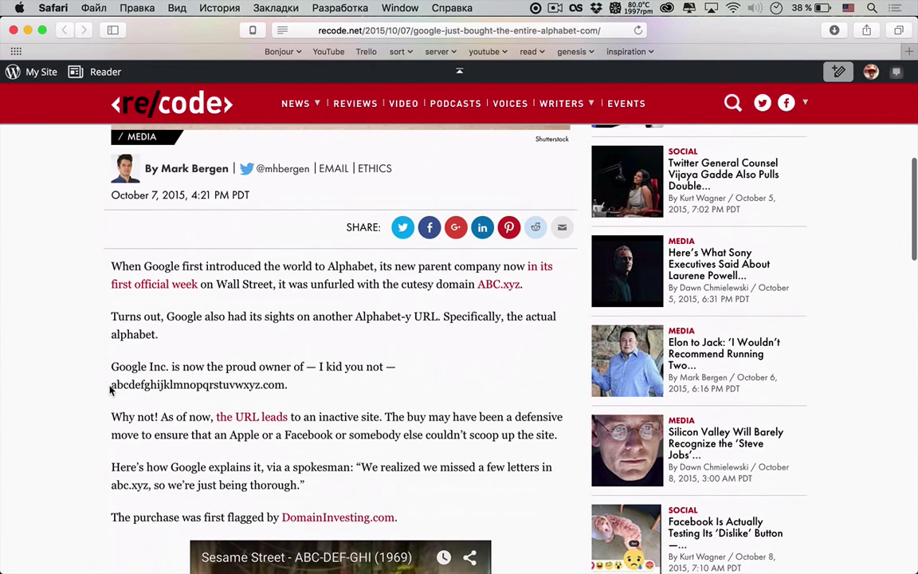
Copy abcdefghijklmnopqrstuvwxyz.com from the article to try it in a new tab, and close that tab.
drag(112, 385, 281, 377)
key(super+c)
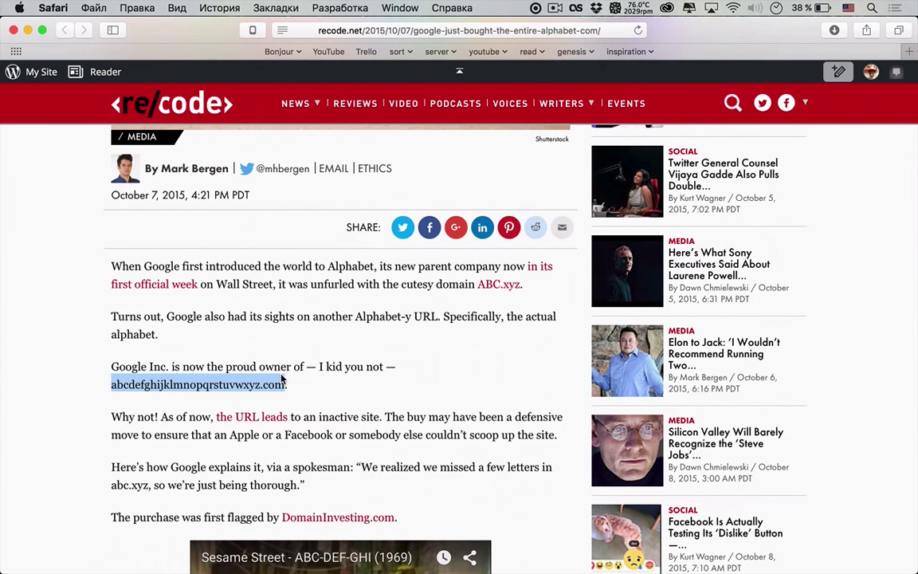
key(super+t)
key(super+v)
key(Return)
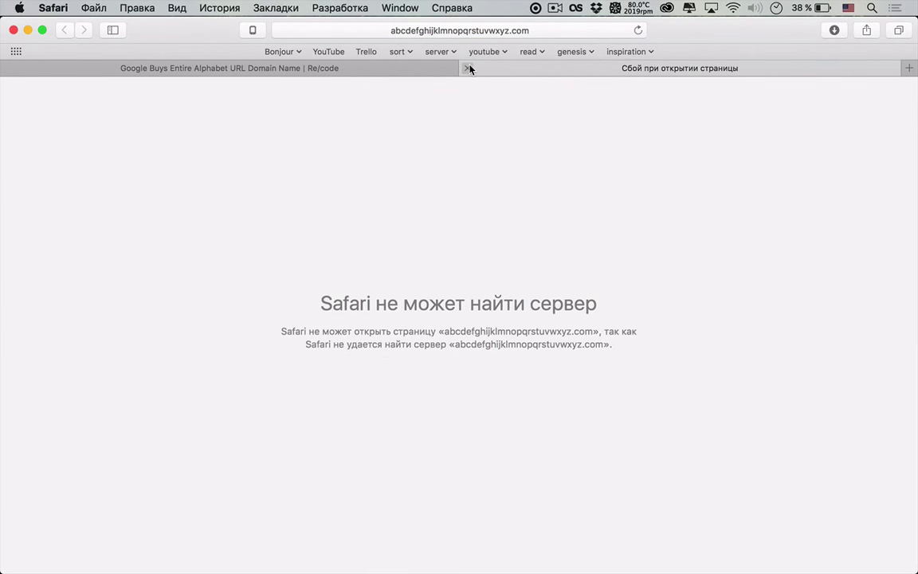
click(468, 69)
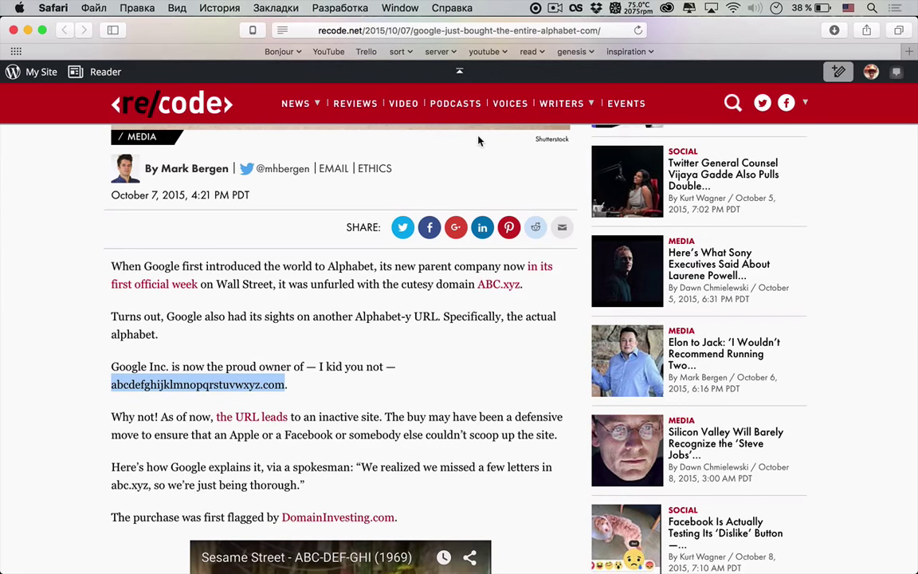
Open the article's ABC.xyz link in a new tab, look through the Alphabet page and close it.
super+click(495, 291)
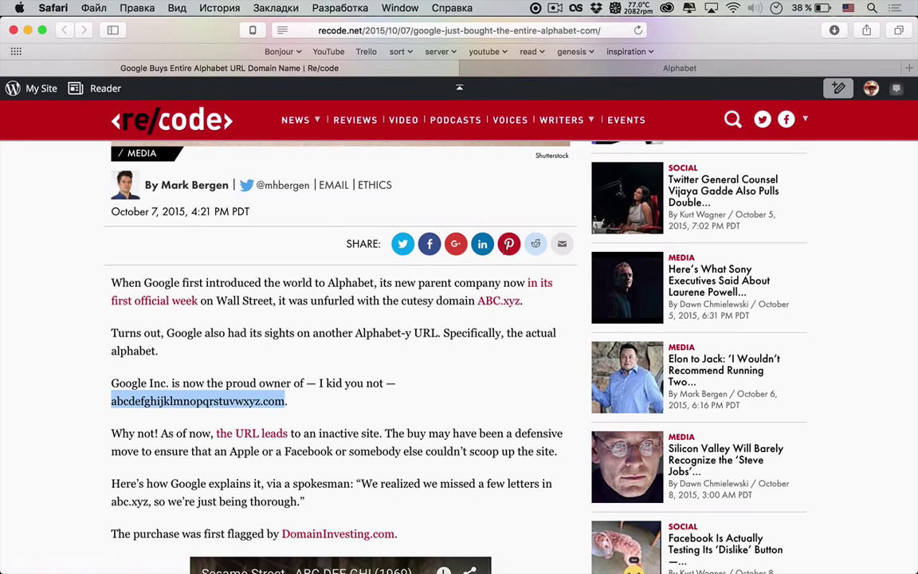
click(573, 69)
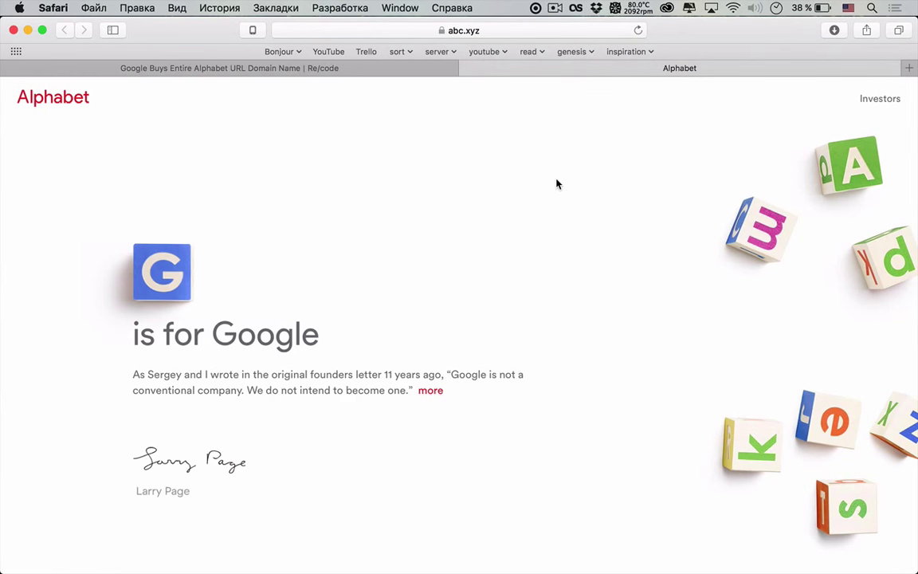
scroll(557, 184, down, 5)
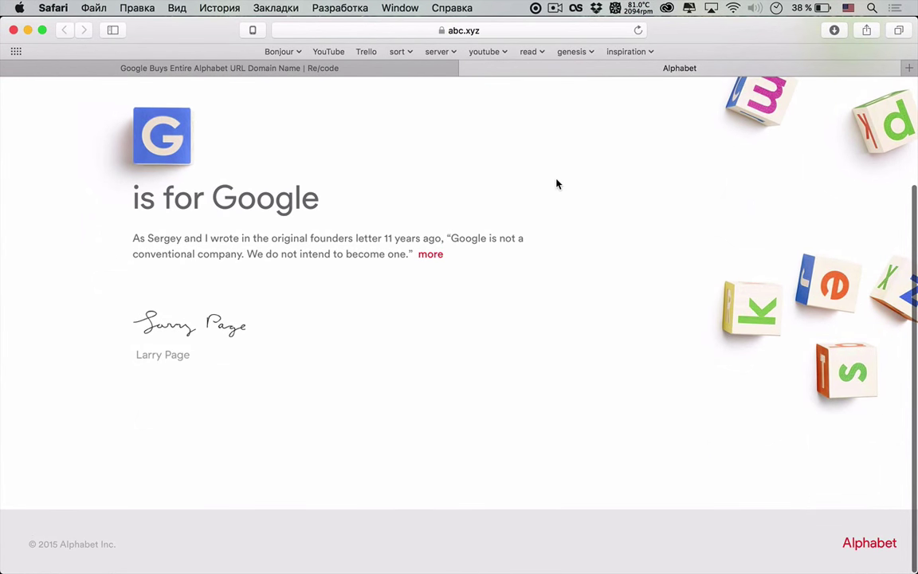
scroll(557, 184, up, 5)
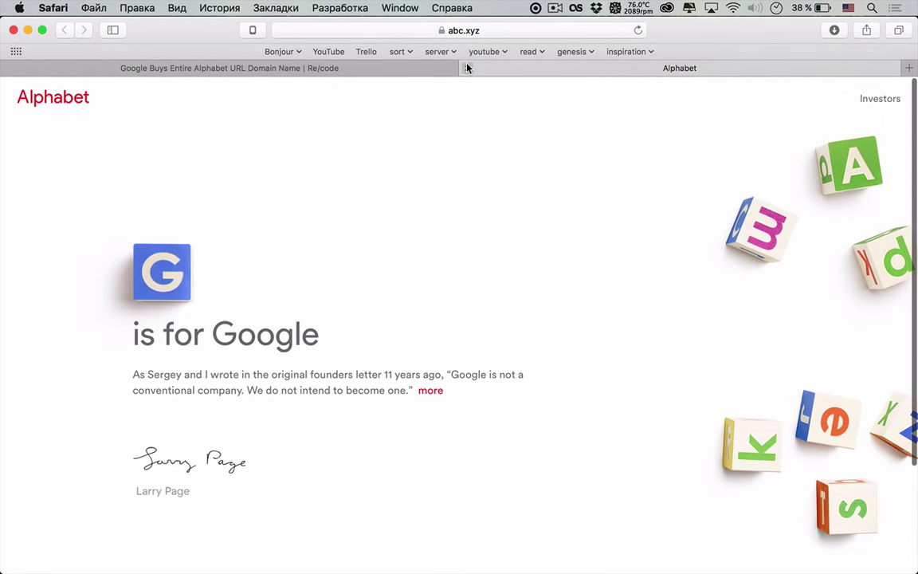
click(467, 69)
Read the rest of the Google domain article past the embedded Sesame Street video and return to its opening paragraphs.
scroll(472, 317, down, 3)
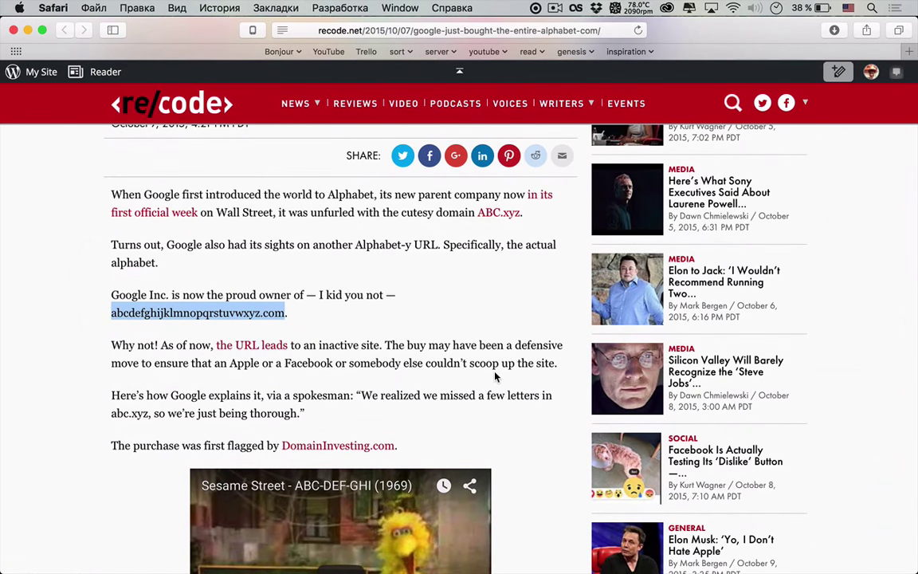
scroll(495, 376, down, 3)
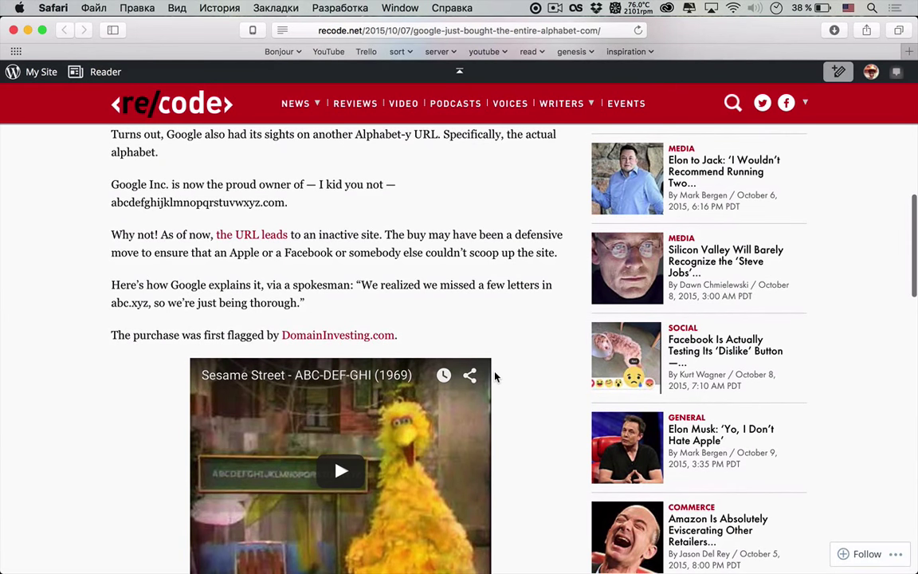
scroll(495, 377, up, 1)
scroll(495, 377, up, 2)
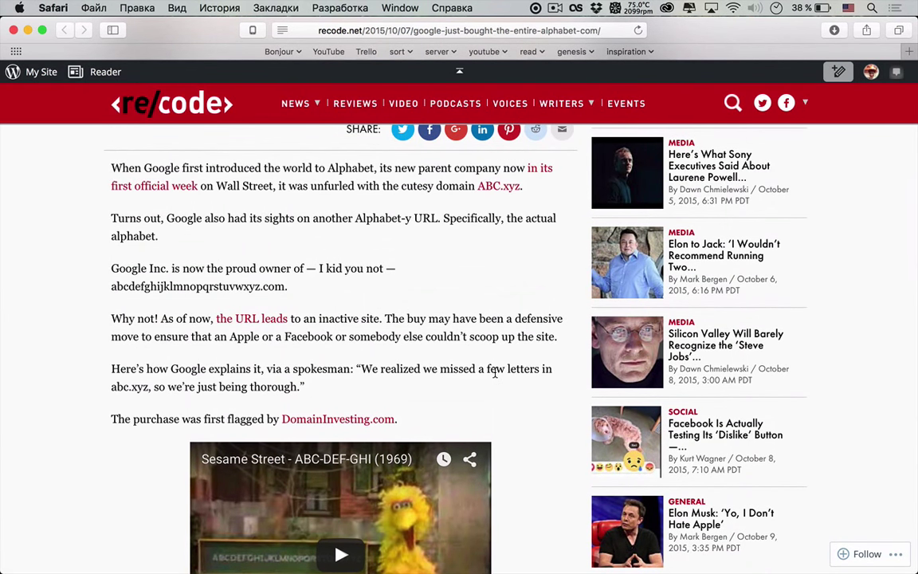
scroll(495, 373, up, 1)
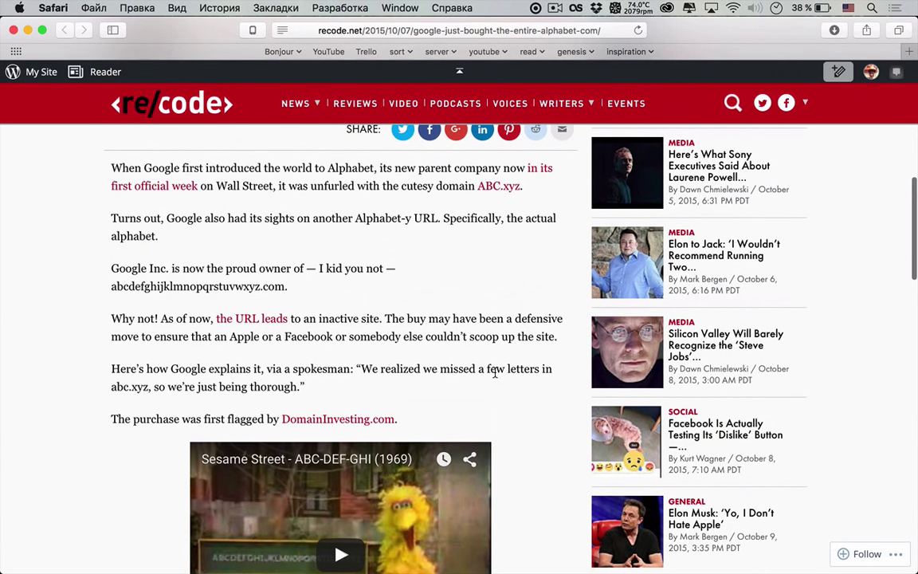
scroll(495, 373, down, 10)
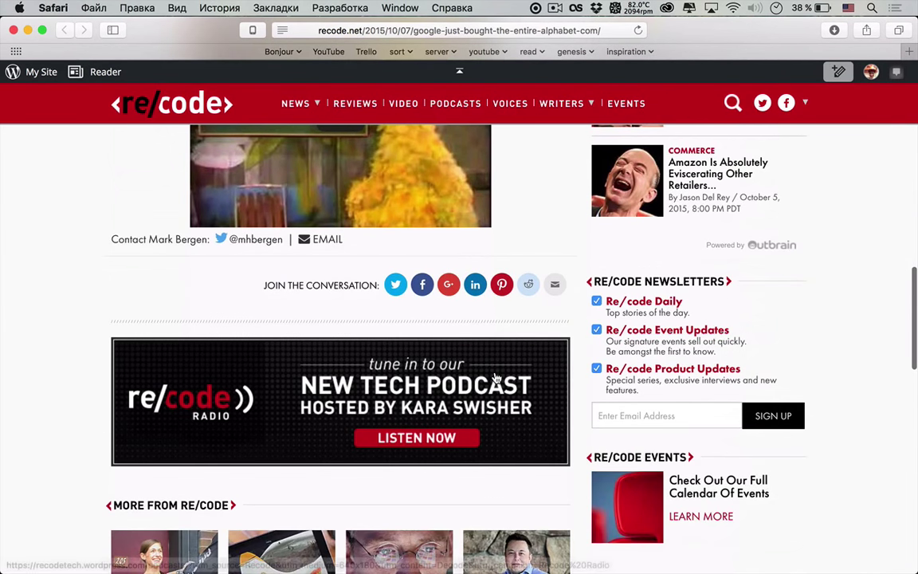
scroll(495, 374, up, 12)
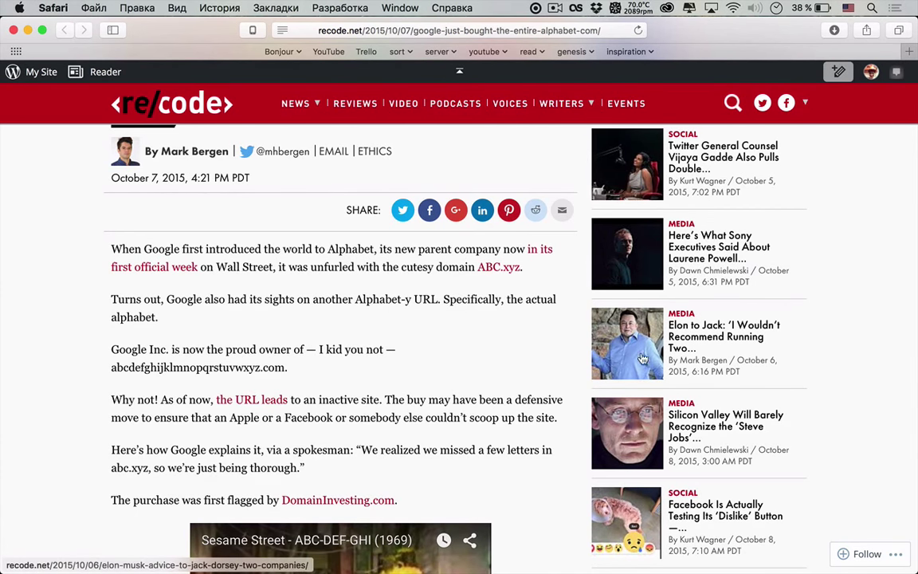
Open the "Elon to Jack" story from the Latest News list, view its beginning, and return to the Google article at normal zoom.
scroll(629, 334, up, 5)
scroll(638, 324, down, 5)
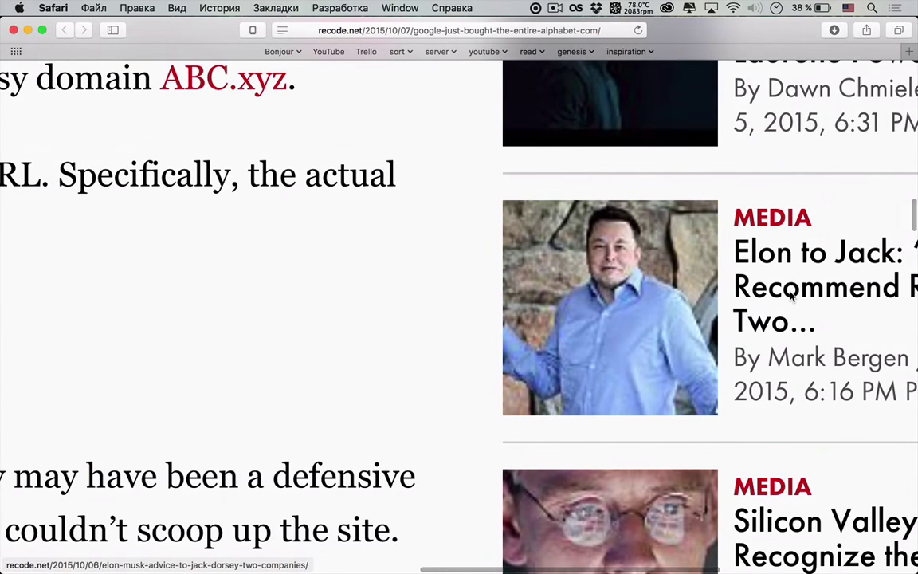
click(770, 287)
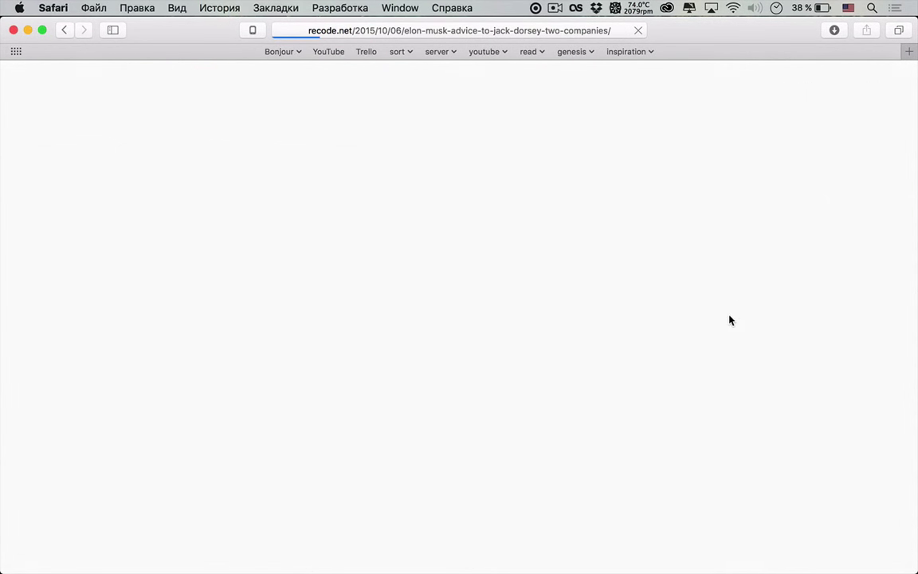
scroll(482, 369, down, 3)
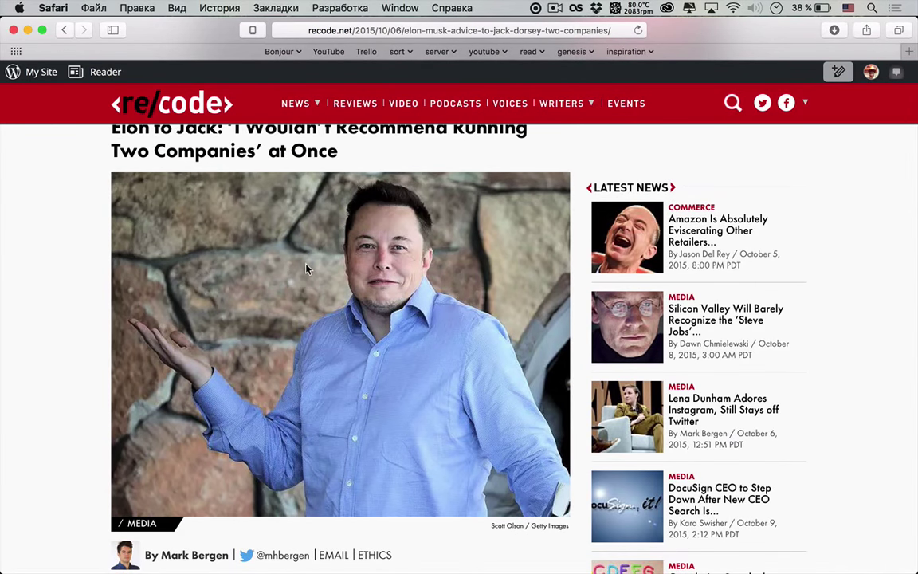
click(64, 30)
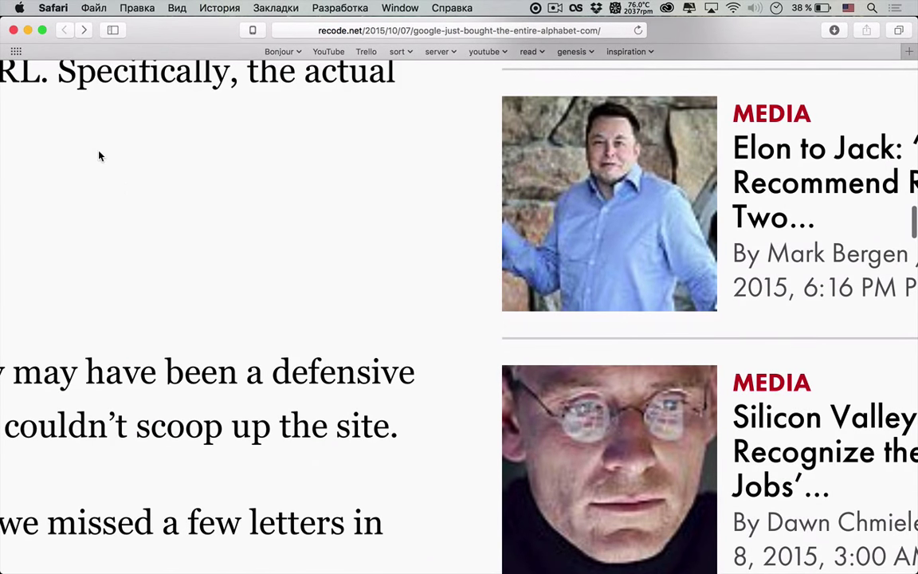
key(super+0)
scroll(196, 313, up, 5)
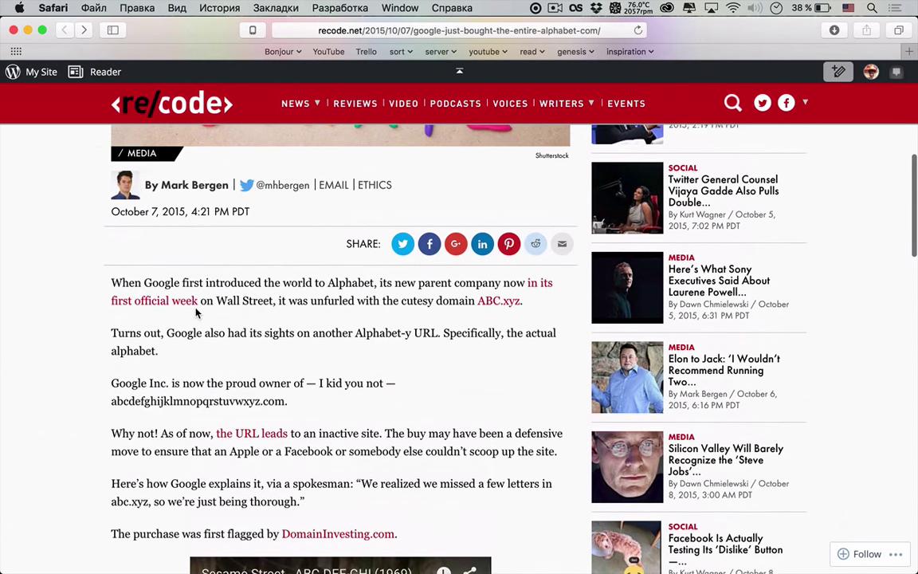
scroll(195, 314, down, 3)
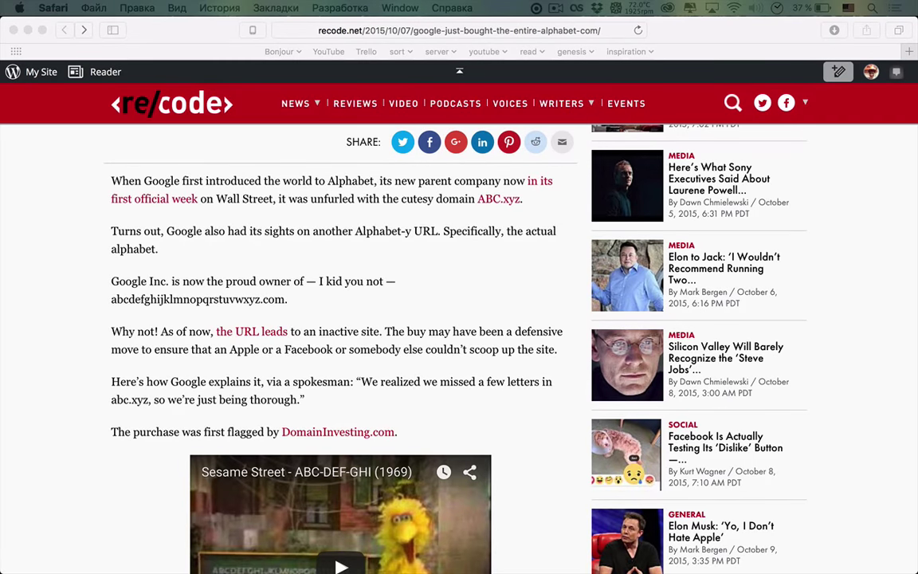
Open technet.microsoft.com/en-us/ie/mt163707 in a new tab and close the Re/code article tab.
key(super+t)
text(technet.microsoft.com/en-us/ie/mt163707)
key(Return)
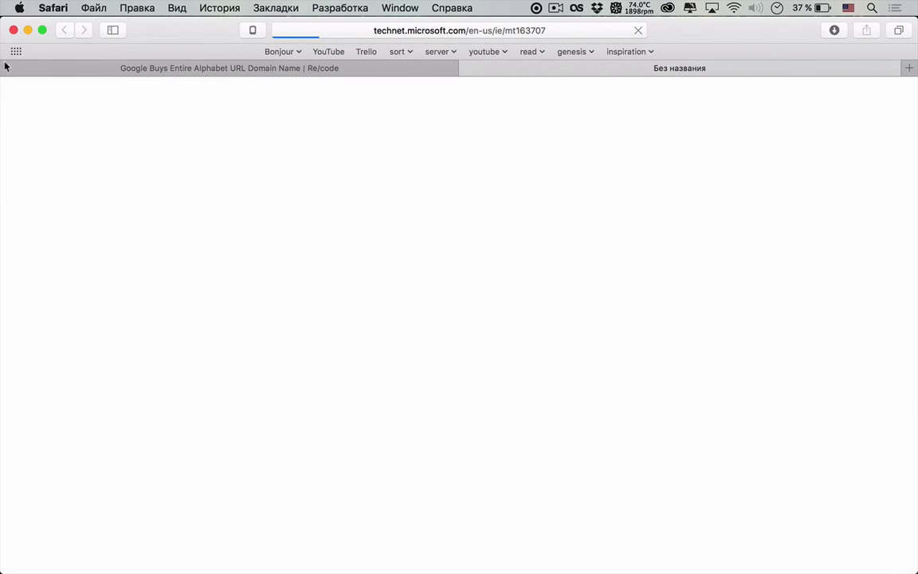
click(8, 68)
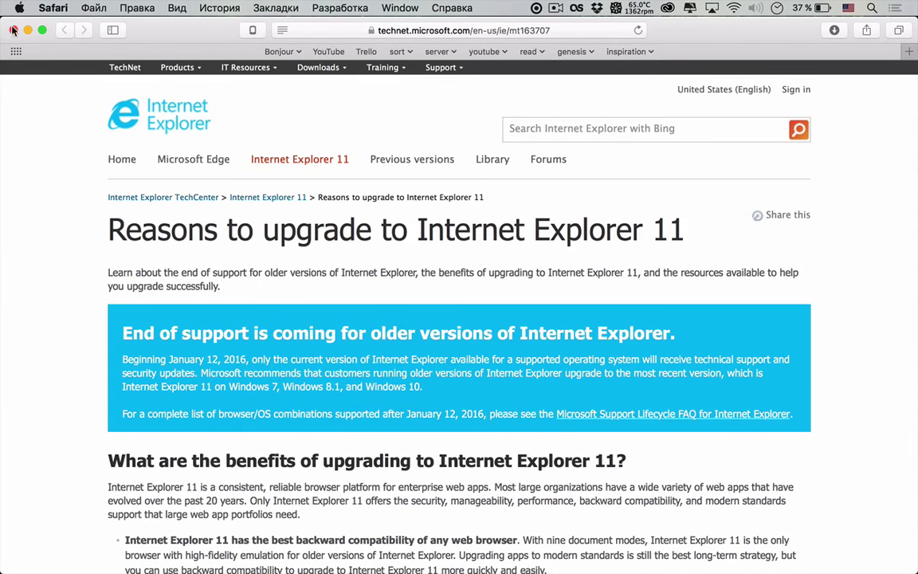
Close the browser window with the Internet Explorer 11 upgrade page and return to the desktop.
click(16, 30)
click(53, 80)
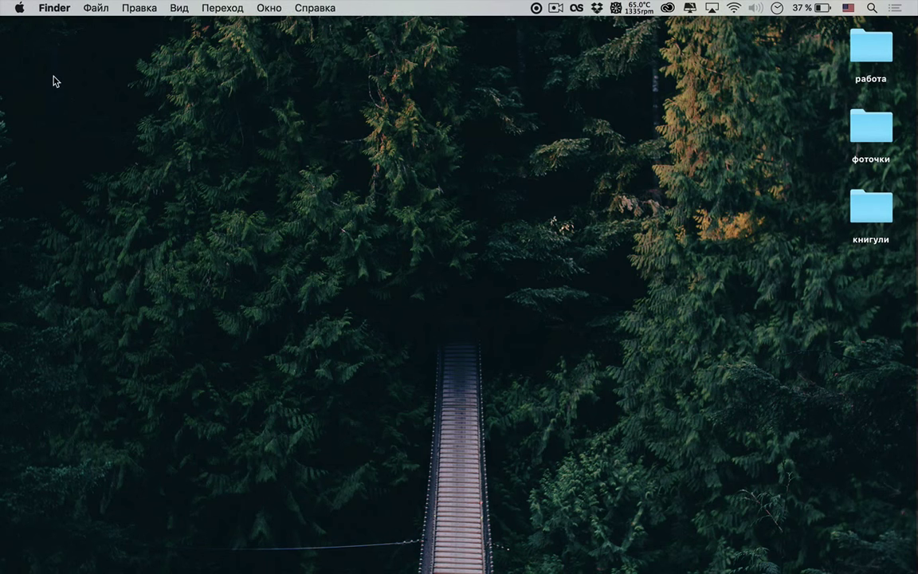